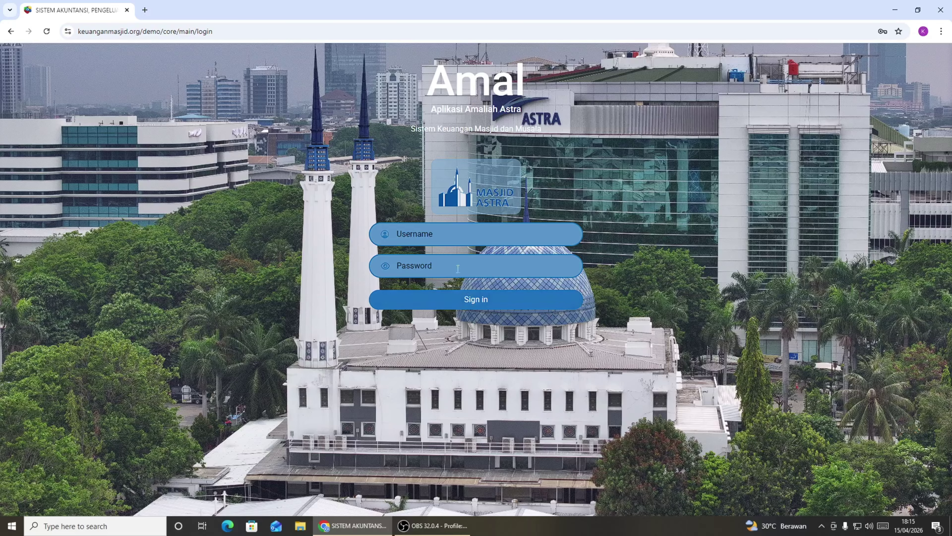
Sign in with the username admin and the account password.
{"action": "left_click", "coordinate": [431, 235]}
{"action": "type", "text": "a"}
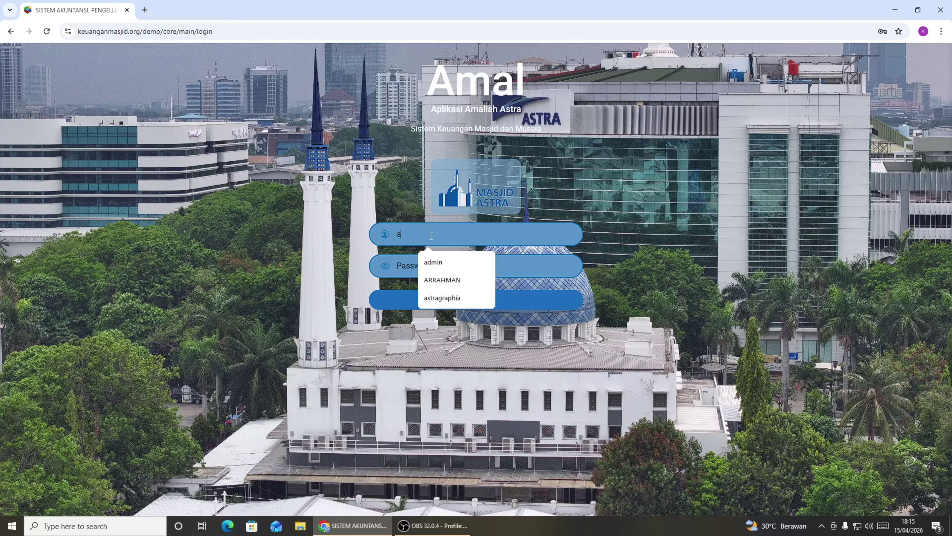
{"action": "type", "text": "dmin"}
{"action": "key", "text": "Tab"}
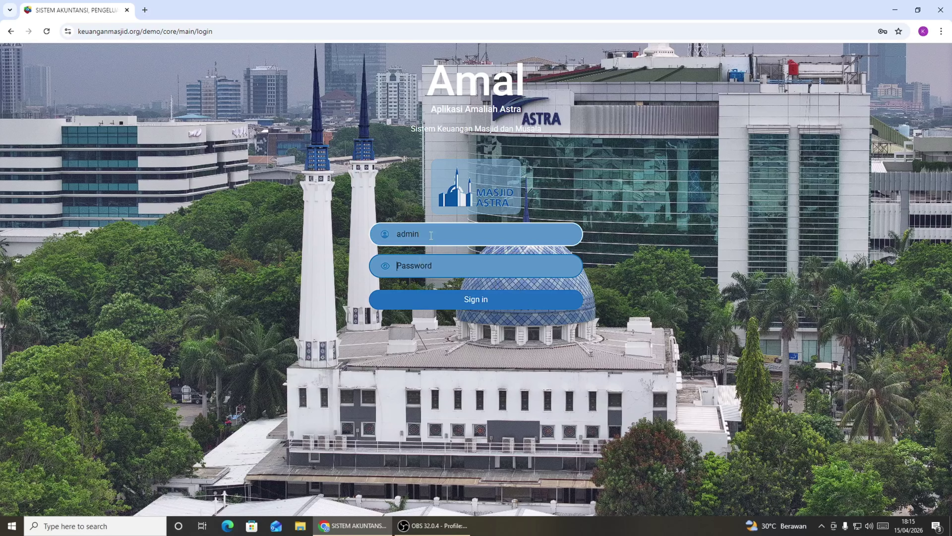
{"action": "type", "text": "a"}
{"action": "left_click", "coordinate": [463, 307]}
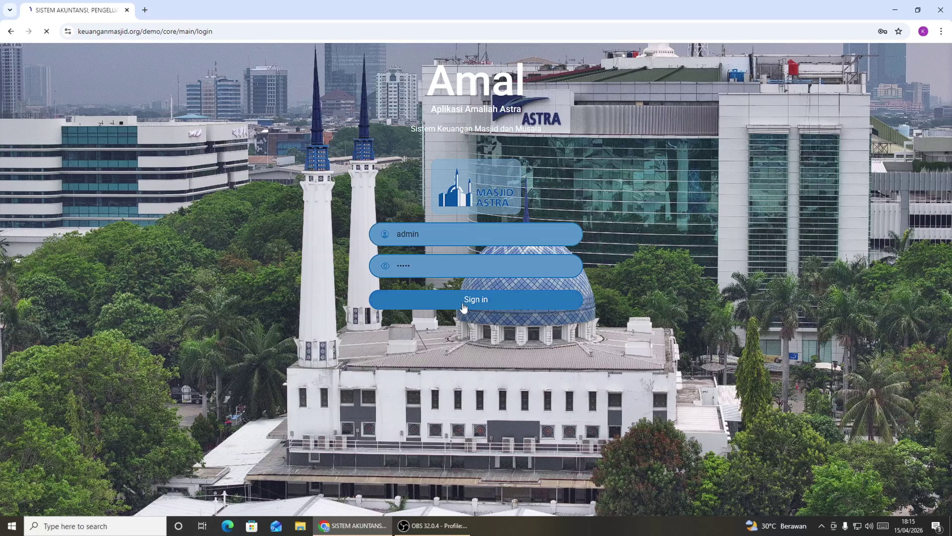
{"action": "left_click", "coordinate": [561, 171]}
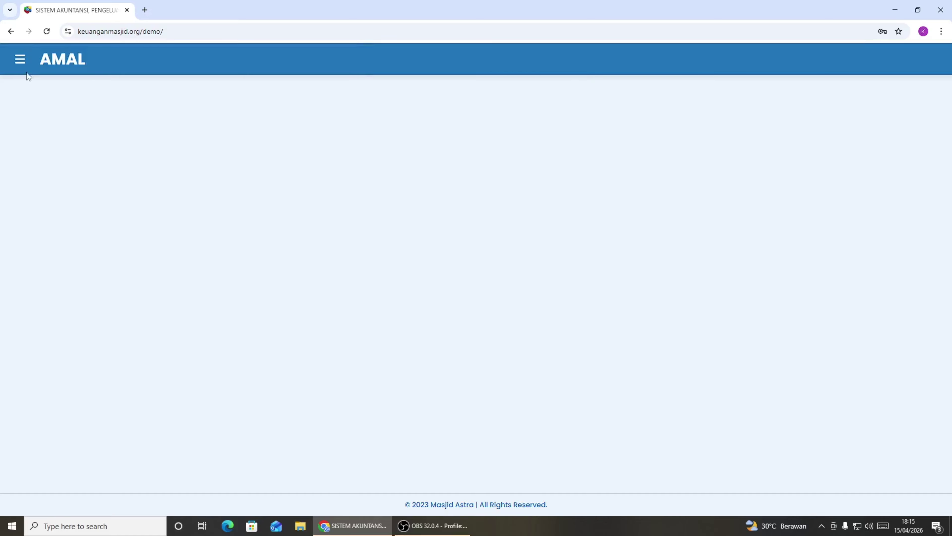
Open the KodeAkun list within the Admin section's Kode Akun page.
{"action": "left_click", "coordinate": [20, 59]}
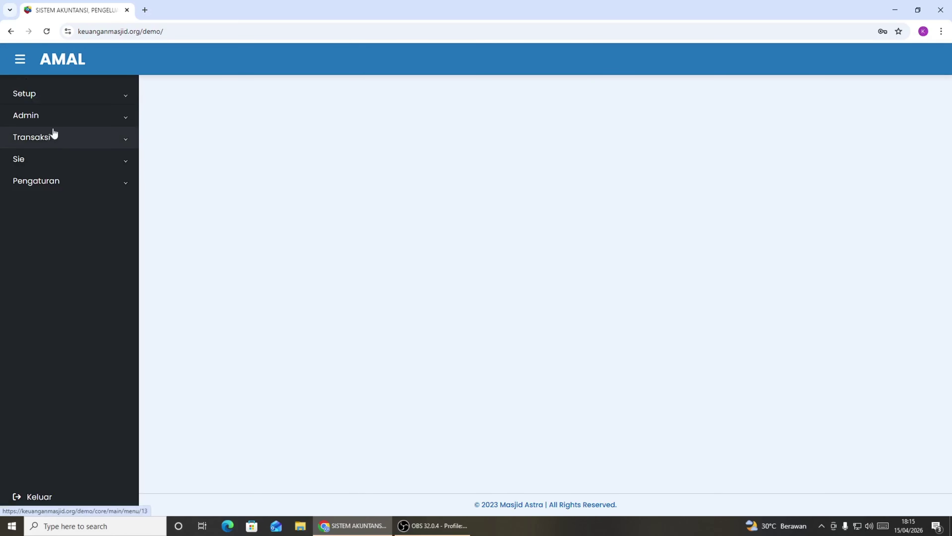
{"action": "left_click", "coordinate": [57, 121]}
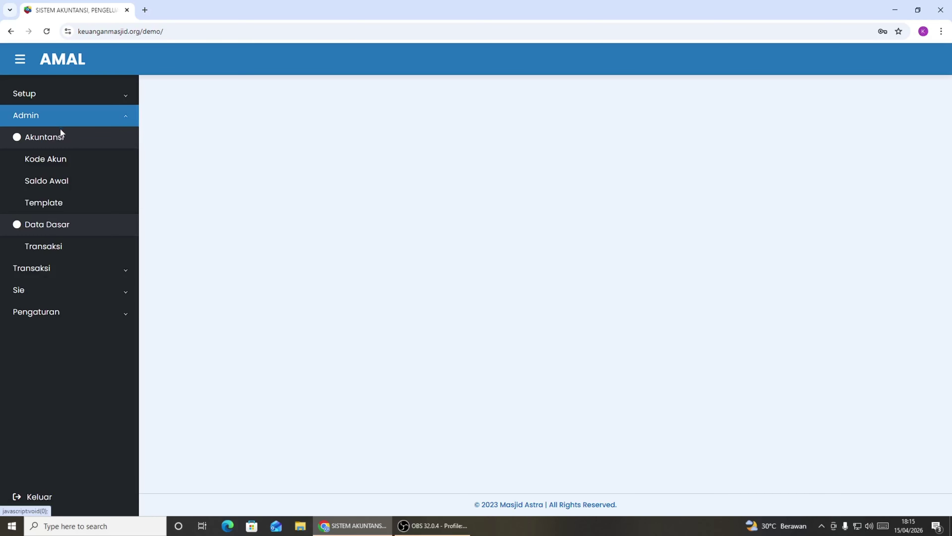
{"action": "left_click", "coordinate": [62, 160]}
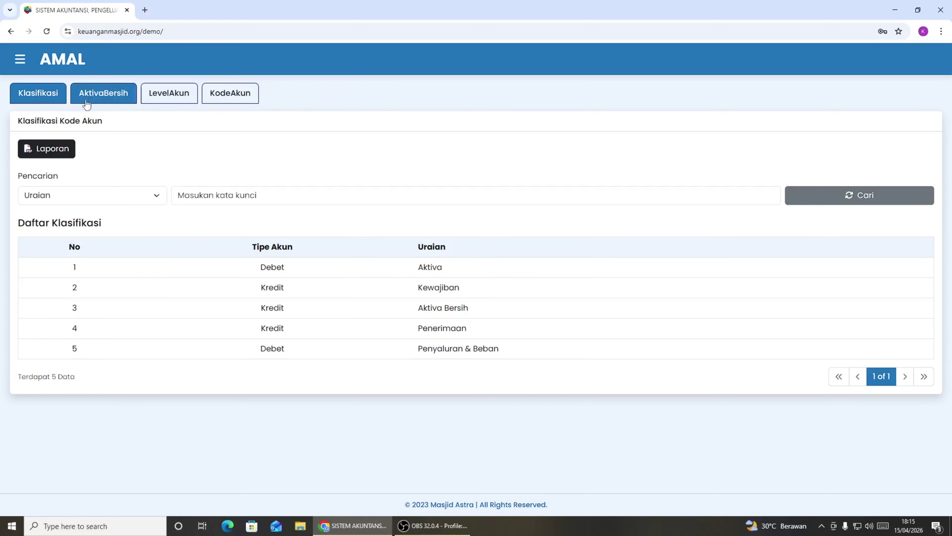
{"action": "left_click", "coordinate": [231, 95]}
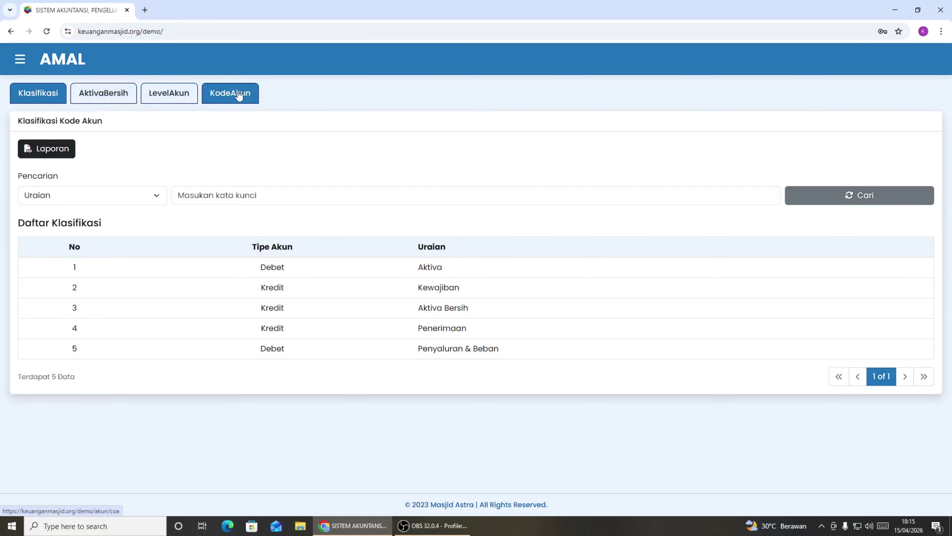
Look through all three pages of the Daftar COA to review the existing account codes, levels and descriptions, returning to the first page.
{"action": "scroll", "coordinate": [390, 210], "scroll_direction": "down", "scroll_amount": 3}
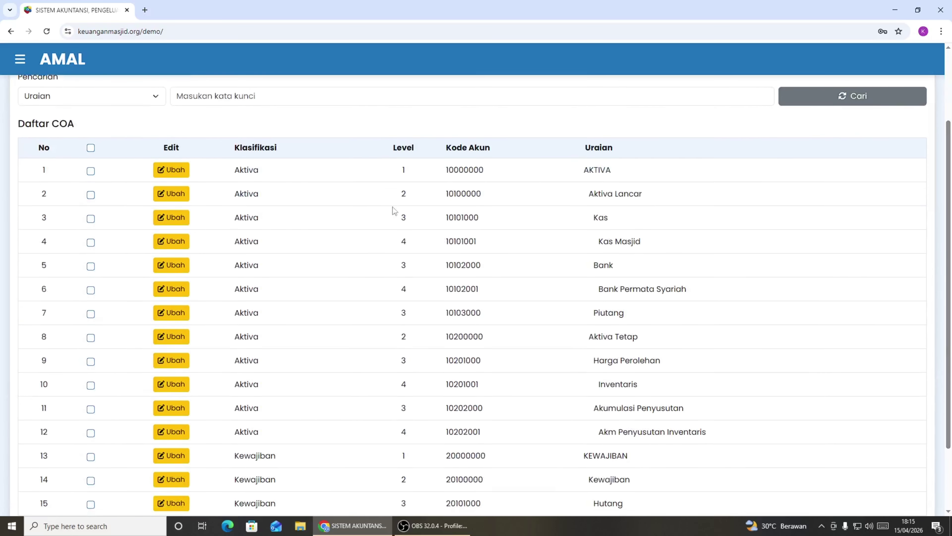
{"action": "scroll", "coordinate": [391, 209], "scroll_direction": "up", "scroll_amount": 3}
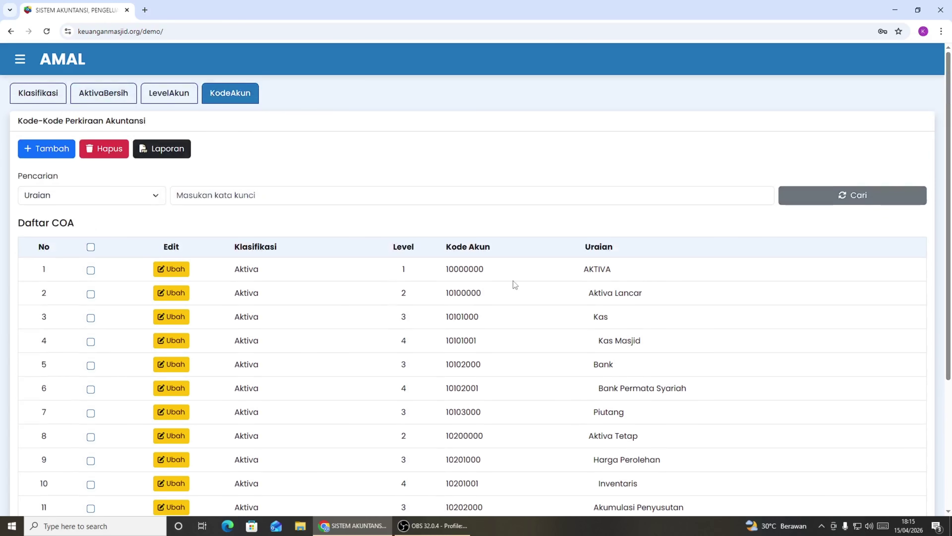
{"action": "scroll", "coordinate": [513, 285], "scroll_direction": "down", "scroll_amount": 1}
{"action": "scroll", "coordinate": [632, 255], "scroll_direction": "down", "scroll_amount": 3}
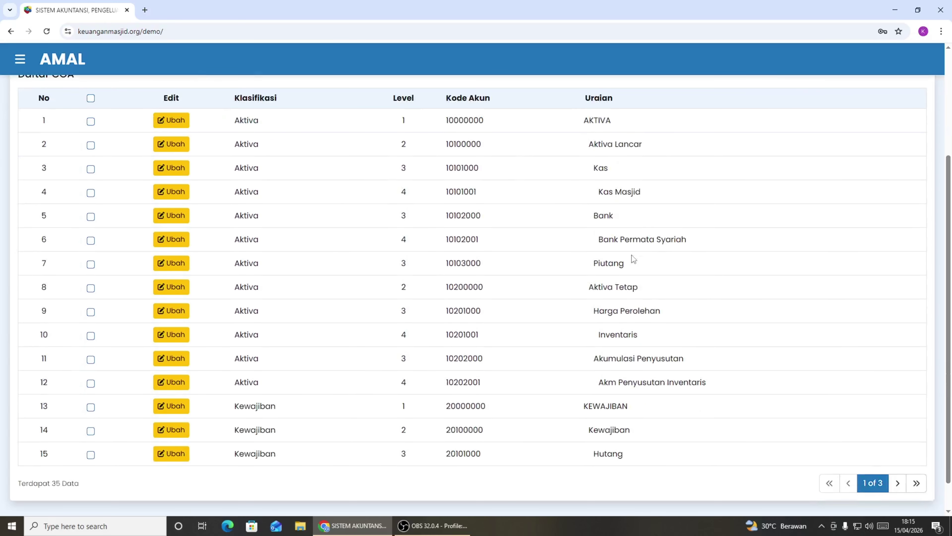
{"action": "scroll", "coordinate": [634, 327], "scroll_direction": "down", "scroll_amount": 1}
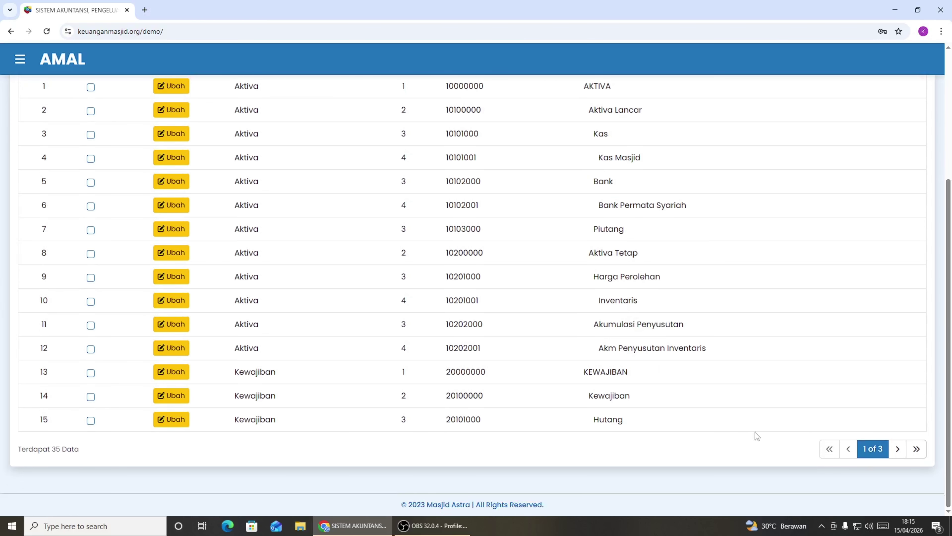
{"action": "left_click", "coordinate": [898, 450]}
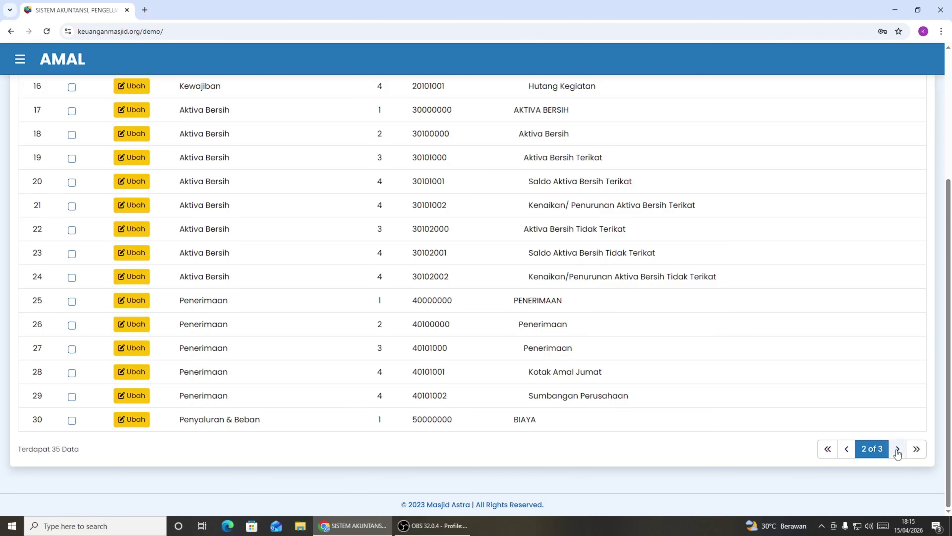
{"action": "scroll", "coordinate": [525, 329], "scroll_direction": "up", "scroll_amount": 4}
{"action": "scroll", "coordinate": [552, 317], "scroll_direction": "down", "scroll_amount": 4}
{"action": "left_click", "coordinate": [900, 451]}
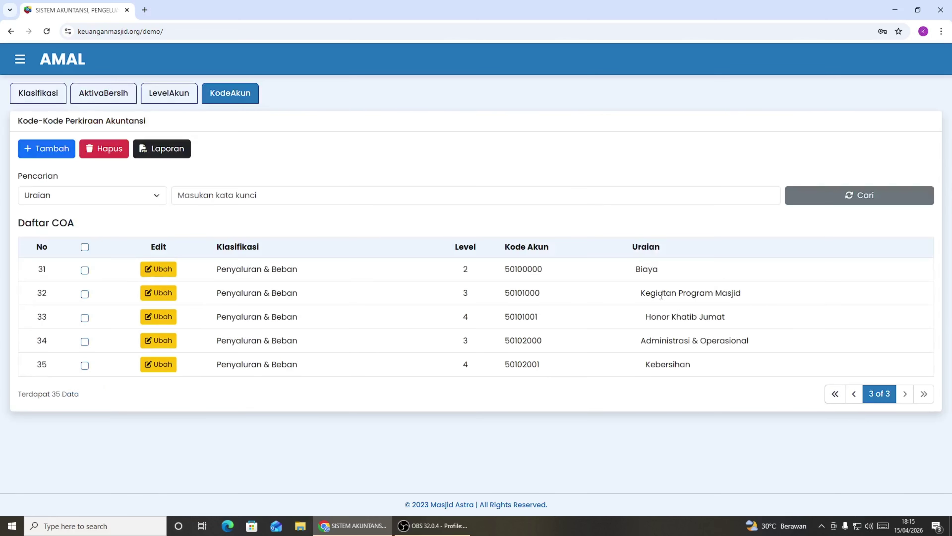
{"action": "left_click", "coordinate": [855, 394]}
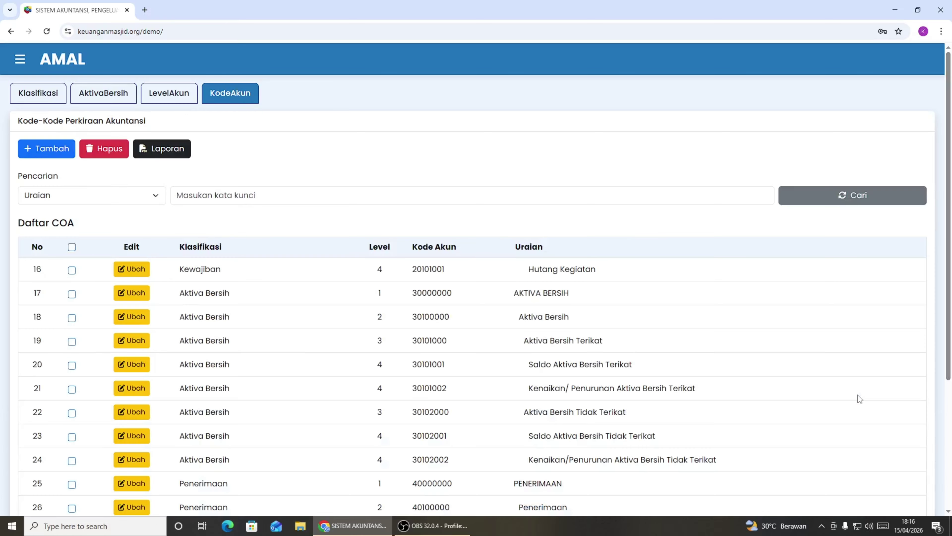
{"action": "scroll", "coordinate": [750, 375], "scroll_direction": "down", "scroll_amount": 5}
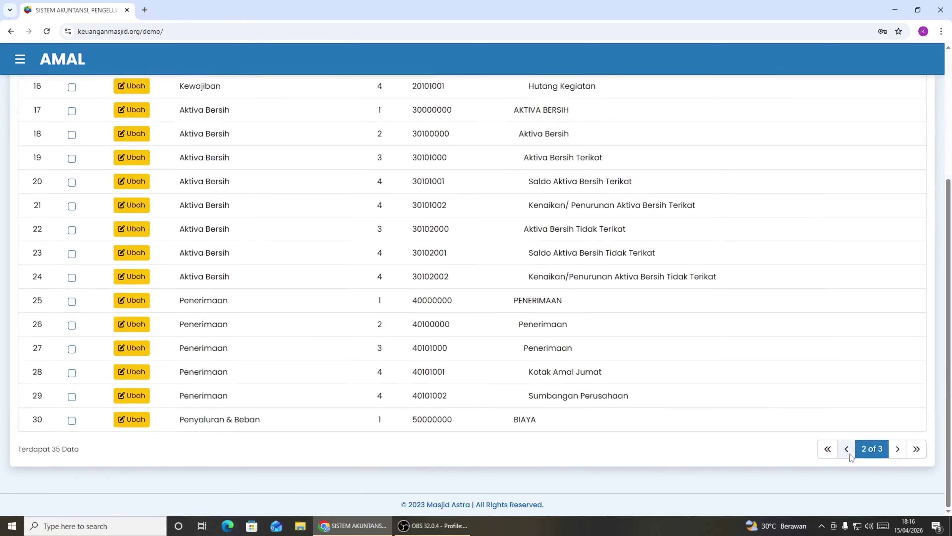
{"action": "left_click", "coordinate": [849, 452]}
{"action": "scroll", "coordinate": [612, 294], "scroll_direction": "up", "scroll_amount": 5}
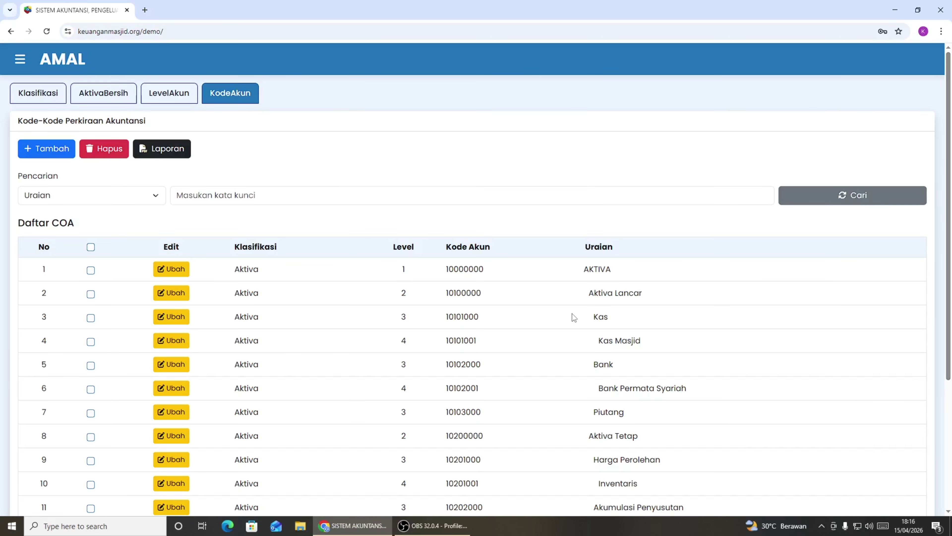
{"action": "scroll", "coordinate": [623, 381], "scroll_direction": "down", "scroll_amount": 1}
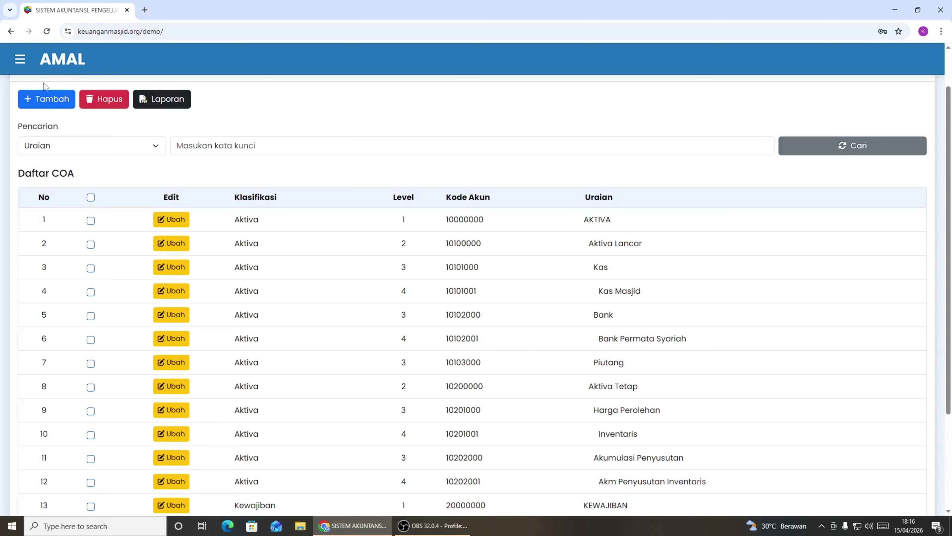
Start a new COA entry with classification AKTIVA, level 4, parent account 10102000-Bank and account code 02.
{"action": "left_click", "coordinate": [42, 99]}
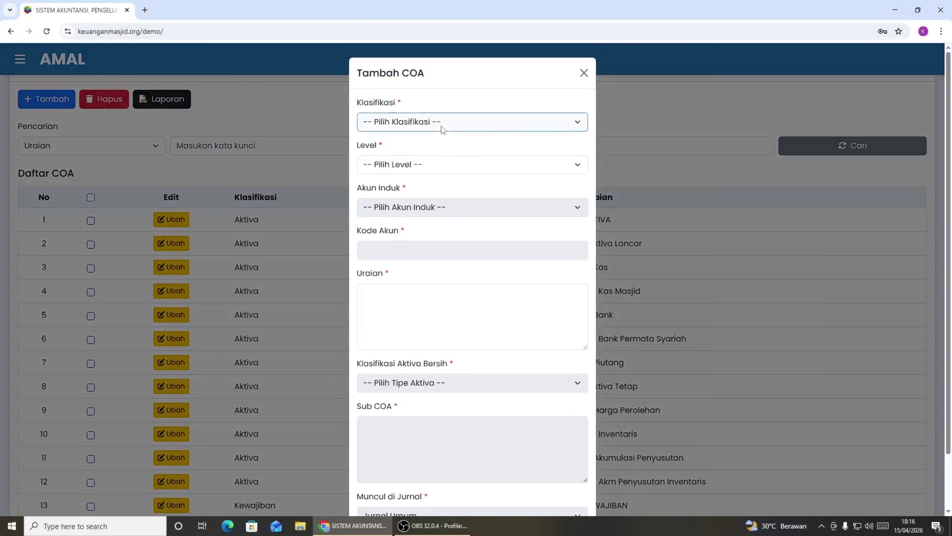
{"action": "left_click", "coordinate": [441, 125]}
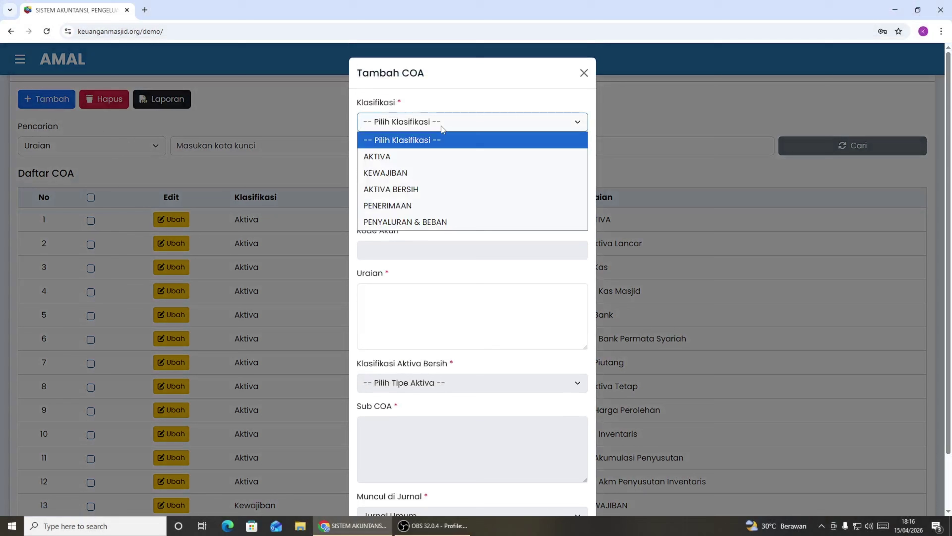
{"action": "left_click", "coordinate": [422, 159]}
{"action": "left_click", "coordinate": [419, 166]}
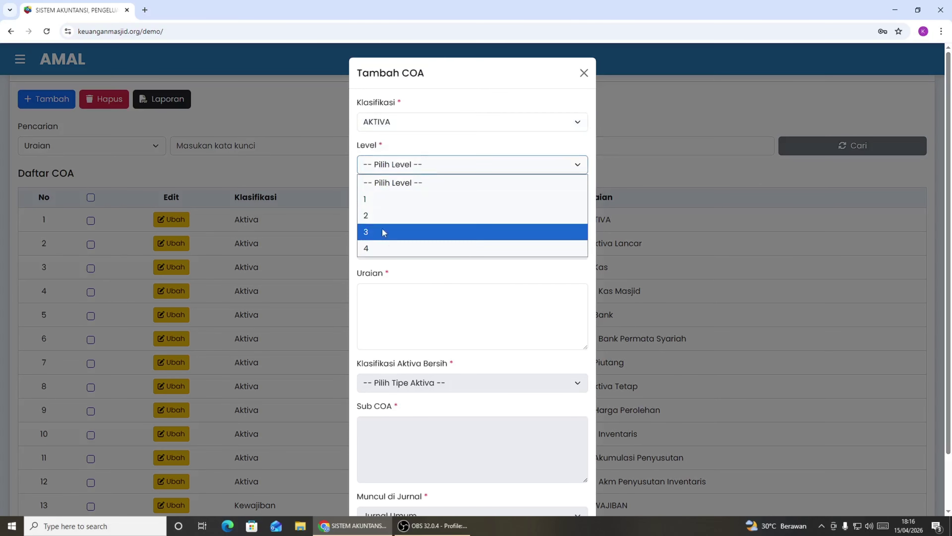
{"action": "left_click", "coordinate": [377, 248]}
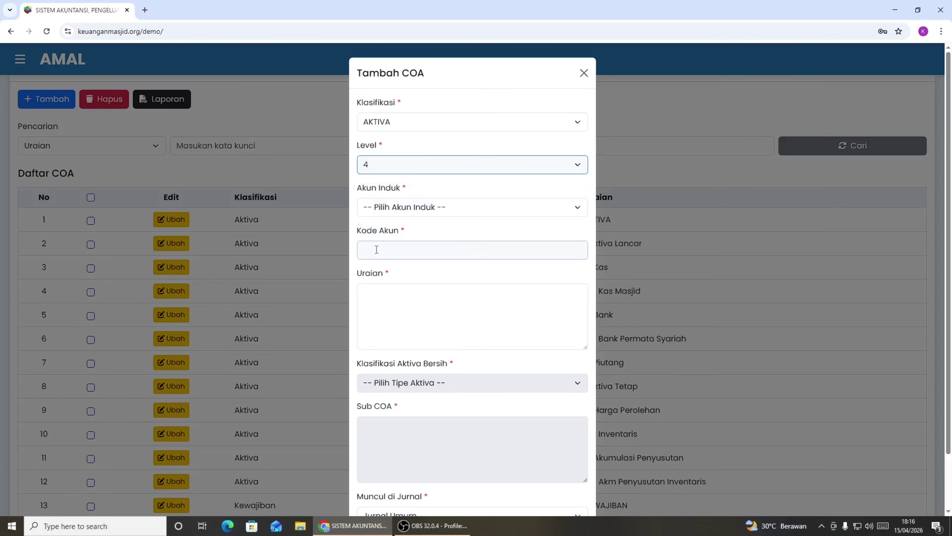
{"action": "left_click", "coordinate": [398, 209]}
{"action": "left_click", "coordinate": [397, 238]}
{"action": "left_click", "coordinate": [399, 251]}
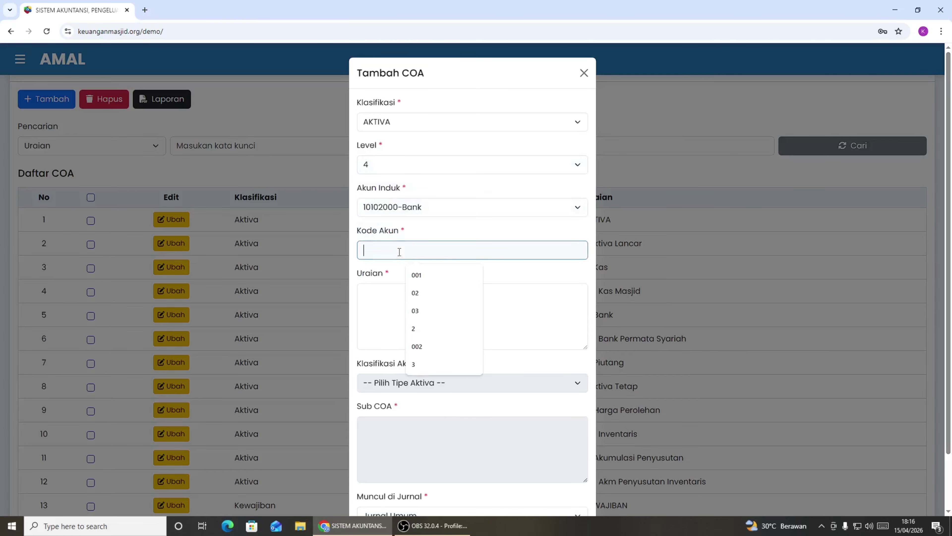
{"action": "type", "text": "02"}
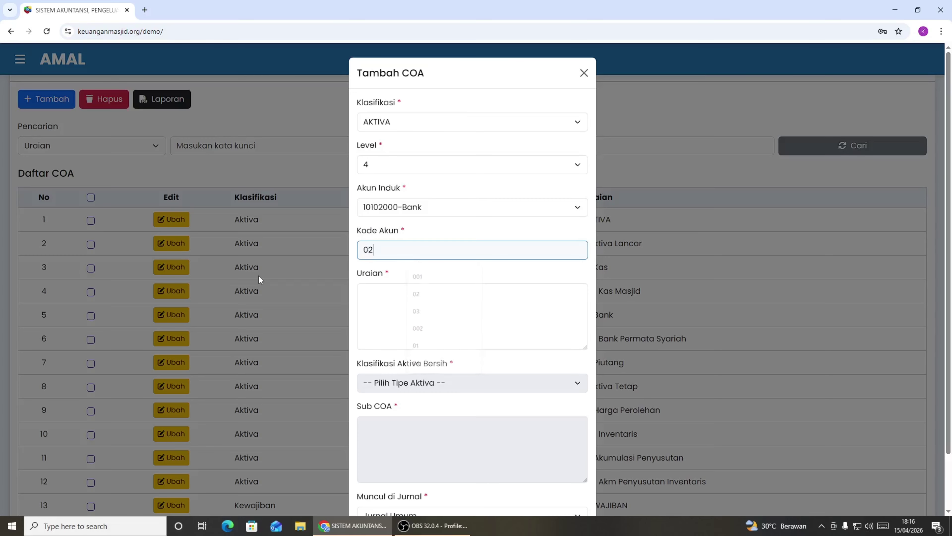
Describe the new account as "Bank Saqu", make it appear in Semua Jurnal, and save it.
{"action": "left_click", "coordinate": [440, 302]}
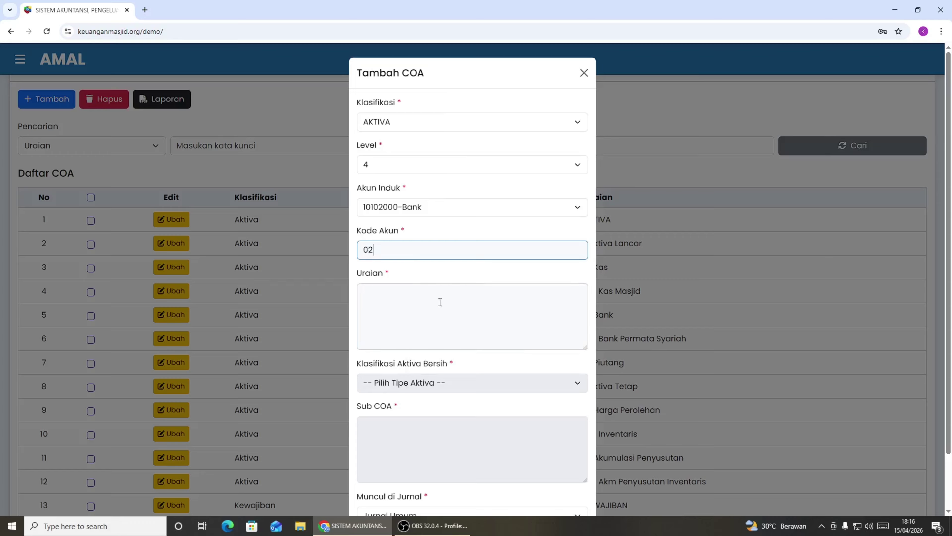
{"action": "type", "text": "Bank "}
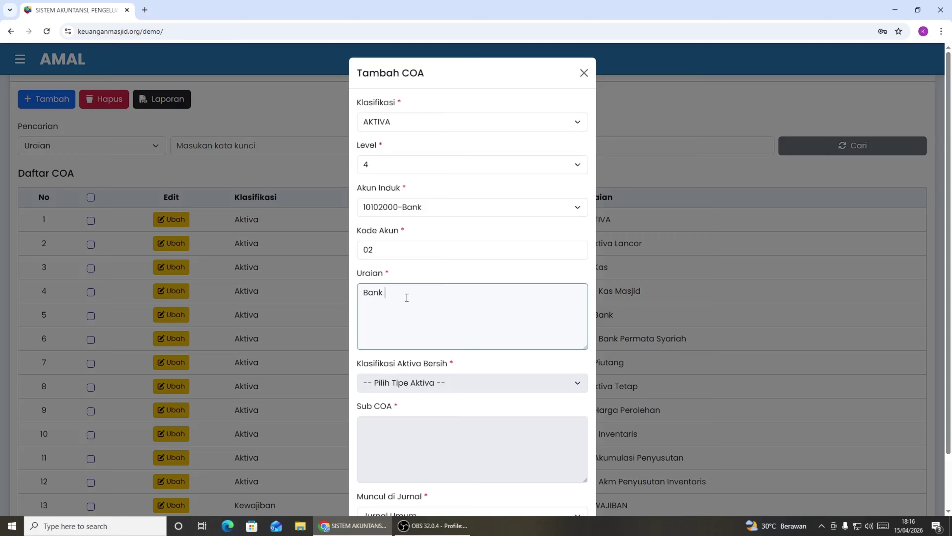
{"action": "type", "text": "Saqu"}
{"action": "scroll", "coordinate": [543, 390], "scroll_direction": "down", "scroll_amount": 2}
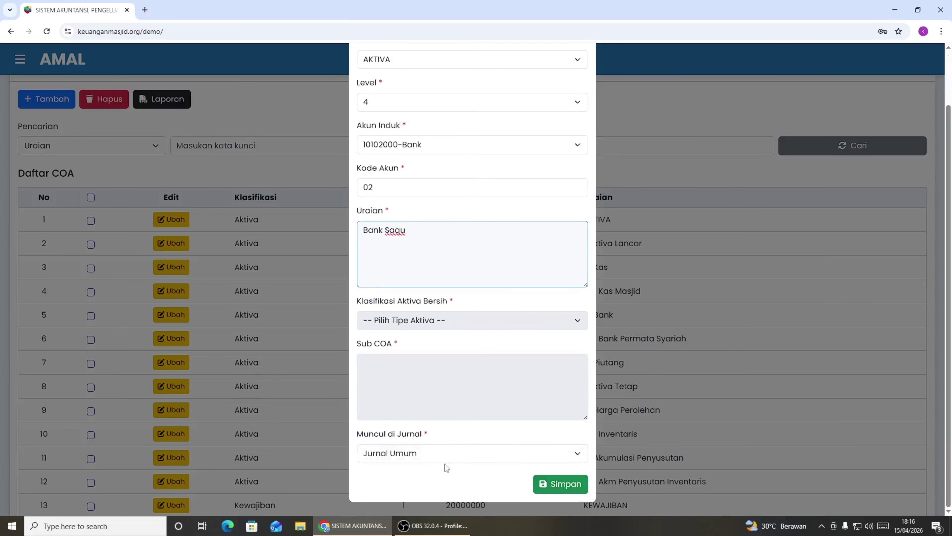
{"action": "left_click", "coordinate": [443, 454]}
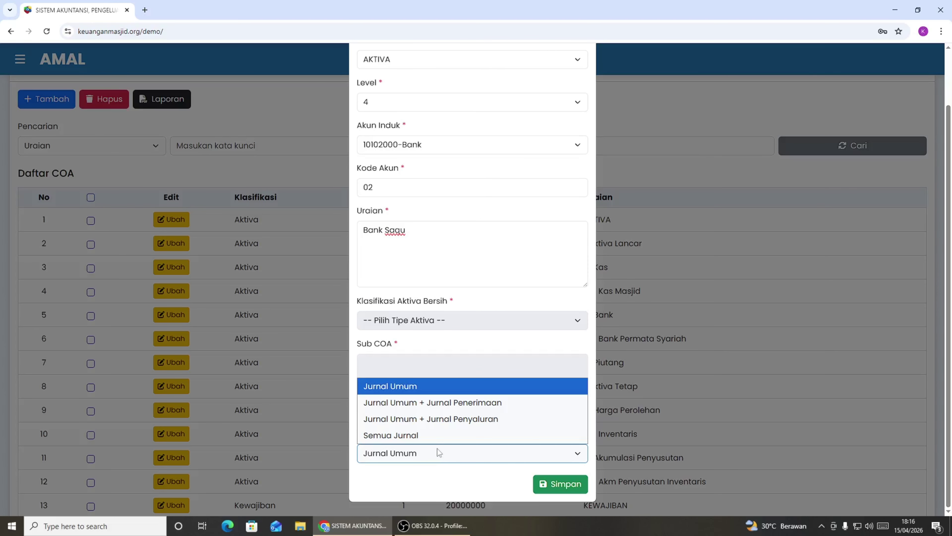
{"action": "left_click", "coordinate": [436, 436]}
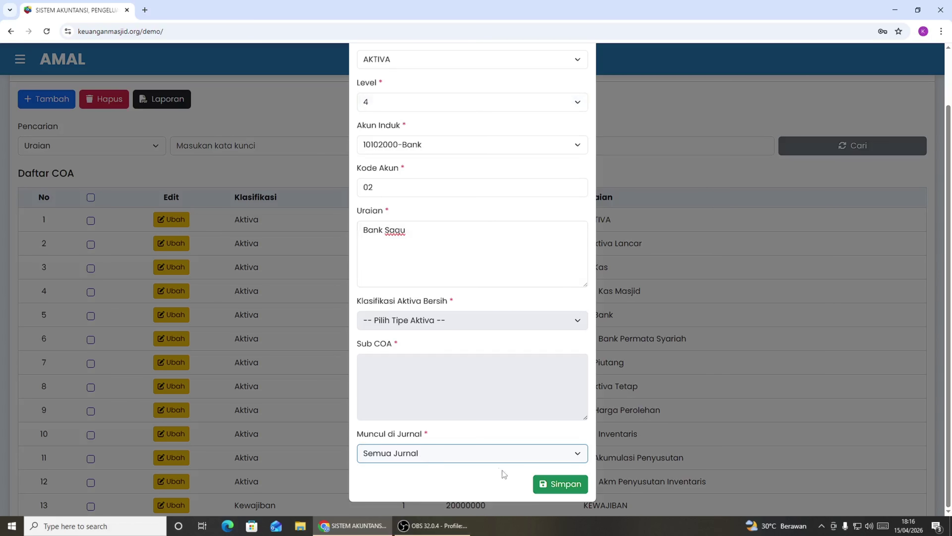
{"action": "left_click", "coordinate": [560, 486]}
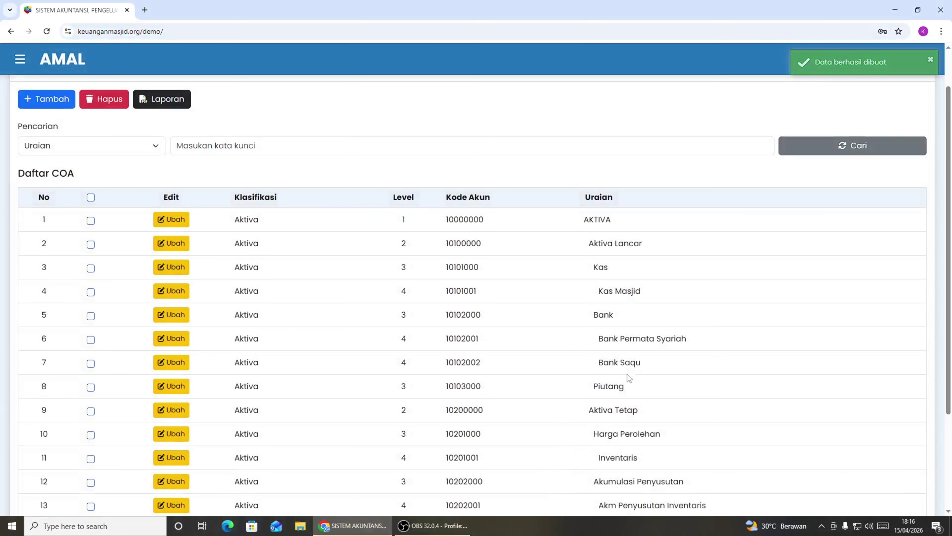
Start a new COA entry with classification AKTIVA, level 4, parent account 10101000-Kas and account code 02.
{"action": "scroll", "coordinate": [632, 400], "scroll_direction": "down", "scroll_amount": 1}
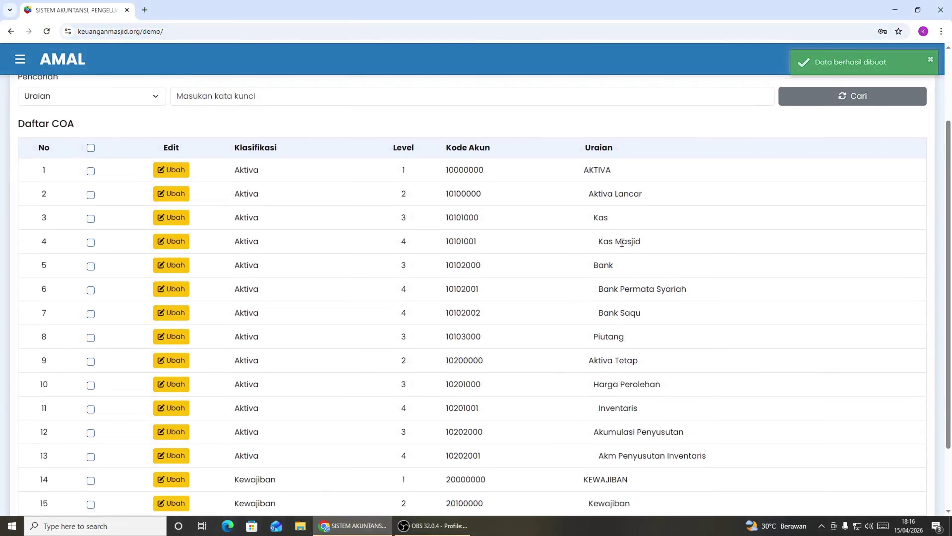
{"action": "scroll", "coordinate": [630, 267], "scroll_direction": "up", "scroll_amount": 2}
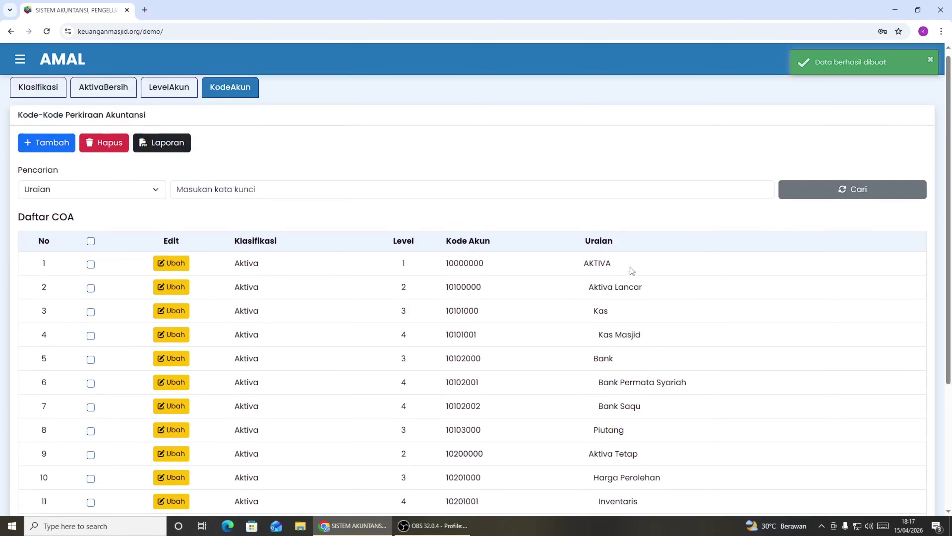
{"action": "left_click", "coordinate": [52, 154]}
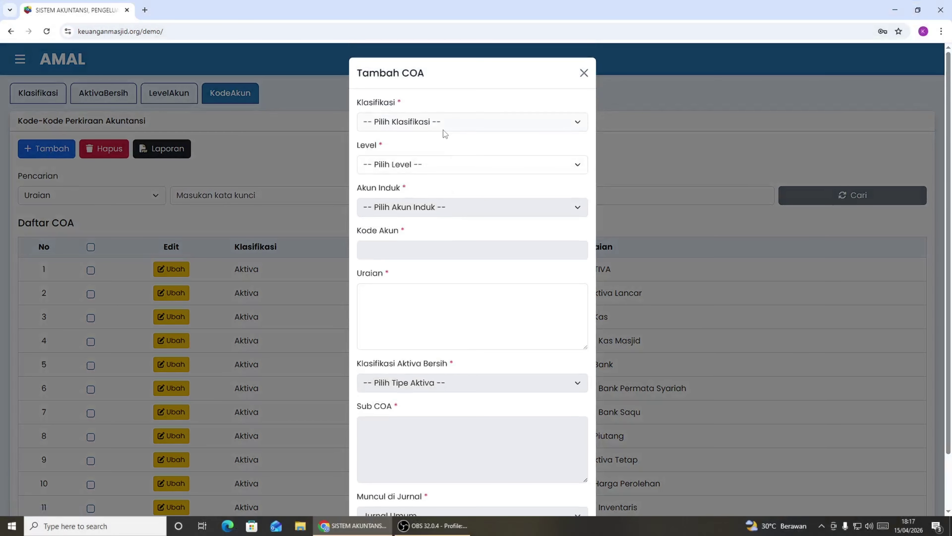
{"action": "left_click", "coordinate": [443, 127]}
{"action": "left_click", "coordinate": [426, 157]}
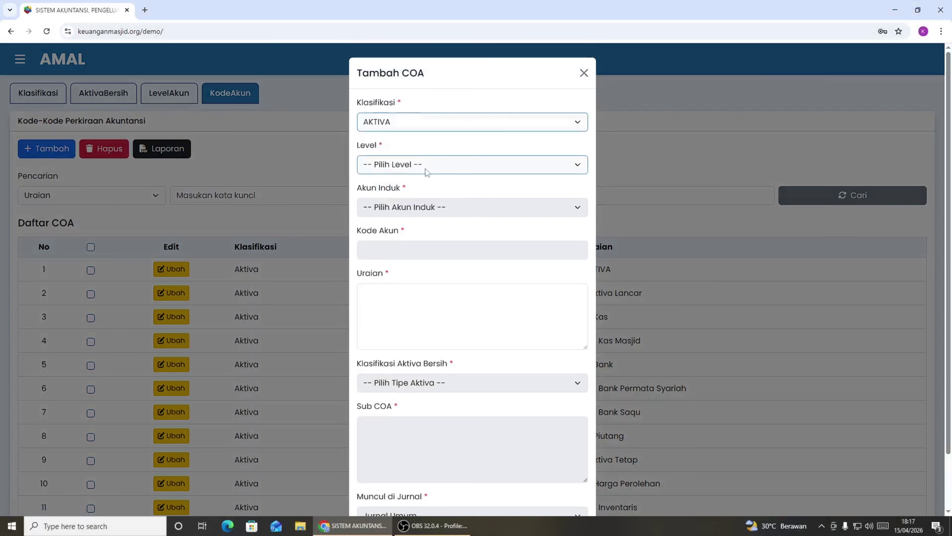
{"action": "left_click", "coordinate": [425, 168]}
{"action": "left_click", "coordinate": [408, 248]}
{"action": "left_click", "coordinate": [404, 206]}
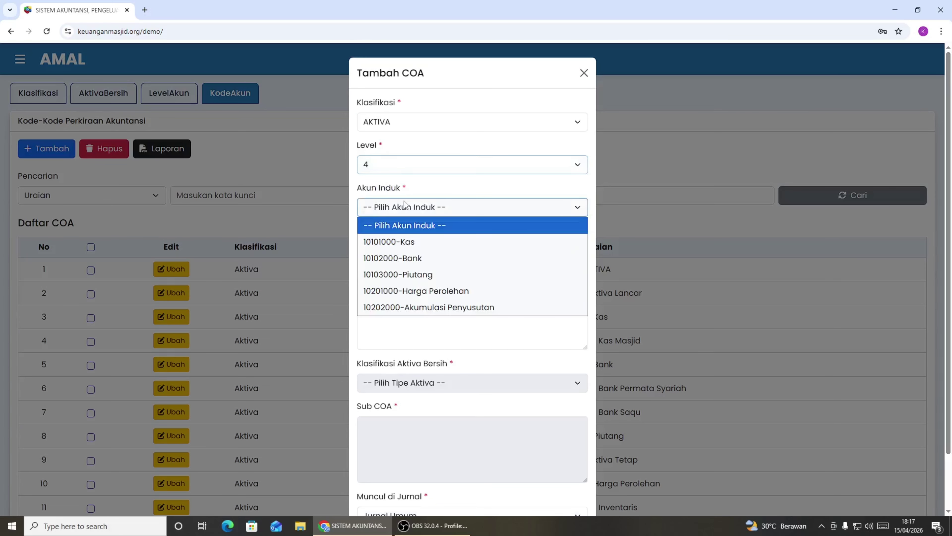
{"action": "left_click", "coordinate": [402, 242]}
{"action": "left_click", "coordinate": [390, 248]}
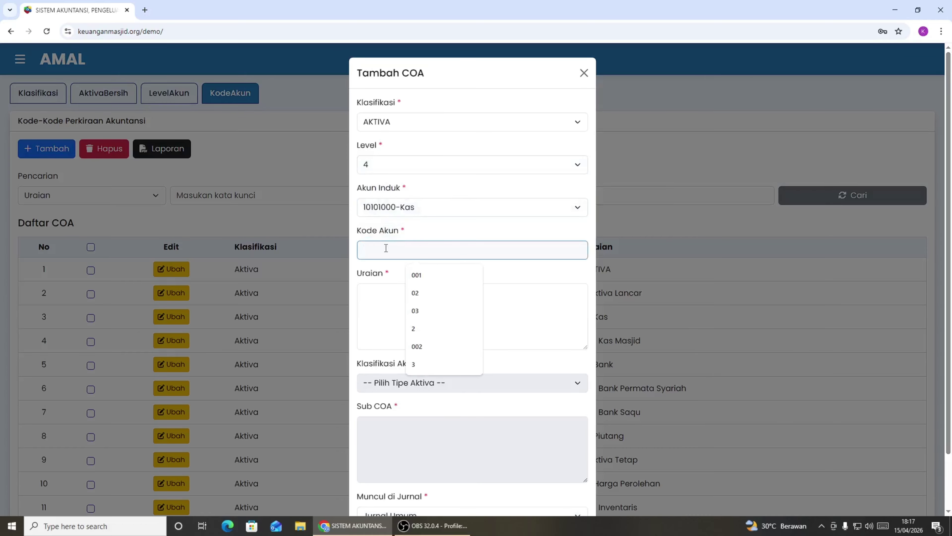
{"action": "type", "text": "02"}
Describe the new account as "Kas Yatim Dhuafa", make it appear in Semua Jurnal, and save it.
{"action": "left_click", "coordinate": [448, 297]}
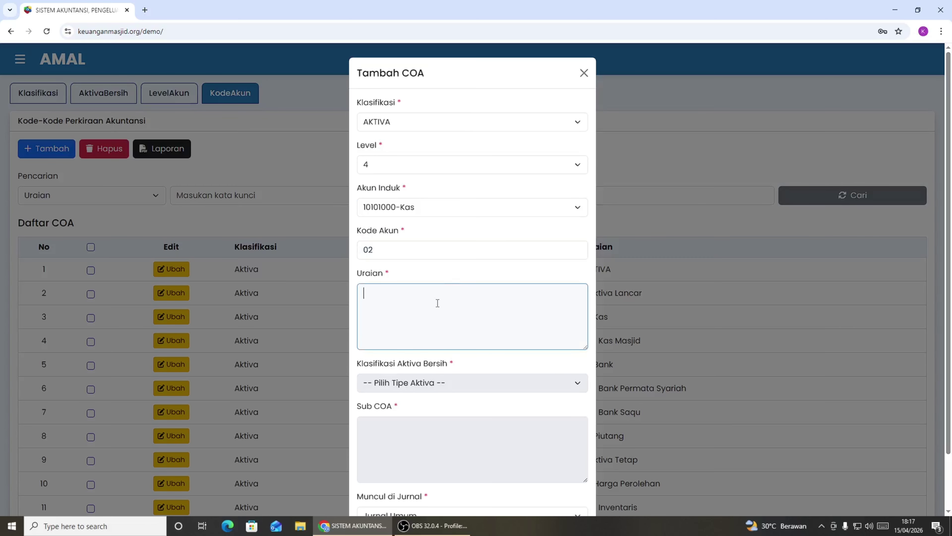
{"action": "type", "text": "Kas Yatim Dhuafa"}
{"action": "scroll", "coordinate": [450, 347], "scroll_direction": "down", "scroll_amount": 2}
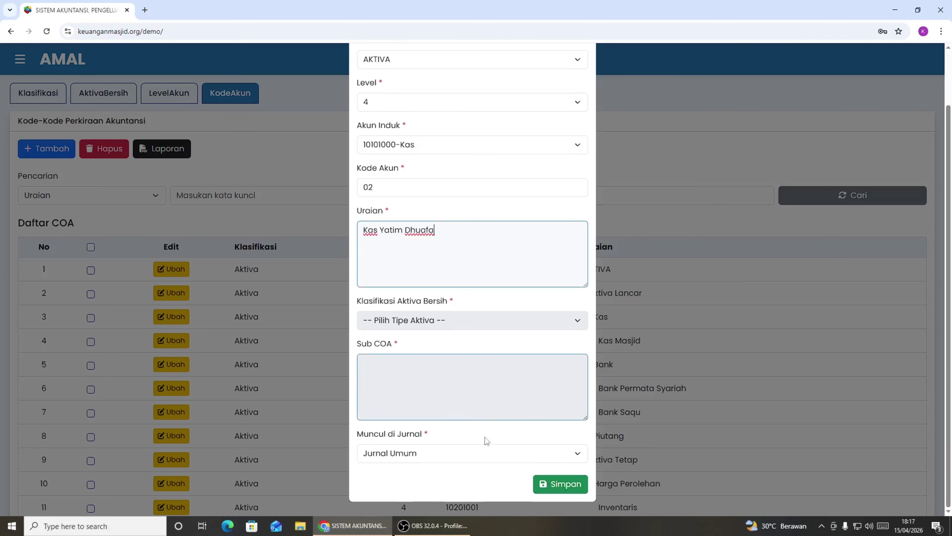
{"action": "left_click", "coordinate": [485, 454]}
{"action": "left_click", "coordinate": [486, 456]}
{"action": "left_click", "coordinate": [472, 451]}
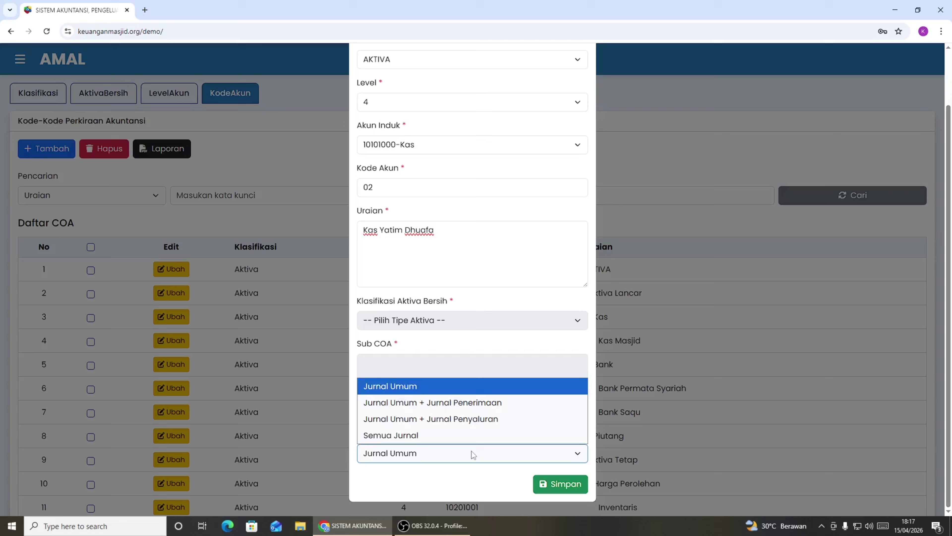
{"action": "left_click", "coordinate": [457, 435]}
{"action": "left_click", "coordinate": [562, 484]}
Look through the three pages of the Daftar COA to review the Kas, Penerimaan and Penyaluran & Beban accounts and their codes.
{"action": "scroll", "coordinate": [566, 405], "scroll_direction": "down", "scroll_amount": 4}
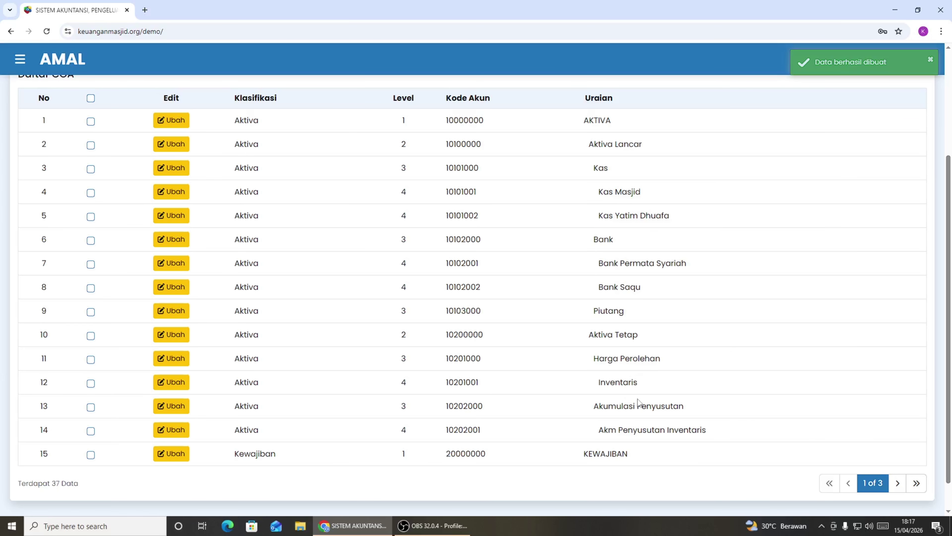
{"action": "scroll", "coordinate": [615, 360], "scroll_direction": "up", "scroll_amount": 1}
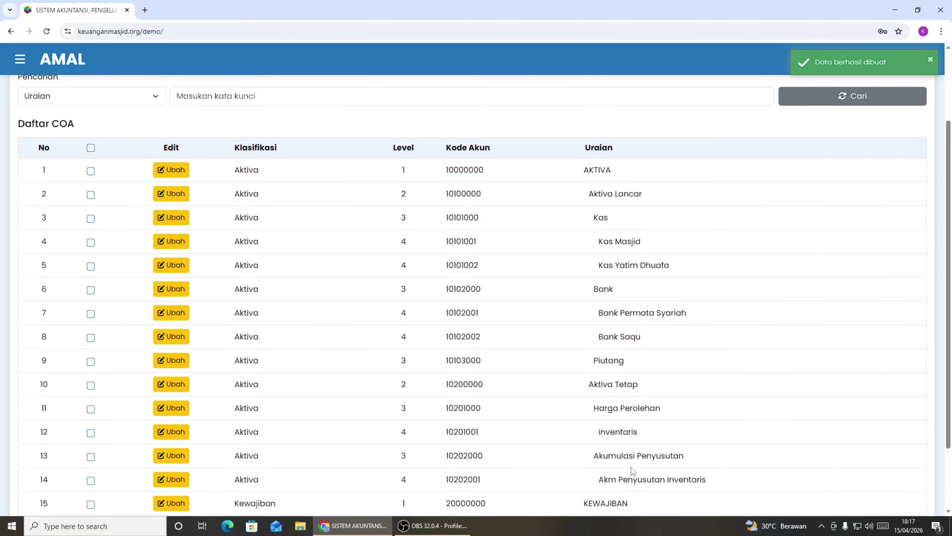
{"action": "scroll", "coordinate": [627, 435], "scroll_direction": "down", "scroll_amount": 1}
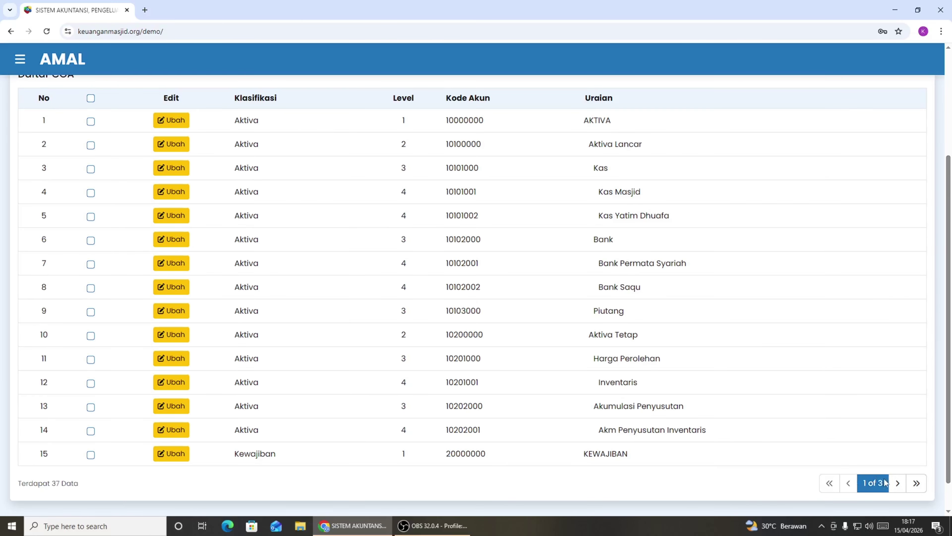
{"action": "left_click", "coordinate": [896, 484]}
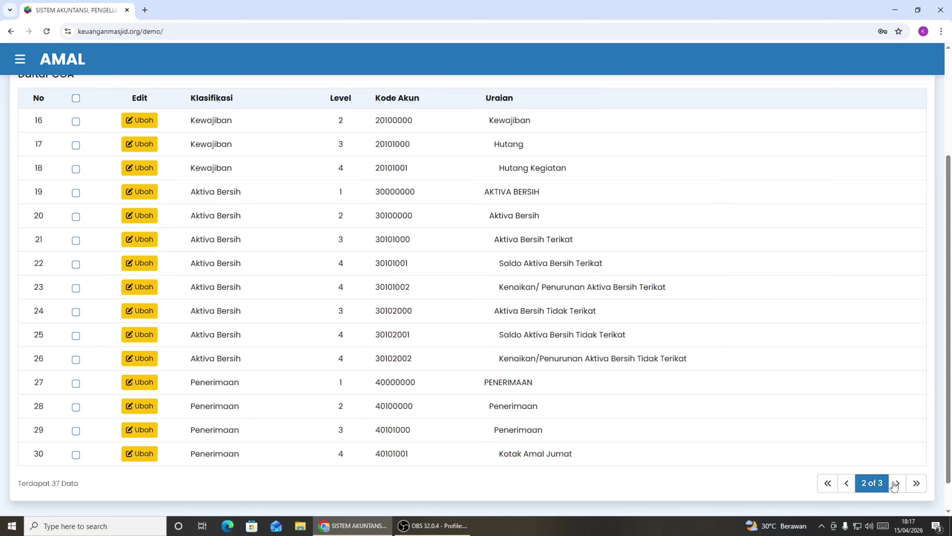
{"action": "left_click", "coordinate": [897, 483]}
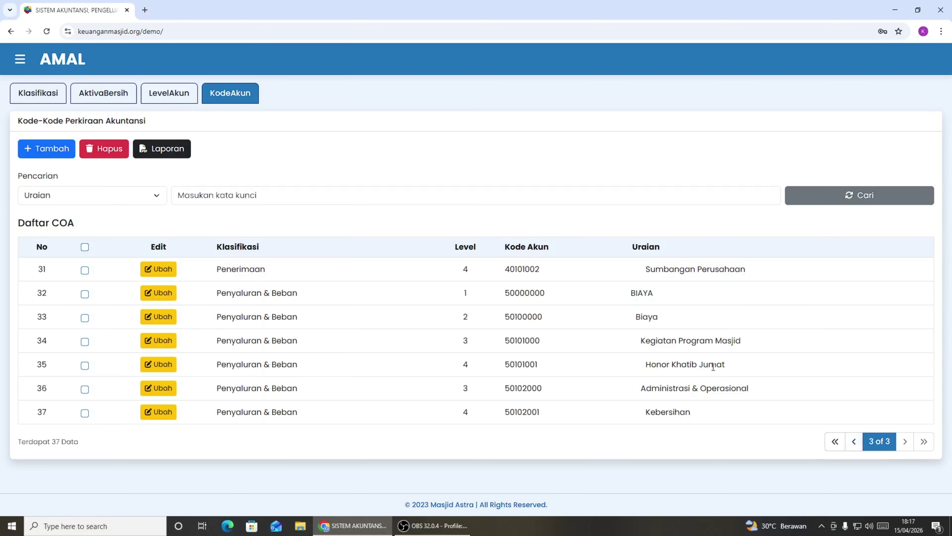
{"action": "left_click", "coordinate": [854, 442]}
{"action": "scroll", "coordinate": [685, 388], "scroll_direction": "down", "scroll_amount": 4}
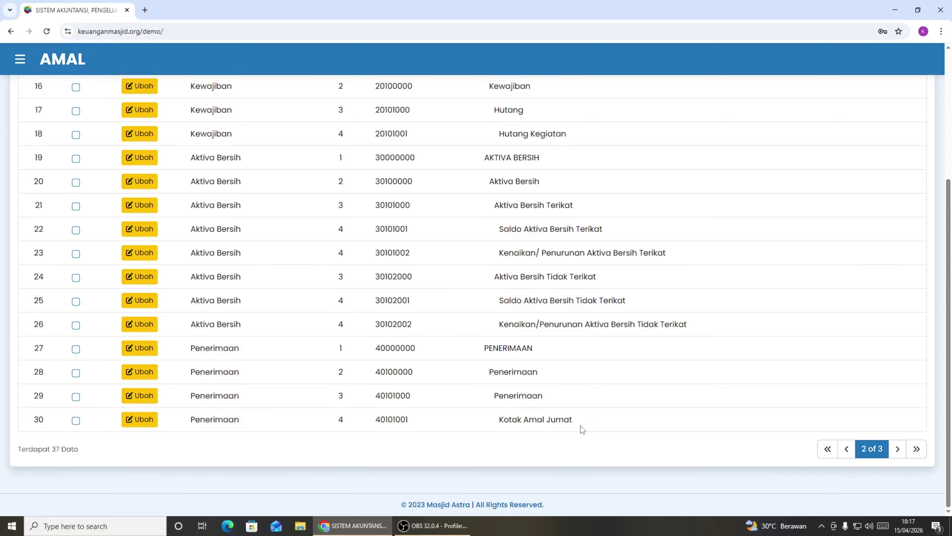
{"action": "left_click", "coordinate": [897, 449]}
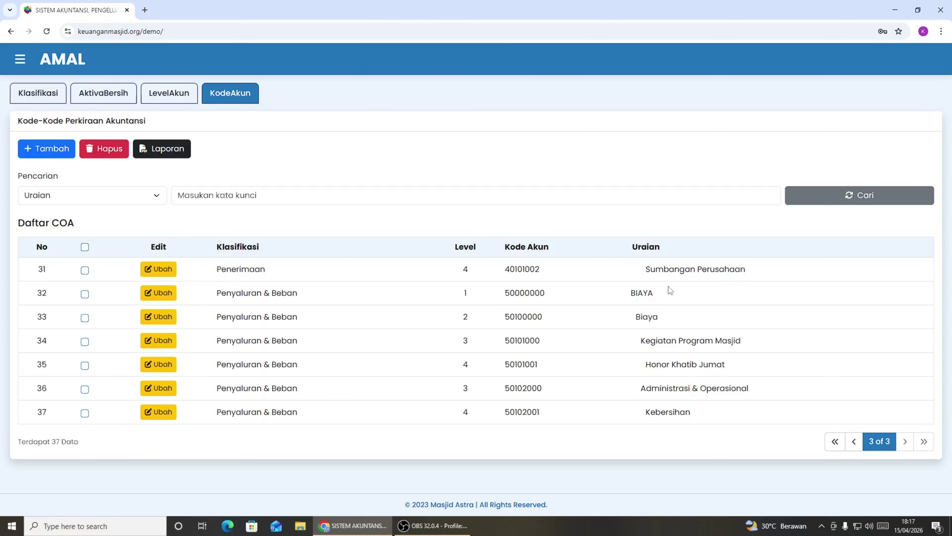
Start a new COA entry with classification PENERIMAAN, level 4, parent account 40101000-Penerimaan and account code 03.
{"action": "left_click", "coordinate": [40, 152]}
{"action": "left_click", "coordinate": [489, 128]}
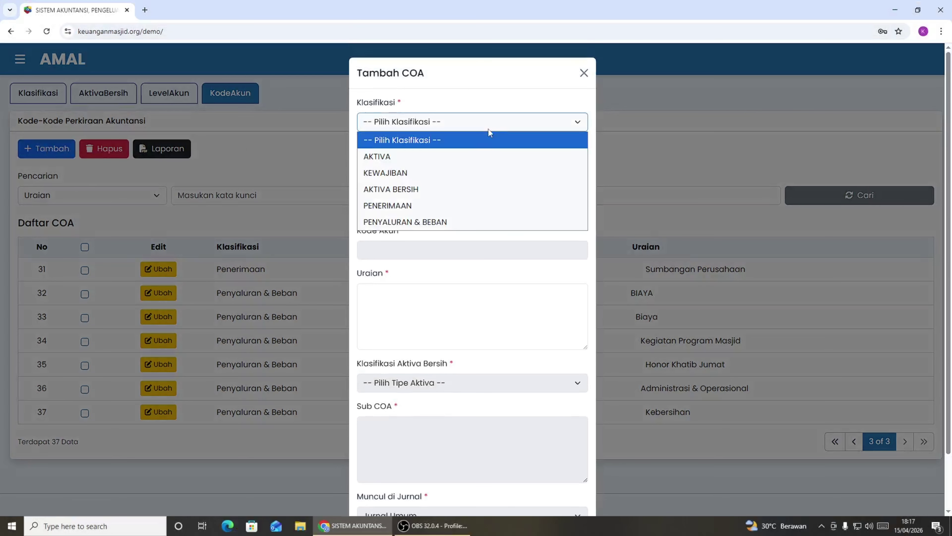
{"action": "left_click", "coordinate": [412, 207]}
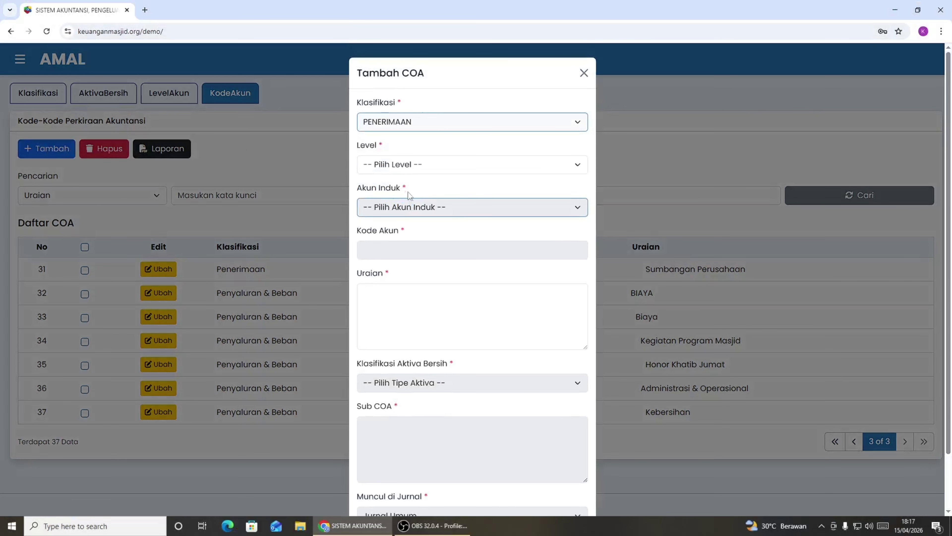
{"action": "left_click", "coordinate": [410, 169]}
{"action": "left_click", "coordinate": [384, 249]}
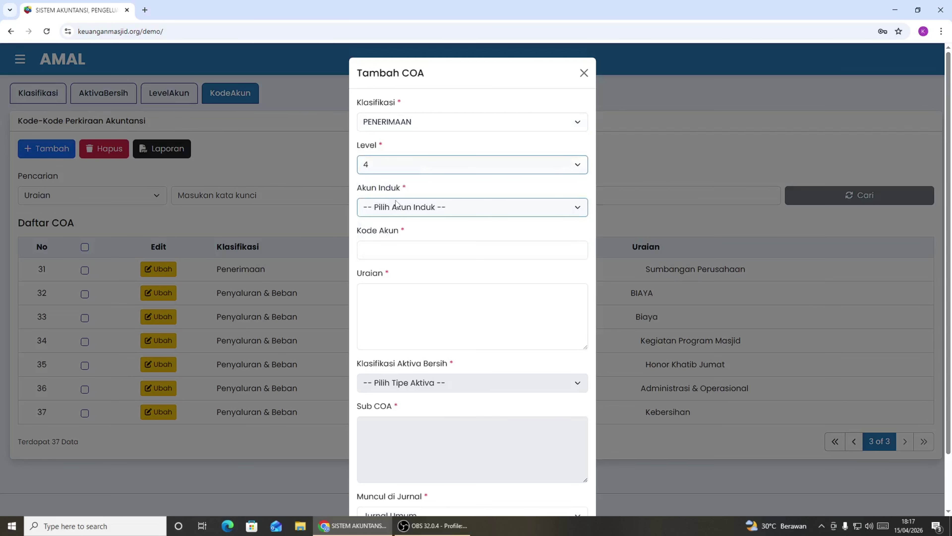
{"action": "left_click", "coordinate": [398, 207]}
{"action": "left_click", "coordinate": [397, 242]}
{"action": "left_click", "coordinate": [394, 243]}
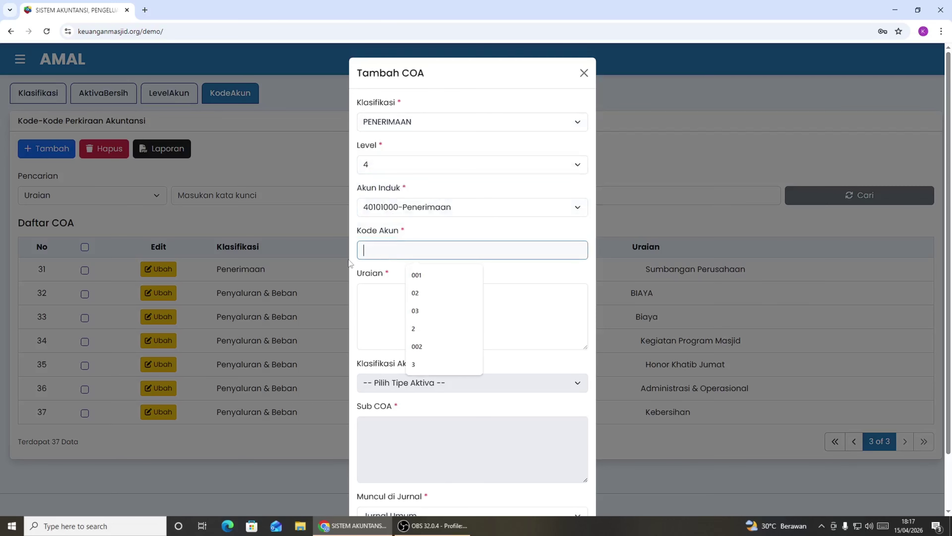
{"action": "type", "text": "03"}
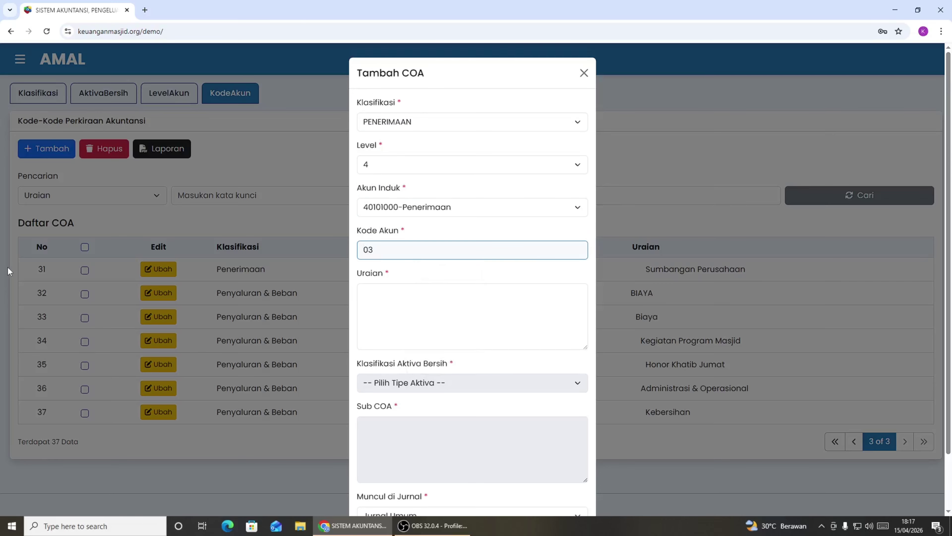
Describe the new account as "Sumbangan Yatim Dhuafa", make it appear in Jurnal Umum + Jurnal Penerimaan, and save it.
{"action": "left_click", "coordinate": [384, 318]}
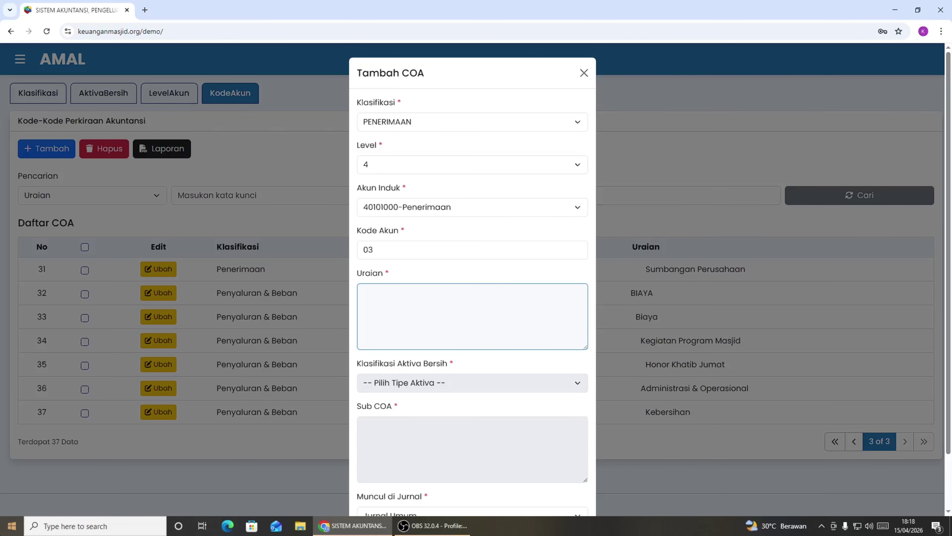
{"action": "type", "text": "Sumbangan Yatim D"}
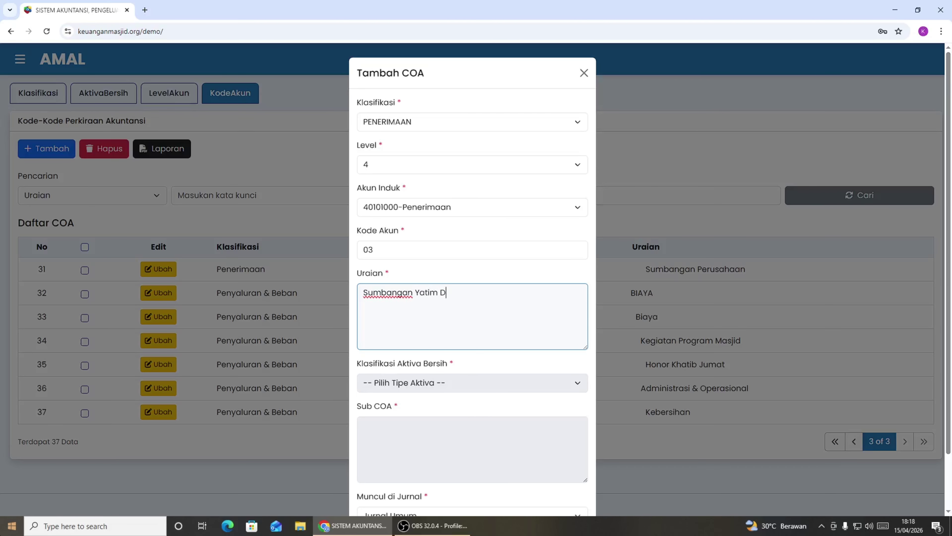
{"action": "type", "text": "huafa"}
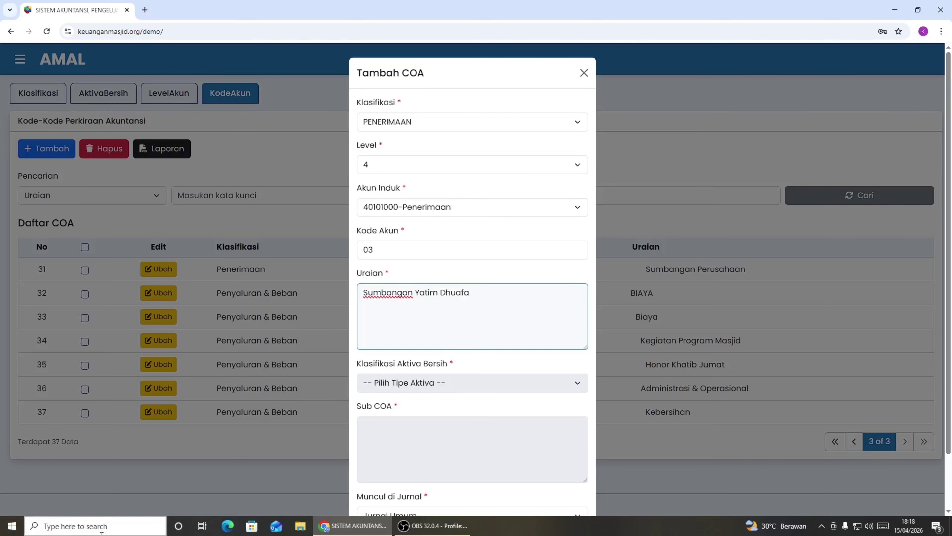
{"action": "scroll", "coordinate": [482, 416], "scroll_direction": "down", "scroll_amount": 1}
{"action": "left_click", "coordinate": [470, 452]}
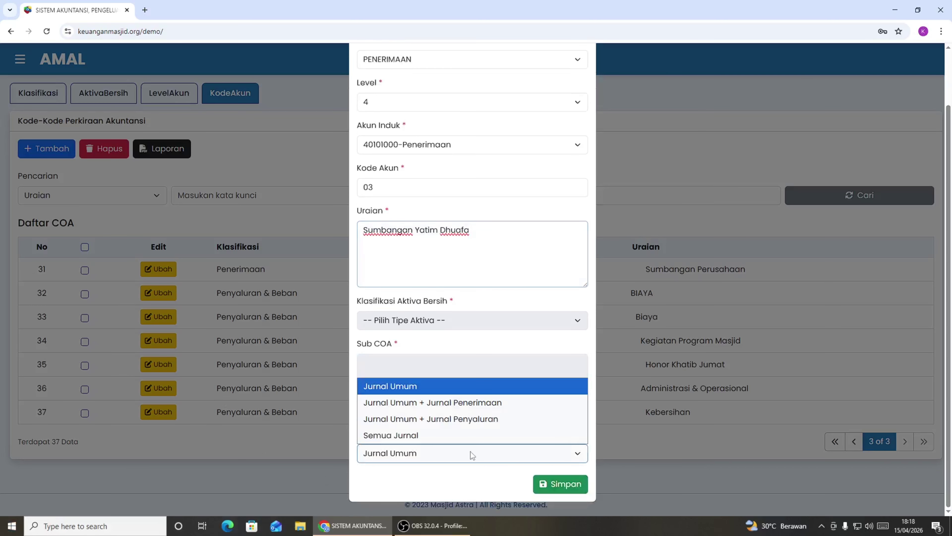
{"action": "left_click", "coordinate": [442, 409]}
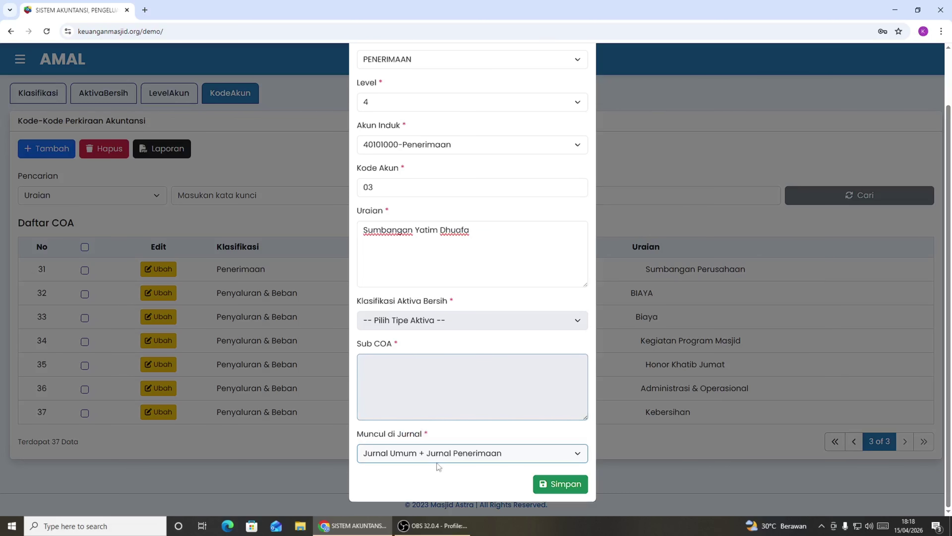
{"action": "left_click", "coordinate": [561, 485]}
Go to the third page of the Daftar COA to check the new Sumbangan Yatim Dhuafa account.
{"action": "scroll", "coordinate": [827, 477], "scroll_direction": "down", "scroll_amount": 5}
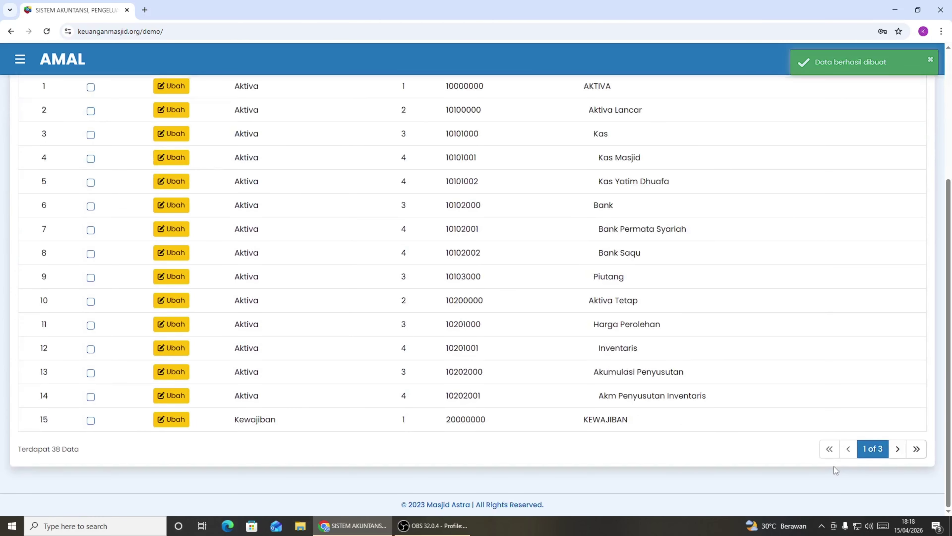
{"action": "left_click", "coordinate": [897, 450]}
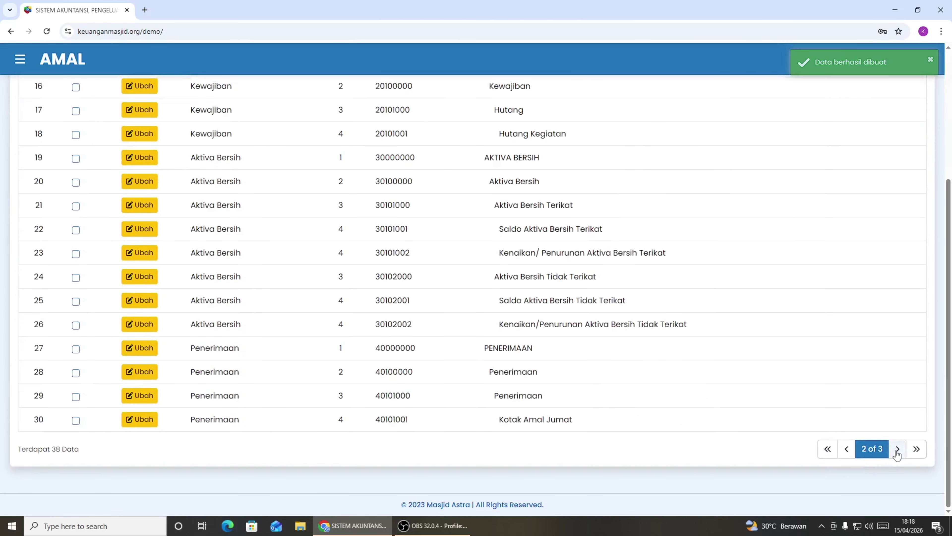
{"action": "left_click", "coordinate": [897, 450]}
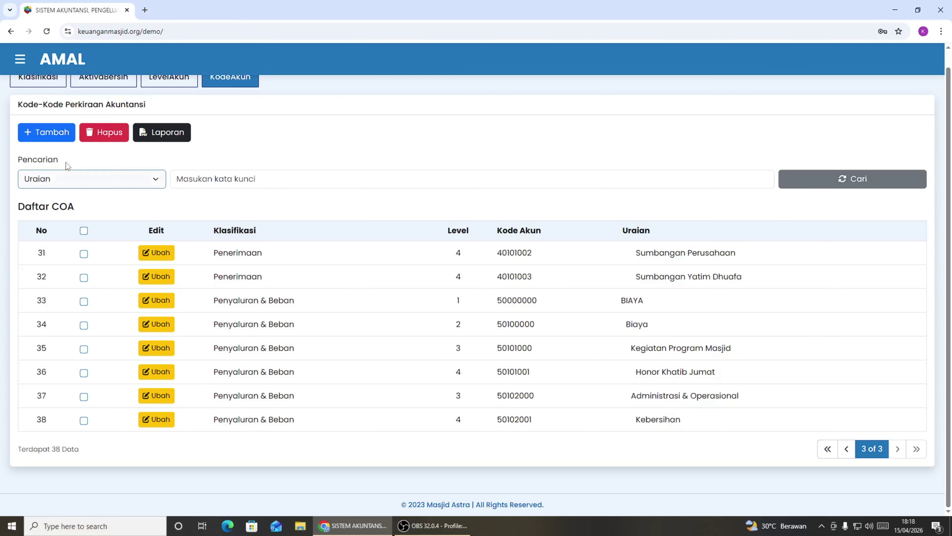
Start a new COA entry with classification PENYALURAN & BEBAN, level 4, parent account 50101000-Kegiatan Program Masjid and account code 02.
{"action": "left_click", "coordinate": [54, 136]}
{"action": "left_click", "coordinate": [393, 124]}
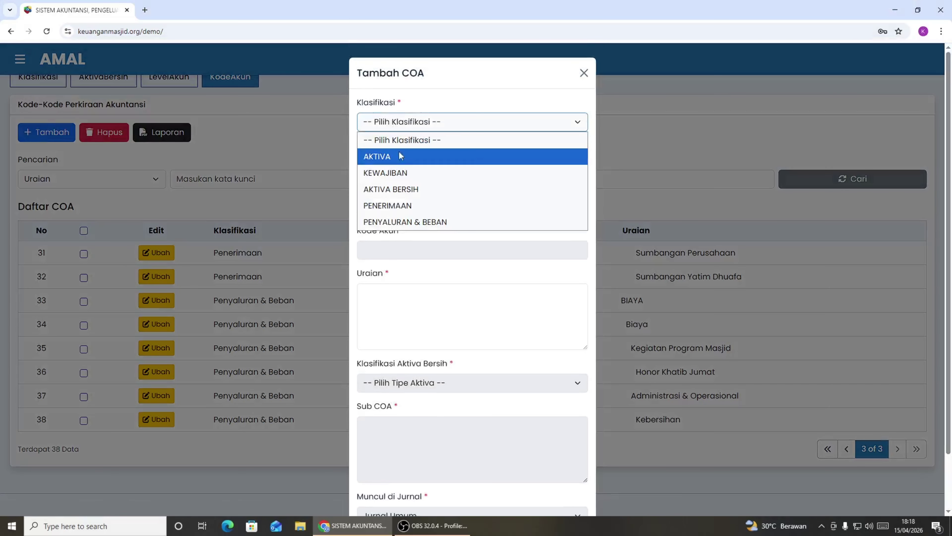
{"action": "left_click", "coordinate": [407, 222]}
{"action": "left_click", "coordinate": [402, 165]}
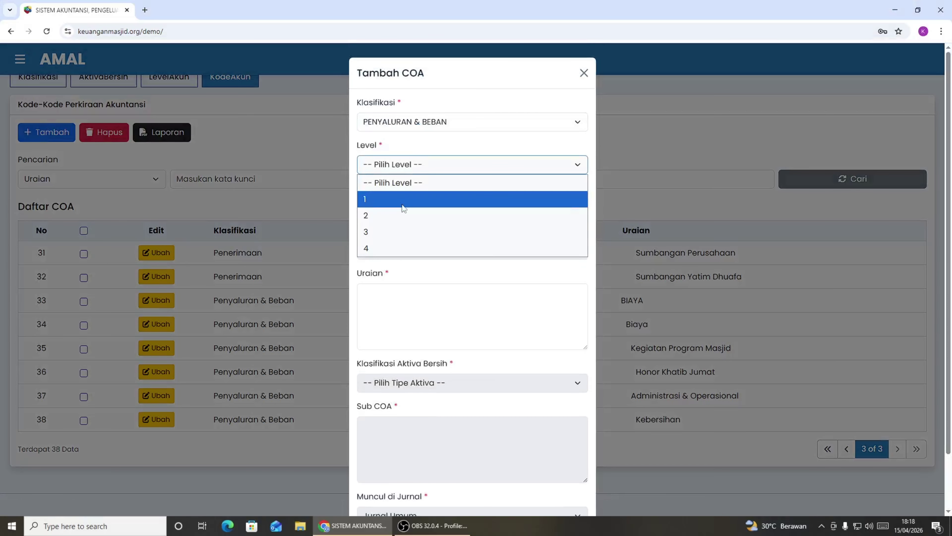
{"action": "left_click", "coordinate": [392, 249]}
{"action": "left_click", "coordinate": [402, 212]}
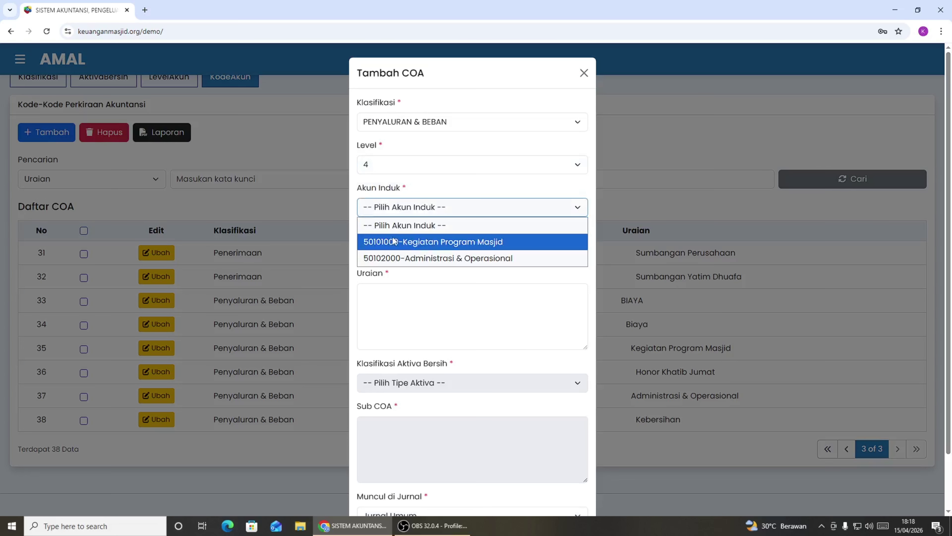
{"action": "left_click", "coordinate": [394, 241]}
{"action": "left_click", "coordinate": [394, 249]}
{"action": "type", "text": "02"}
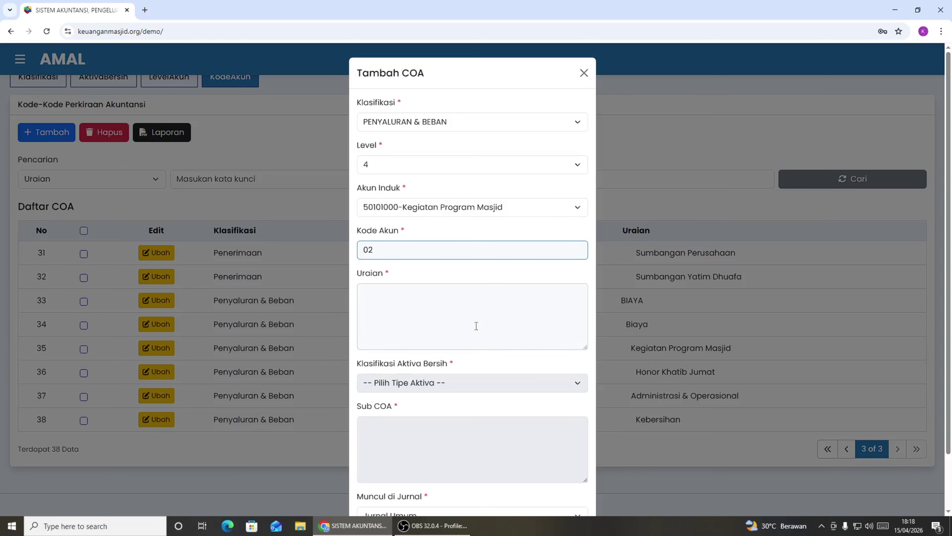
Describe the new account as "Honor Kajian Rutin", make it appear in Jurnal Umum + Jurnal Penyaluran, and save it.
{"action": "left_click", "coordinate": [381, 327]}
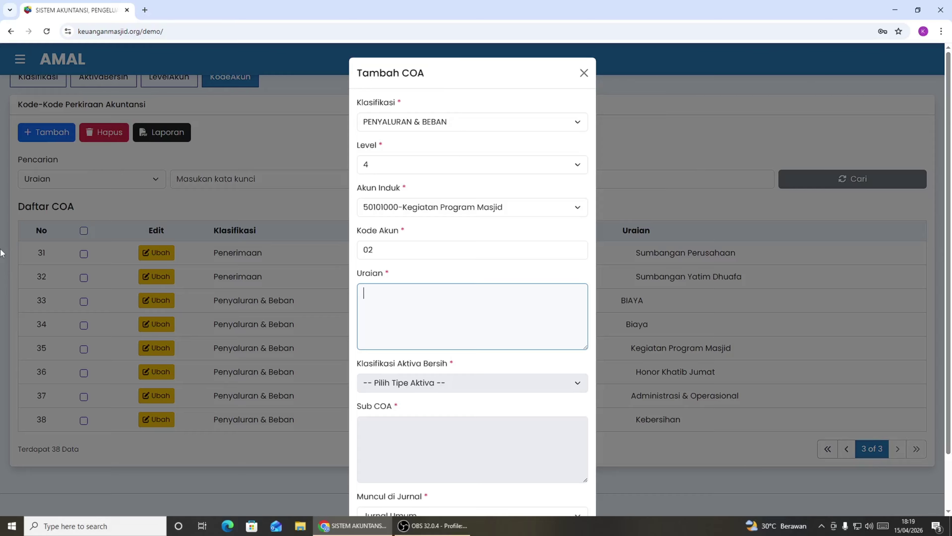
{"action": "type", "text": "Honor K"}
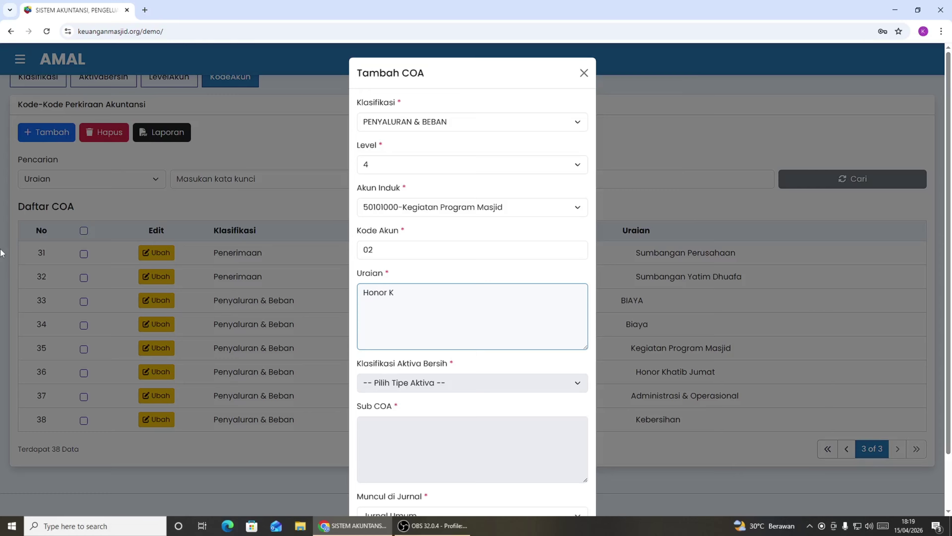
{"action": "type", "text": "ajian Rutin"}
{"action": "scroll", "coordinate": [507, 344], "scroll_direction": "down", "scroll_amount": 2}
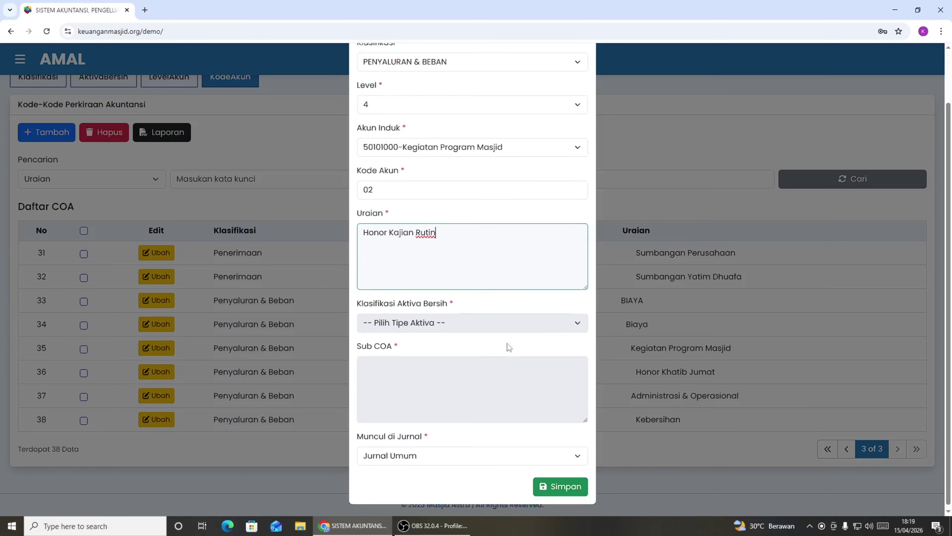
{"action": "left_click", "coordinate": [452, 449]}
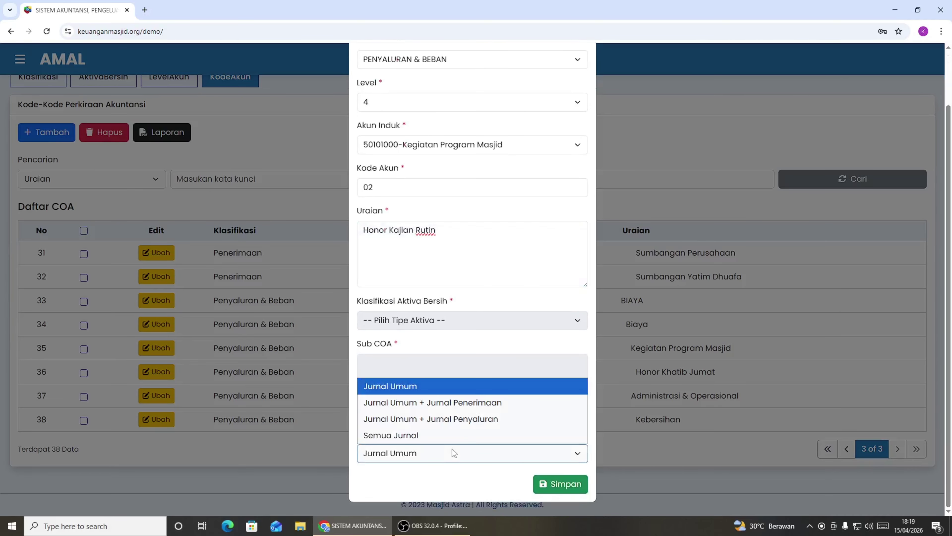
{"action": "left_click", "coordinate": [464, 420]}
{"action": "left_click", "coordinate": [550, 488]}
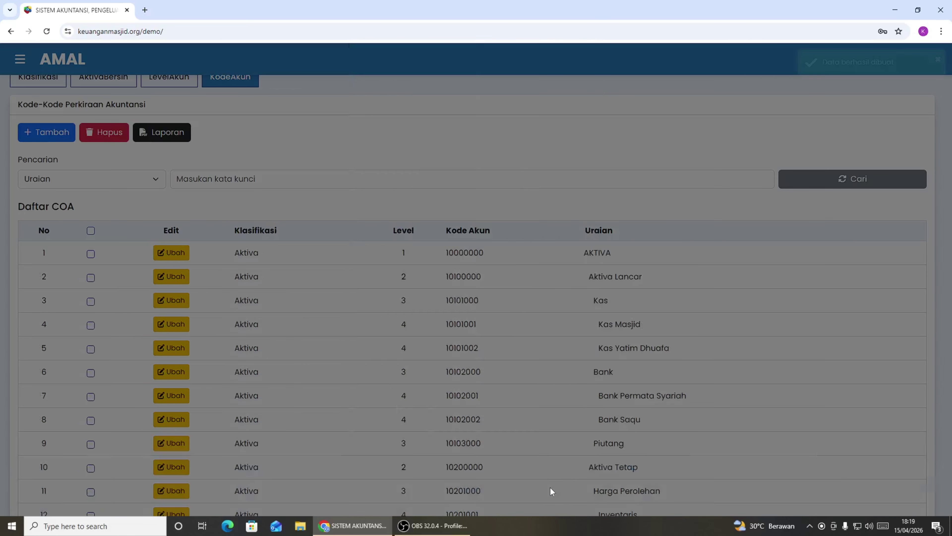
Go to the third page of the Daftar COA to check the new Honor Kajian Rutin account.
{"action": "scroll", "coordinate": [601, 381], "scroll_direction": "down", "scroll_amount": 4}
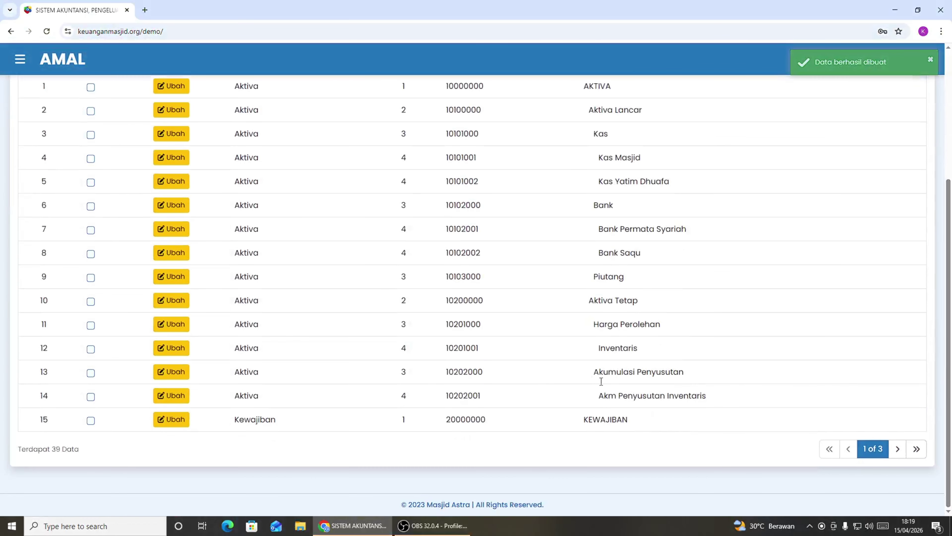
{"action": "left_click", "coordinate": [897, 449]}
{"action": "left_click", "coordinate": [895, 450]}
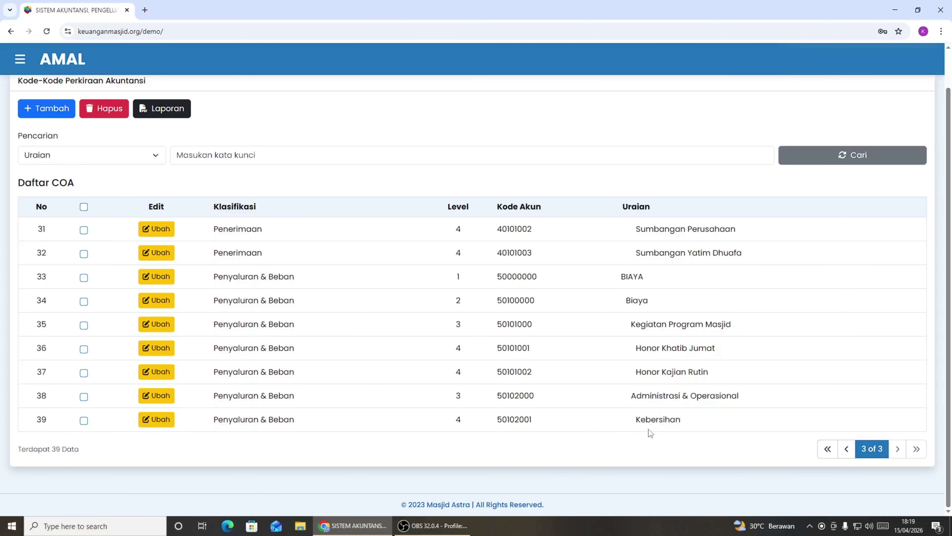
Start a new COA entry with classification PENYALURAN & BEBAN, level 4, parent account 50102000-Administrasi & Operasional and account code 02.
{"action": "left_click", "coordinate": [38, 107]}
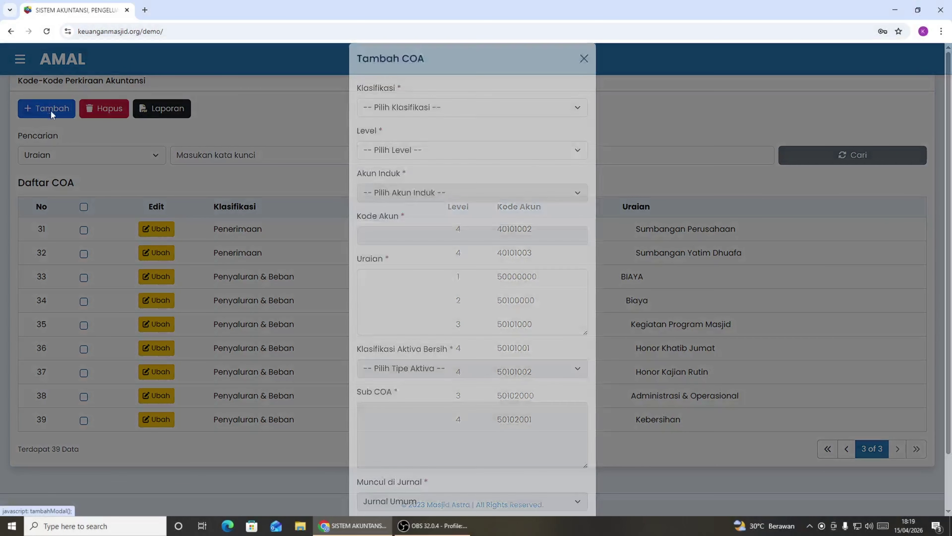
{"action": "left_click", "coordinate": [447, 129]}
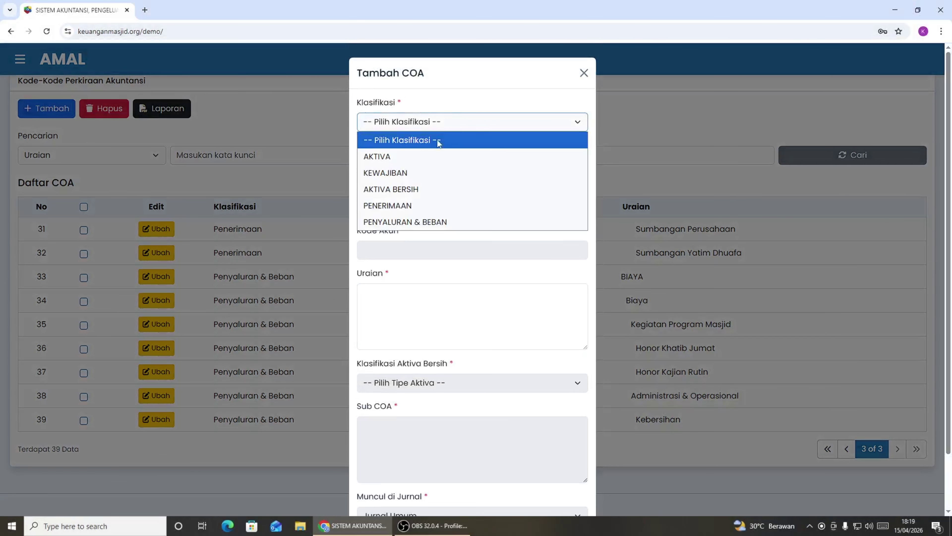
{"action": "left_click", "coordinate": [410, 221]}
{"action": "left_click", "coordinate": [417, 165]}
{"action": "left_click", "coordinate": [393, 247]}
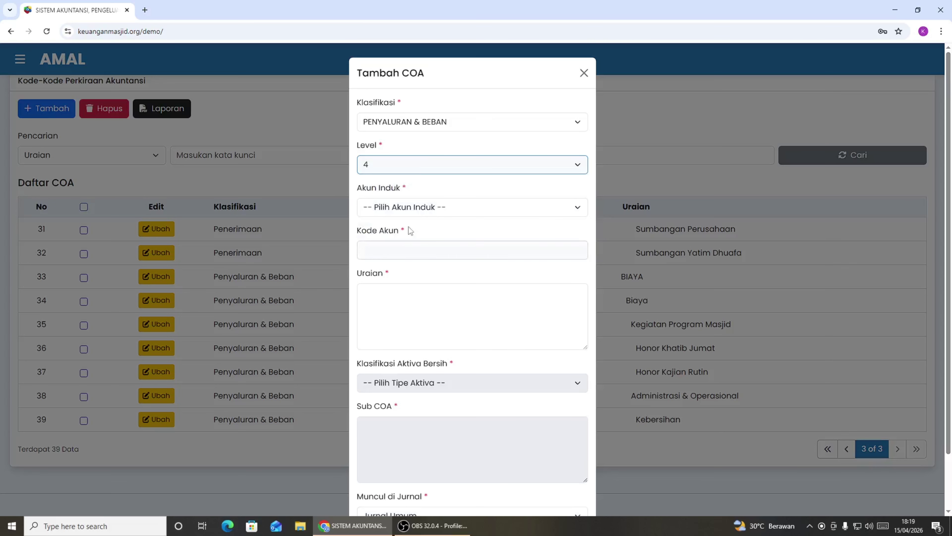
{"action": "left_click", "coordinate": [410, 207]}
{"action": "left_click", "coordinate": [415, 256]}
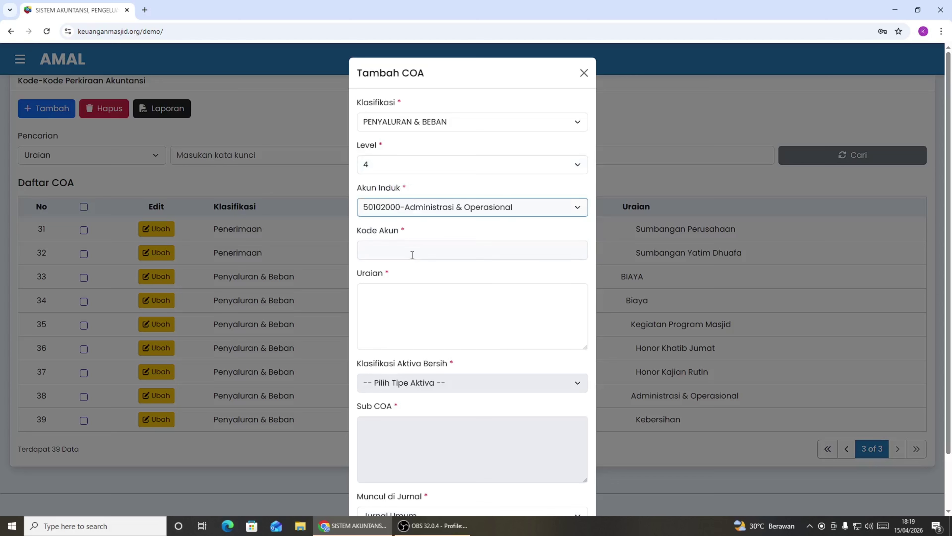
{"action": "left_click", "coordinate": [413, 248]}
{"action": "type", "text": "02"}
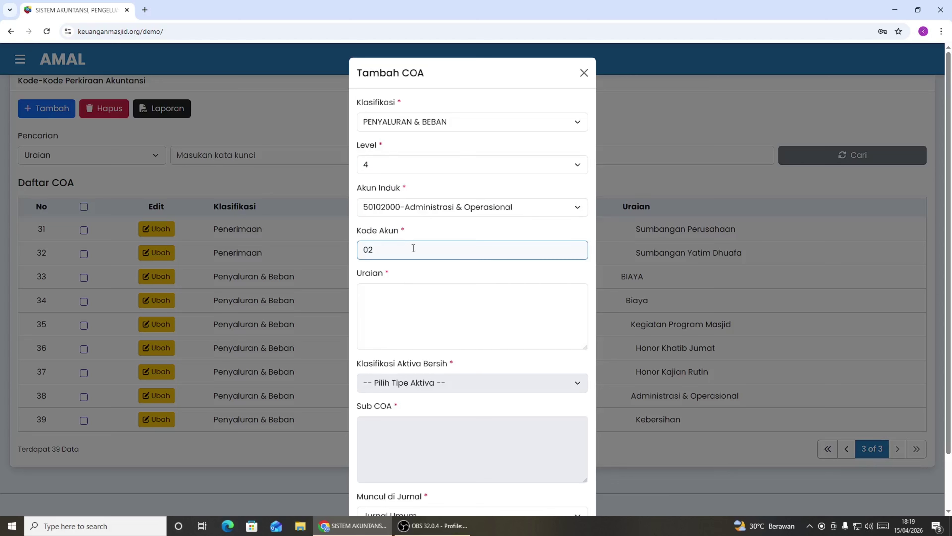
Describe the new account as "Rapat", make it appear in Jurnal Umum + Jurnal Penyaluran, and save it.
{"action": "left_click", "coordinate": [395, 301]}
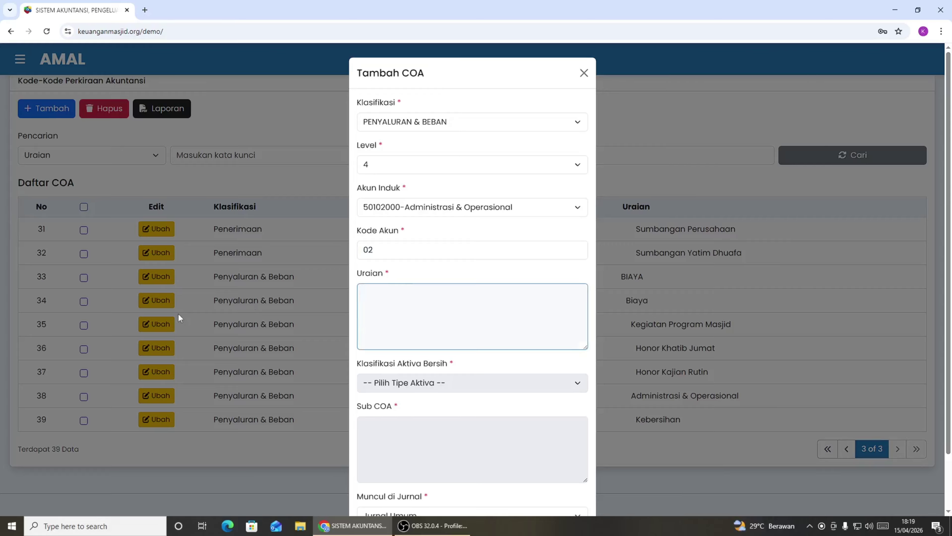
{"action": "type", "text": "Rapat"}
{"action": "scroll", "coordinate": [440, 404], "scroll_direction": "down", "scroll_amount": 2}
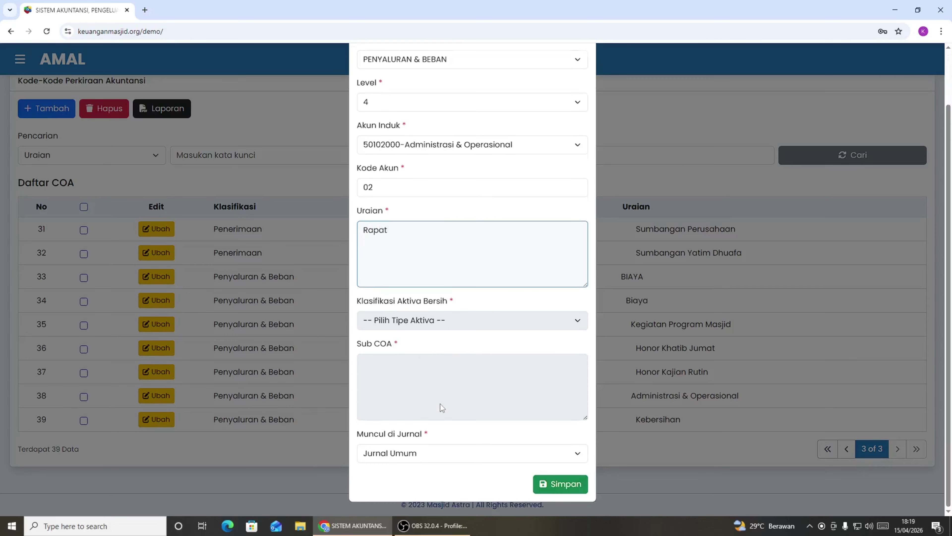
{"action": "left_click", "coordinate": [454, 455]}
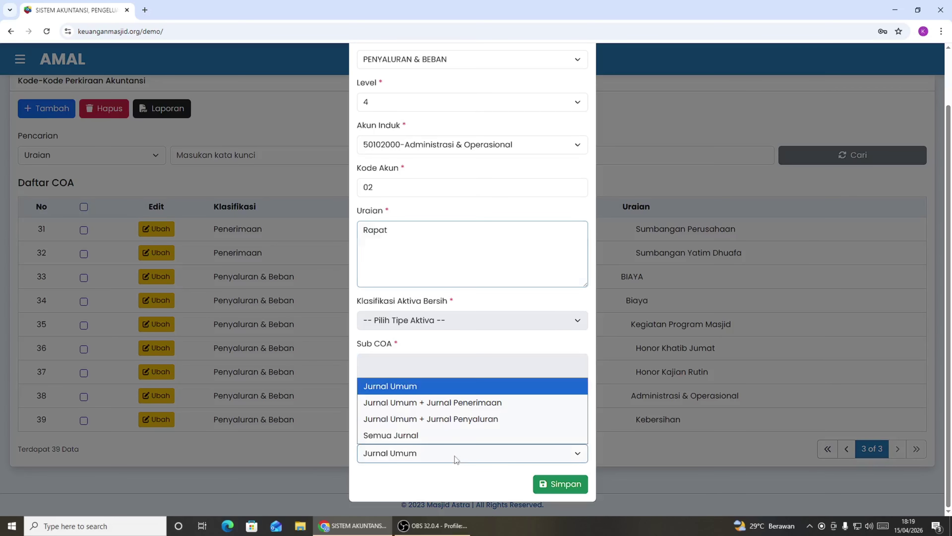
{"action": "left_click", "coordinate": [456, 420]}
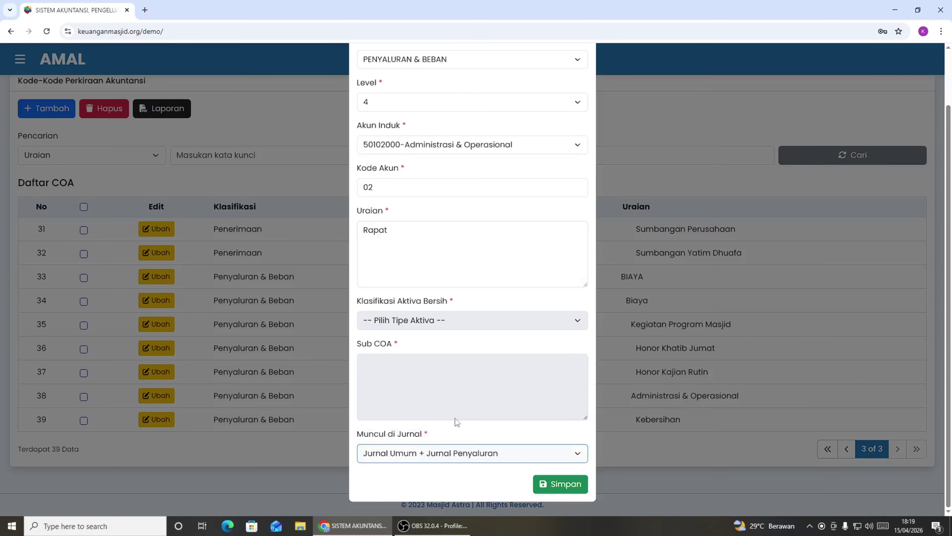
{"action": "left_click", "coordinate": [555, 484]}
Go to the last page of the Daftar COA to check the new Rapat account.
{"action": "scroll", "coordinate": [717, 444], "scroll_direction": "down", "scroll_amount": 3}
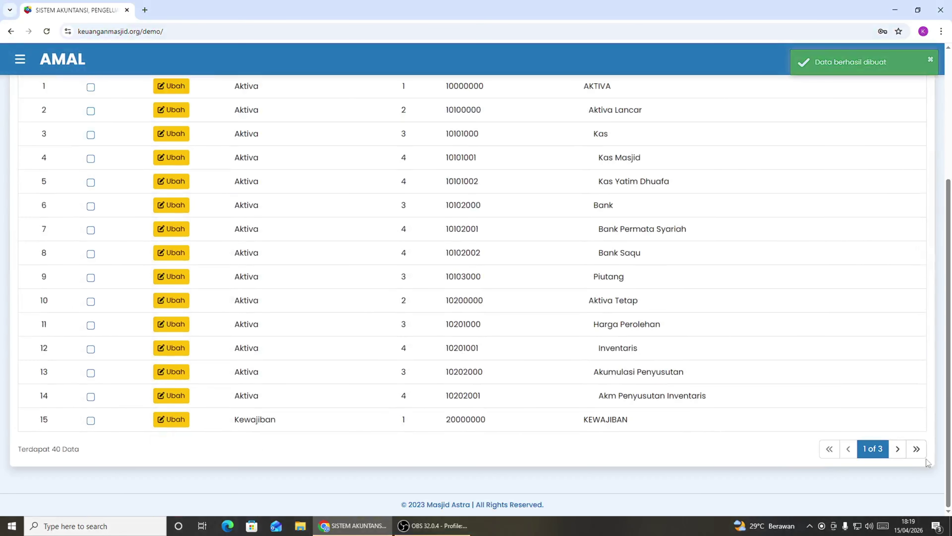
{"action": "left_click", "coordinate": [918, 451]}
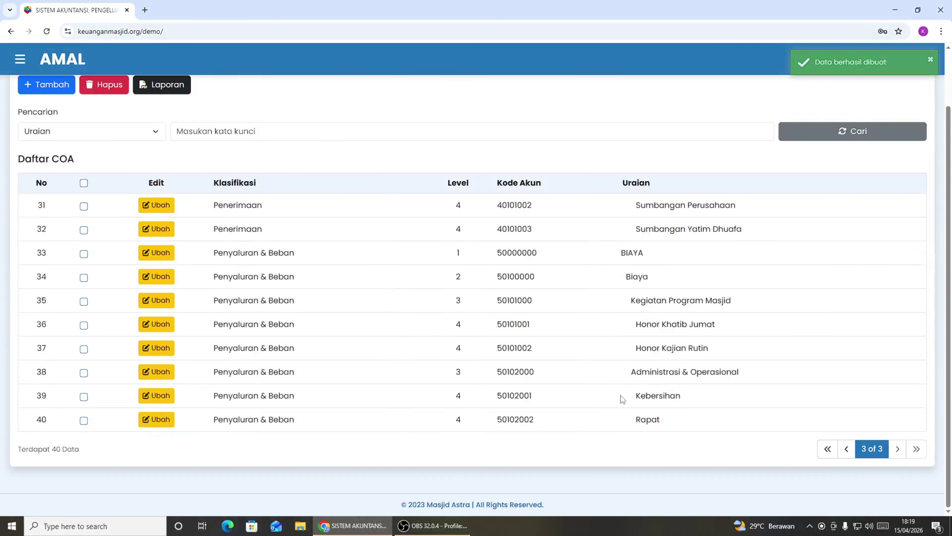
{"action": "scroll", "coordinate": [622, 398], "scroll_direction": "up", "scroll_amount": 2}
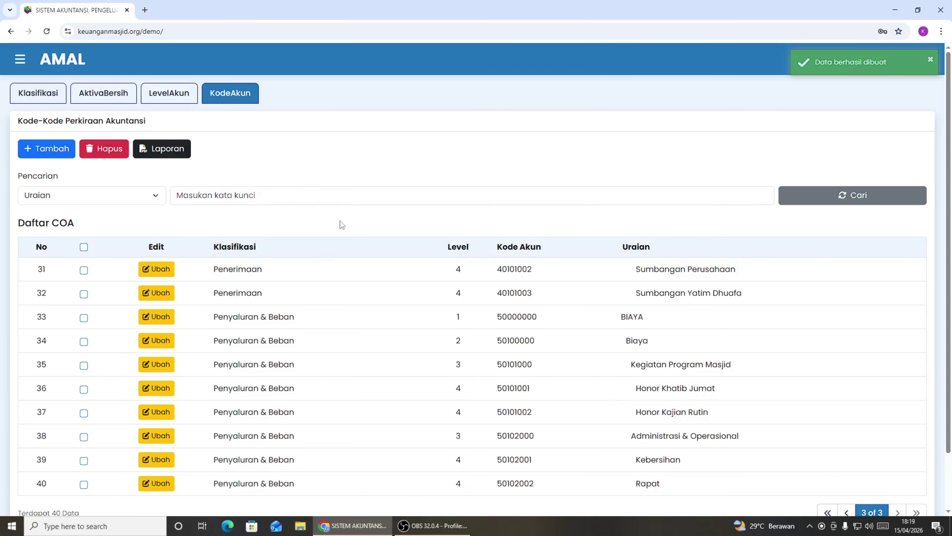
Open the Saldo Awal page for the year 2026 and look over its list of accounts.
{"action": "left_click", "coordinate": [21, 66]}
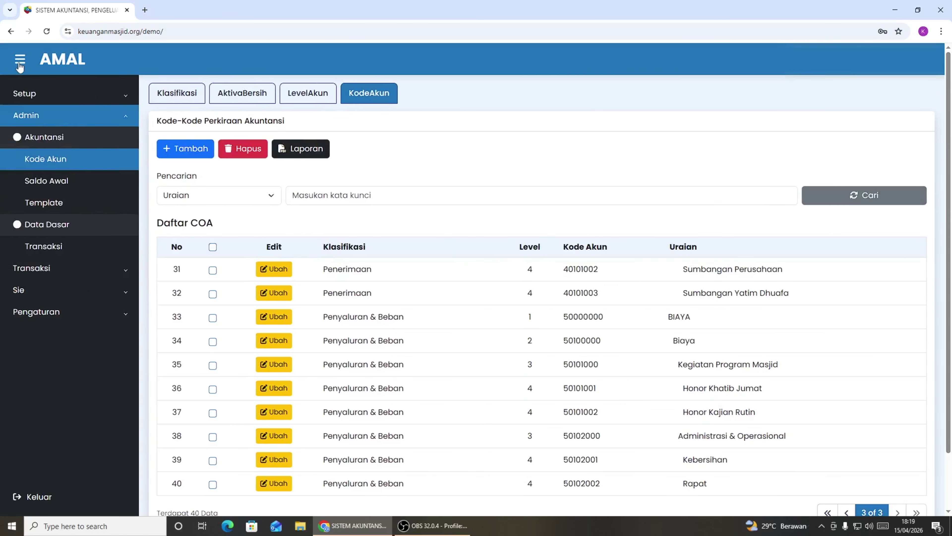
{"action": "left_click", "coordinate": [47, 179]}
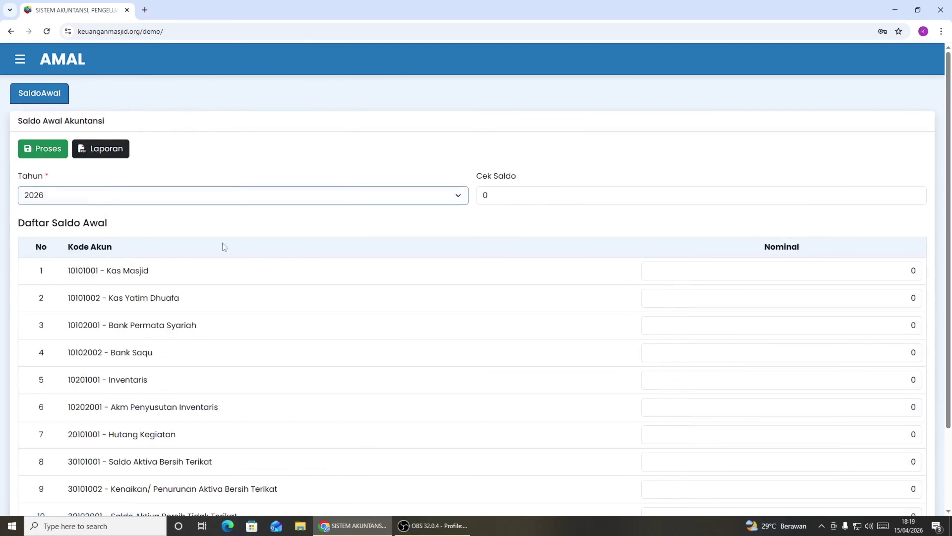
{"action": "scroll", "coordinate": [224, 247], "scroll_direction": "down", "scroll_amount": 3}
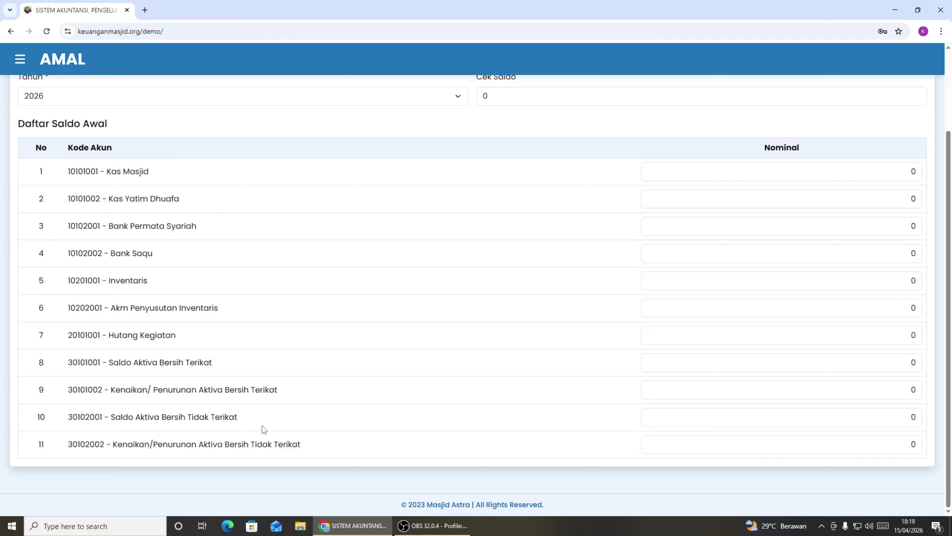
Set the opening balance of Kas Masjid to 1.000.000 and of Kas Yatim Dhuafa to 500.000.
{"action": "left_click", "coordinate": [912, 202]}
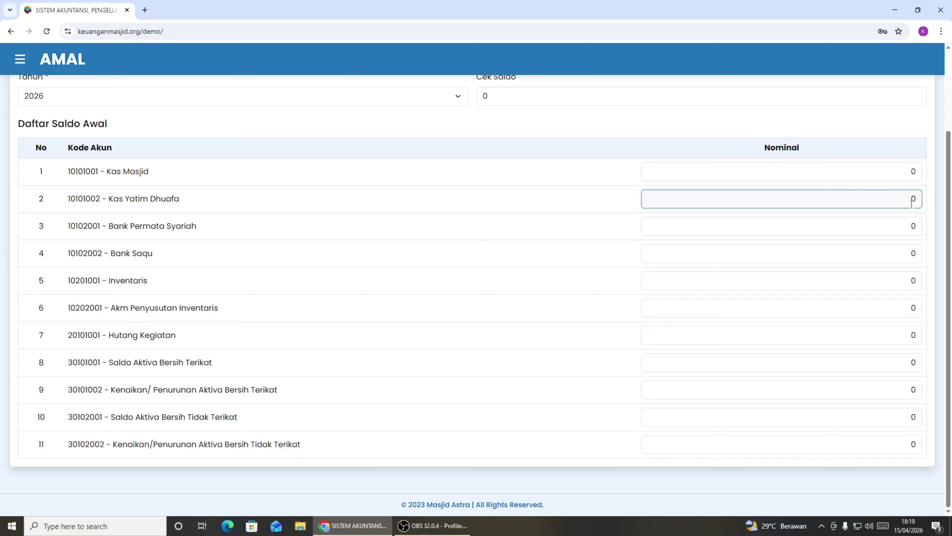
{"action": "left_click", "coordinate": [919, 178]}
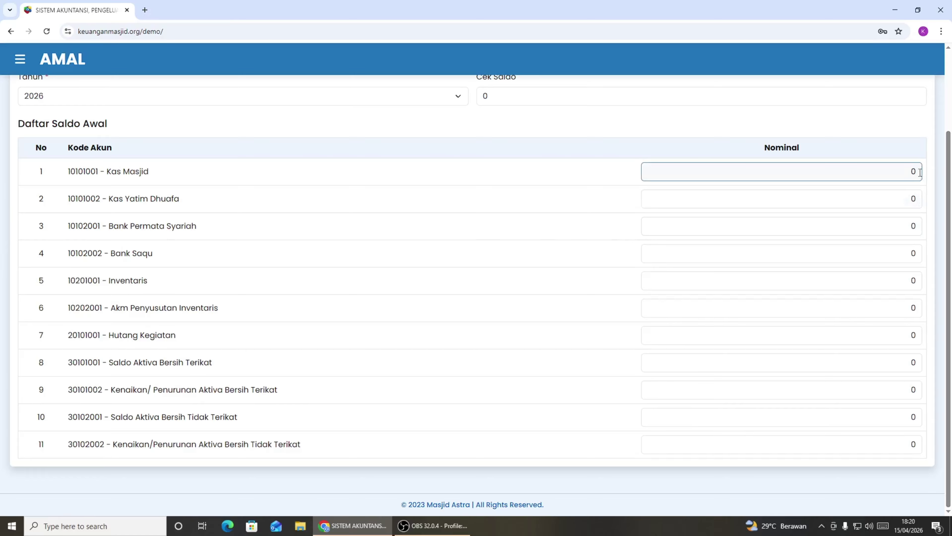
{"action": "double_click", "coordinate": [920, 172]}
{"action": "type", "text": "1000000"}
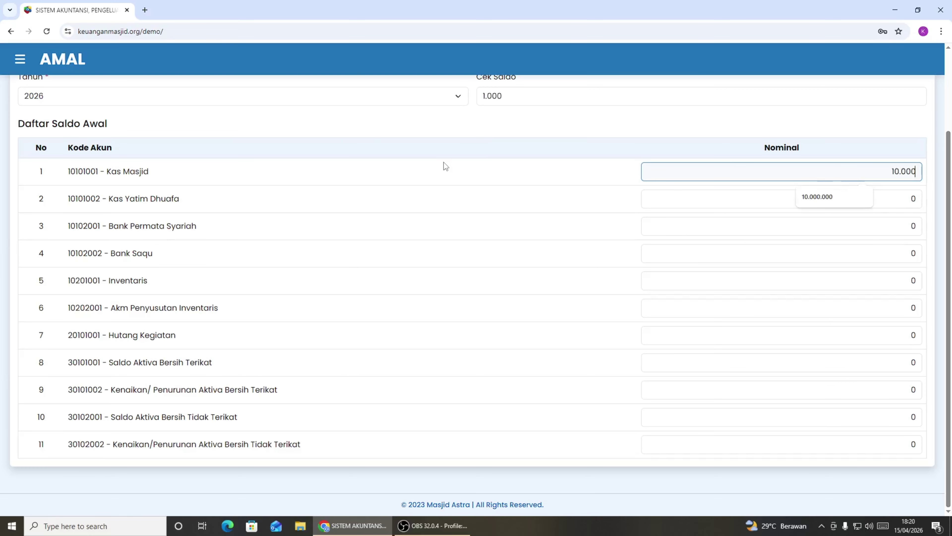
{"action": "key", "text": "Tab"}
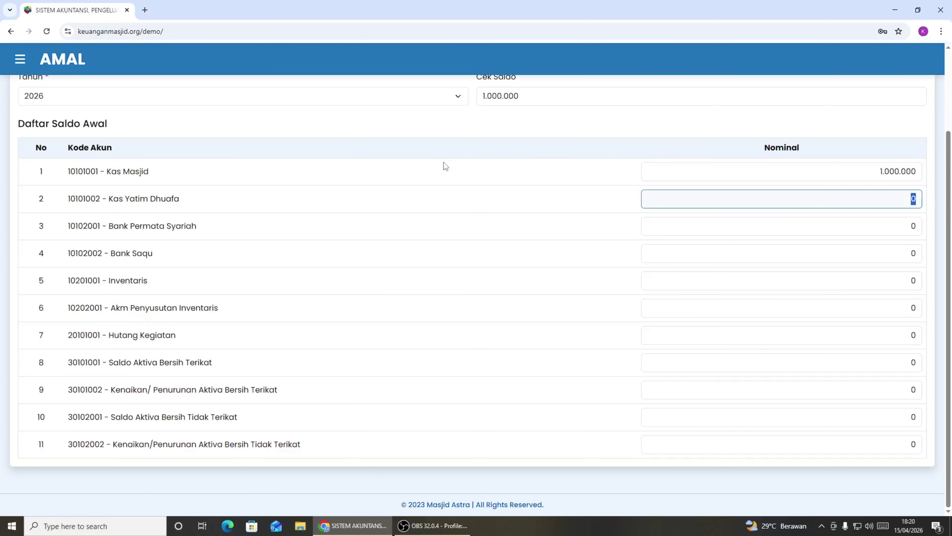
{"action": "type", "text": "5000000"}
{"action": "key", "text": "Tab"}
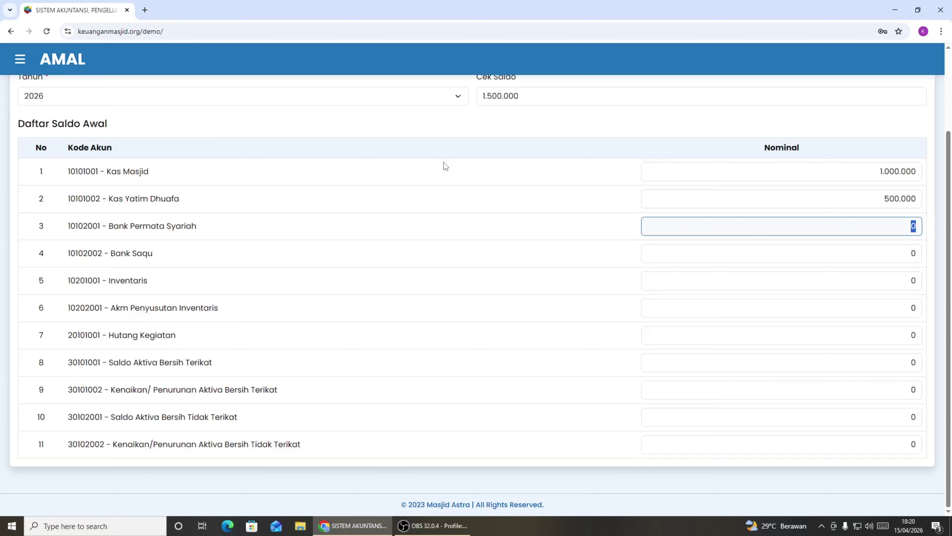
Set the opening balance of Bank Permata Syariah to 10.000.000 and of Bank Saqu to 20.000.000.
{"action": "type", "text": "10.000.00"}
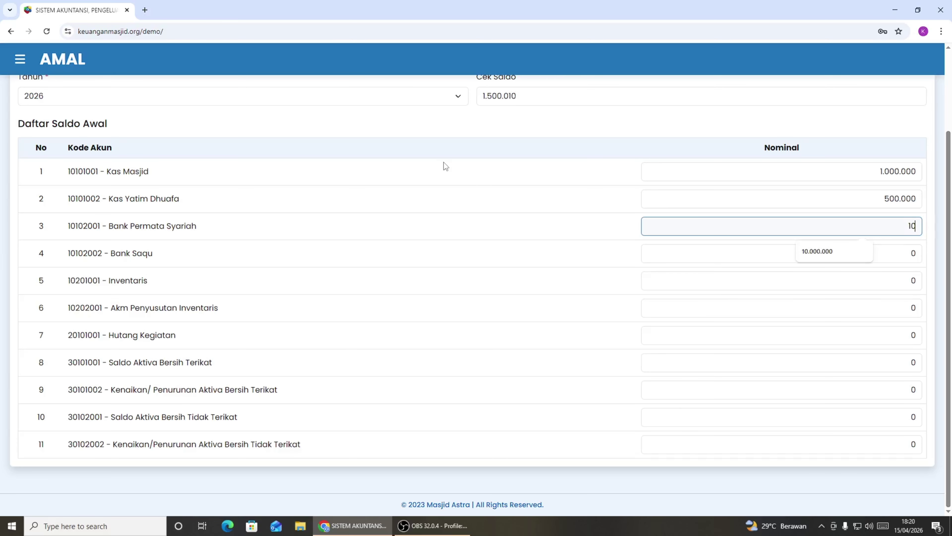
{"action": "type", "text": "0"}
{"action": "key", "text": "Tab"}
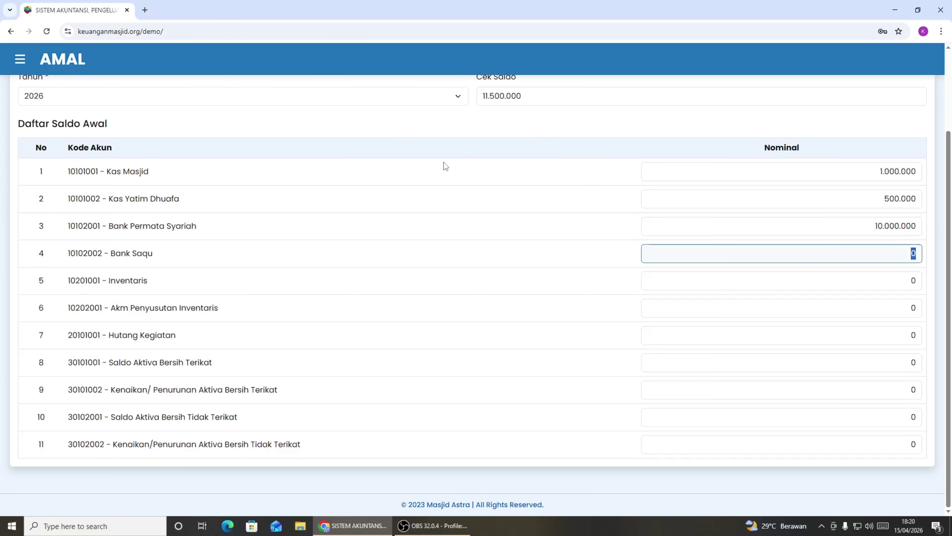
{"action": "type", "text": "20.000.000"}
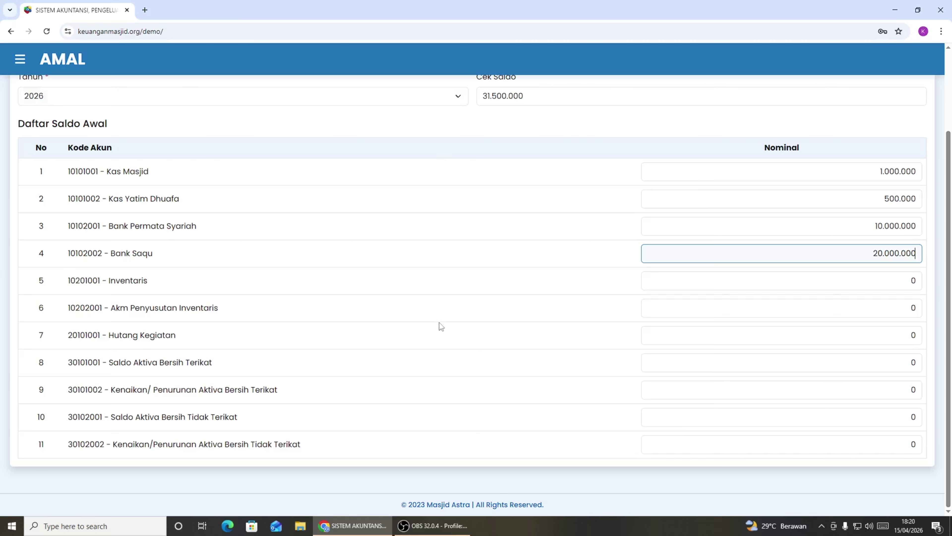
Set the Inventaris opening balance to 30.000.000 and check the Cek Saldo total.
{"action": "left_click", "coordinate": [876, 278]}
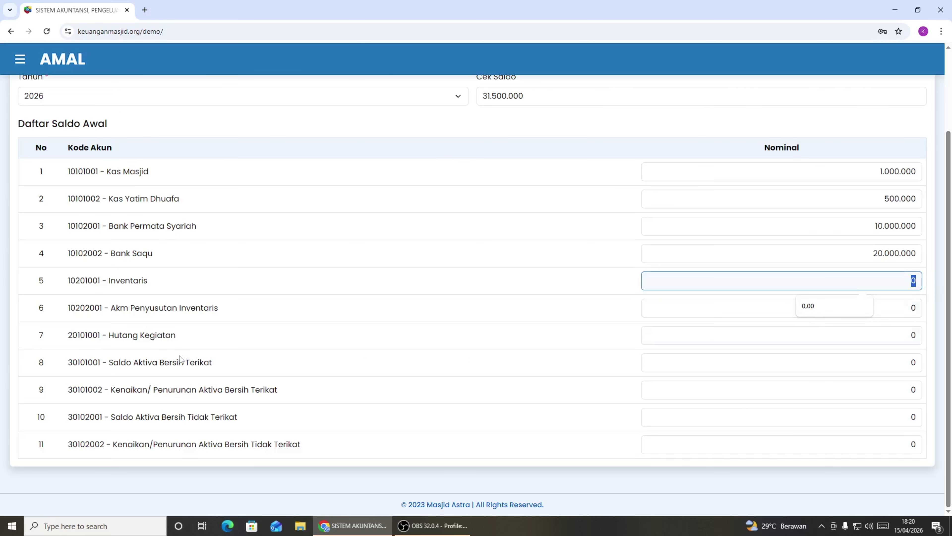
{"action": "type", "text": "30.000.000"}
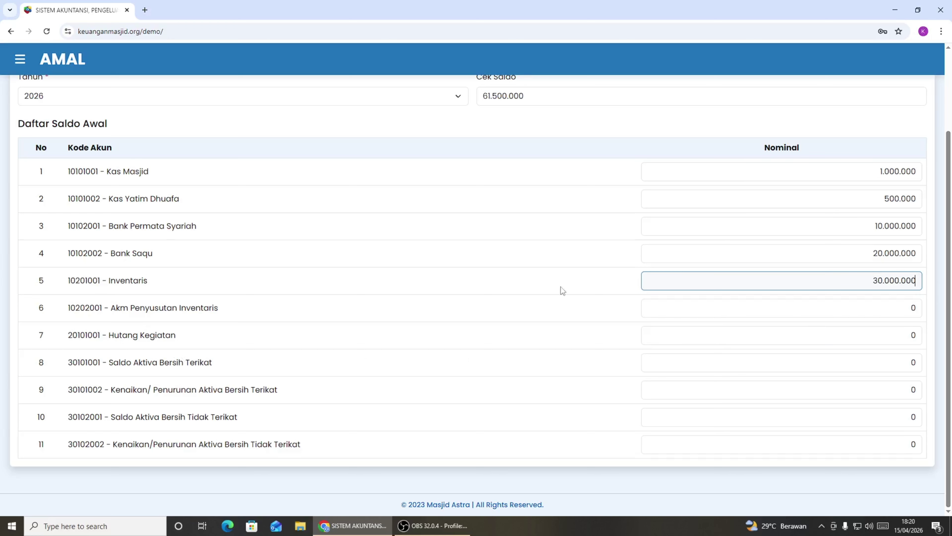
{"action": "left_click", "coordinate": [563, 319]}
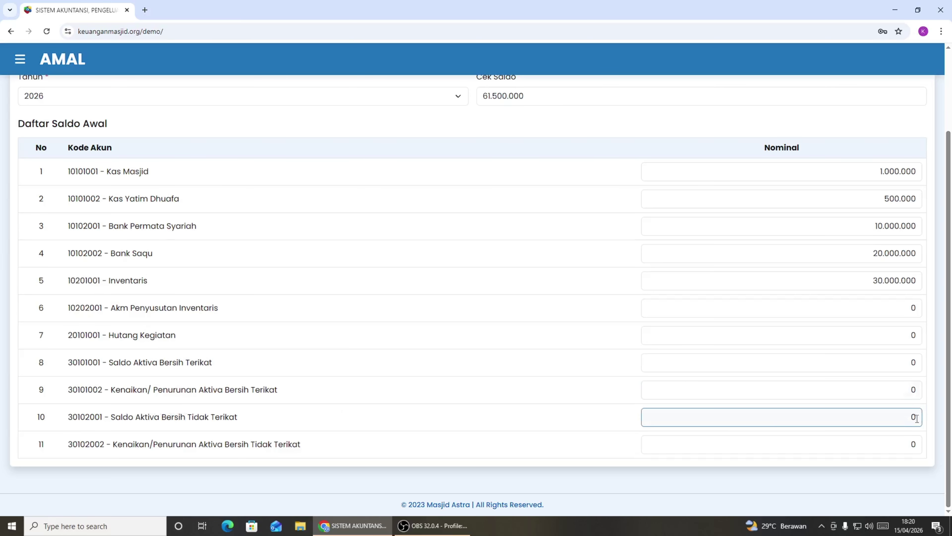
{"action": "scroll", "coordinate": [589, 228], "scroll_direction": "up", "scroll_amount": 3}
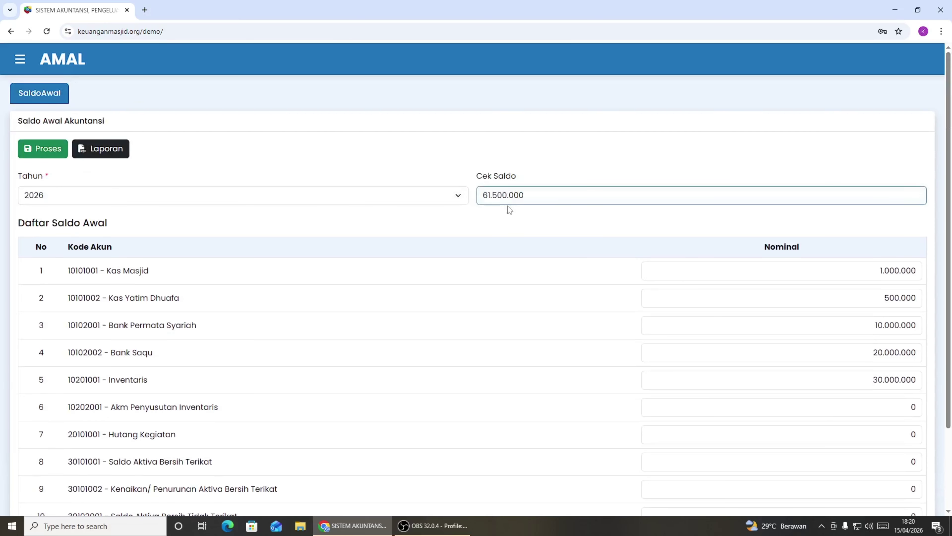
{"action": "scroll", "coordinate": [525, 236], "scroll_direction": "down", "scroll_amount": 3}
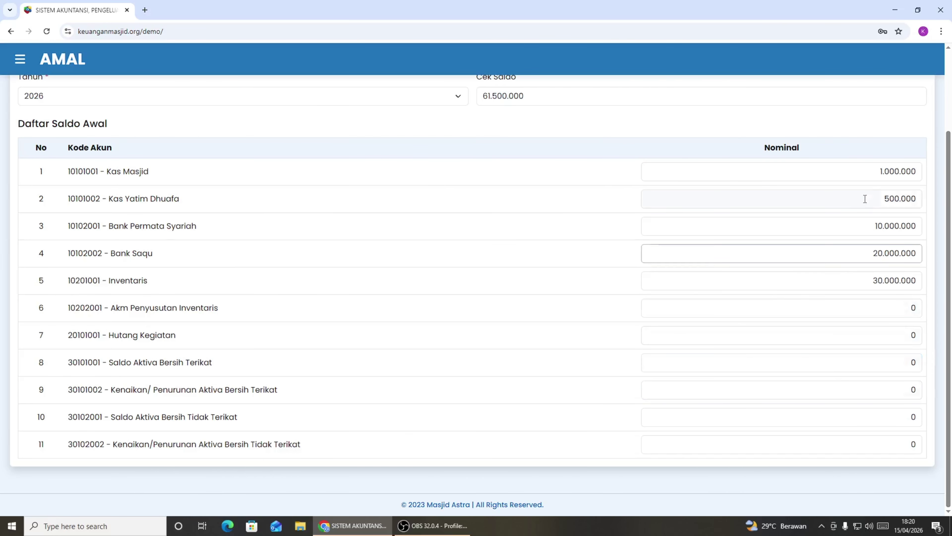
Set the opening balance of Saldo Aktiva Bersih Tidak Terikat to 61.500.000 and check the Cek Saldo value.
{"action": "left_click", "coordinate": [870, 170]}
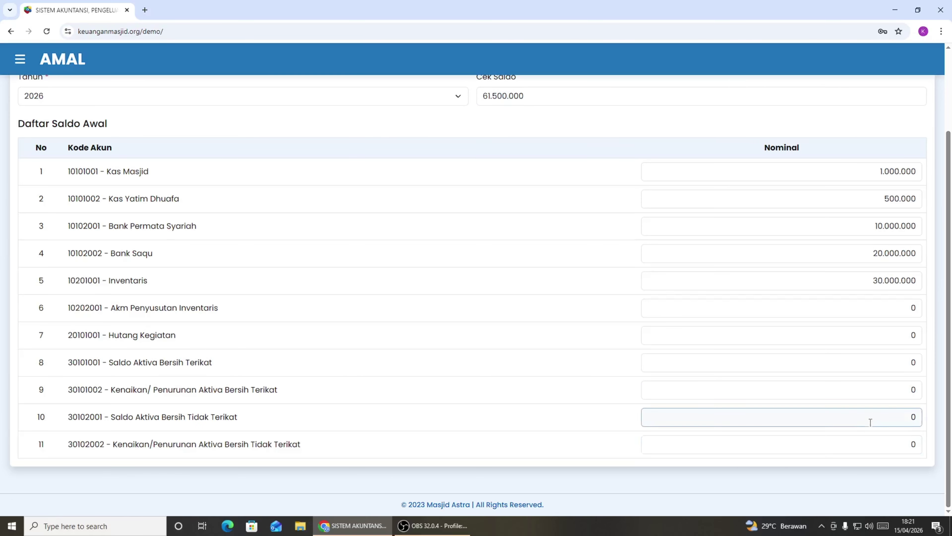
{"action": "double_click", "coordinate": [915, 414]}
{"action": "type", "text": "6"}
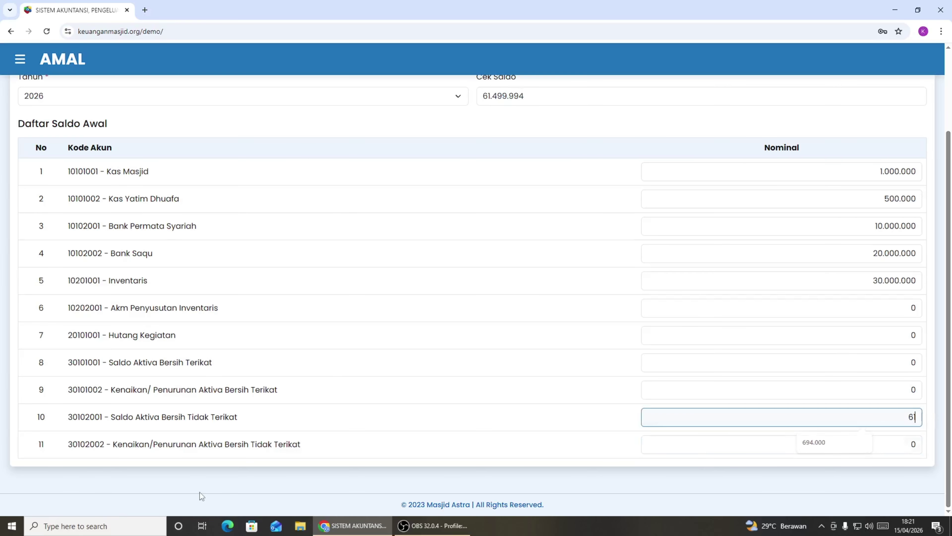
{"action": "type", "text": "1.500.000"}
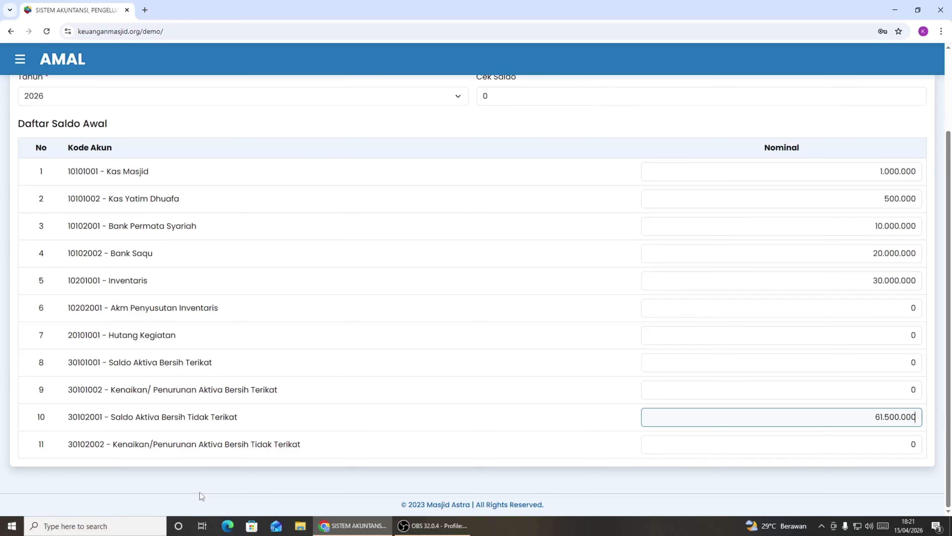
{"action": "scroll", "coordinate": [104, 336], "scroll_direction": "up", "scroll_amount": 3}
{"action": "left_click", "coordinate": [504, 196]}
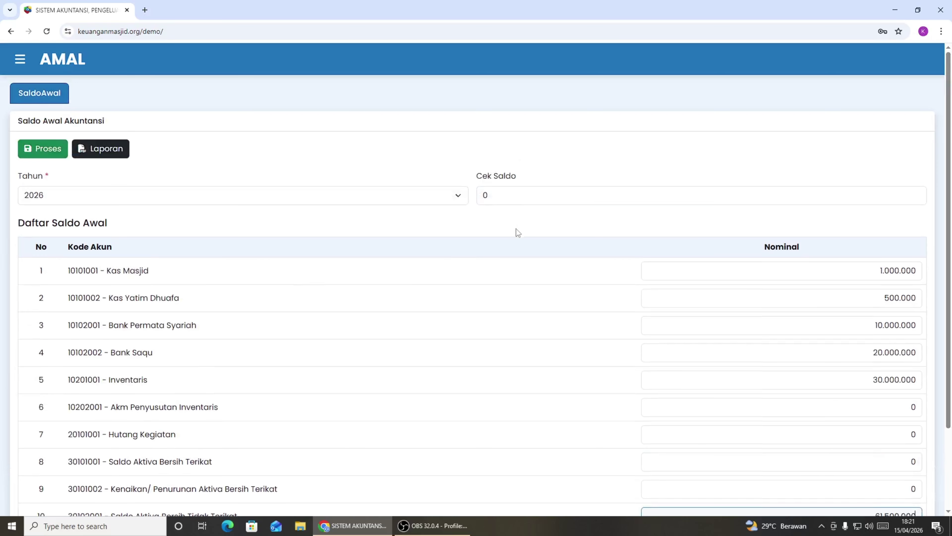
Review the entered nominal amounts once more and save the 2026 opening balances.
{"action": "scroll", "coordinate": [527, 334], "scroll_direction": "down", "scroll_amount": 3}
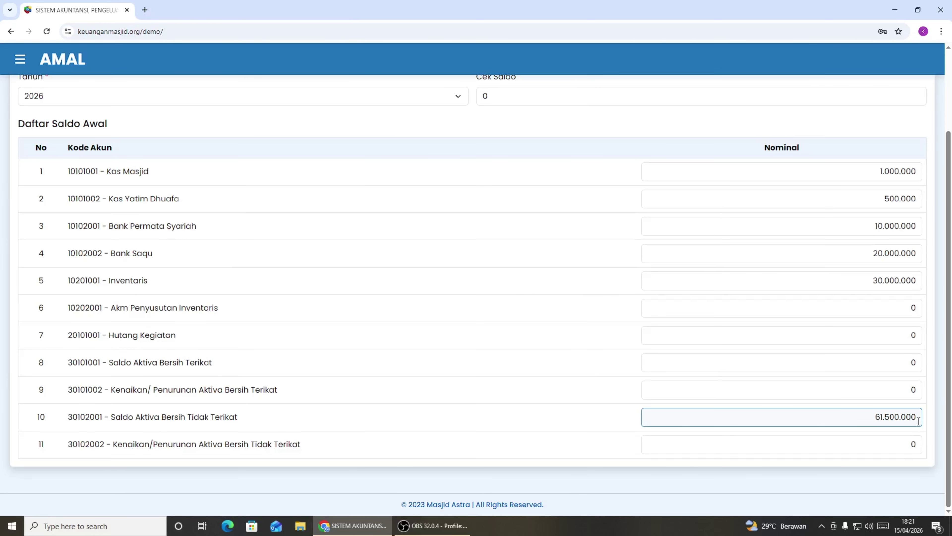
{"action": "scroll", "coordinate": [731, 313], "scroll_direction": "up", "scroll_amount": 3}
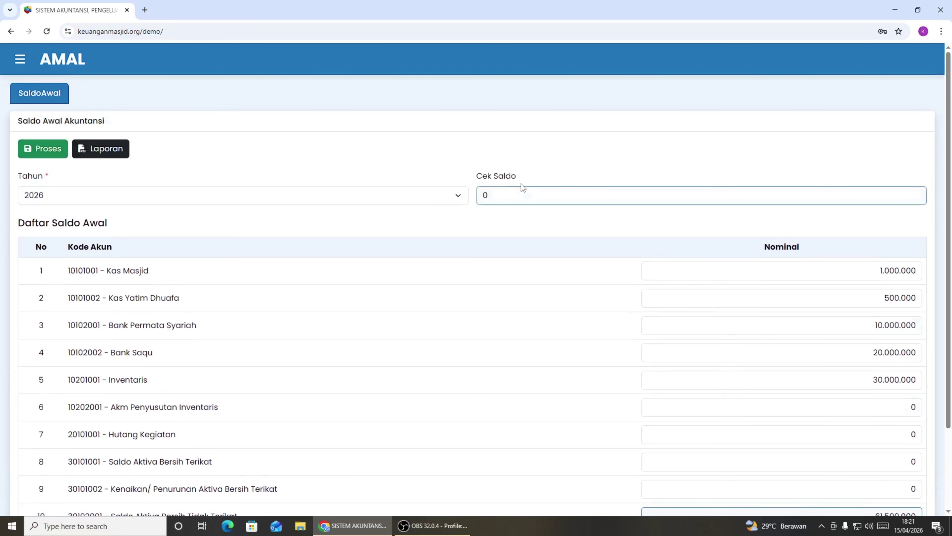
{"action": "left_click", "coordinate": [43, 152]}
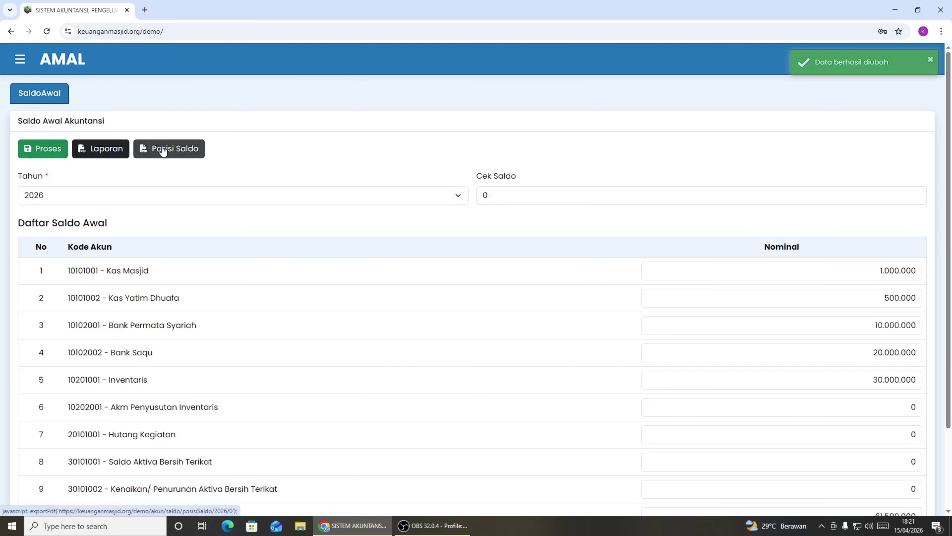
Generate the Posisi Saldo report for 2026, look it over as a PDF, and return to the Saldo Awal page in Chrome.
{"action": "left_click", "coordinate": [187, 149]}
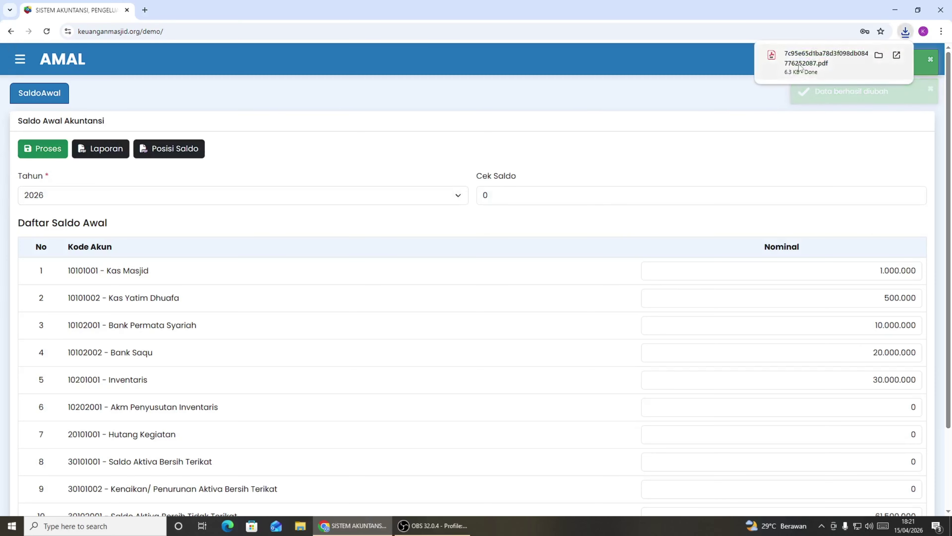
{"action": "scroll", "coordinate": [534, 344], "scroll_direction": "down", "scroll_amount": 1}
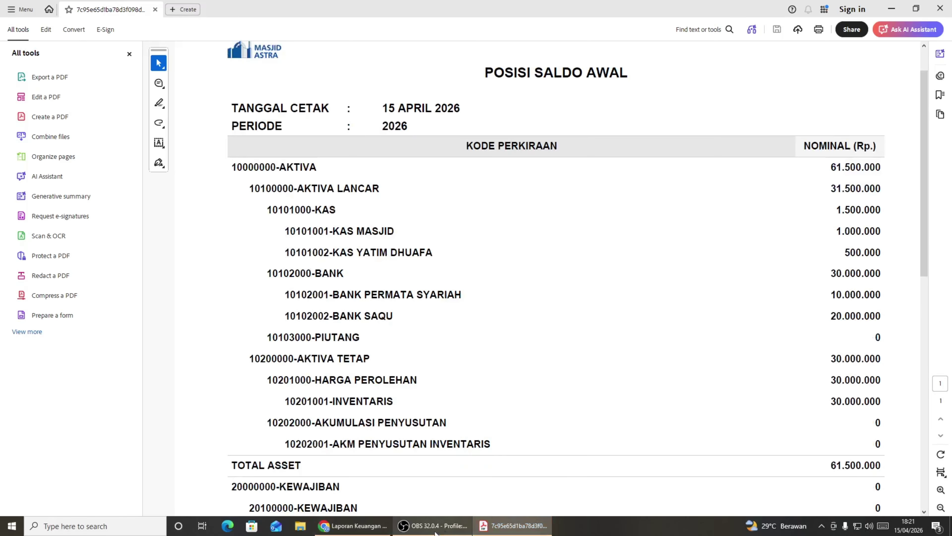
{"action": "left_click", "coordinate": [361, 527]}
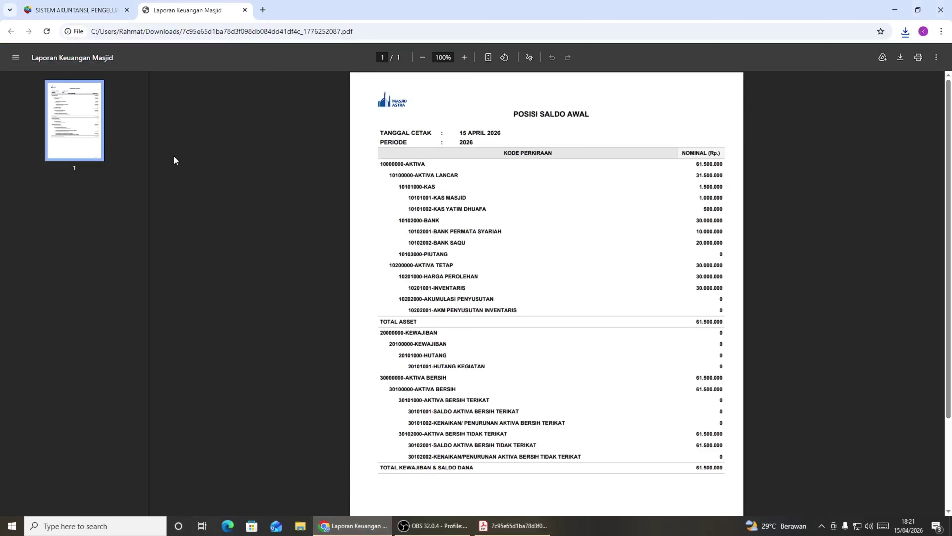
{"action": "left_click", "coordinate": [83, 11]}
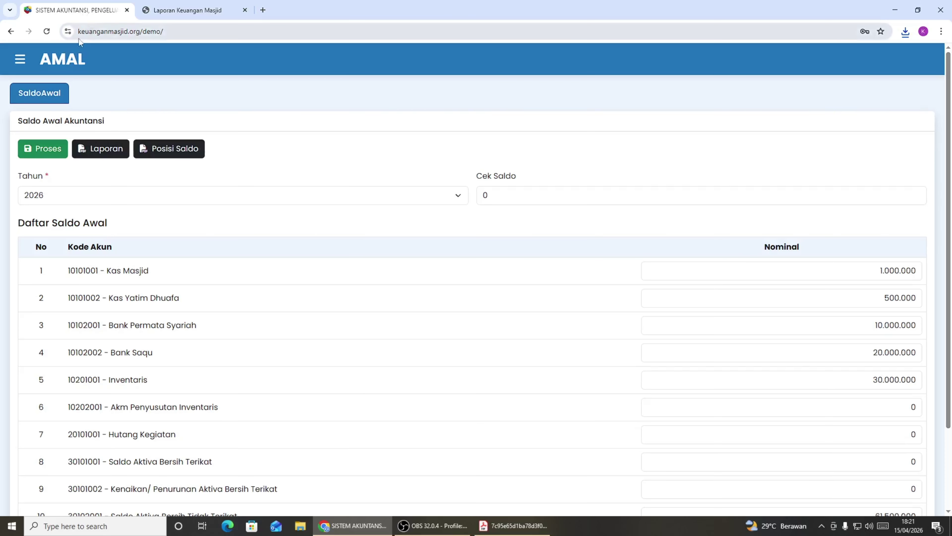
Open the Transaksi basic data under Admin and show its list of sub cash codes (SubKodeKas).
{"action": "left_click", "coordinate": [22, 63]}
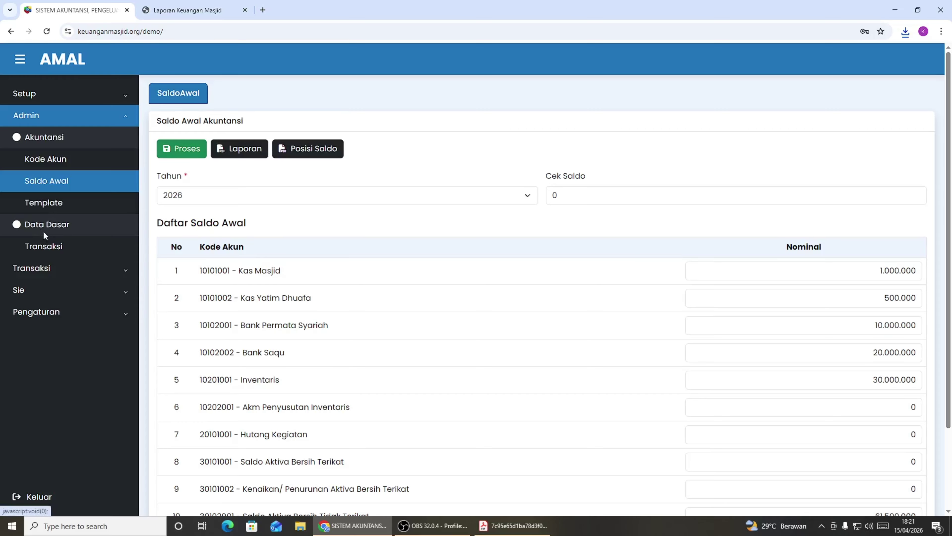
{"action": "left_click", "coordinate": [47, 247]}
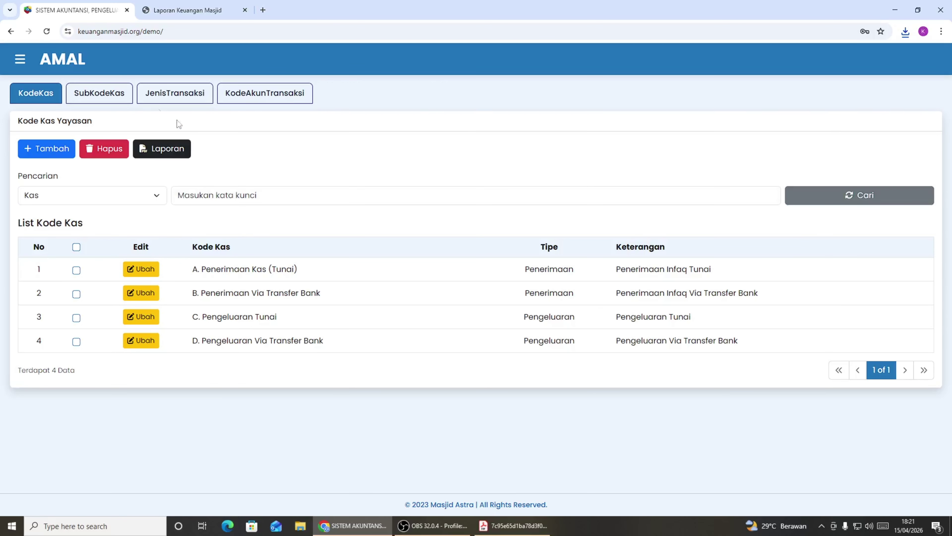
{"action": "left_click", "coordinate": [99, 93]}
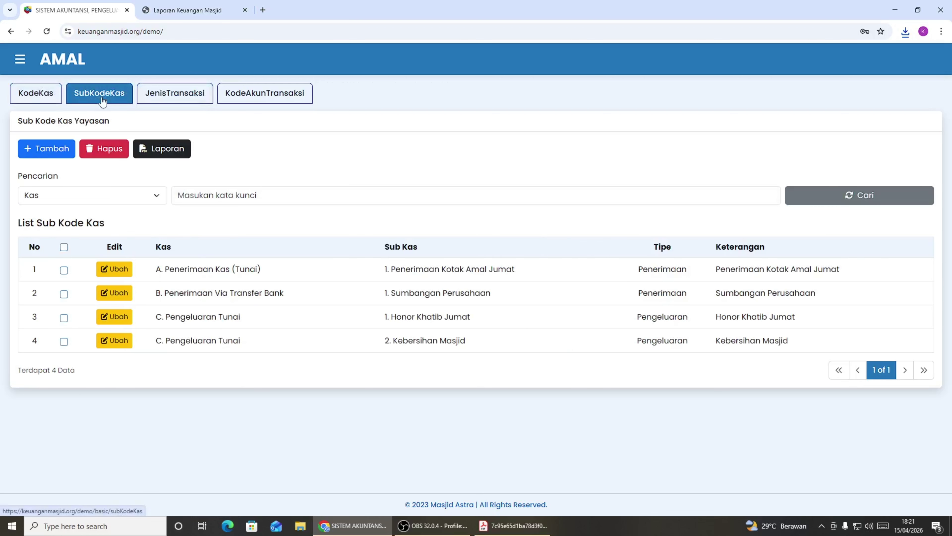
Duplicate the accounting system's browser tab and open the KodeAkun chart of accounts in the copy.
{"action": "right_click", "coordinate": [70, 12]}
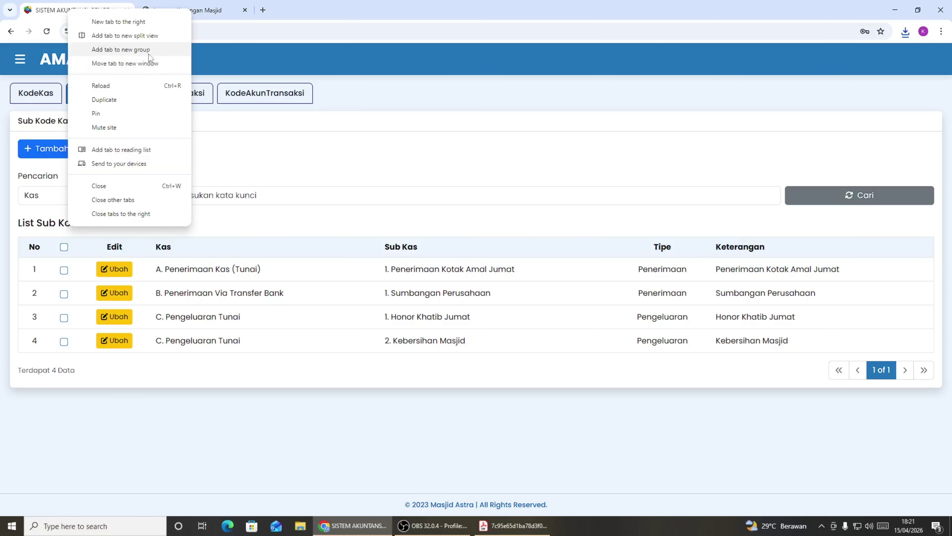
{"action": "left_click", "coordinate": [119, 99]}
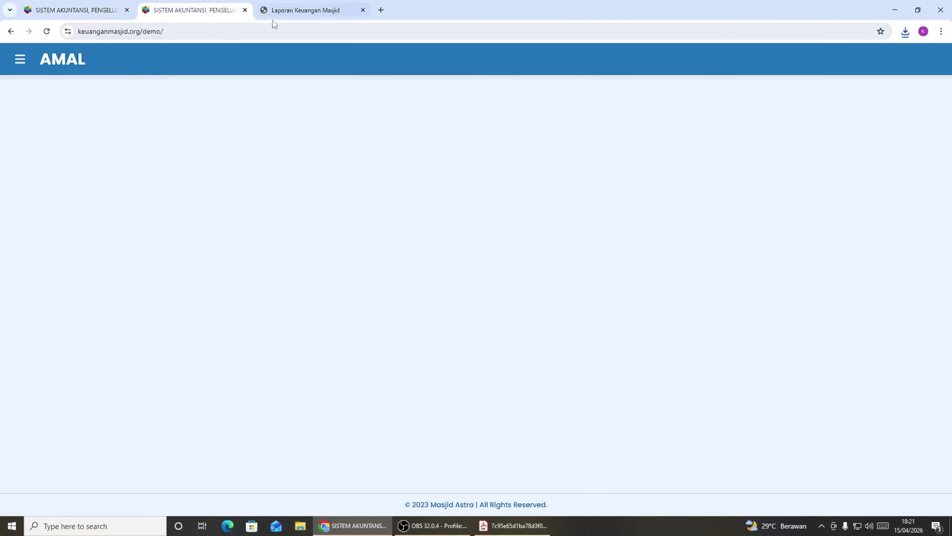
{"action": "left_click", "coordinate": [20, 59]}
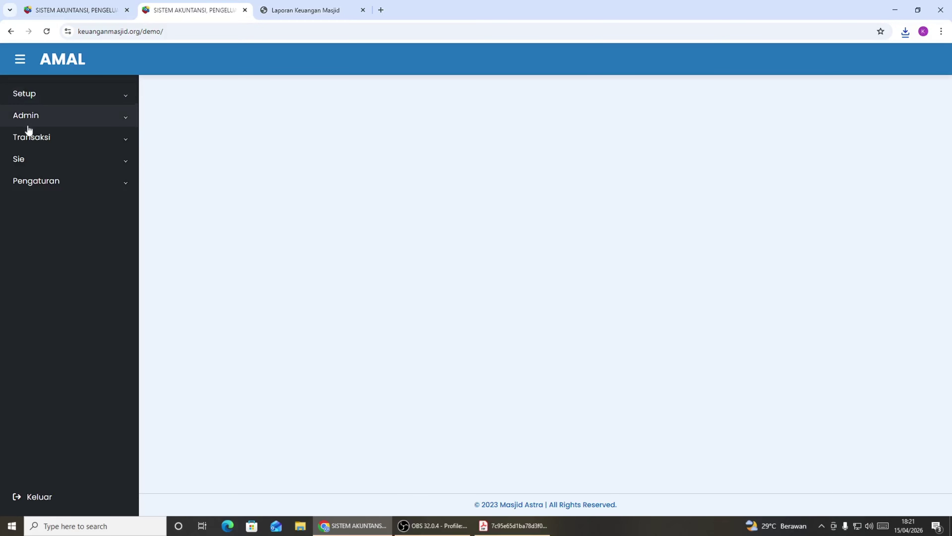
{"action": "left_click", "coordinate": [37, 142]}
{"action": "left_click", "coordinate": [51, 120]}
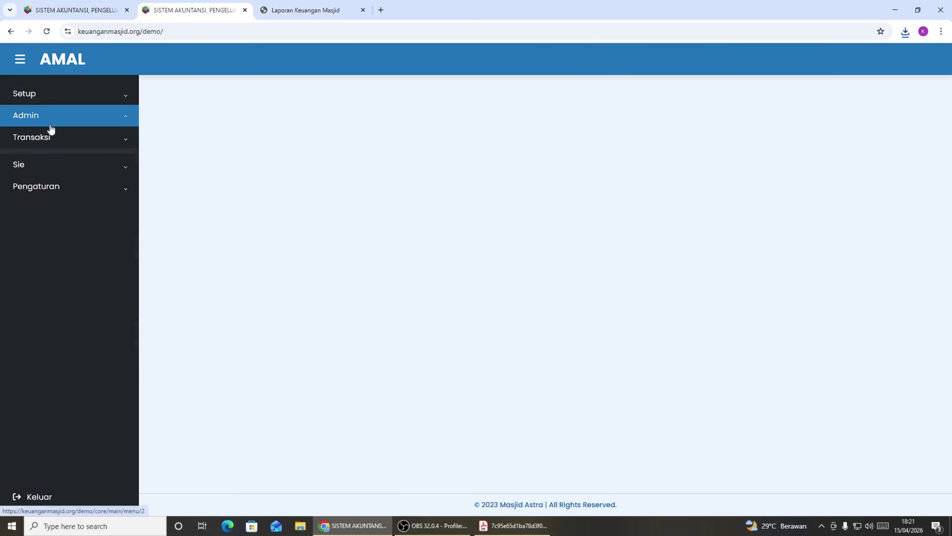
{"action": "left_click", "coordinate": [47, 158]}
{"action": "left_click", "coordinate": [232, 102]}
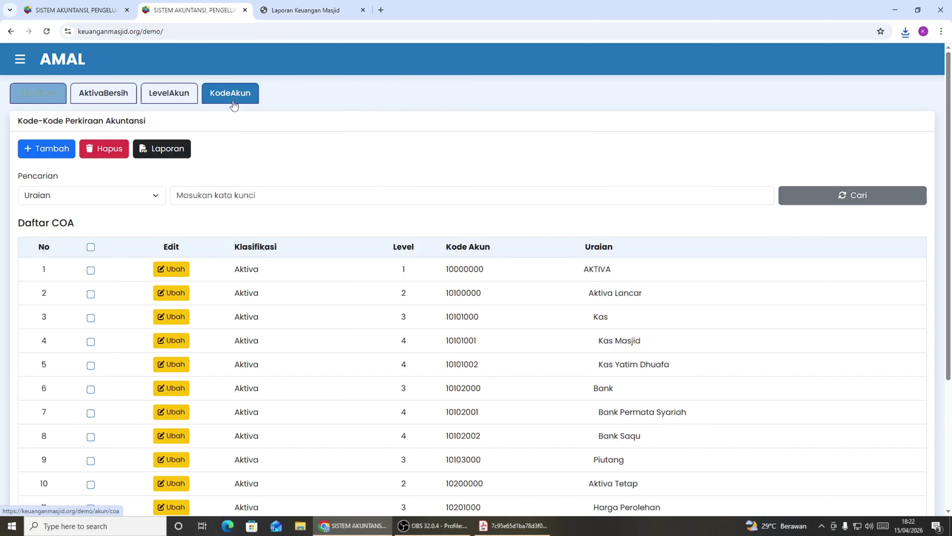
Compare the Penerimaan and Penyaluran & Beban accounts in the chart of accounts with the existing sub cash codes.
{"action": "scroll", "coordinate": [525, 371], "scroll_direction": "down", "scroll_amount": 5}
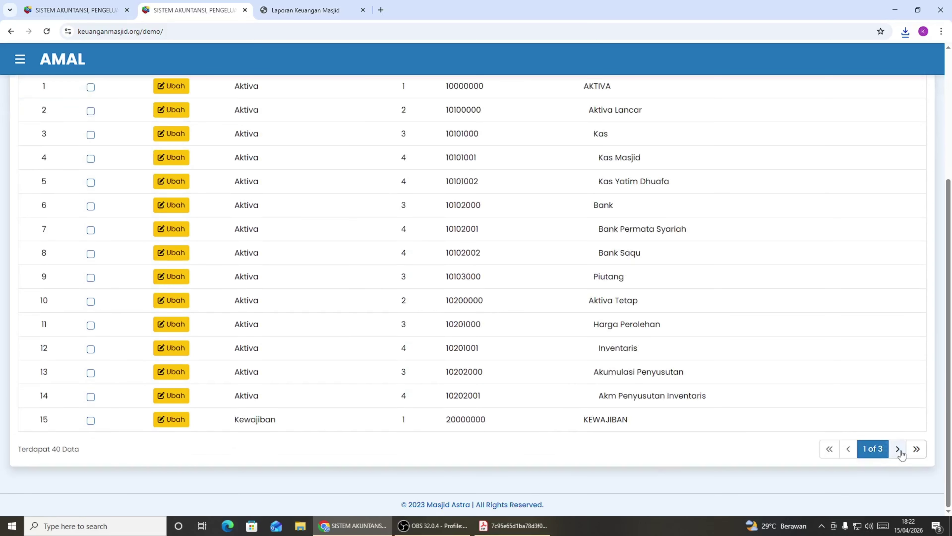
{"action": "left_click", "coordinate": [899, 449]}
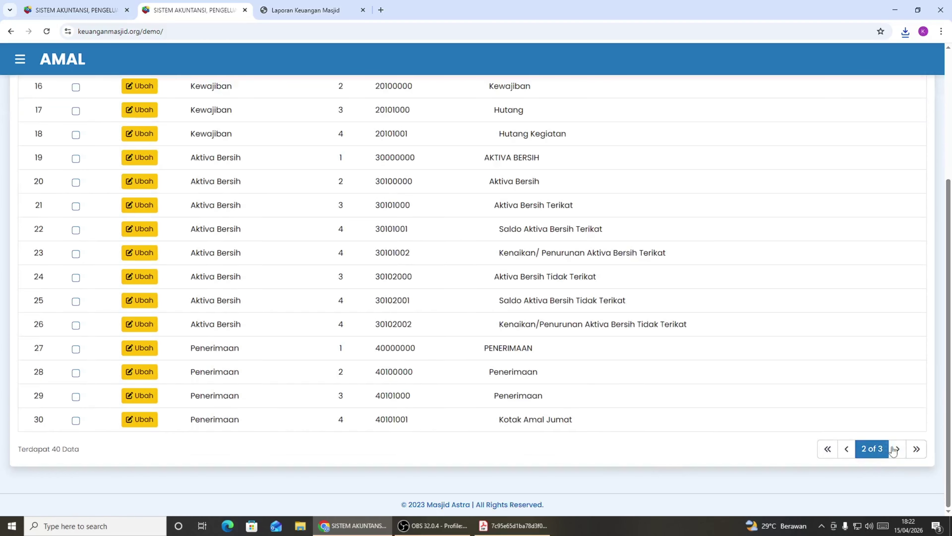
{"action": "left_click", "coordinate": [895, 449]}
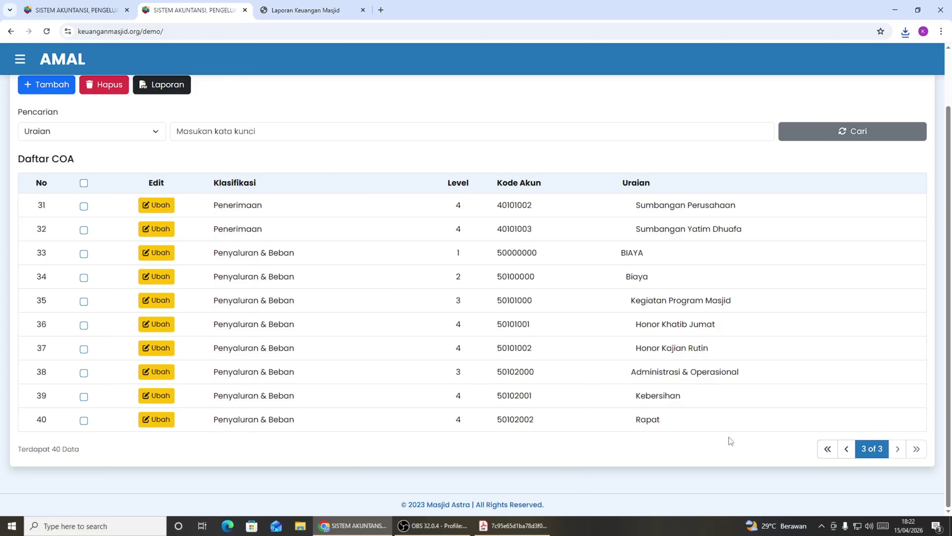
{"action": "left_click", "coordinate": [94, 14]}
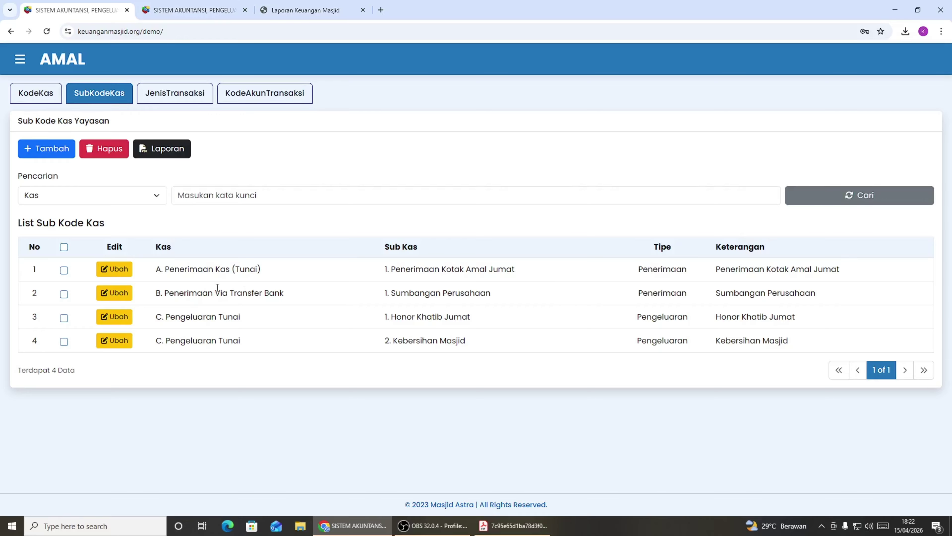
{"action": "left_click", "coordinate": [236, 12]}
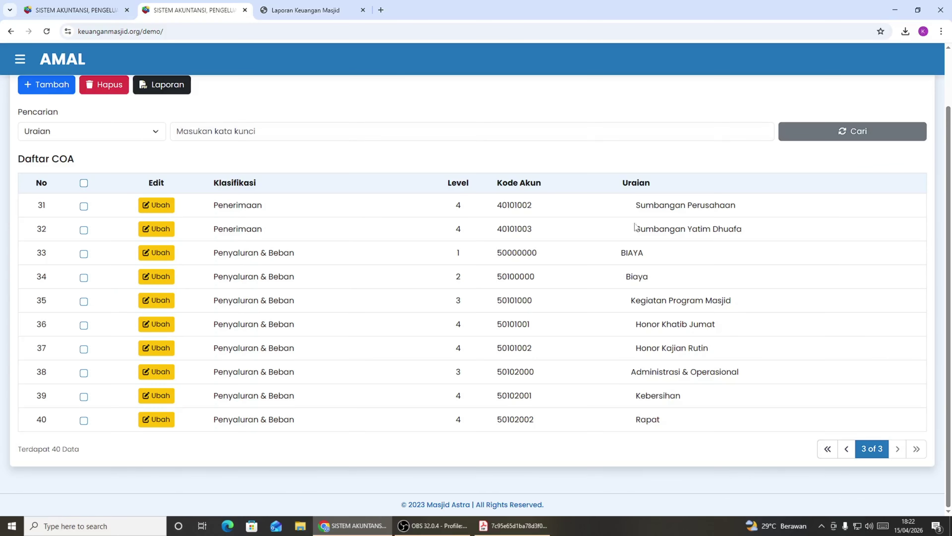
{"action": "left_click", "coordinate": [847, 448]}
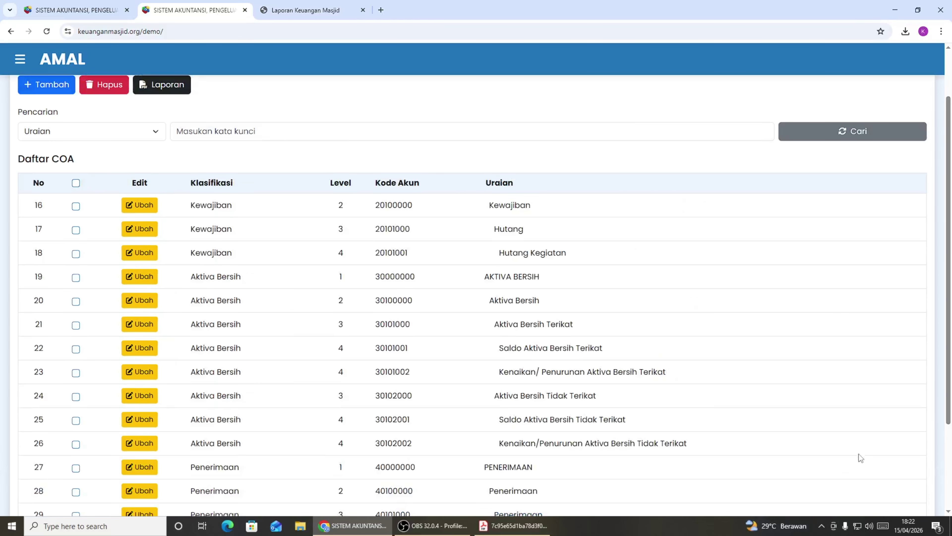
{"action": "scroll", "coordinate": [557, 472], "scroll_direction": "down", "scroll_amount": 3}
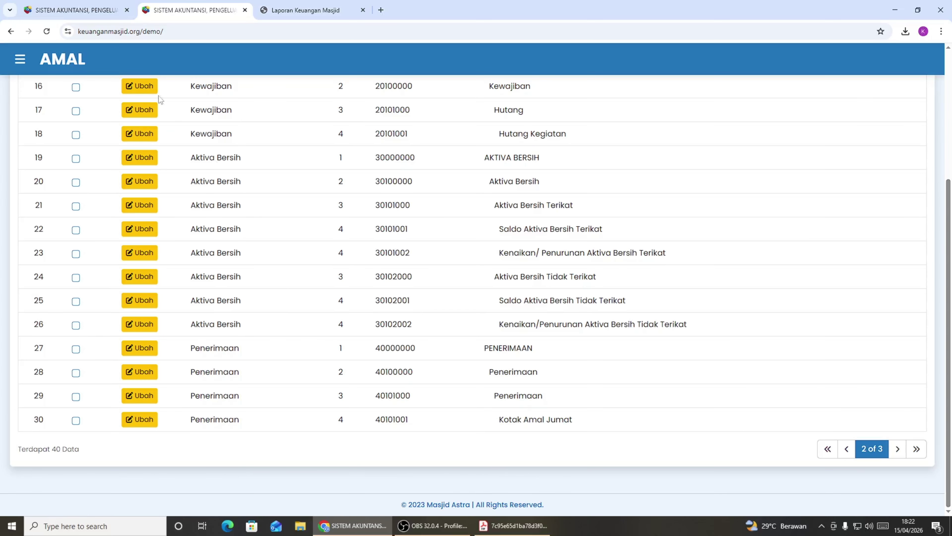
{"action": "left_click", "coordinate": [74, 6]}
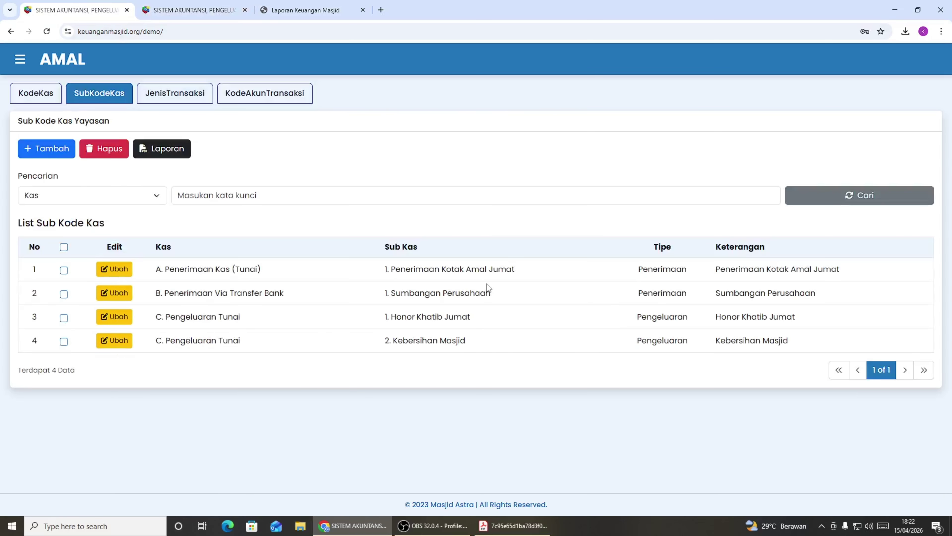
{"action": "left_click", "coordinate": [183, 11]}
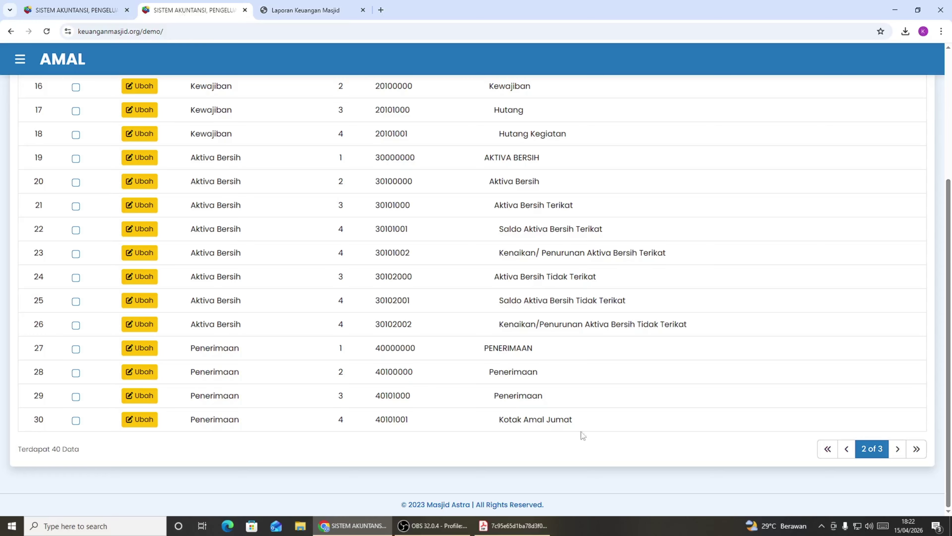
{"action": "left_click", "coordinate": [898, 450]}
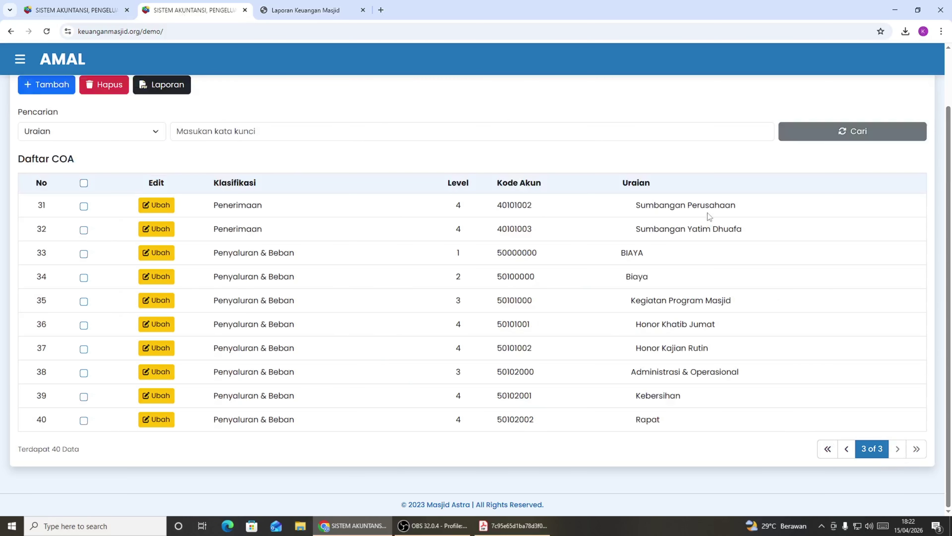
{"action": "left_click", "coordinate": [87, 11]}
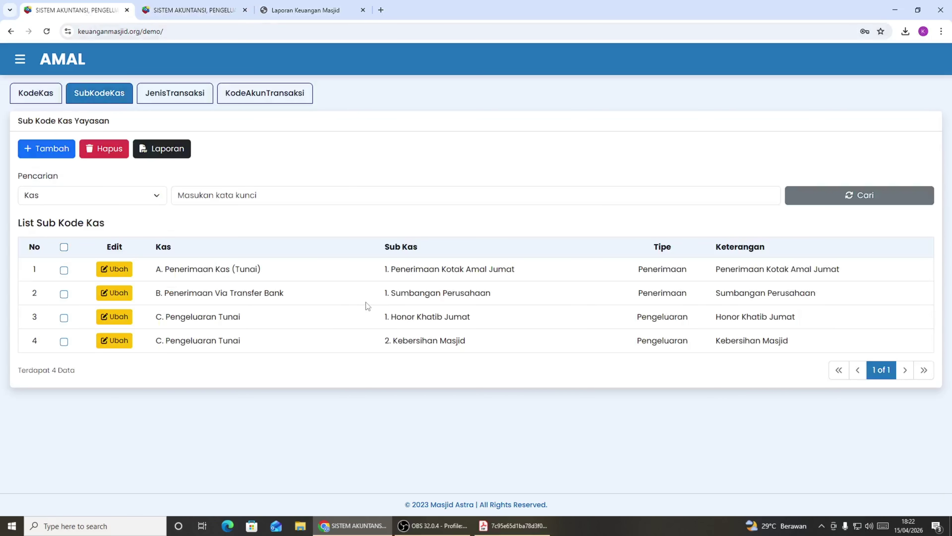
{"action": "left_click", "coordinate": [197, 10]}
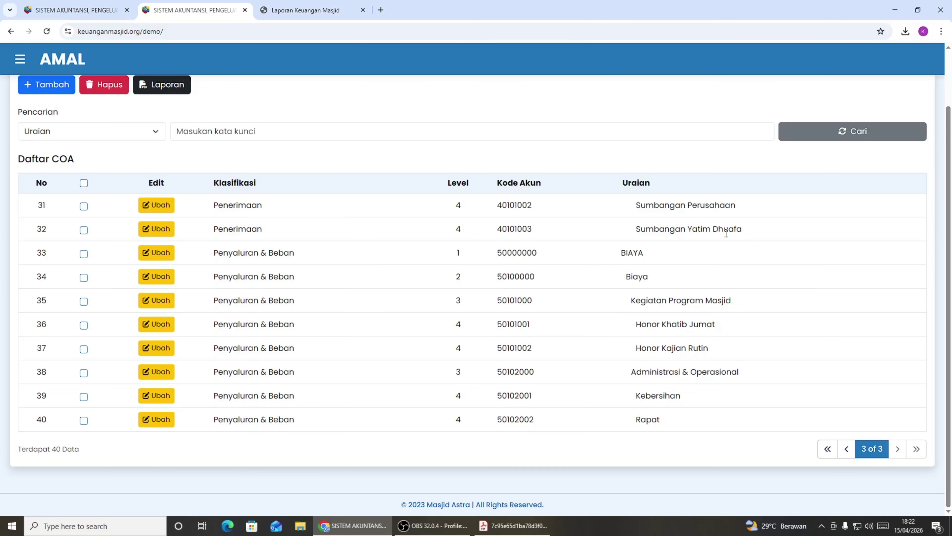
{"action": "left_click", "coordinate": [86, 9]}
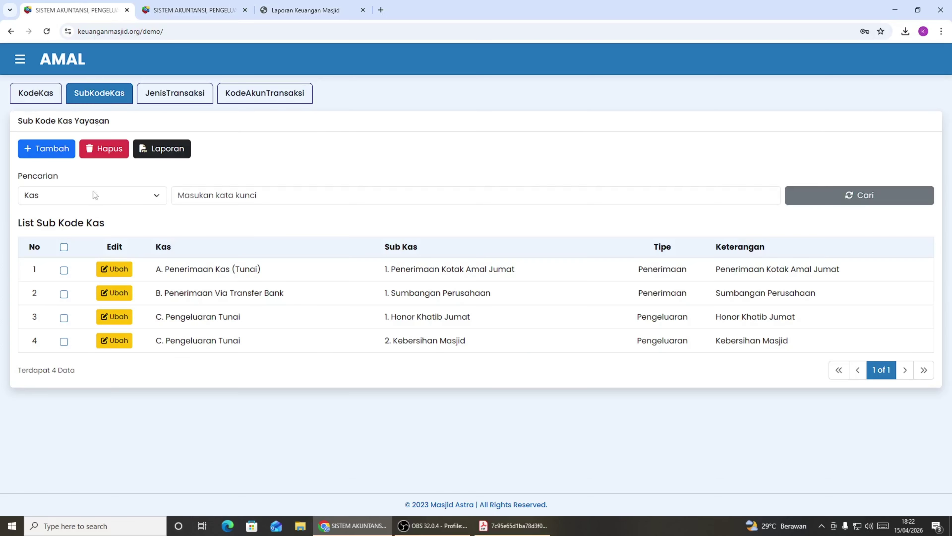
Start a new sub cash code under A. Penerimaan Kas (Tunai) with sub code 2.
{"action": "left_click", "coordinate": [43, 155]}
{"action": "left_click", "coordinate": [473, 126]}
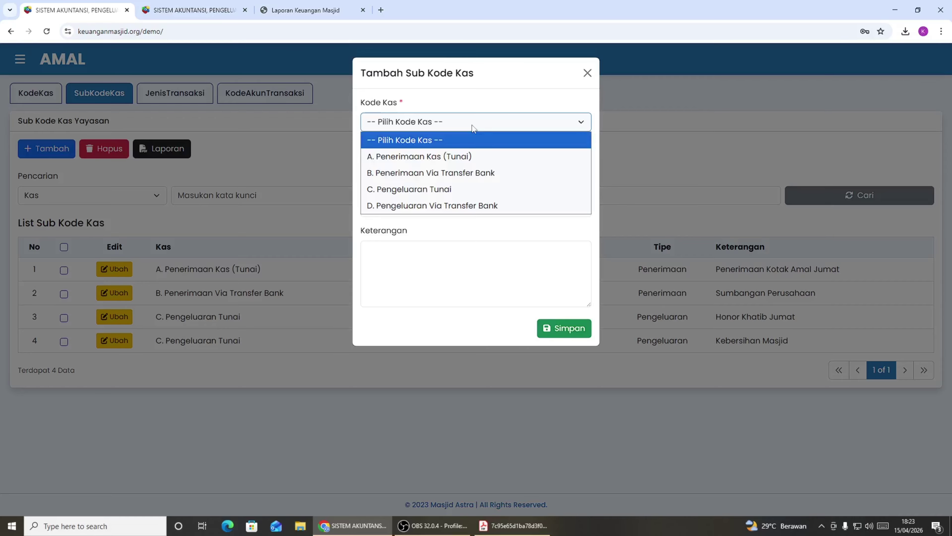
{"action": "left_click", "coordinate": [468, 156]}
{"action": "left_click", "coordinate": [461, 168]}
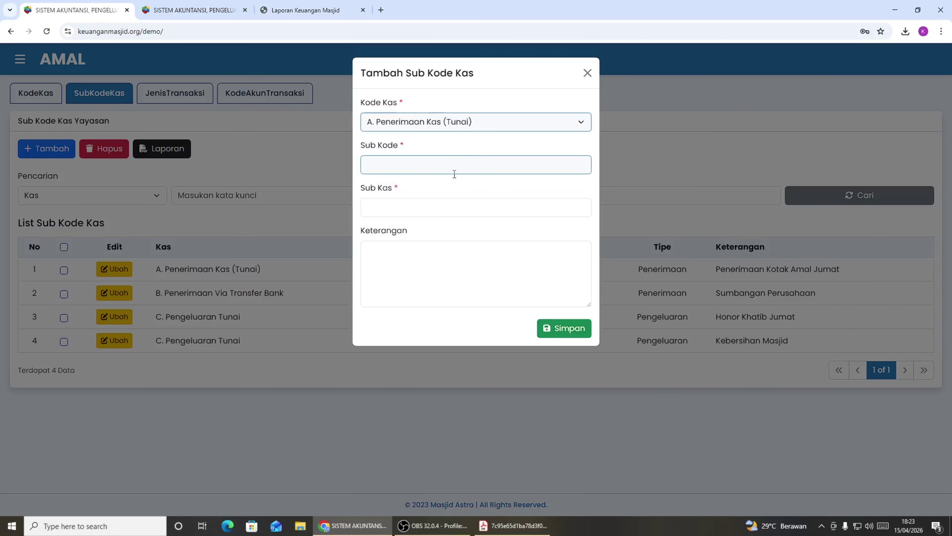
{"action": "left_click", "coordinate": [451, 175]}
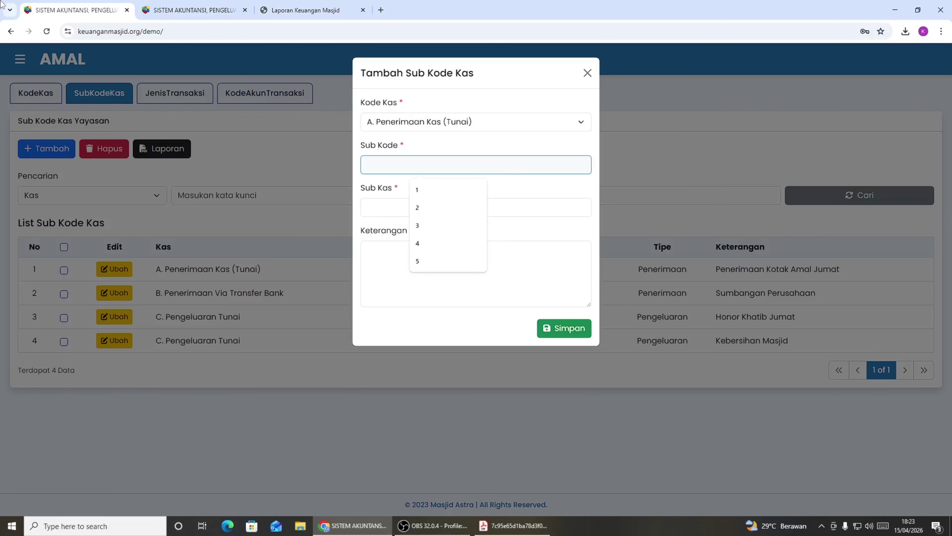
{"action": "type", "text": "2"}
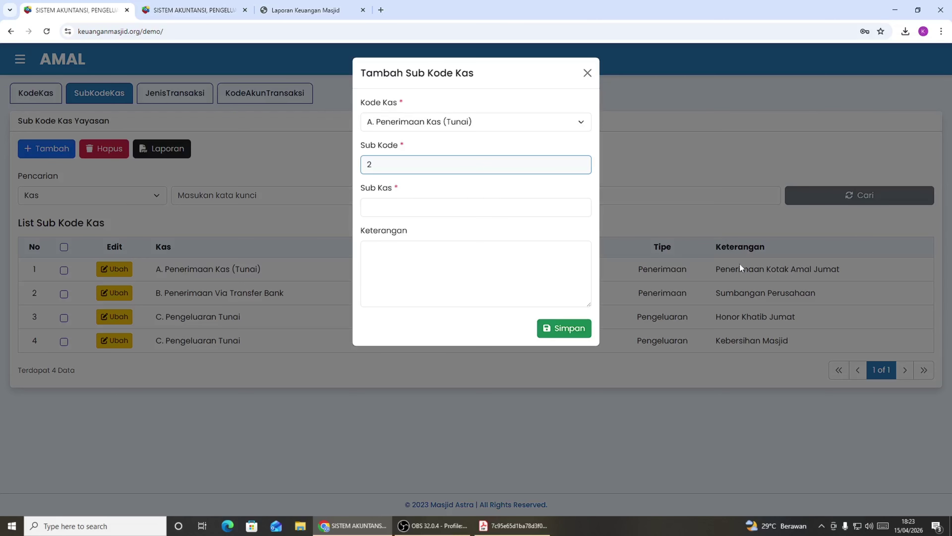
{"action": "key", "text": "Tab"}
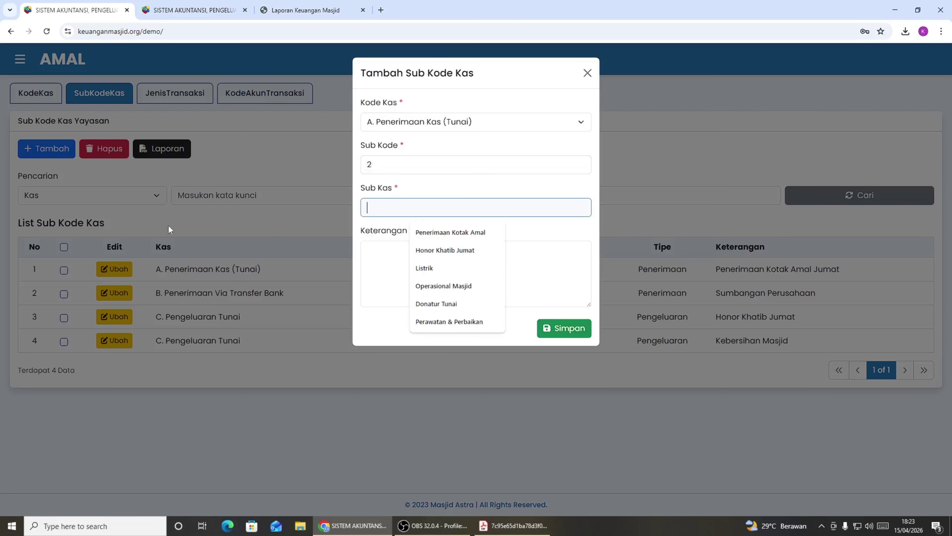
Copy the account name Sumbangan Yatim Dhuafa from the chart of accounts into the new entry's Sub Kas field.
{"action": "left_click", "coordinate": [203, 11]}
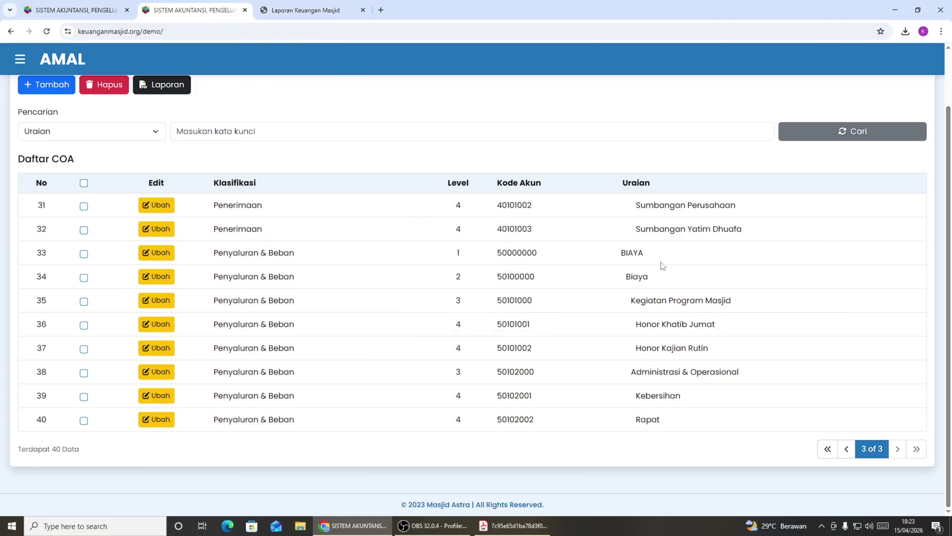
{"action": "left_click_drag", "start_coordinate": [637, 230], "coordinate": [737, 233]}
{"action": "key", "text": "ctrl+c"}
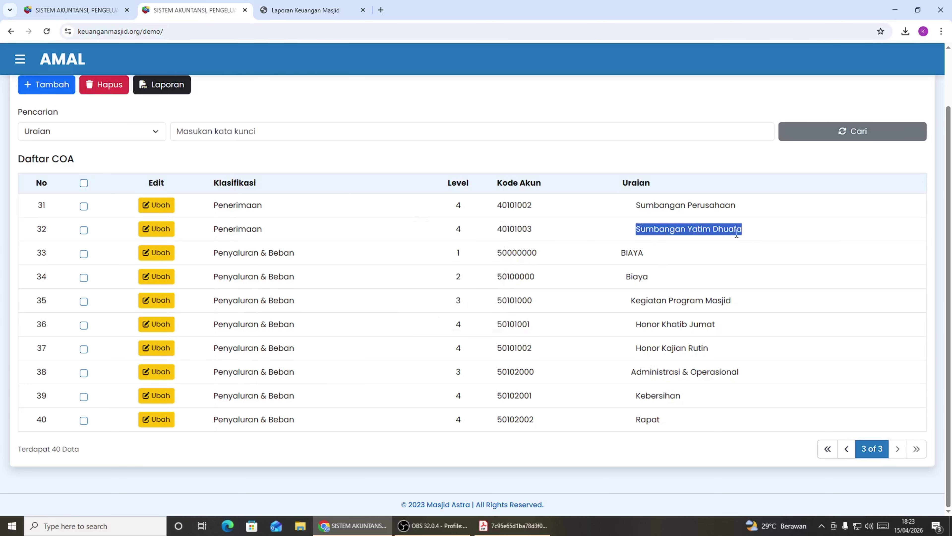
{"action": "left_click", "coordinate": [107, 13]}
{"action": "left_click", "coordinate": [400, 210]}
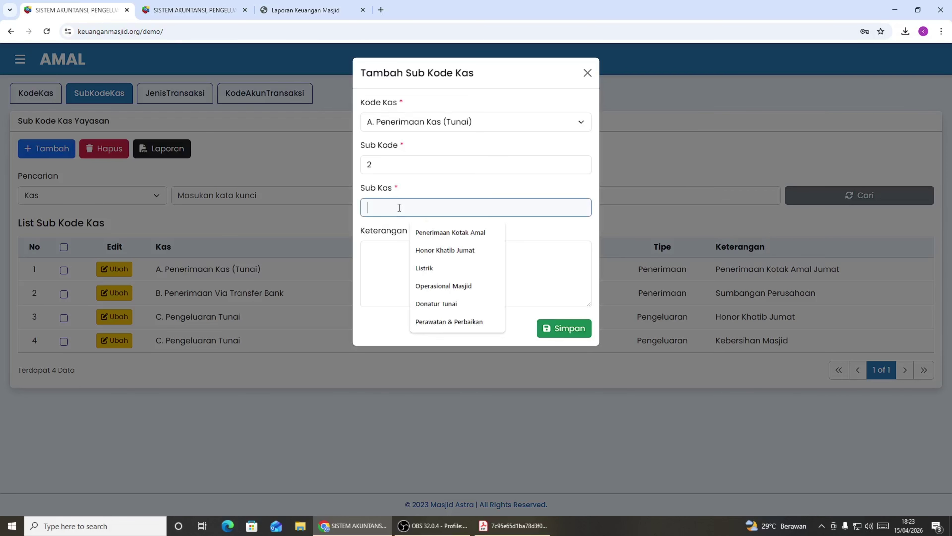
{"action": "key", "text": "ctrl+v"}
Repeat Sumbangan Yatim Dhuafa as the Keterangan and save the new sub cash code.
{"action": "left_click", "coordinate": [396, 260]}
{"action": "left_click_drag", "start_coordinate": [476, 211], "coordinate": [337, 206]}
{"action": "key", "text": "ctrl+c"}
{"action": "left_click", "coordinate": [400, 259]}
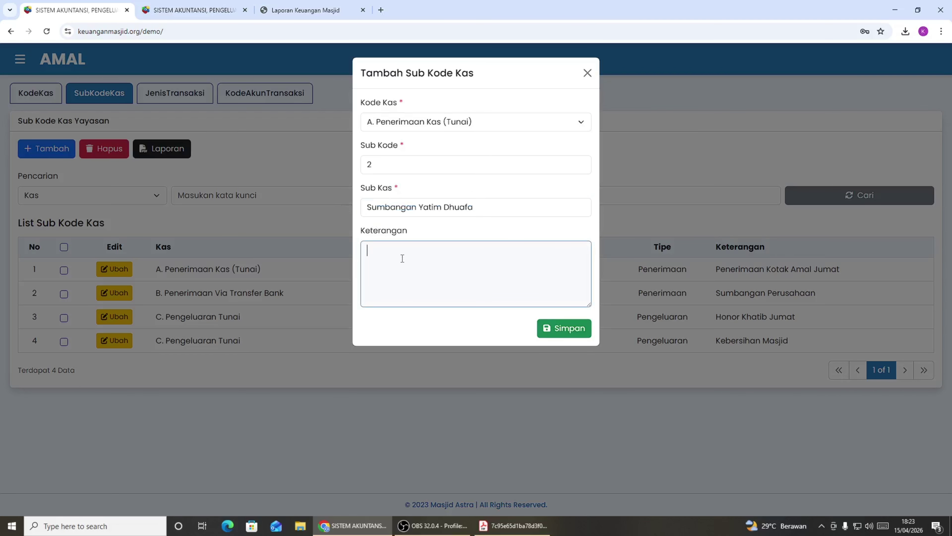
{"action": "key", "text": "ctrl+v"}
{"action": "left_click", "coordinate": [550, 328]}
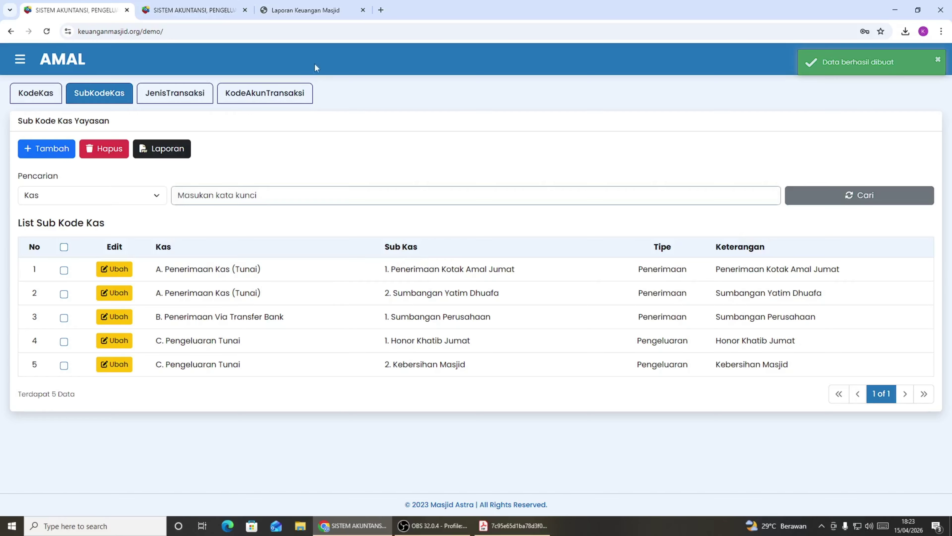
Copy the account name Honor Kajian Rutin from the chart of accounts and return to the sub cash code list.
{"action": "left_click", "coordinate": [200, 11]}
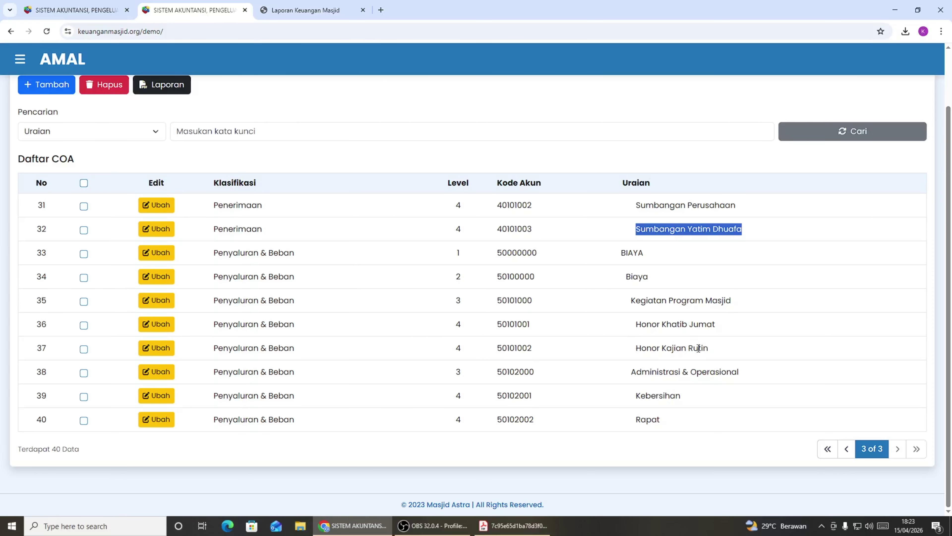
{"action": "left_click_drag", "start_coordinate": [638, 349], "coordinate": [712, 359]}
{"action": "key", "text": "ctrl+c"}
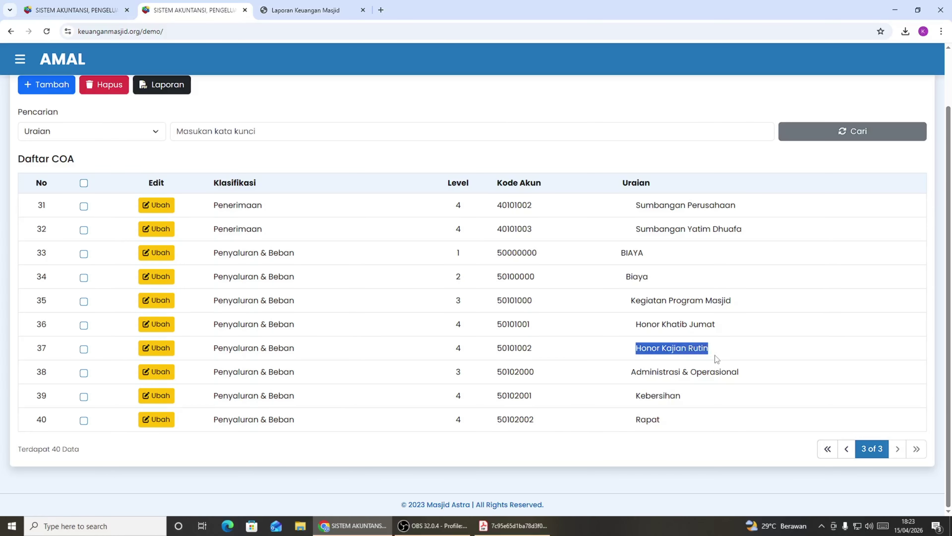
{"action": "left_click", "coordinate": [89, 5]}
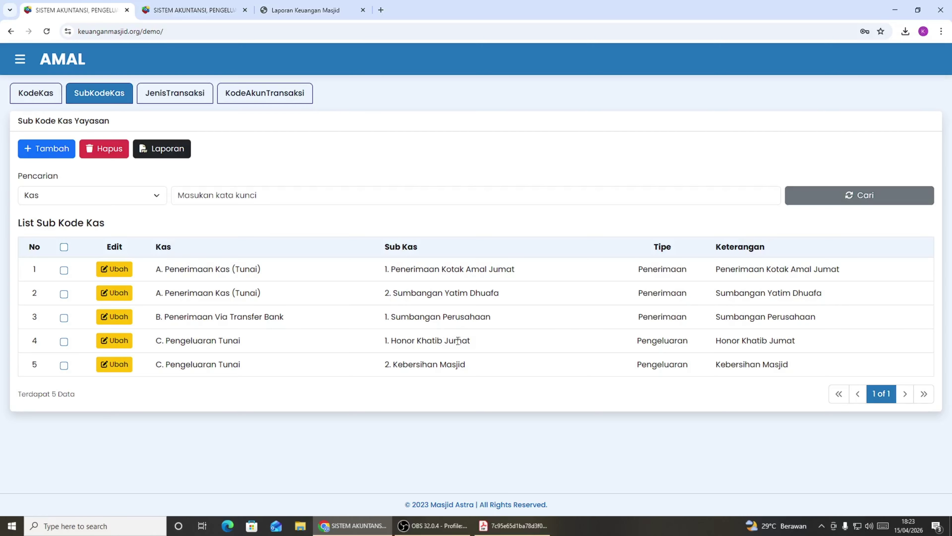
Try to add Honor Kajian Rutin under C. Pengeluaran Tunai with sub code 2, using the same name as Keterangan.
{"action": "left_click", "coordinate": [47, 150]}
{"action": "left_click", "coordinate": [456, 121]}
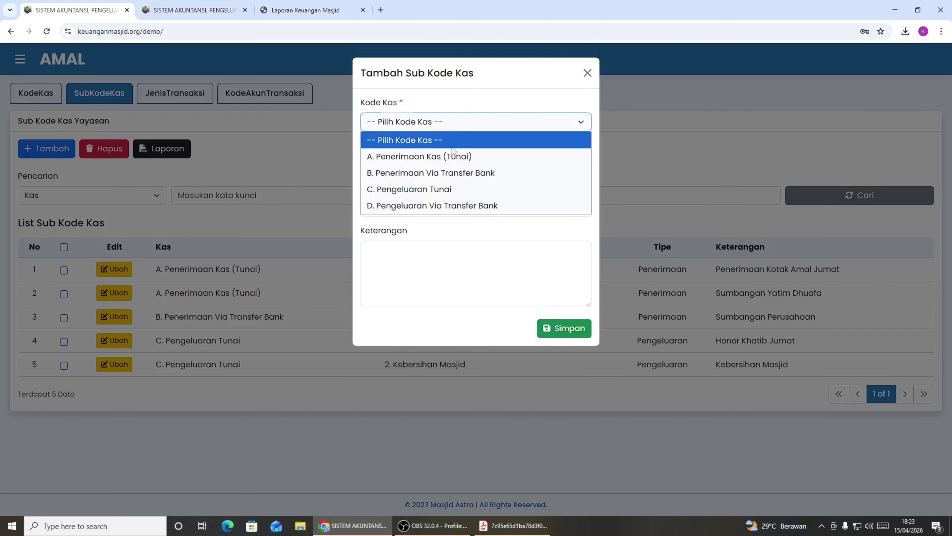
{"action": "left_click", "coordinate": [450, 185]}
{"action": "left_click", "coordinate": [430, 166]}
{"action": "type", "text": "2"}
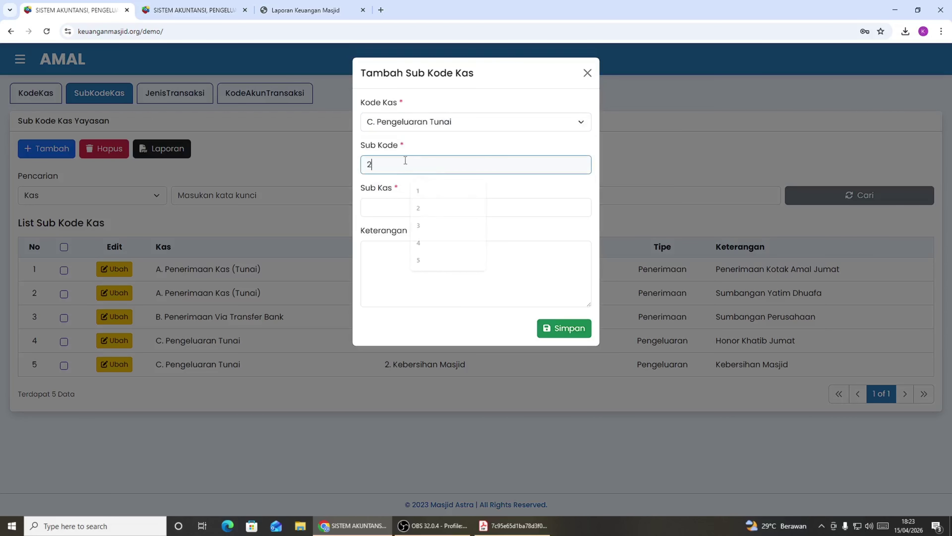
{"action": "left_click", "coordinate": [392, 205]}
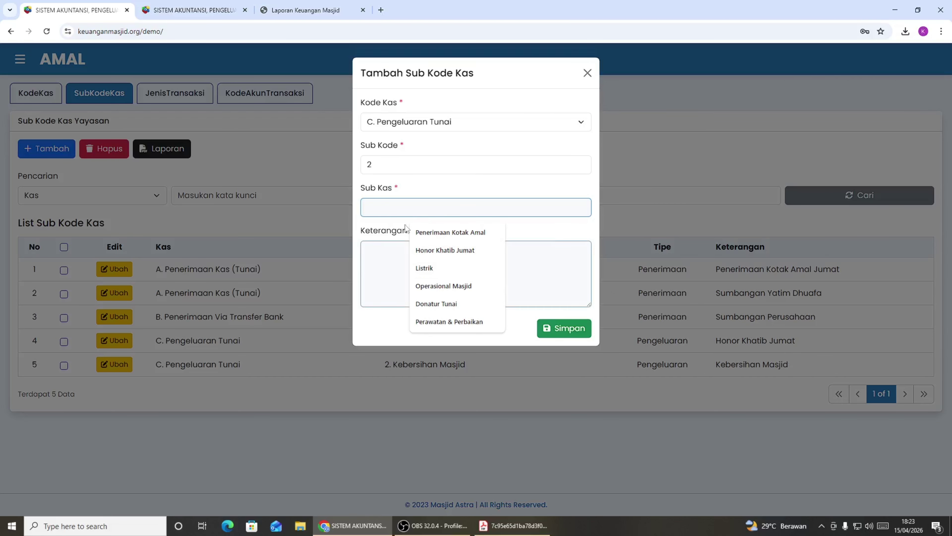
{"action": "type", "text": "Honor Kajian Rutin"}
{"action": "left_click", "coordinate": [409, 266]}
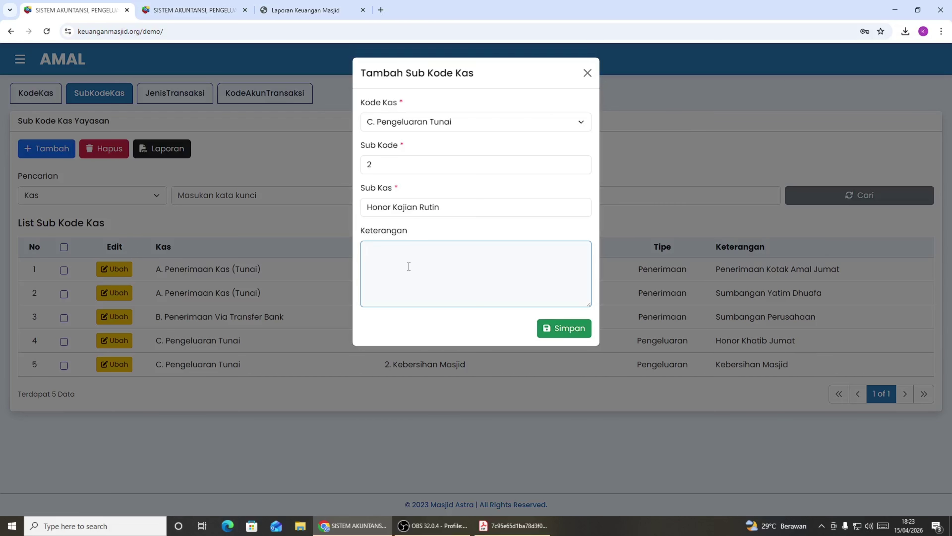
{"action": "key", "text": "ctrl+v"}
{"action": "left_click", "coordinate": [567, 330]}
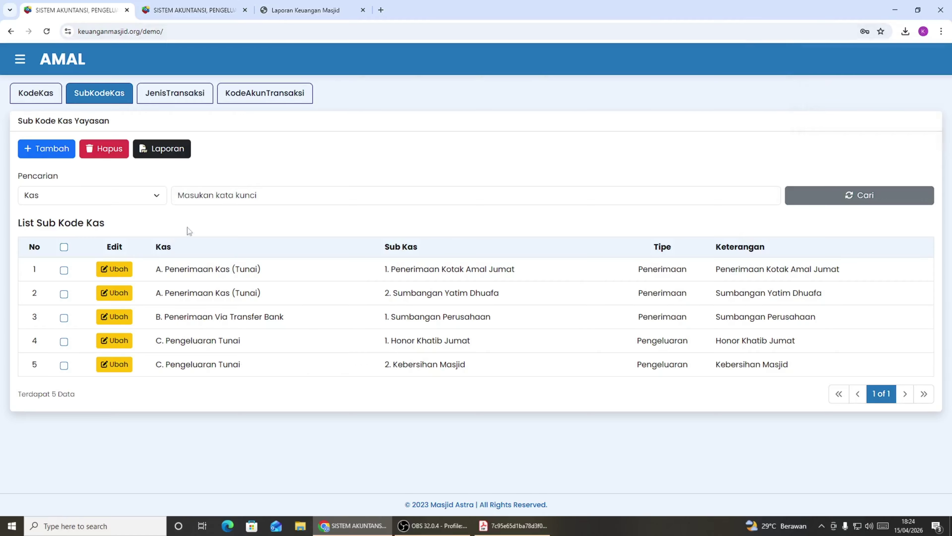
Add Honor Kajian Rutin under C. Pengeluaran Tunai with sub code 3 and the same name as Keterangan, and save it.
{"action": "left_click", "coordinate": [54, 149]}
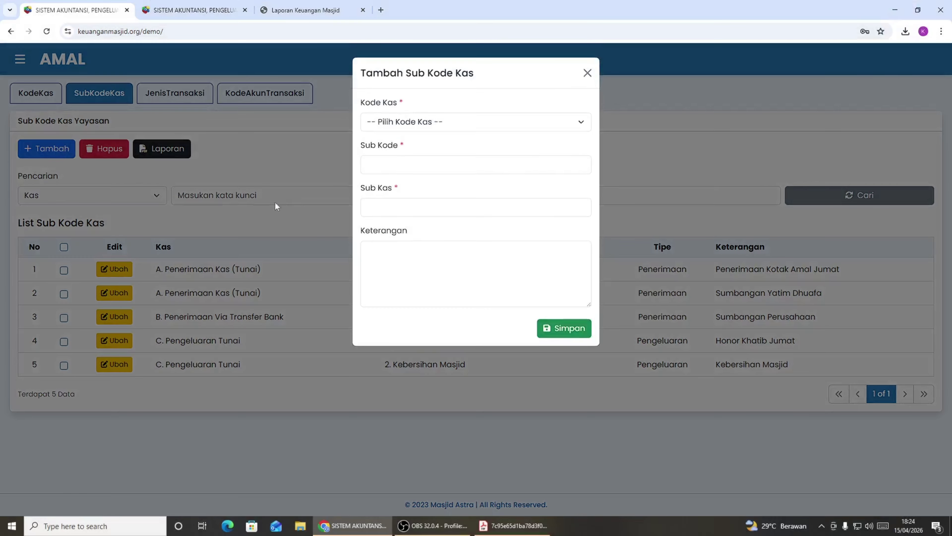
{"action": "left_click", "coordinate": [511, 126]}
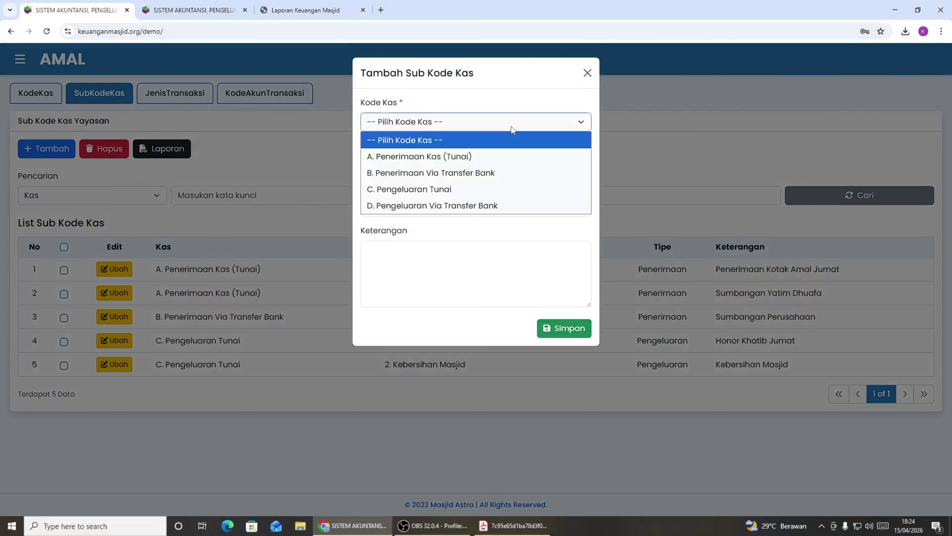
{"action": "left_click", "coordinate": [457, 190]}
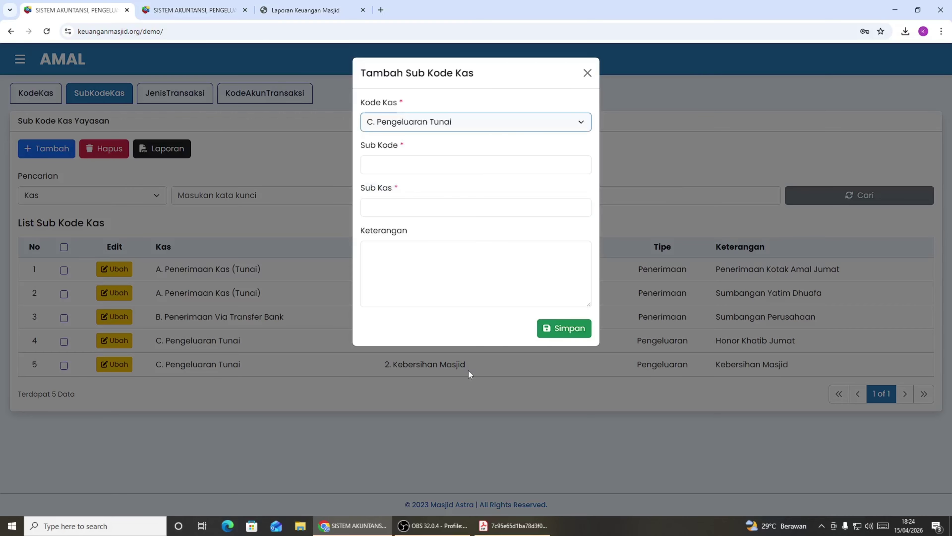
{"action": "left_click", "coordinate": [372, 165]}
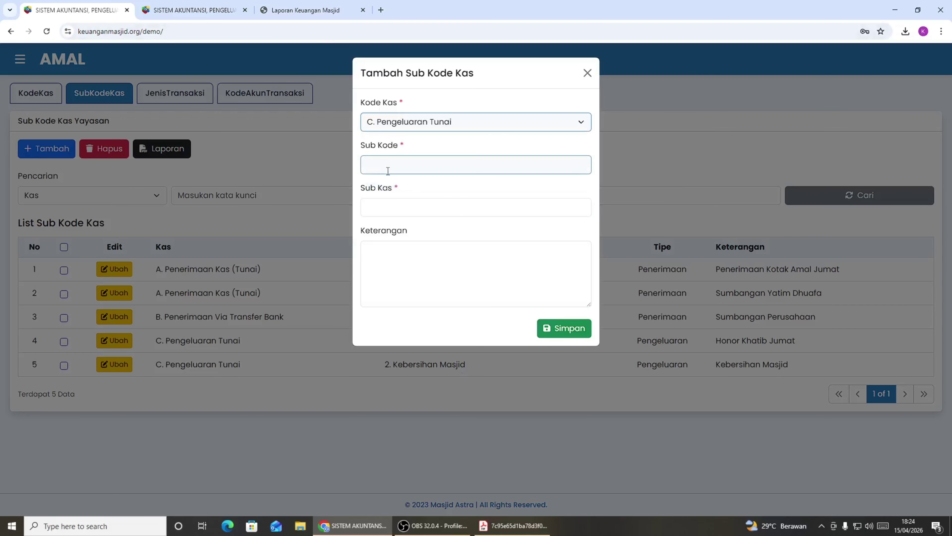
{"action": "type", "text": "3"}
{"action": "left_click", "coordinate": [393, 208]}
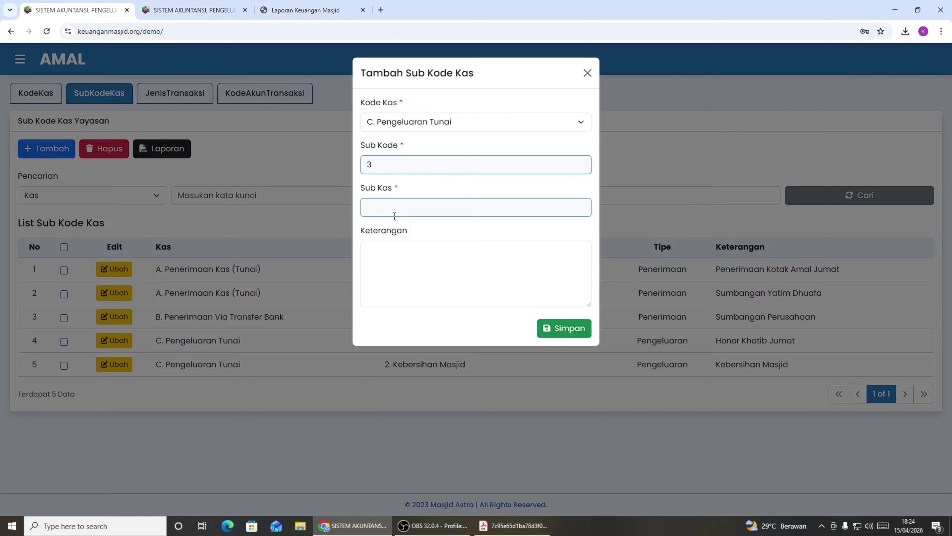
{"action": "key", "text": "ctrl+v"}
{"action": "left_click", "coordinate": [393, 257]}
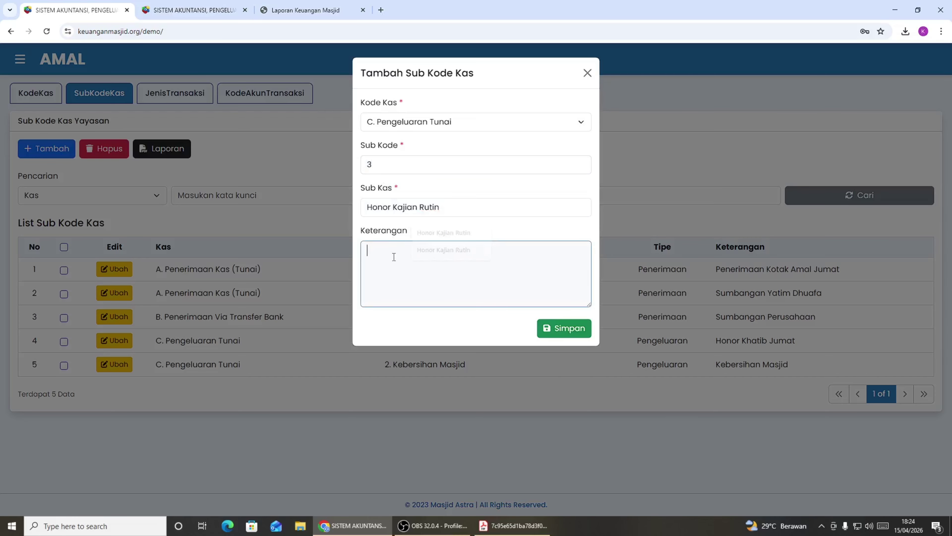
{"action": "key", "text": "ctrl+v"}
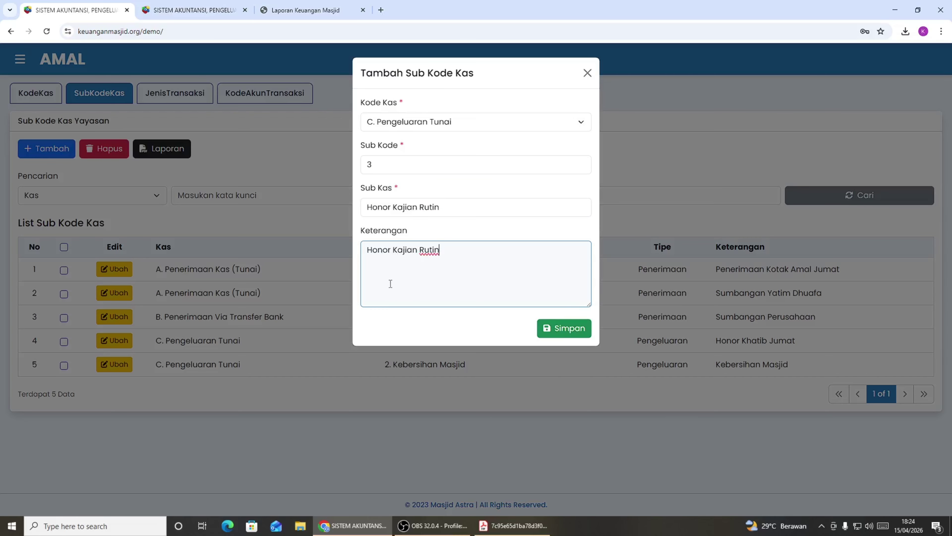
{"action": "left_click", "coordinate": [547, 332]}
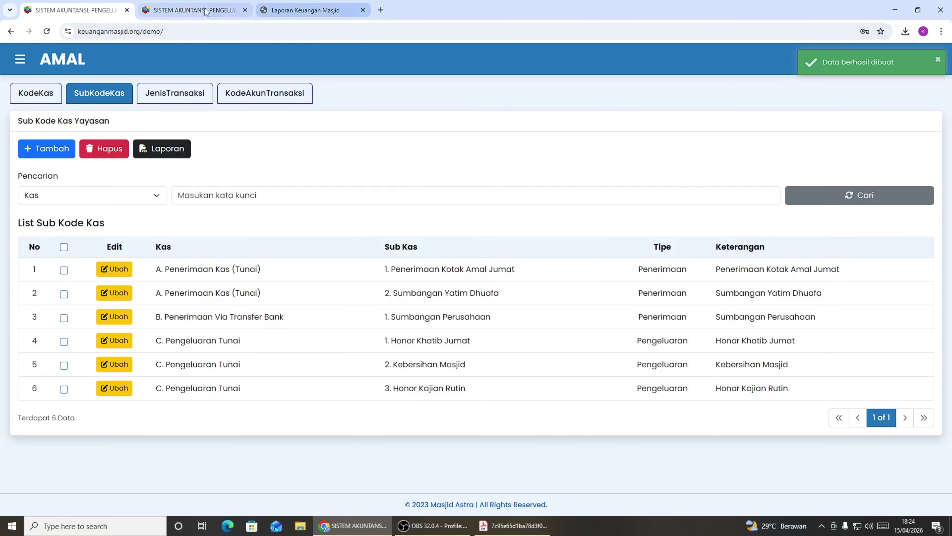
Check the chart of accounts for the next missing account and start sub code 4 under C. Pengeluaran Tunai.
{"action": "left_click", "coordinate": [192, 10]}
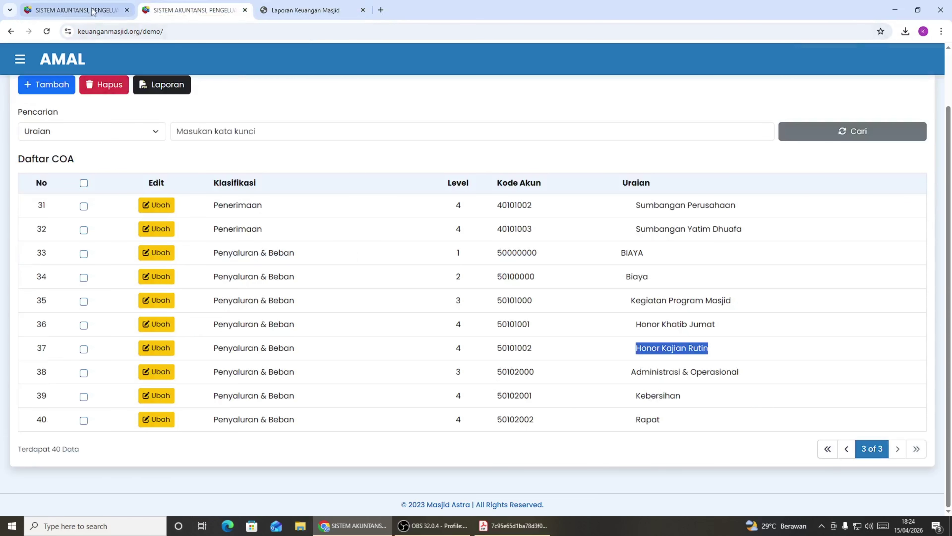
{"action": "left_click", "coordinate": [75, 10]}
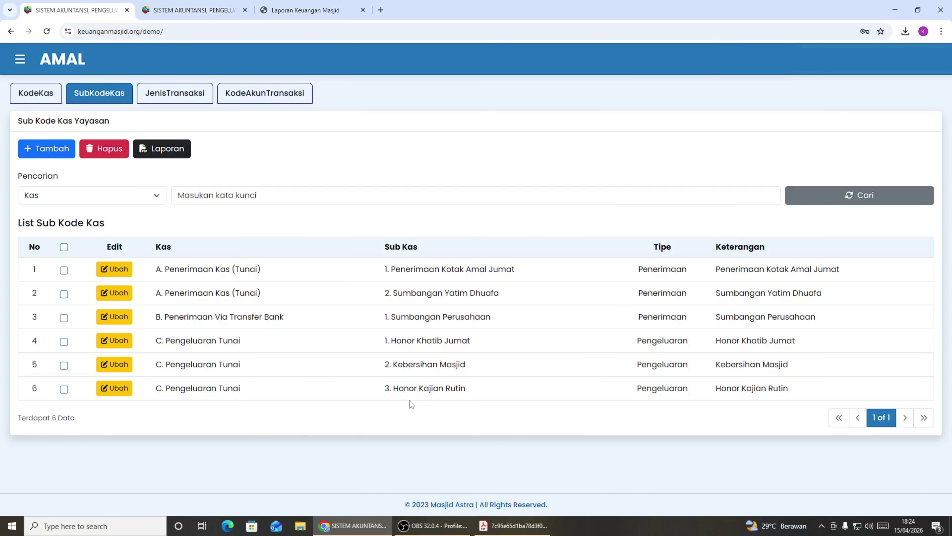
{"action": "left_click", "coordinate": [195, 15]}
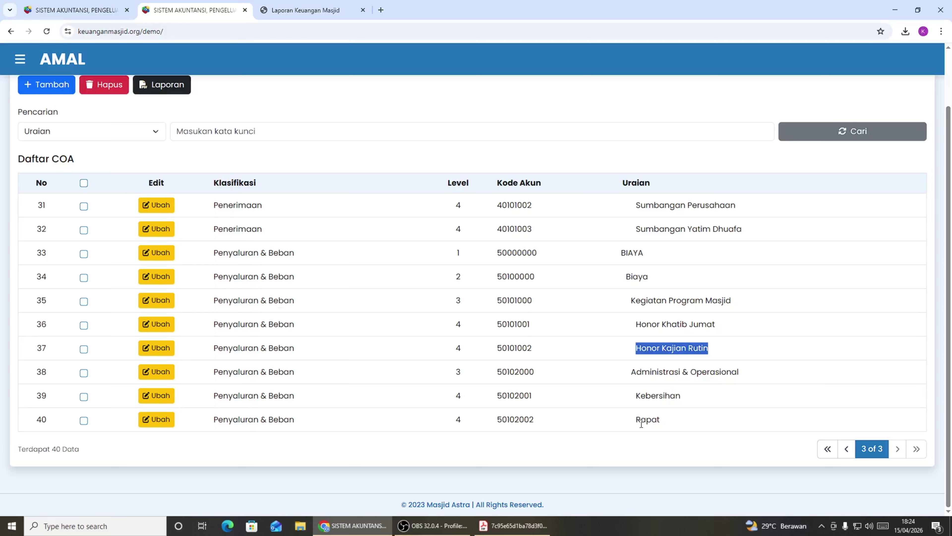
{"action": "left_click", "coordinate": [90, 14]}
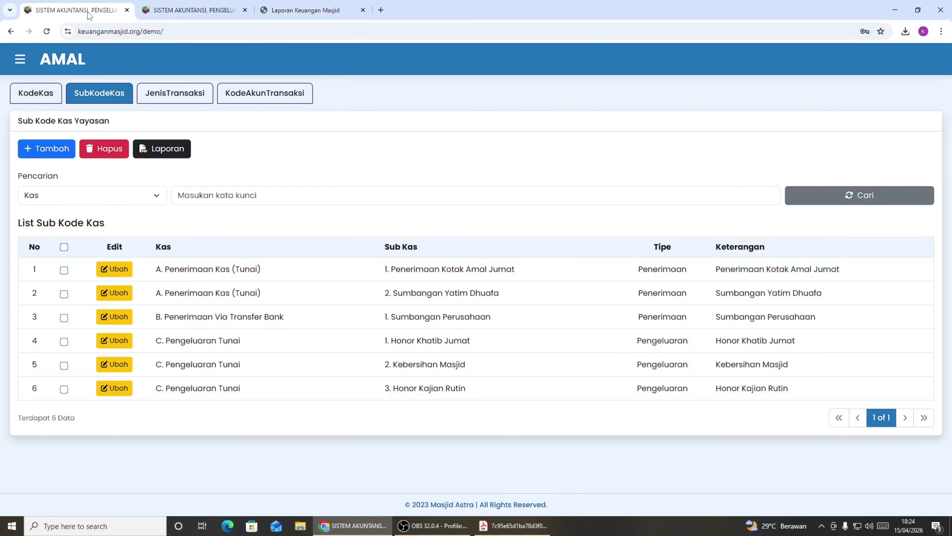
{"action": "left_click", "coordinate": [53, 148]}
{"action": "left_click", "coordinate": [427, 126]}
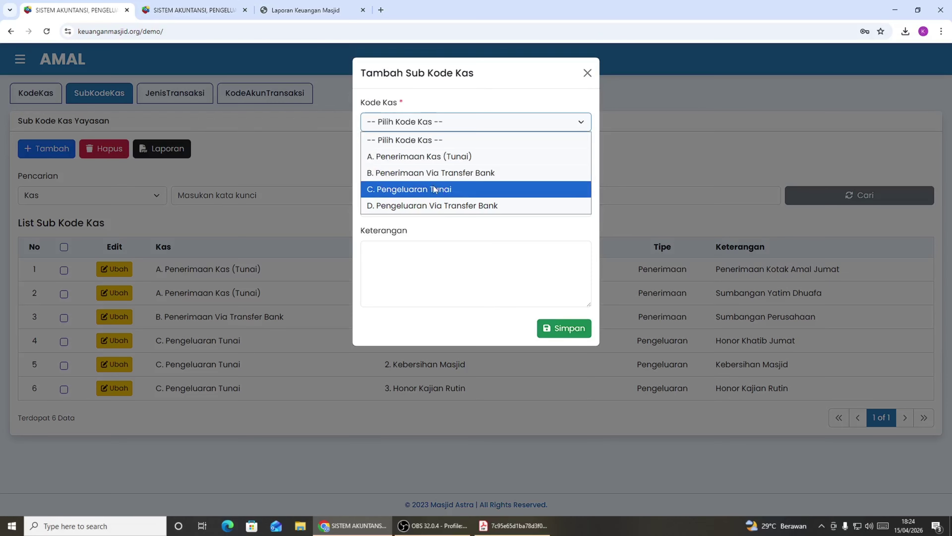
{"action": "left_click", "coordinate": [400, 189]}
{"action": "left_click", "coordinate": [421, 165]}
{"action": "type", "text": "4"}
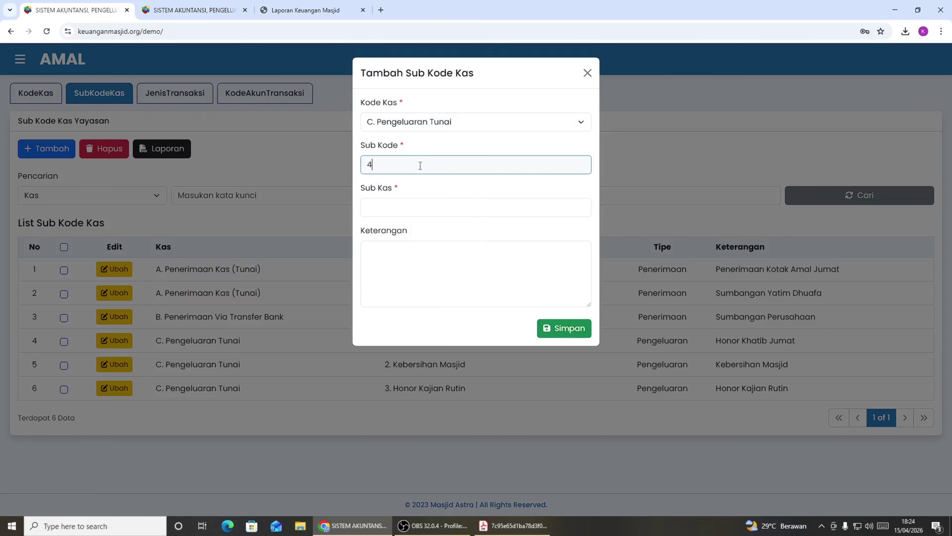
Enter Rapat as both the Sub Kas and Keterangan of the new sub cash code and save it.
{"action": "left_click", "coordinate": [388, 207]}
{"action": "type", "text": "Rapat"}
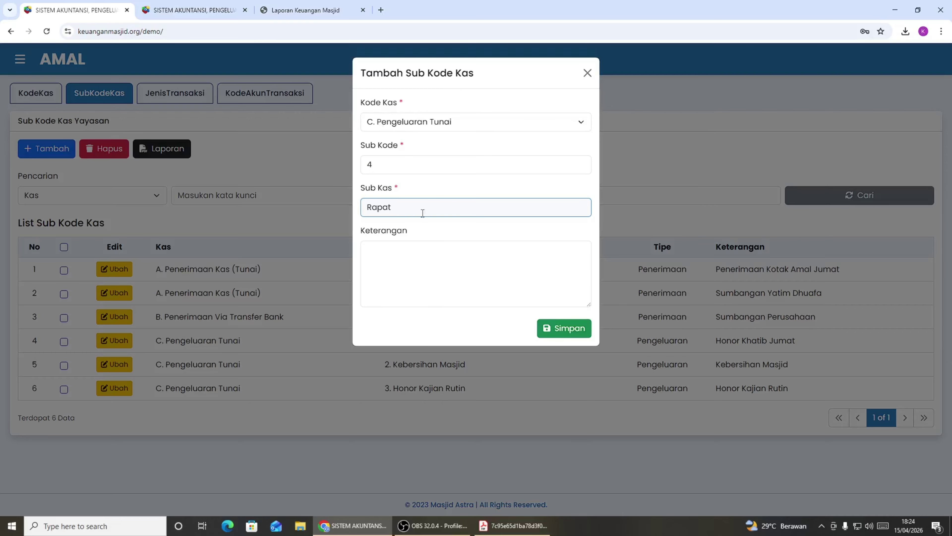
{"action": "left_click_drag", "start_coordinate": [423, 212], "coordinate": [320, 210]}
{"action": "key", "text": "ctrl+c"}
{"action": "left_click", "coordinate": [415, 251]}
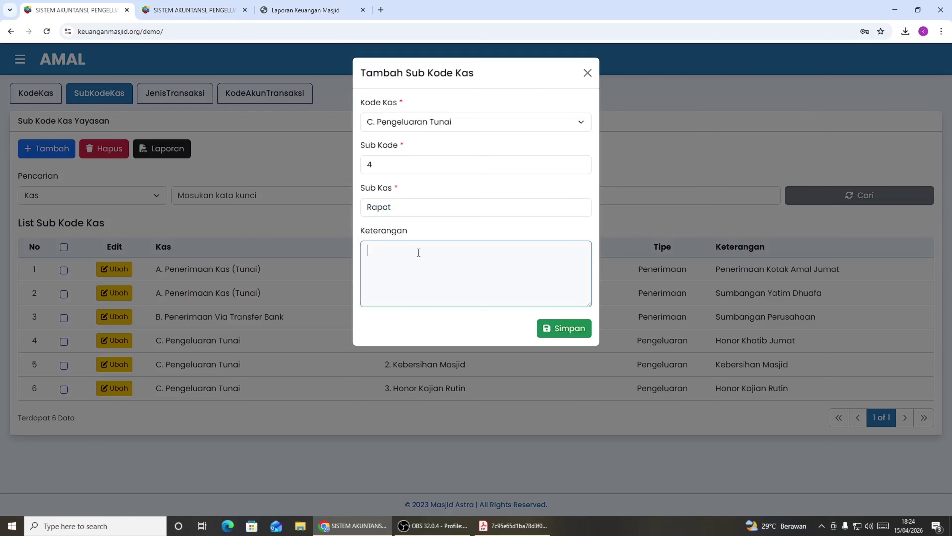
{"action": "key", "text": "ctrl+v"}
{"action": "left_click", "coordinate": [557, 328]}
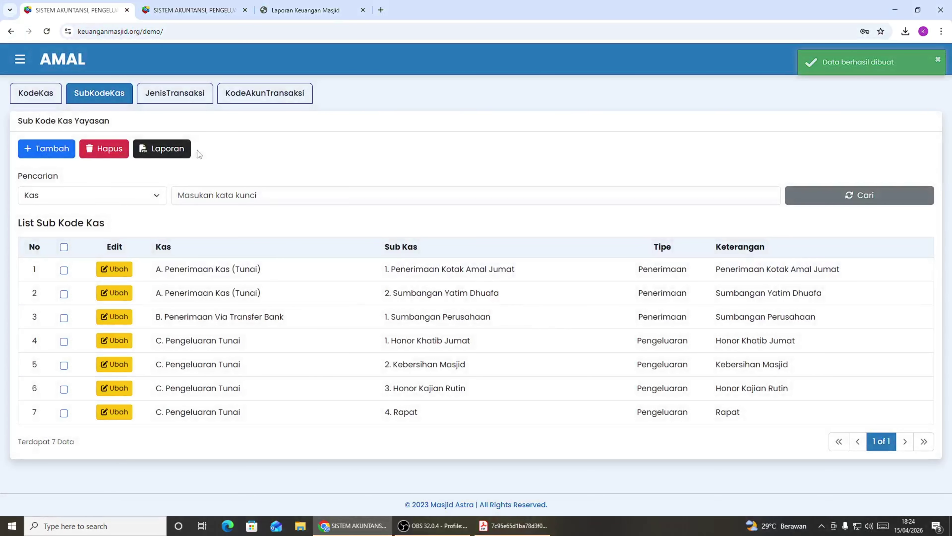
Start a new transaction type in Jenis Transaksi under A. Penerimaan Kas (Tunai) with sub cash code Sumbangan Yatim Dhuafa.
{"action": "left_click", "coordinate": [176, 96]}
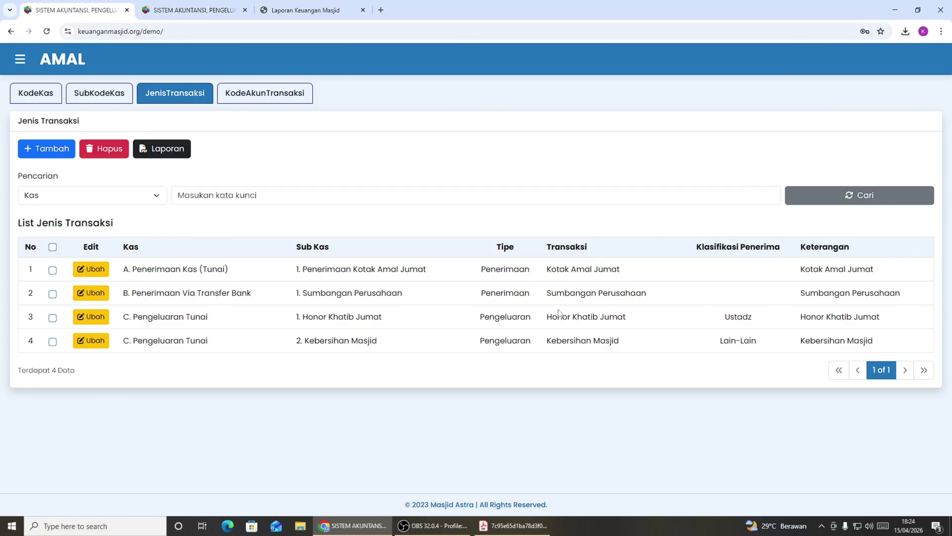
{"action": "left_click", "coordinate": [49, 149]}
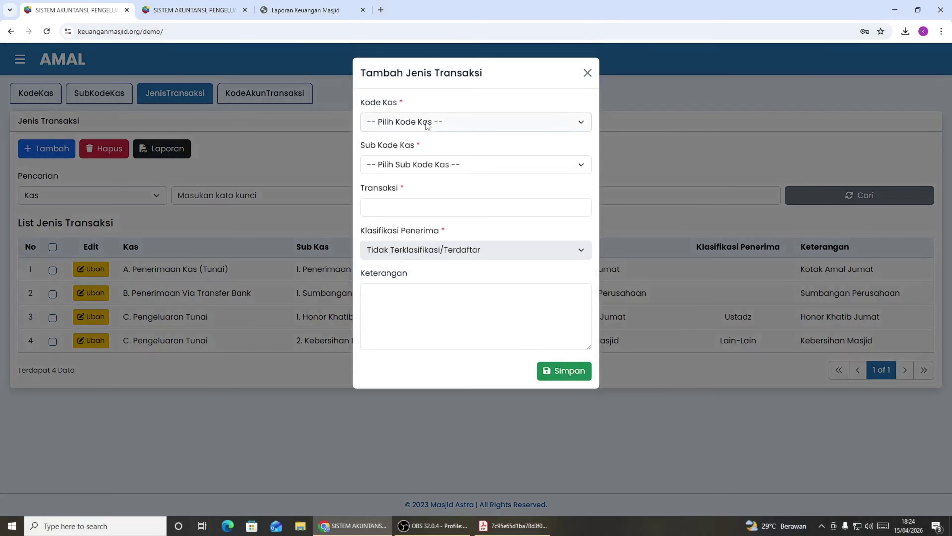
{"action": "left_click", "coordinate": [439, 123]}
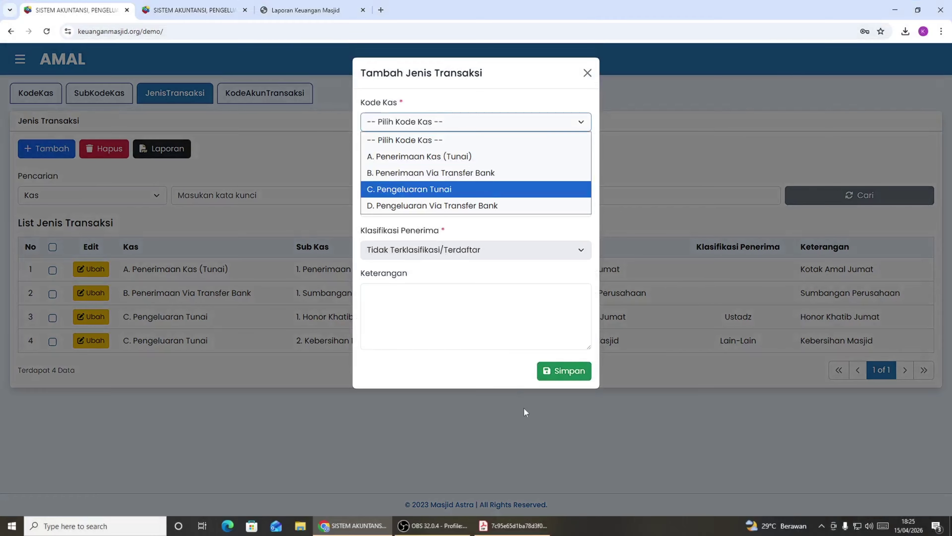
{"action": "left_click", "coordinate": [439, 527]}
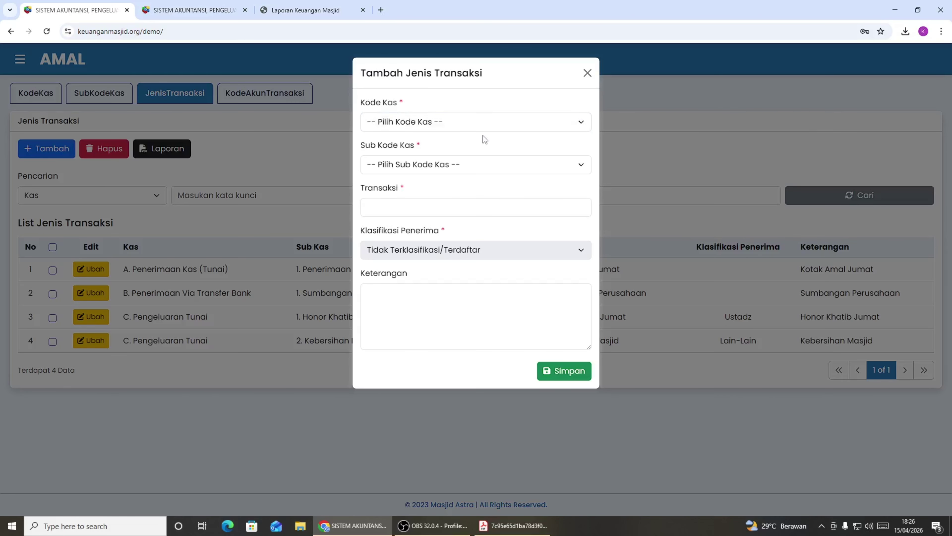
{"action": "left_click", "coordinate": [467, 126]}
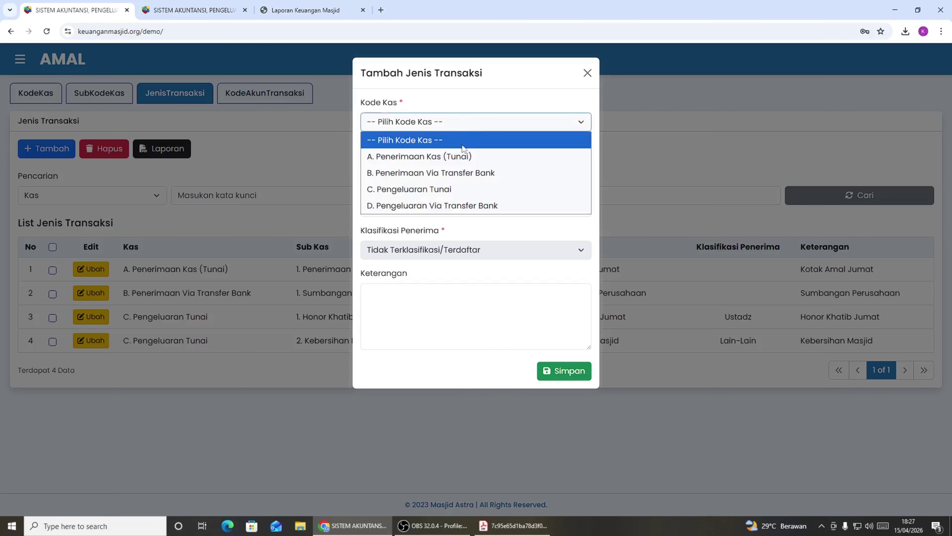
{"action": "left_click", "coordinate": [462, 157]}
{"action": "left_click", "coordinate": [462, 162]}
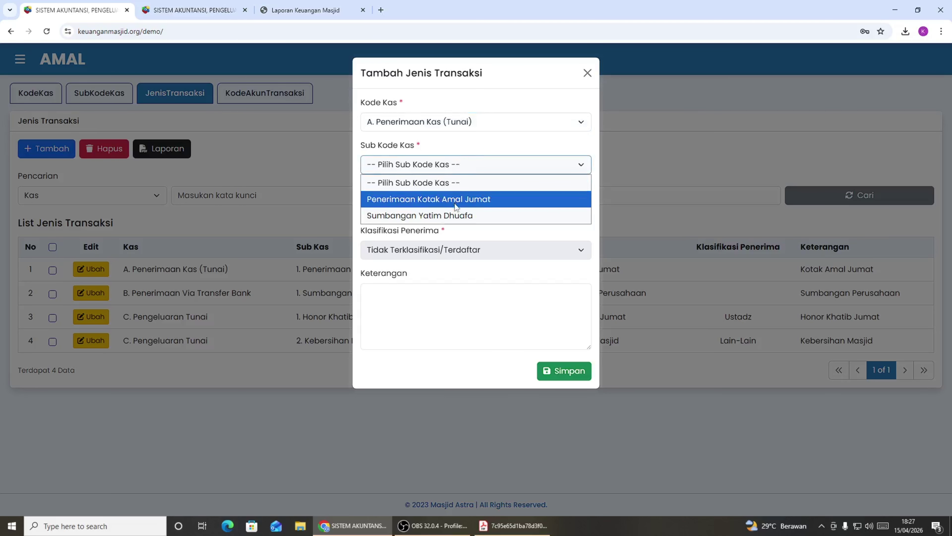
{"action": "left_click", "coordinate": [456, 218]}
Copy Sumbangan Yatim Dhuafa from the chart of accounts into both Transaksi and Keterangan, and save the transaction type.
{"action": "left_click", "coordinate": [438, 208]}
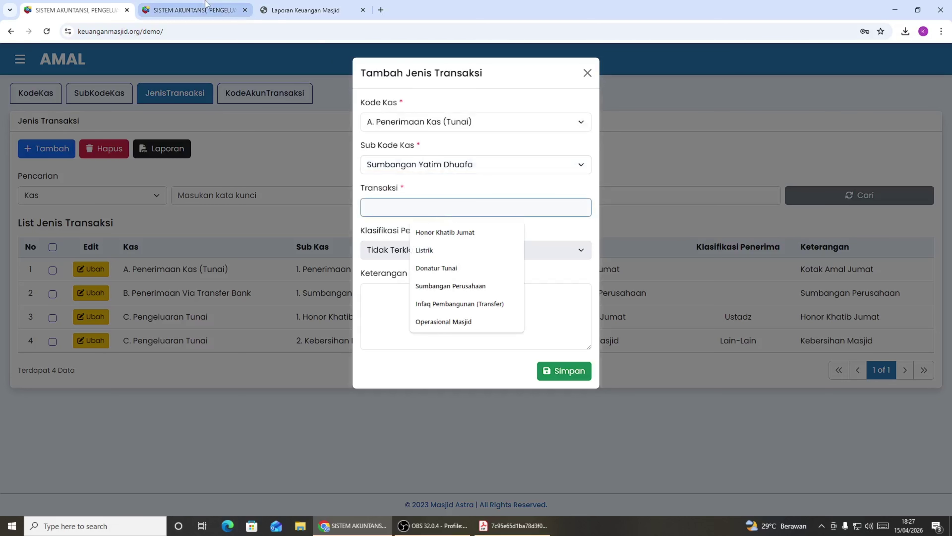
{"action": "left_click", "coordinate": [226, 13]}
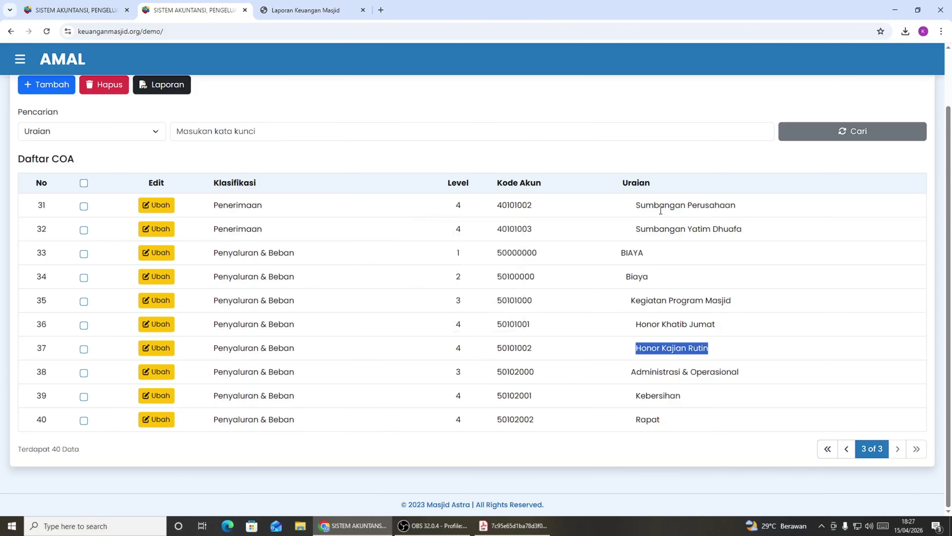
{"action": "left_click_drag", "start_coordinate": [637, 227], "coordinate": [751, 240]}
{"action": "key", "text": "ctrl+c"}
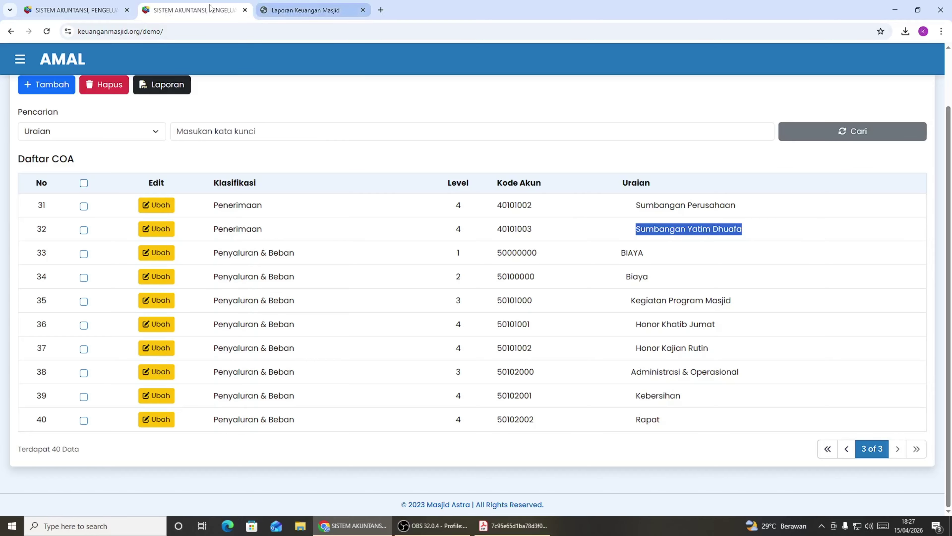
{"action": "left_click", "coordinate": [75, 10]}
{"action": "left_click", "coordinate": [437, 209]}
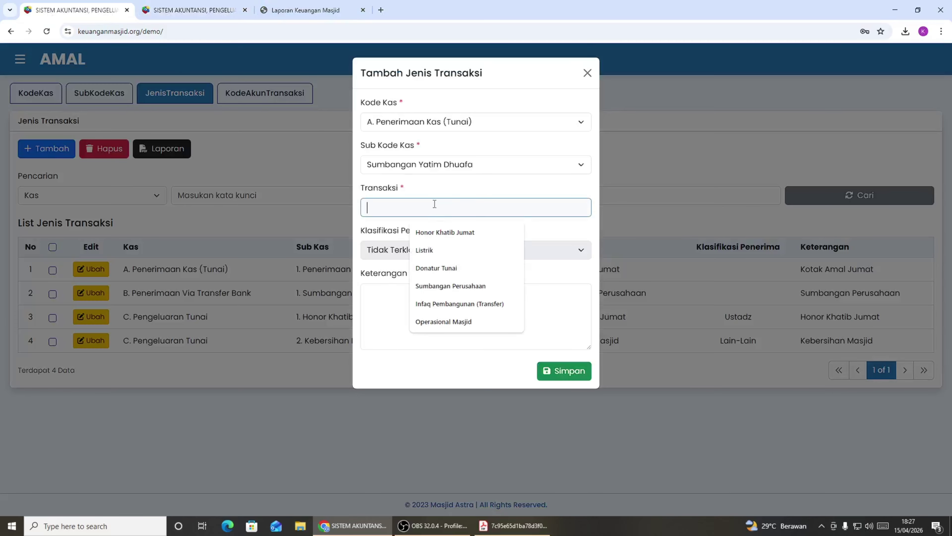
{"action": "key", "text": "ctrl+v"}
{"action": "key", "text": "Tab"}
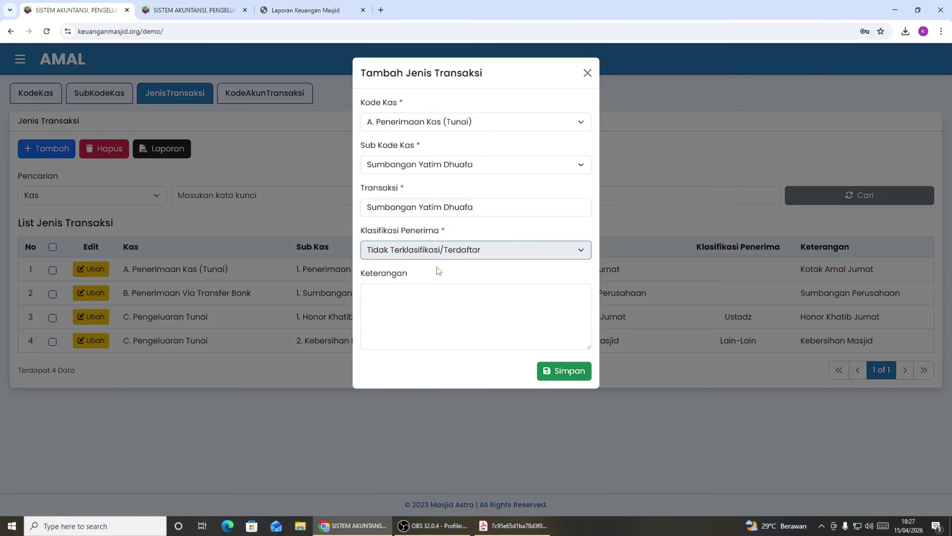
{"action": "left_click", "coordinate": [415, 296]}
{"action": "key", "text": "ctrl+v"}
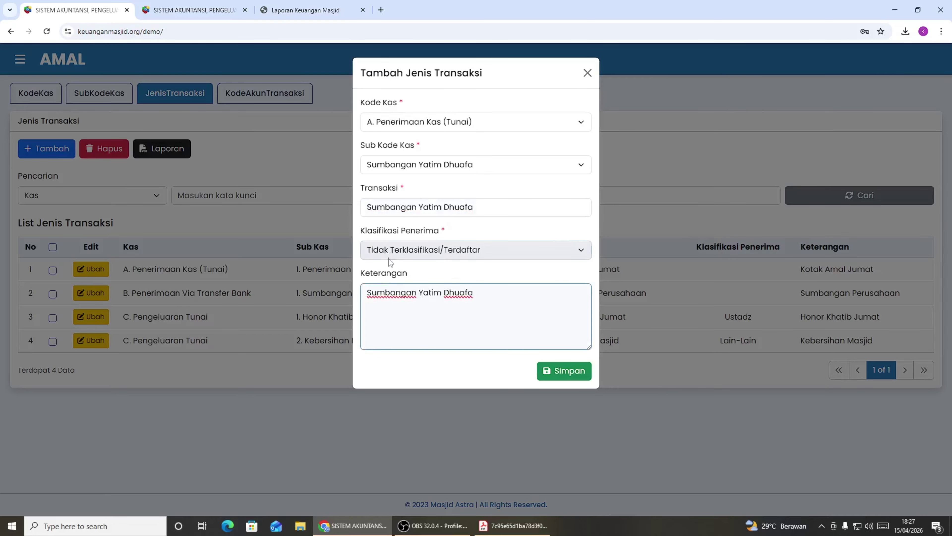
{"action": "left_click", "coordinate": [567, 371]}
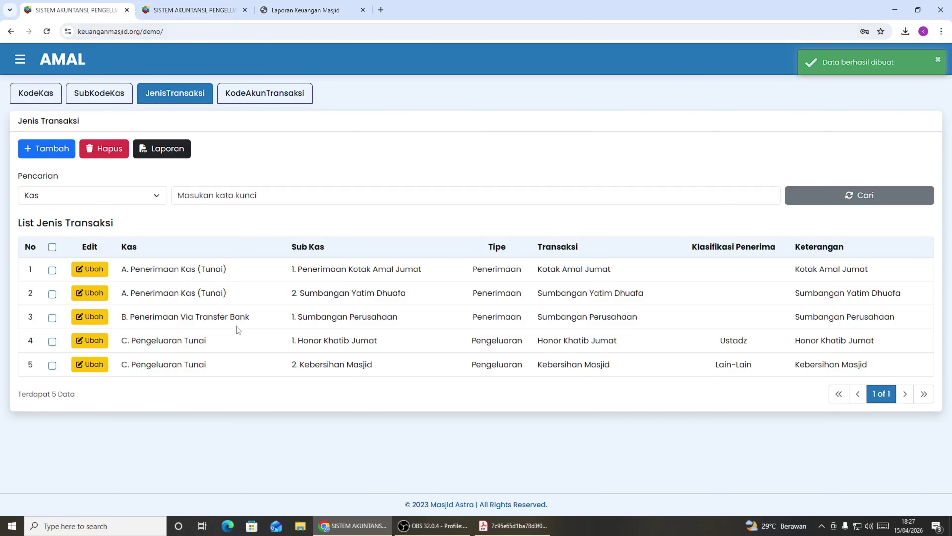
Start another transaction type under C. Pengeluaran Tunai with sub cash code Honor Kajian Rutin.
{"action": "left_click", "coordinate": [46, 150]}
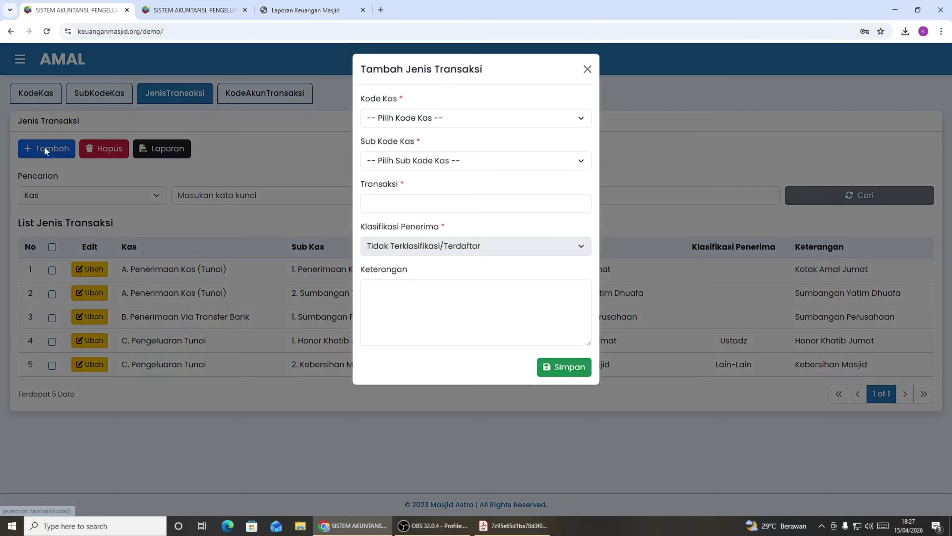
{"action": "left_click", "coordinate": [438, 122]}
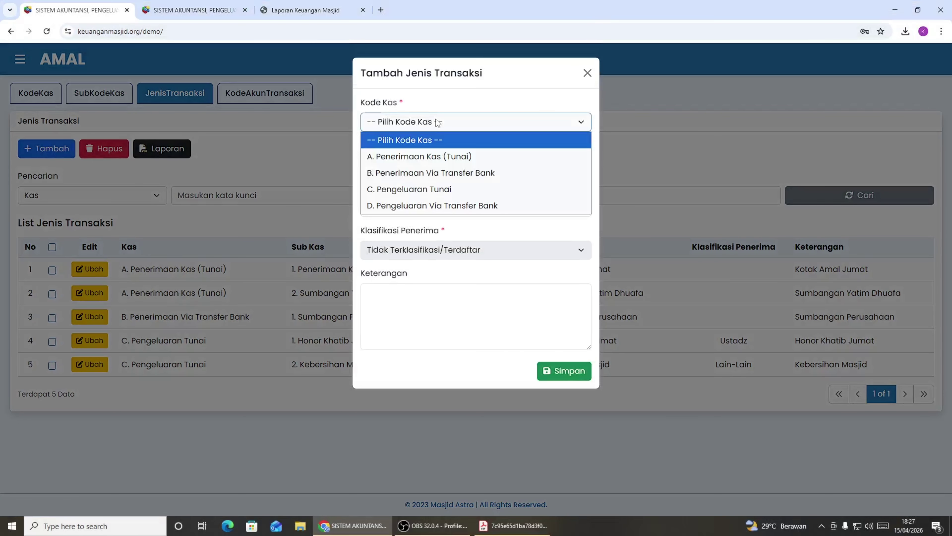
{"action": "left_click", "coordinate": [433, 189]}
{"action": "left_click", "coordinate": [437, 165]}
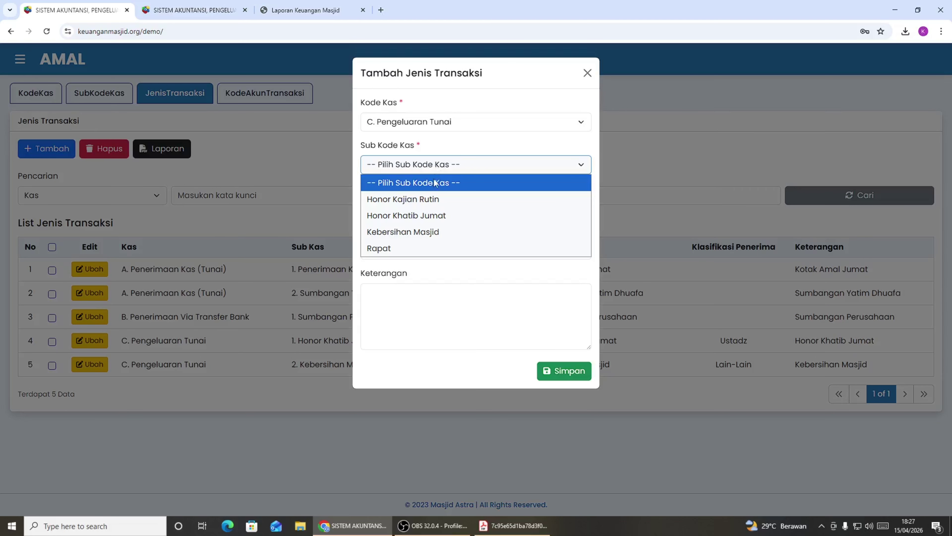
{"action": "left_click", "coordinate": [437, 199]}
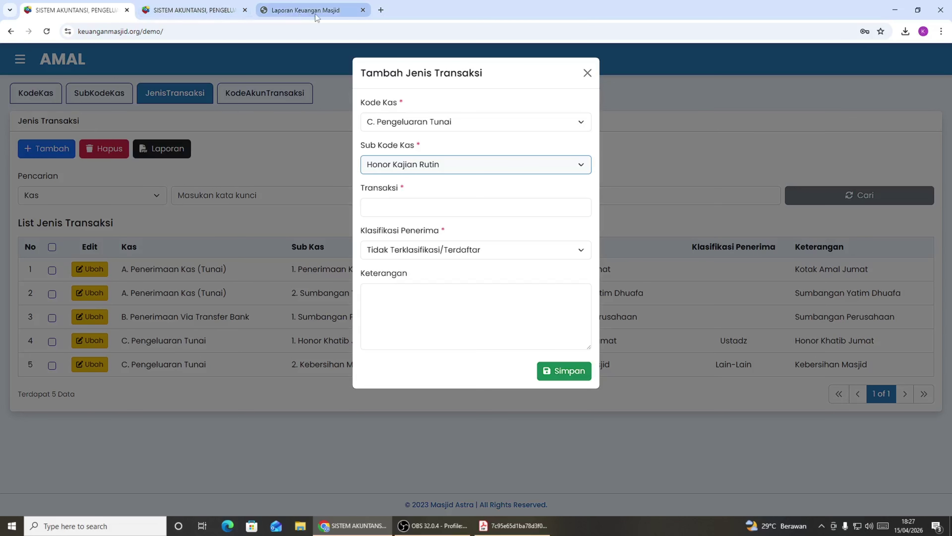
Copy Honor Kajian Rutin from the chart of accounts into Transaksi and remove the leading spaces.
{"action": "left_click", "coordinate": [203, 11]}
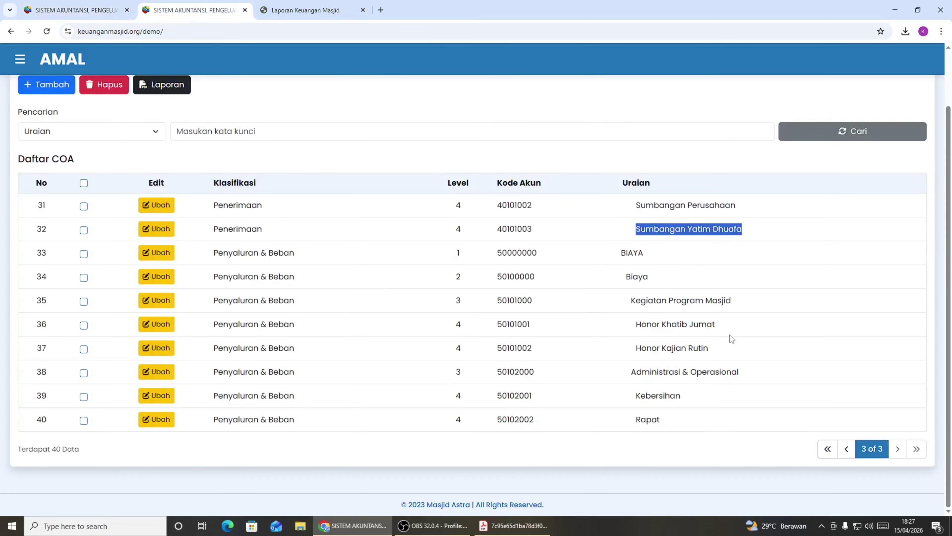
{"action": "left_click_drag", "start_coordinate": [708, 348], "coordinate": [619, 352]}
{"action": "key", "text": "ctrl+c"}
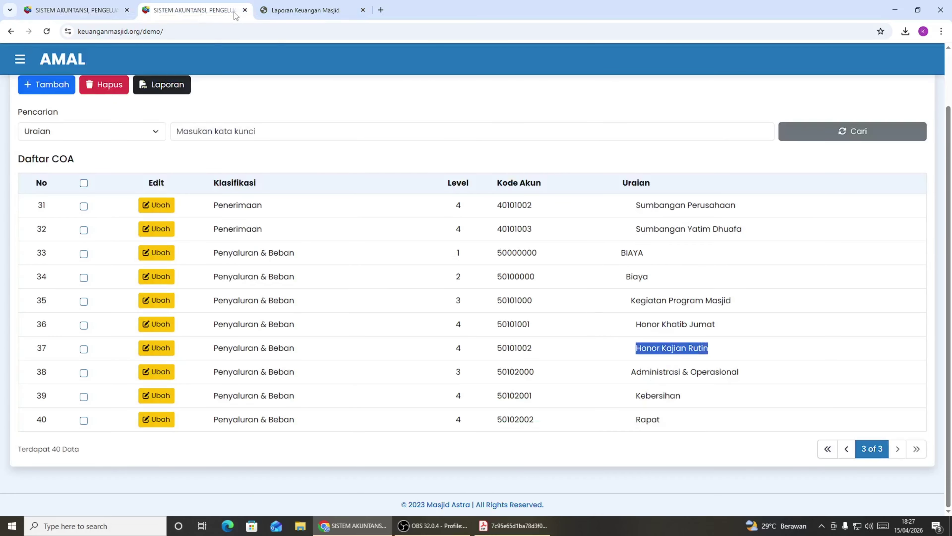
{"action": "left_click", "coordinate": [82, 15]}
{"action": "left_click", "coordinate": [422, 203]}
{"action": "left_click", "coordinate": [421, 202]}
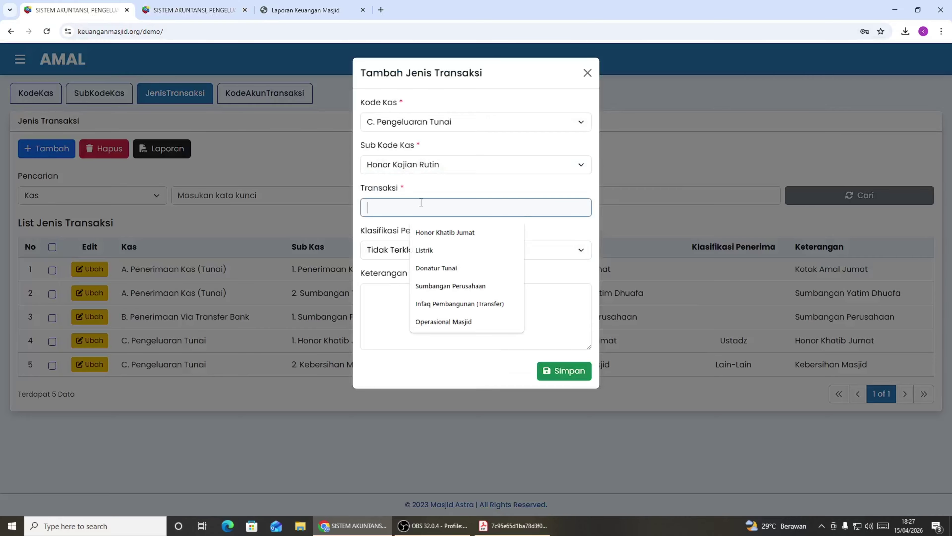
{"action": "key", "text": "ctrl+v"}
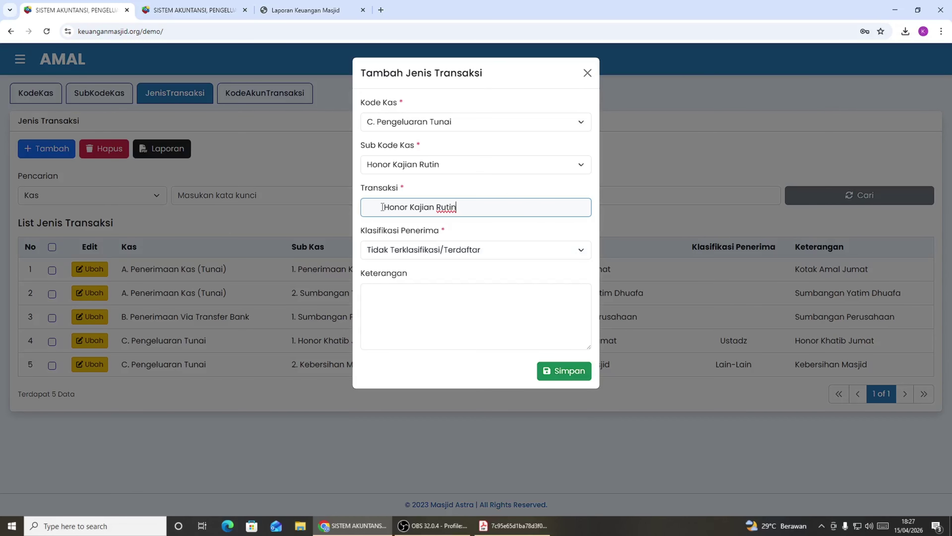
{"action": "key", "text": "BackSpace"}
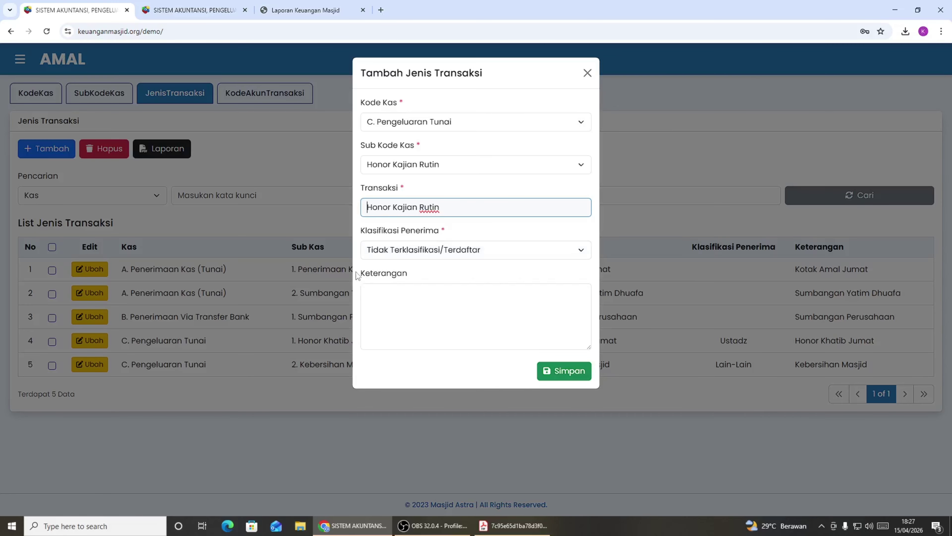
Set Klasifikasi Penerima to Ustadz, copy the Transaksi name Honor Kajian Rutin into Keterangan, and save the transaction type.
{"action": "left_click", "coordinate": [418, 252]}
{"action": "left_click", "coordinate": [408, 332]}
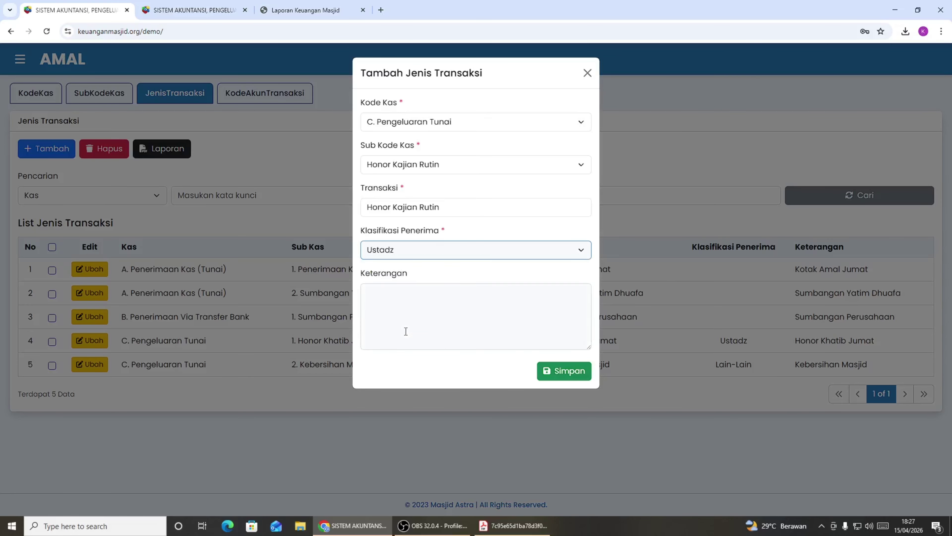
{"action": "left_click", "coordinate": [417, 298]}
{"action": "left_click_drag", "start_coordinate": [452, 205], "coordinate": [355, 206]}
{"action": "key", "text": "ctrl+c"}
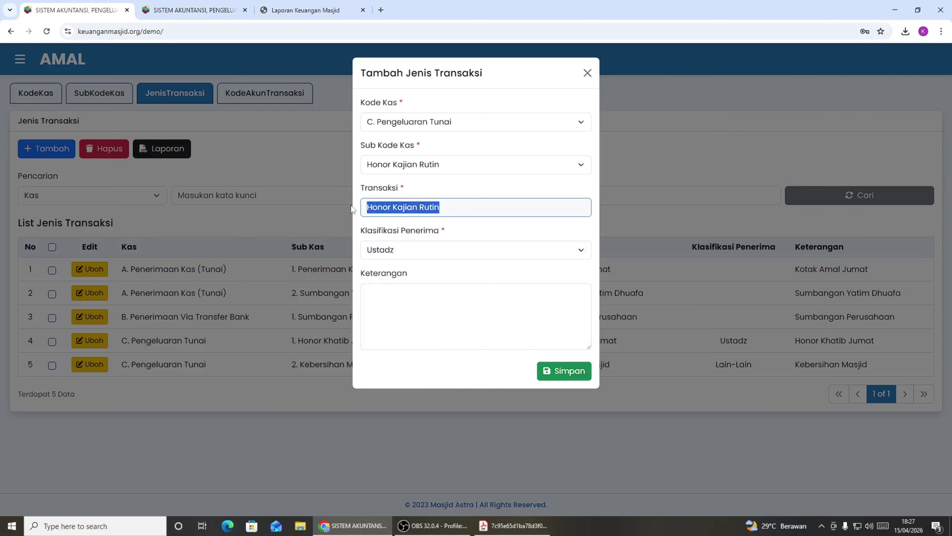
{"action": "left_click", "coordinate": [401, 319]}
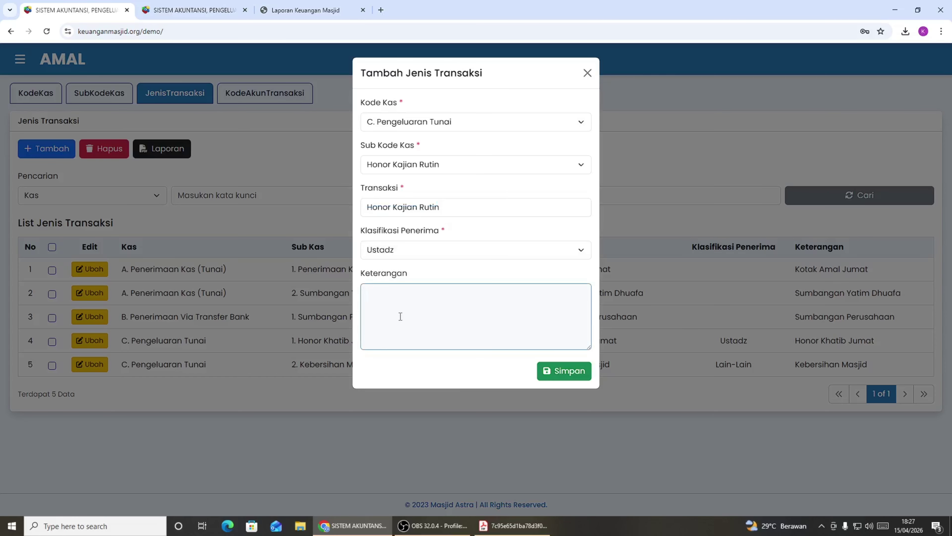
{"action": "key", "text": "ctrl+v"}
{"action": "left_click", "coordinate": [558, 371]}
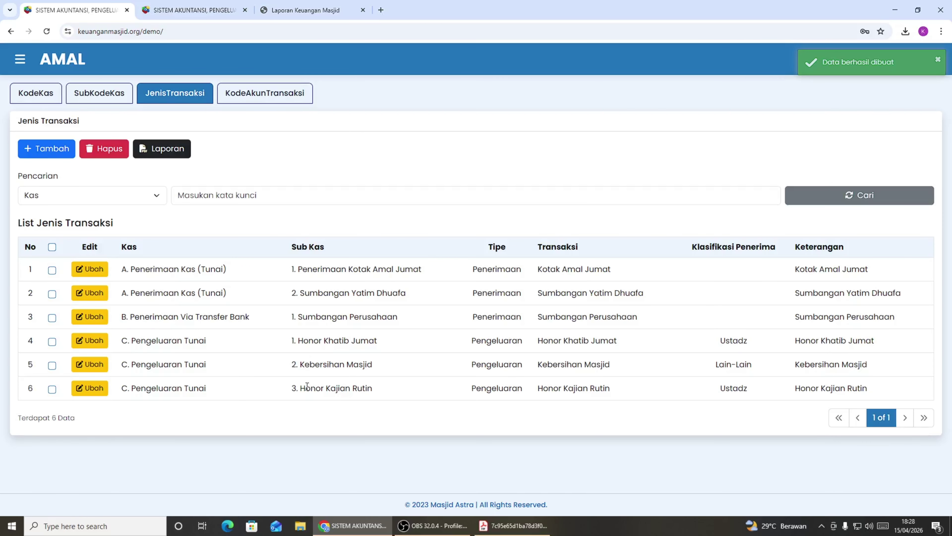
Start a transaction type named Rapat under C. Pengeluaran Tunai with sub cash code Rapat.
{"action": "left_click", "coordinate": [51, 150]}
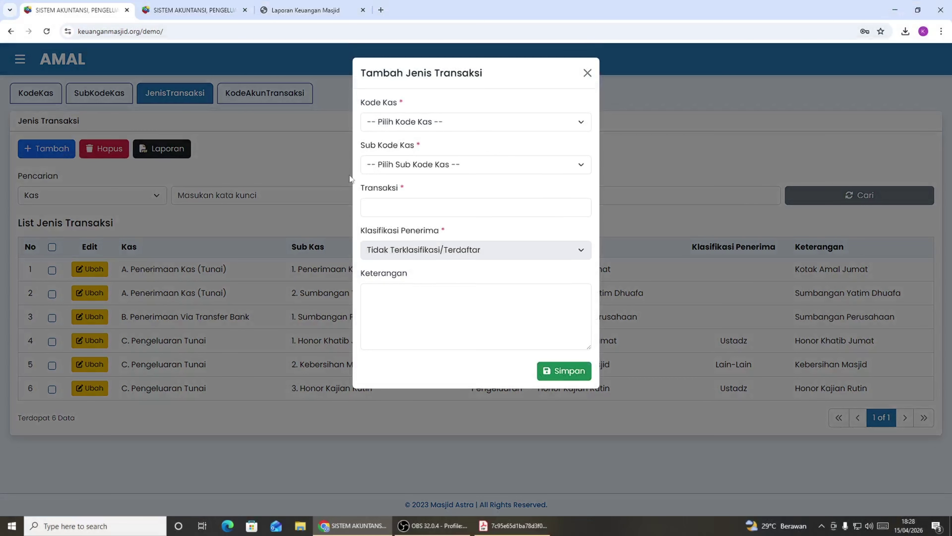
{"action": "left_click", "coordinate": [419, 123]}
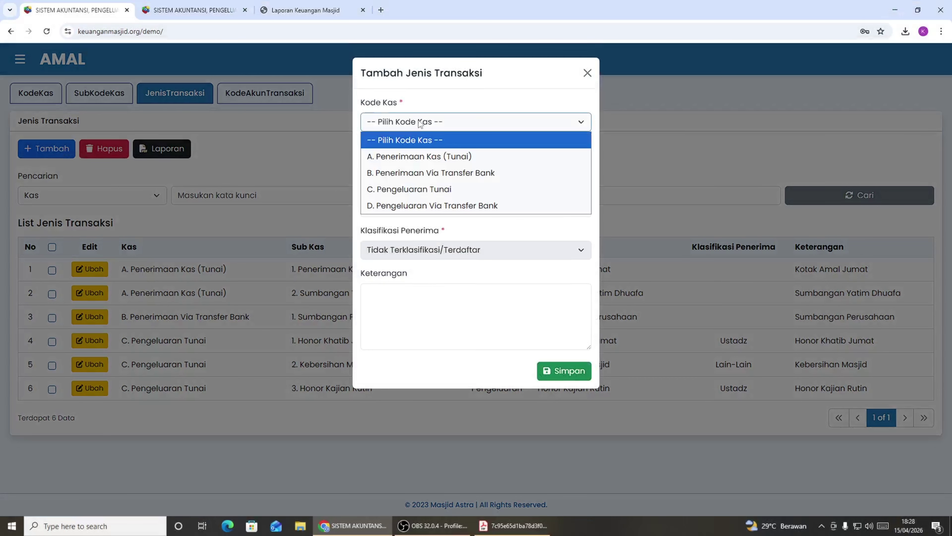
{"action": "left_click", "coordinate": [412, 190]}
{"action": "left_click", "coordinate": [413, 168]}
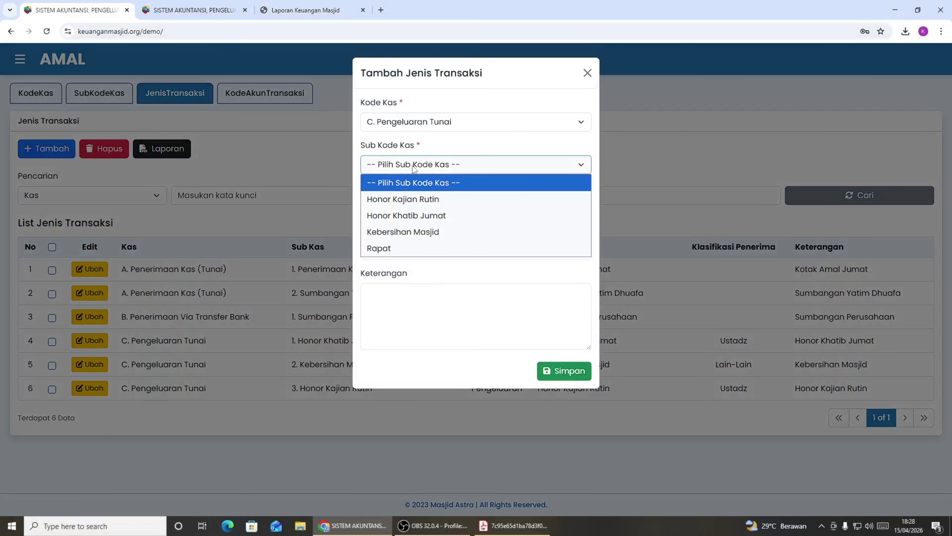
{"action": "left_click", "coordinate": [403, 248]}
{"action": "left_click", "coordinate": [406, 210]}
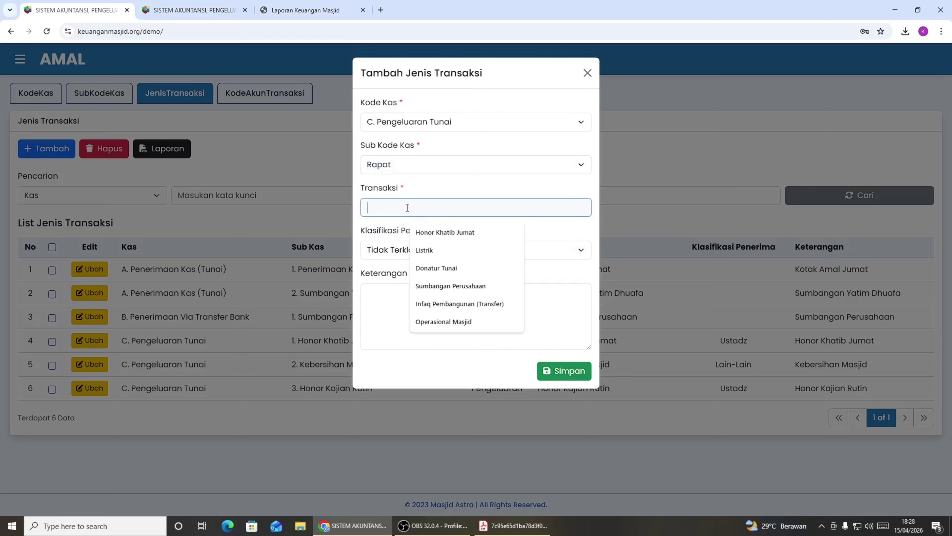
{"action": "type", "text": "Rapat"}
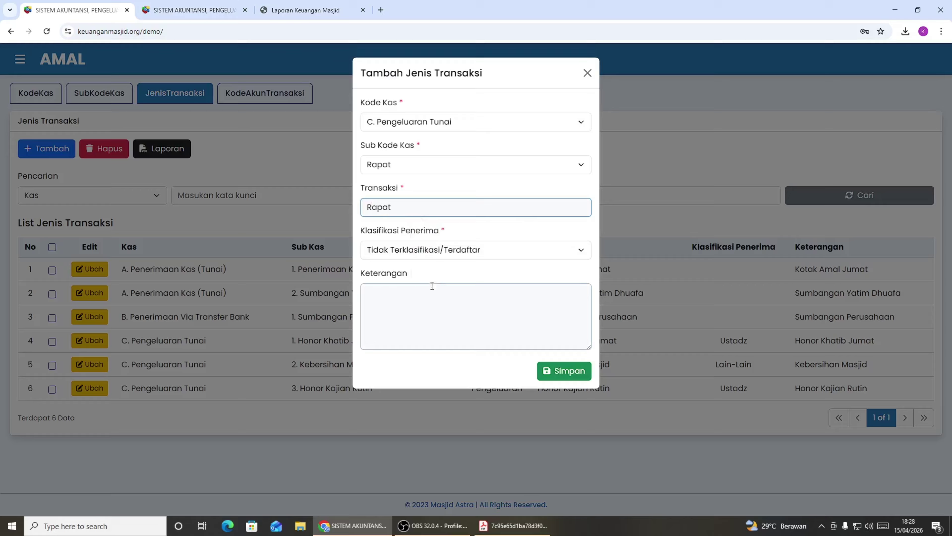
Set the Rapat transaction's Klasifikasi Penerima to Lain-Lain, enter Rapat as Keterangan, and save it.
{"action": "left_click", "coordinate": [416, 250]}
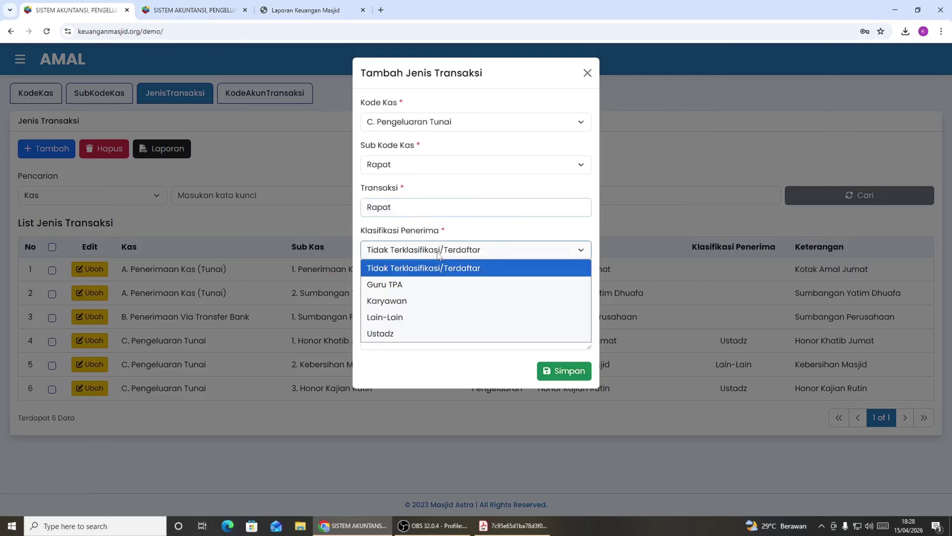
{"action": "left_click", "coordinate": [410, 318]}
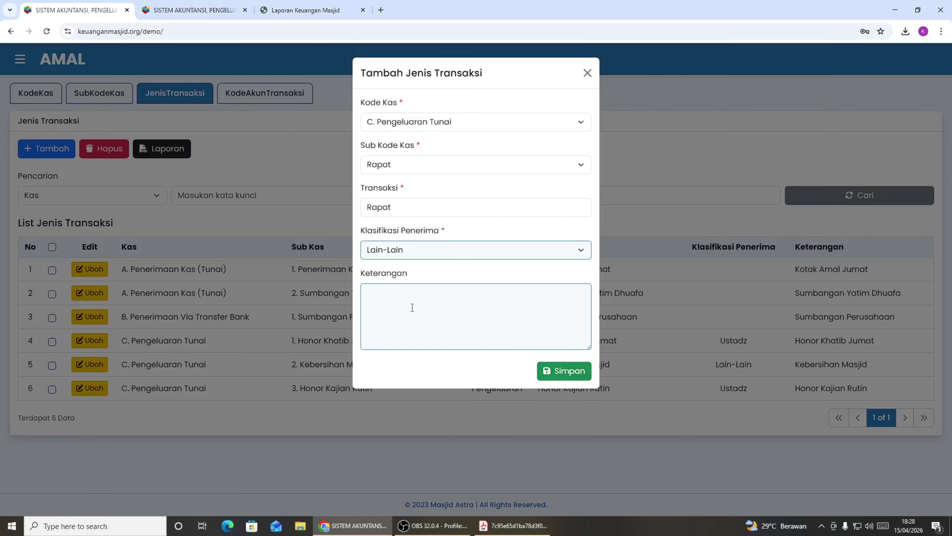
{"action": "left_click", "coordinate": [412, 306]}
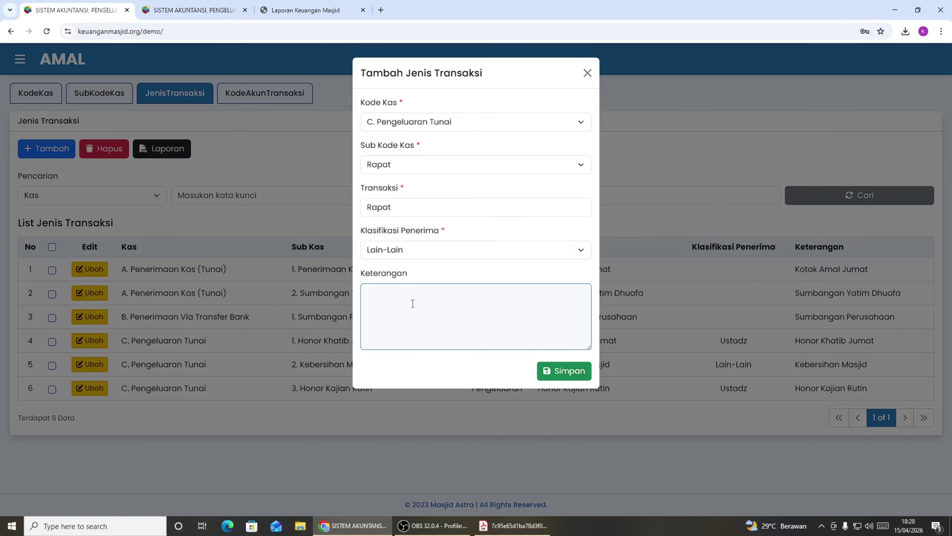
{"action": "type", "text": "Rapat"}
{"action": "left_click", "coordinate": [563, 370]}
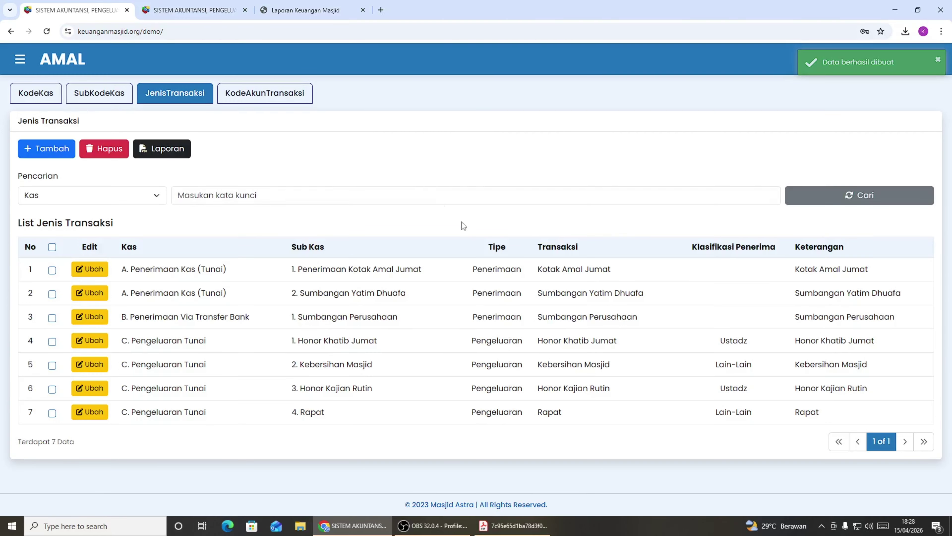
Map the Sumbangan Yatim Dhuafa transaction to debit 10101001-Kas Masjid and credit 40101003-Sumbangan Yatim Dhuafa, and save the mapping.
{"action": "left_click", "coordinate": [263, 95]}
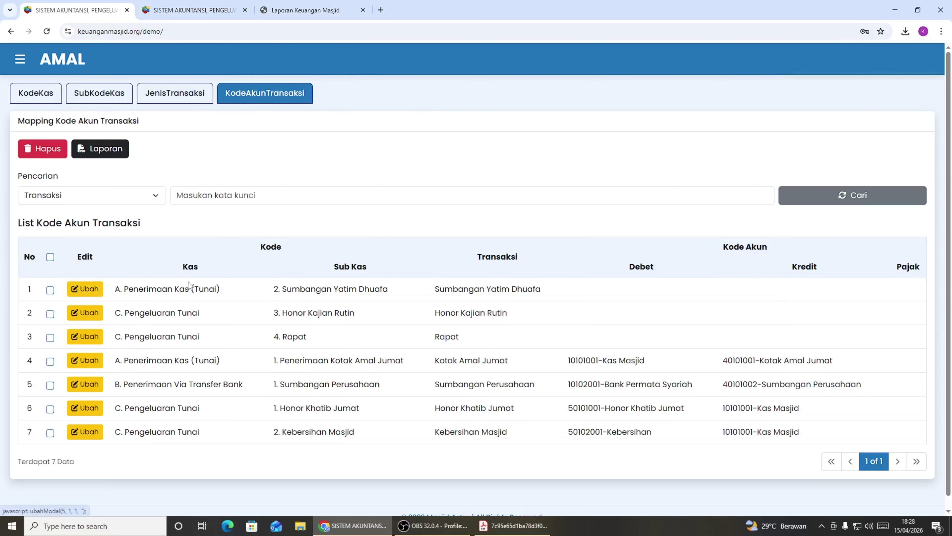
{"action": "left_click", "coordinate": [86, 289]}
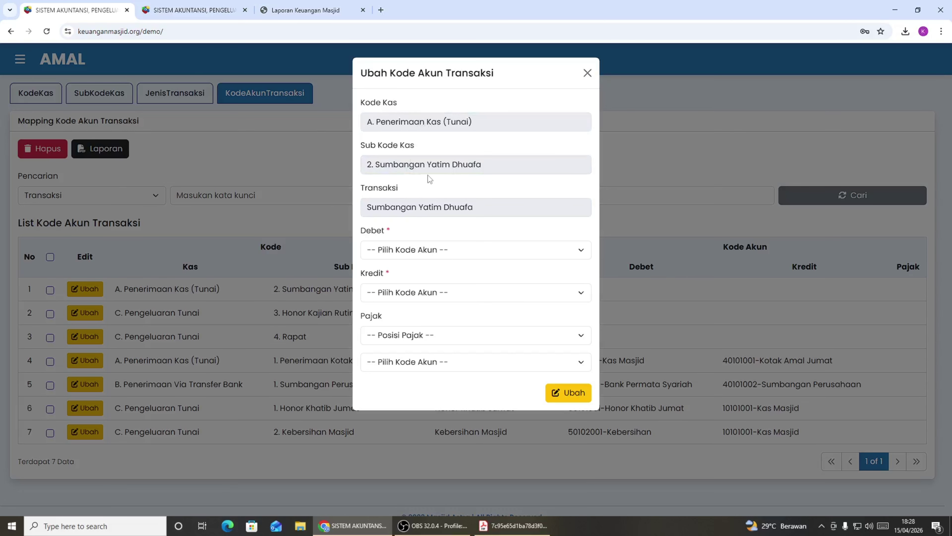
{"action": "left_click", "coordinate": [388, 254]}
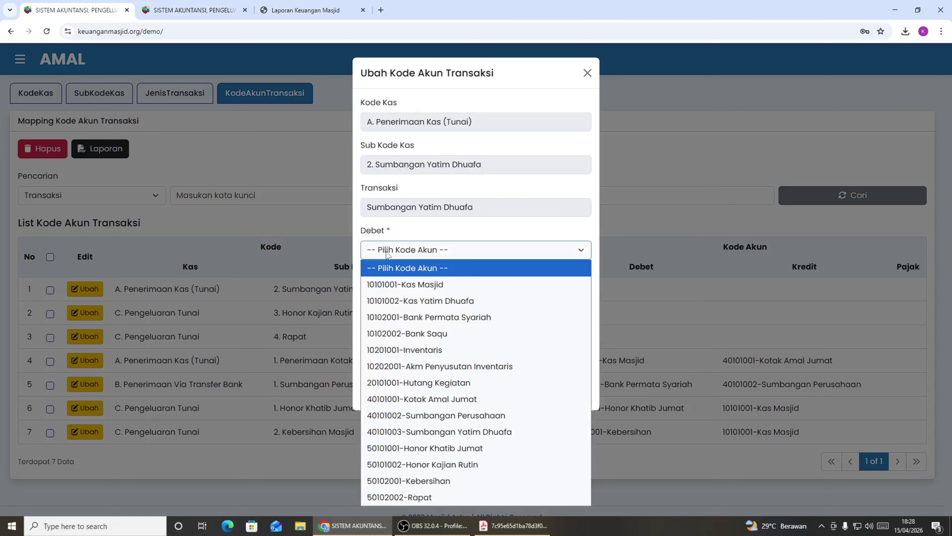
{"action": "left_click", "coordinate": [391, 285]}
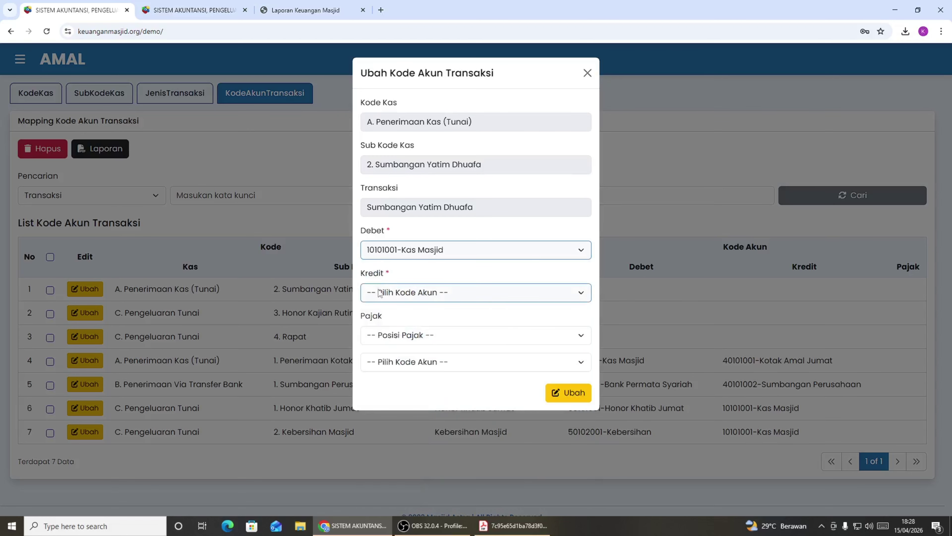
{"action": "left_click", "coordinate": [407, 292]}
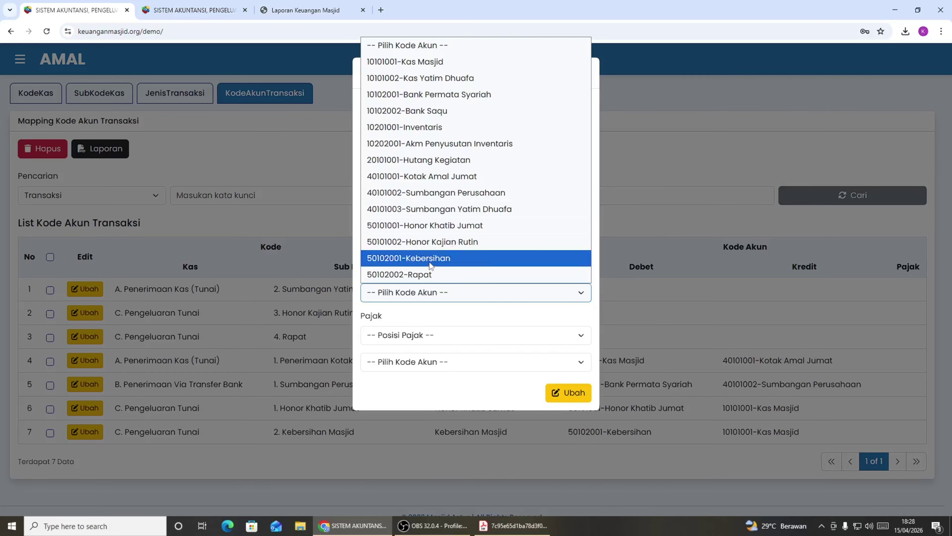
{"action": "left_click", "coordinate": [441, 209]}
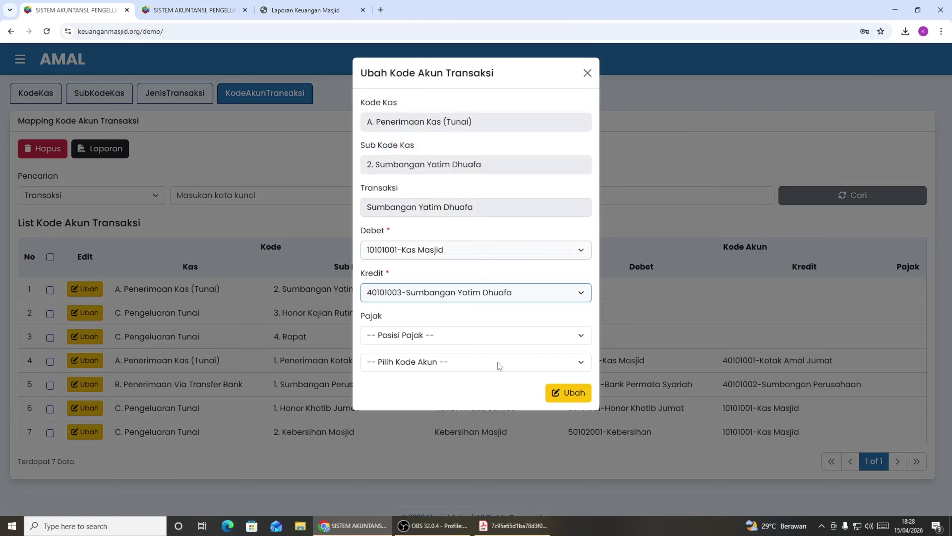
{"action": "left_click", "coordinate": [568, 392]}
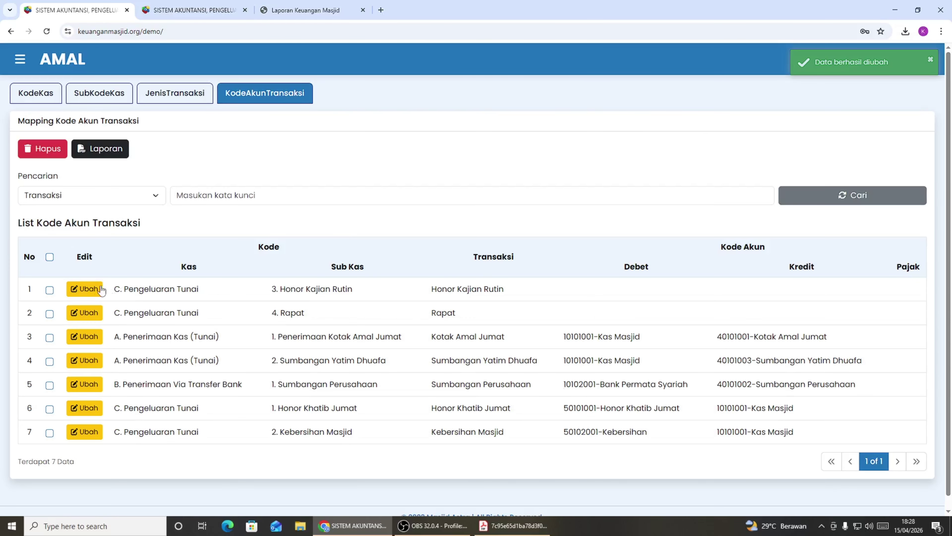
Map the Honor Kajian Rutin transaction to credit 10101001-Kas Masjid and debit 50101002-Honor Kajian Rutin, and save the mapping.
{"action": "left_click", "coordinate": [84, 289]}
{"action": "left_click", "coordinate": [397, 294]}
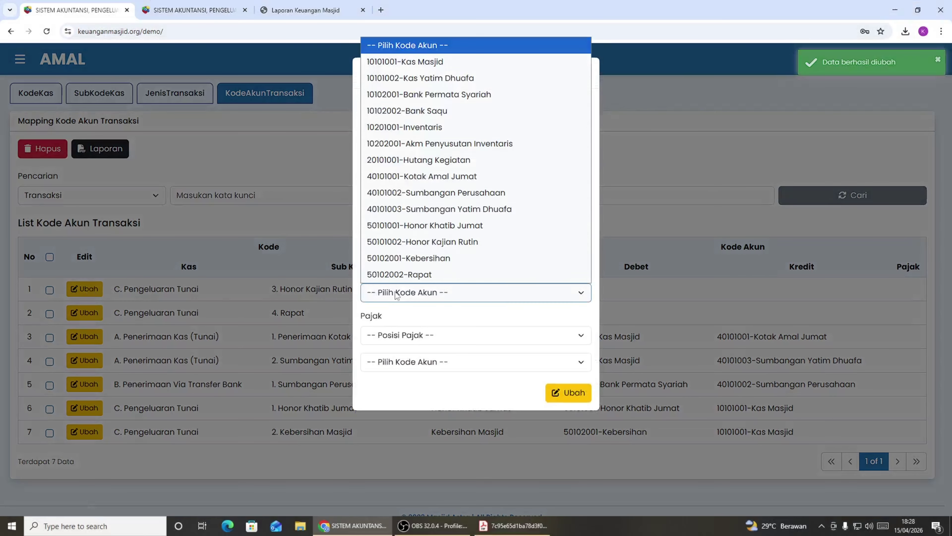
{"action": "left_click", "coordinate": [430, 61]}
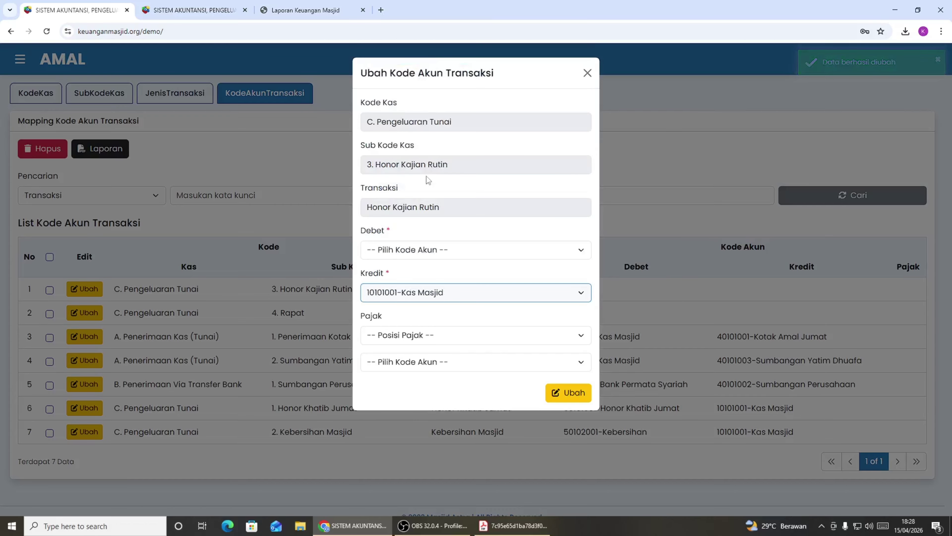
{"action": "left_click", "coordinate": [423, 252]}
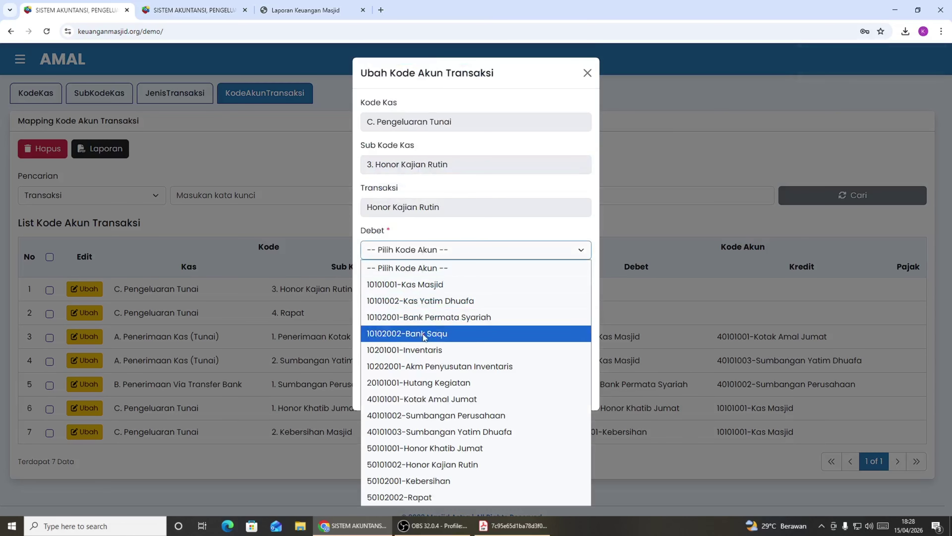
{"action": "left_click", "coordinate": [467, 464]}
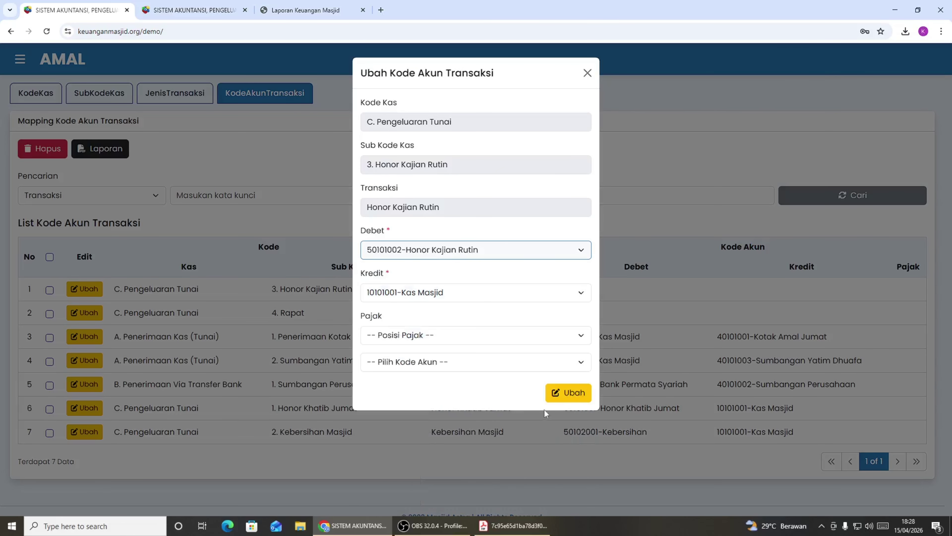
{"action": "left_click", "coordinate": [565, 396]}
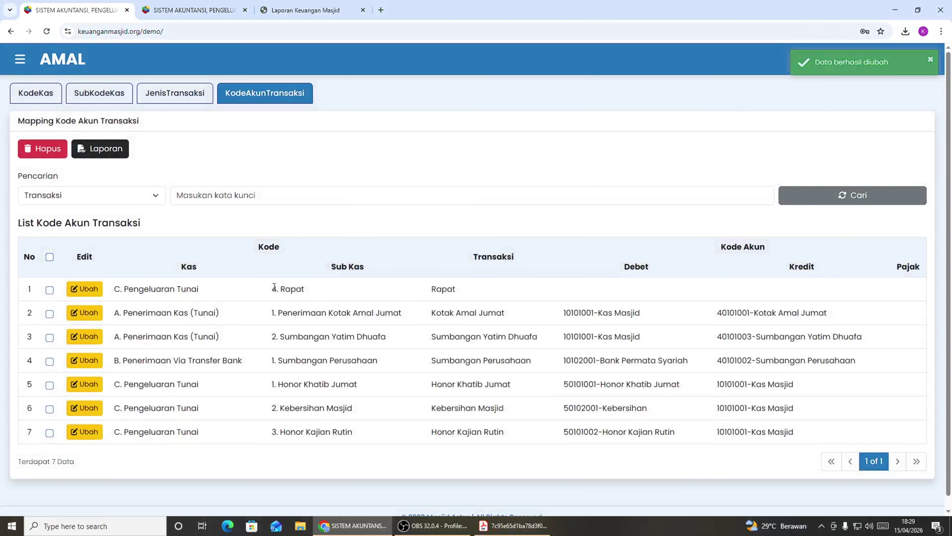
Map the Rapat transaction to credit 10101001-Kas Masjid and debit 50102002-Rapat, and save the mapping.
{"action": "left_click", "coordinate": [80, 292]}
{"action": "left_click", "coordinate": [447, 291]}
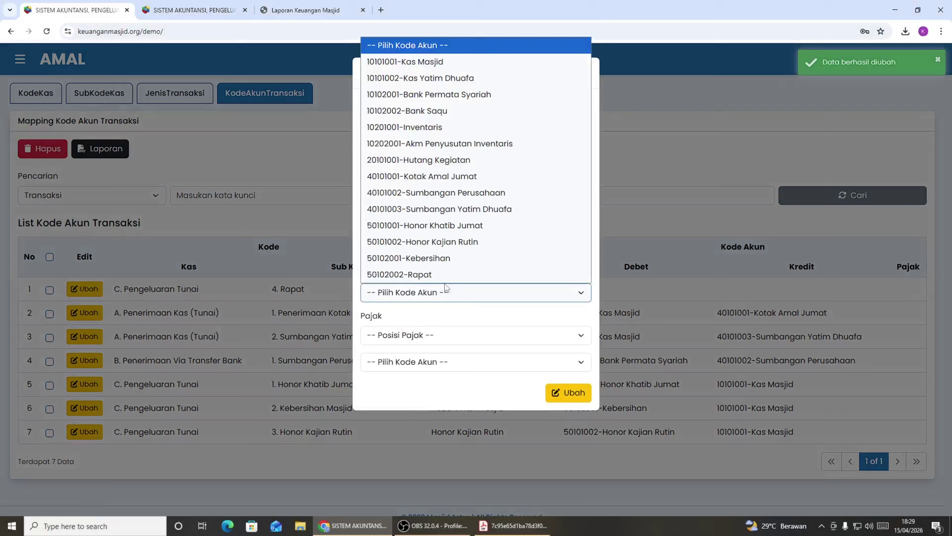
{"action": "left_click", "coordinate": [450, 62]}
{"action": "left_click", "coordinate": [417, 250]}
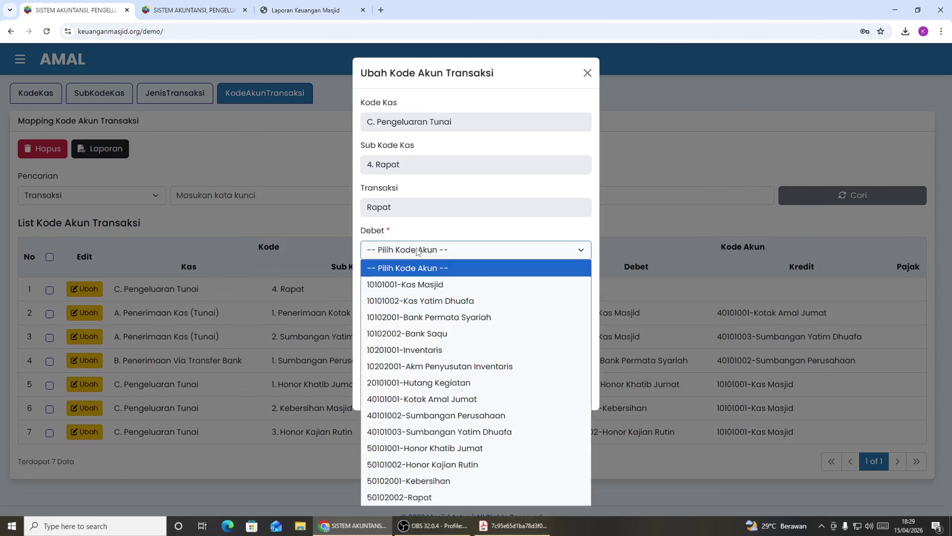
{"action": "left_click", "coordinate": [442, 496]}
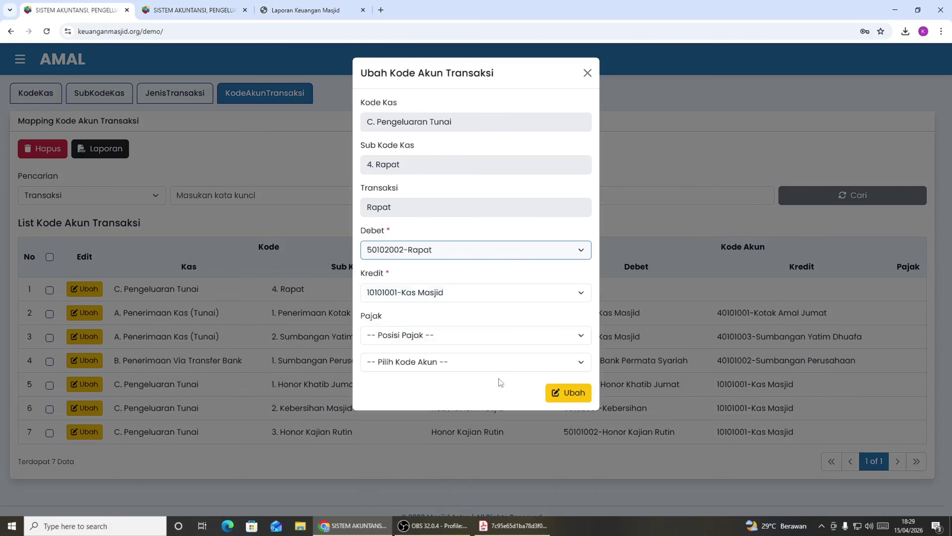
{"action": "left_click", "coordinate": [568, 394]}
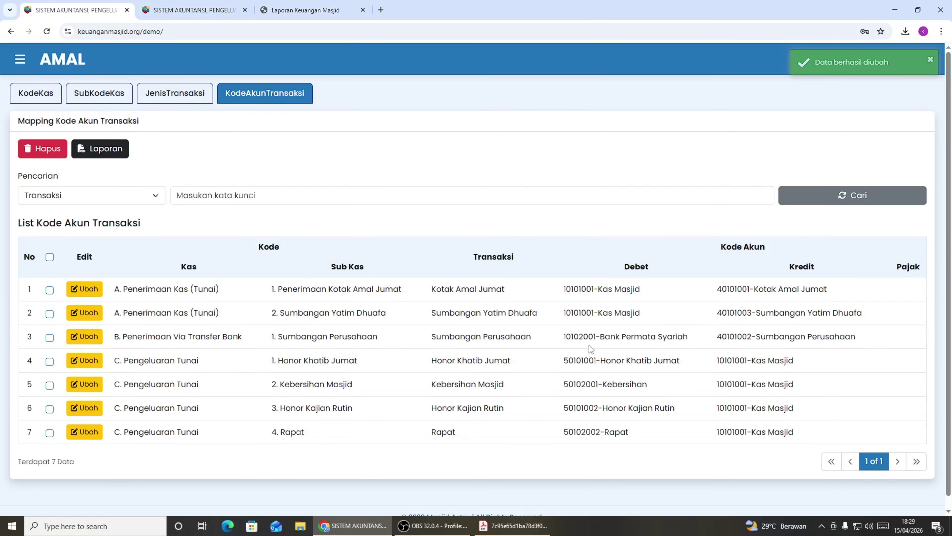
Start a new mapped receipt transaction (Penerimaan) dated 03 Apr 2026, consulting the system calendar for the day.
{"action": "left_click", "coordinate": [20, 59]}
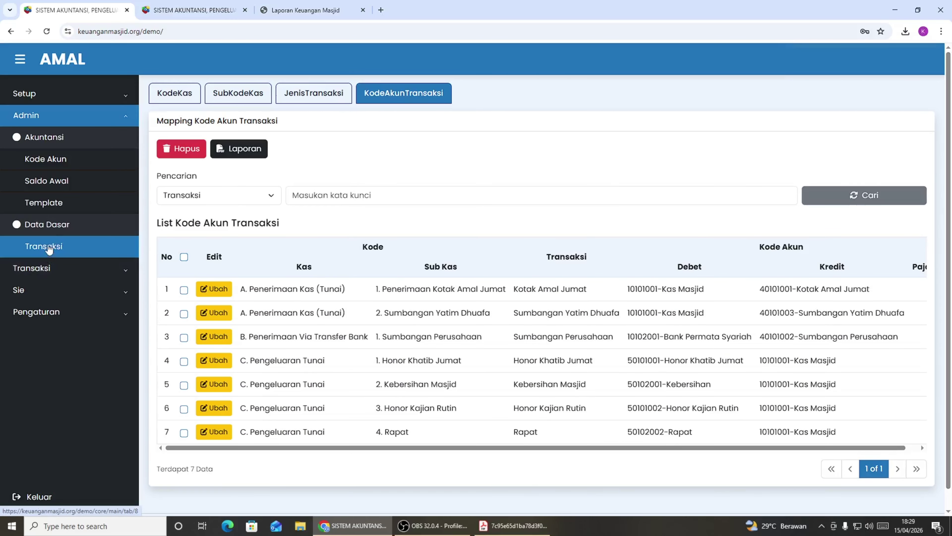
{"action": "left_click", "coordinate": [47, 267]}
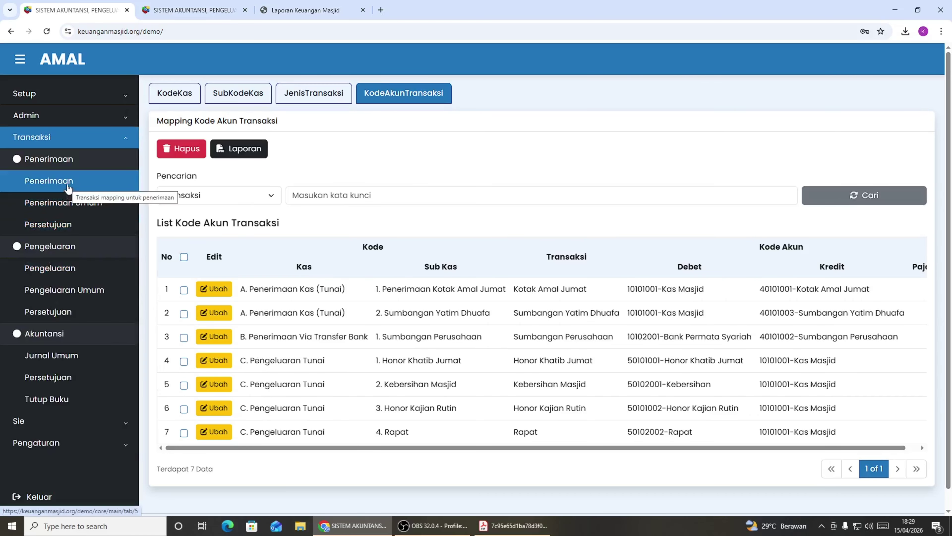
{"action": "left_click", "coordinate": [67, 183]}
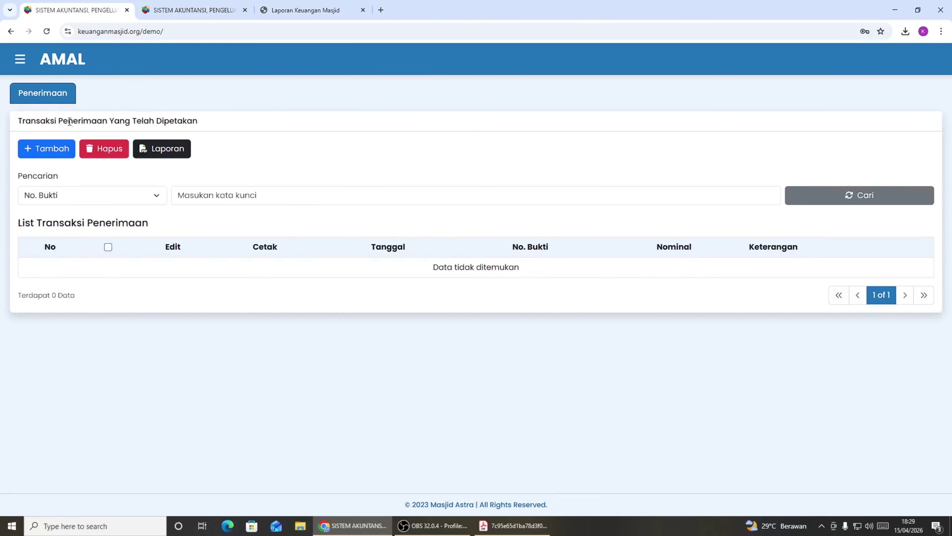
{"action": "left_click", "coordinate": [45, 144]}
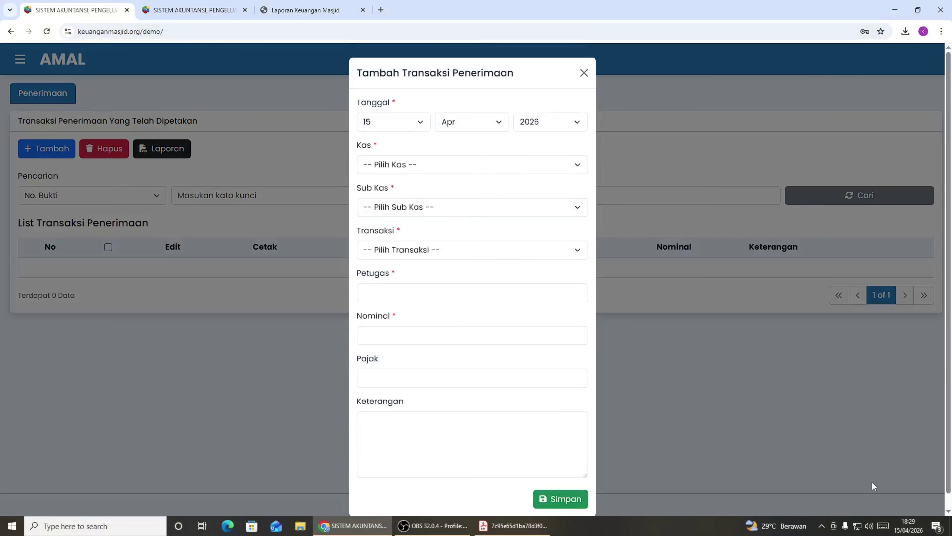
{"action": "left_click", "coordinate": [904, 527]}
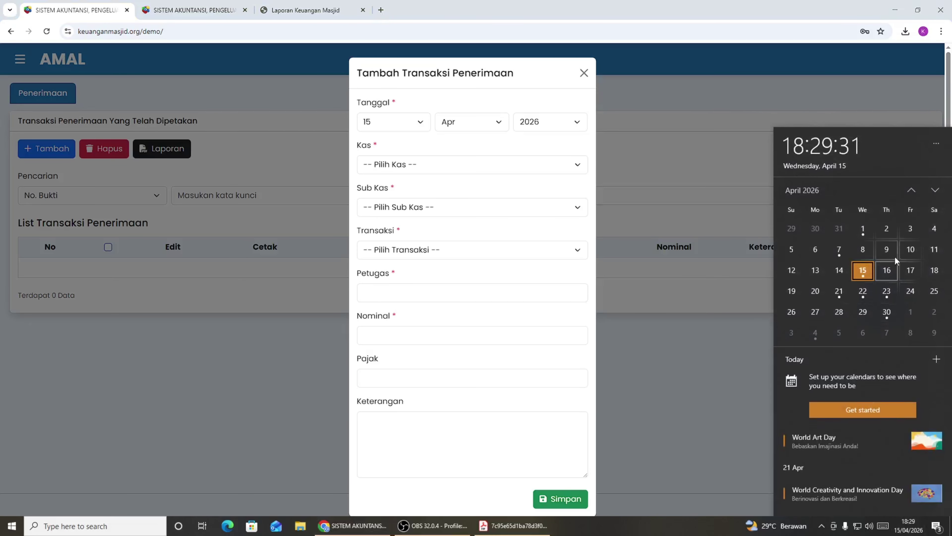
{"action": "left_click", "coordinate": [412, 125]}
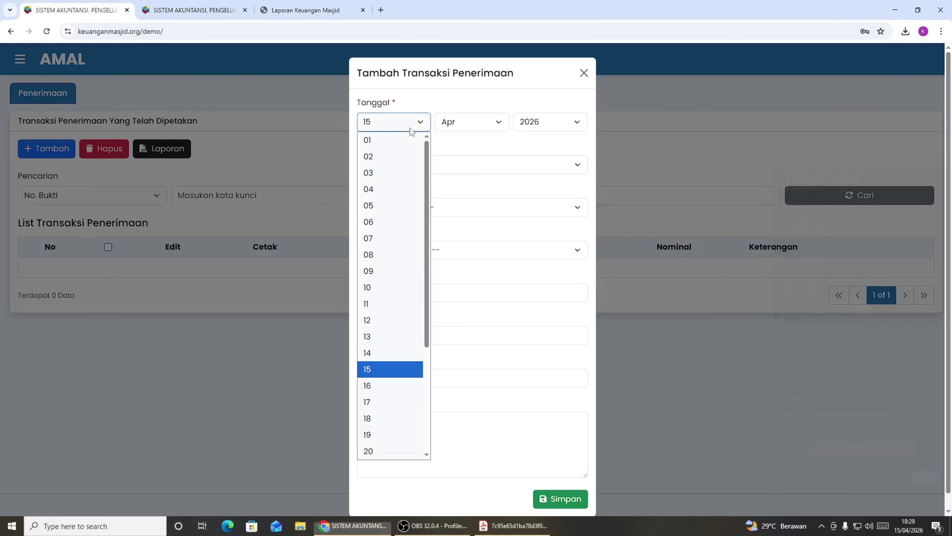
{"action": "left_click", "coordinate": [388, 174]}
Assign the receipt to A. Penerimaan Kas (Tunai), sub cash 1. Penerimaan Kotak Amal Jumat and transaction Kotak Amal Jumat.
{"action": "left_click", "coordinate": [439, 168]}
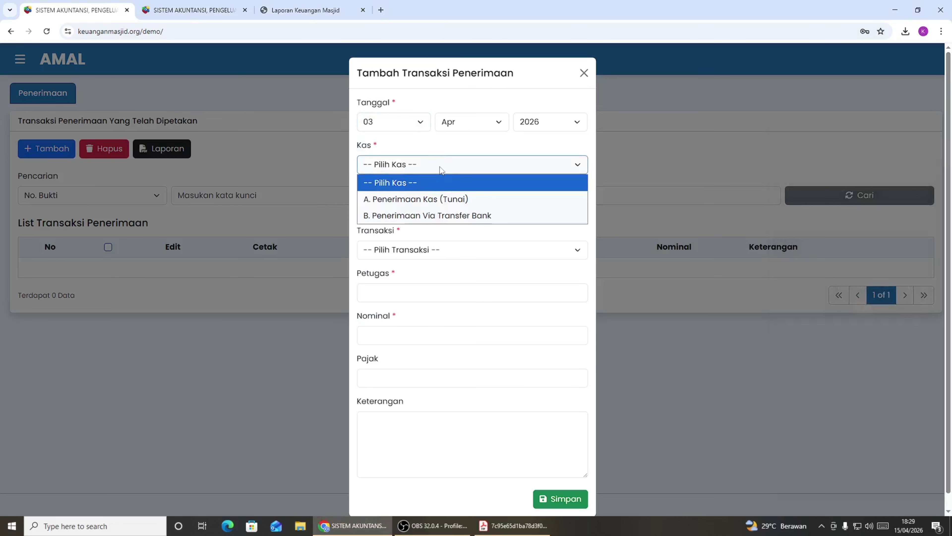
{"action": "left_click", "coordinate": [430, 202]}
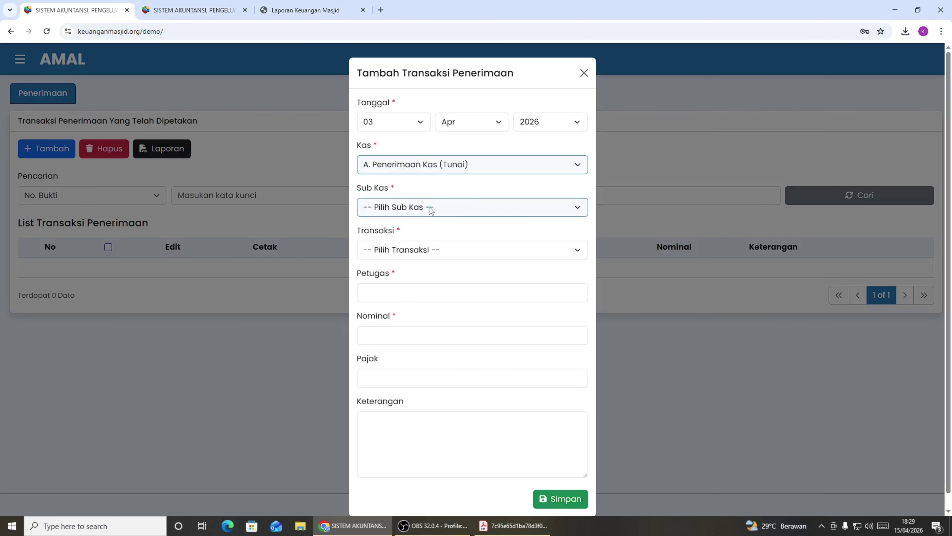
{"action": "left_click", "coordinate": [431, 207]}
{"action": "left_click", "coordinate": [431, 243]}
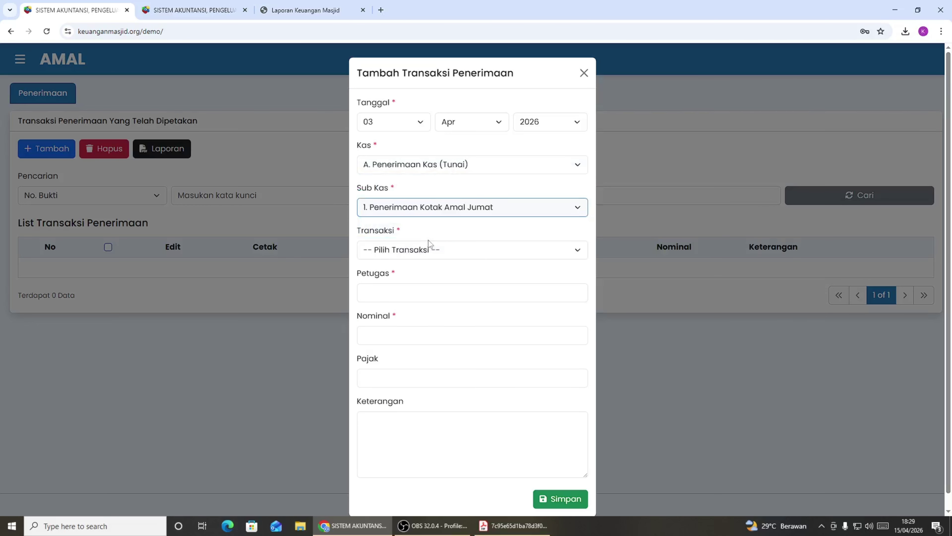
{"action": "left_click", "coordinate": [431, 248]}
{"action": "left_click", "coordinate": [419, 286]}
Enter the officer's name as Petugas, 1.000.000 as Nominal and Kotak Amal Jumat as Keterangan, and save the receipt.
{"action": "left_click", "coordinate": [415, 293]}
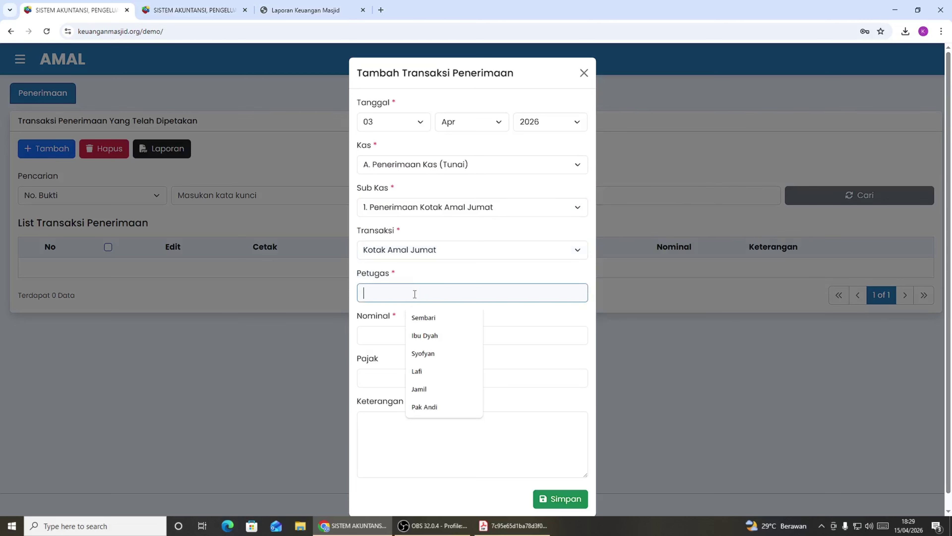
{"action": "type", "text": "Ah"}
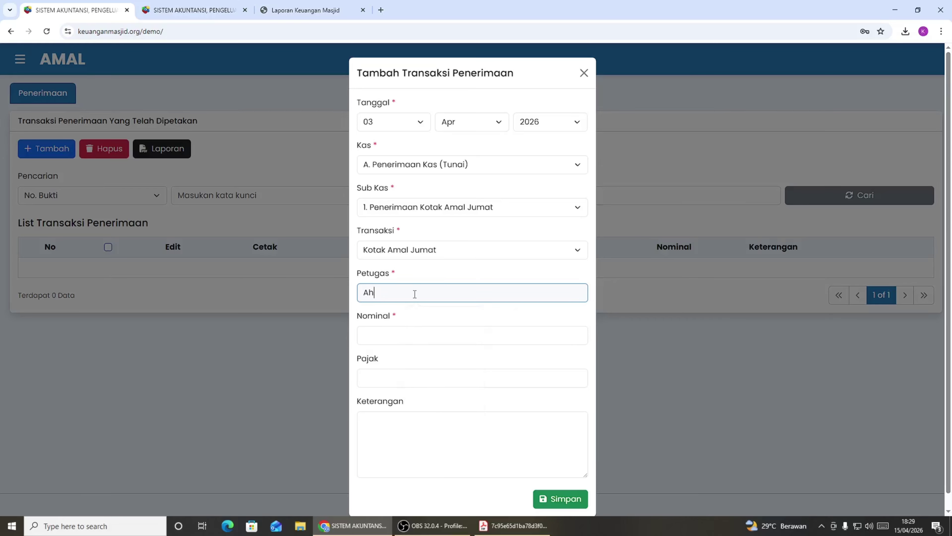
{"action": "type", "text": "mad"}
{"action": "left_click", "coordinate": [409, 336]}
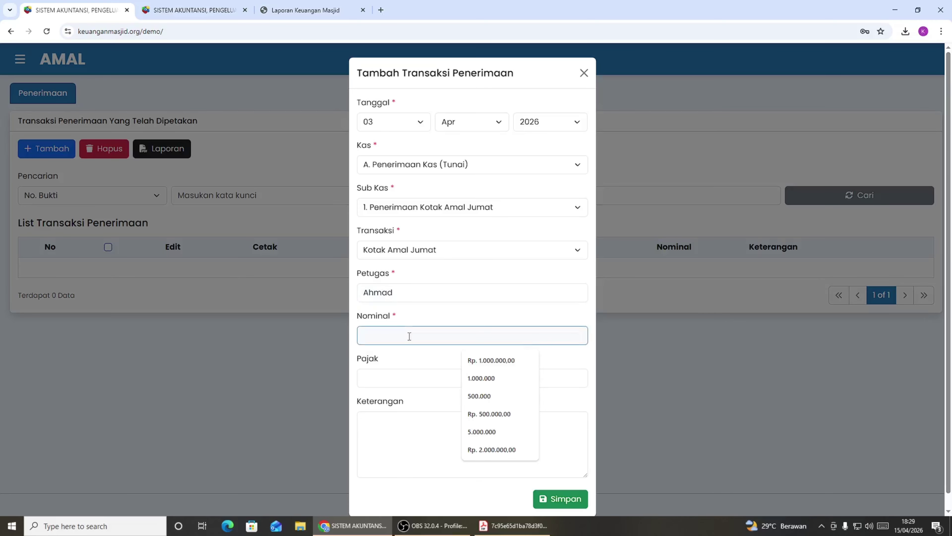
{"action": "type", "text": "10000"}
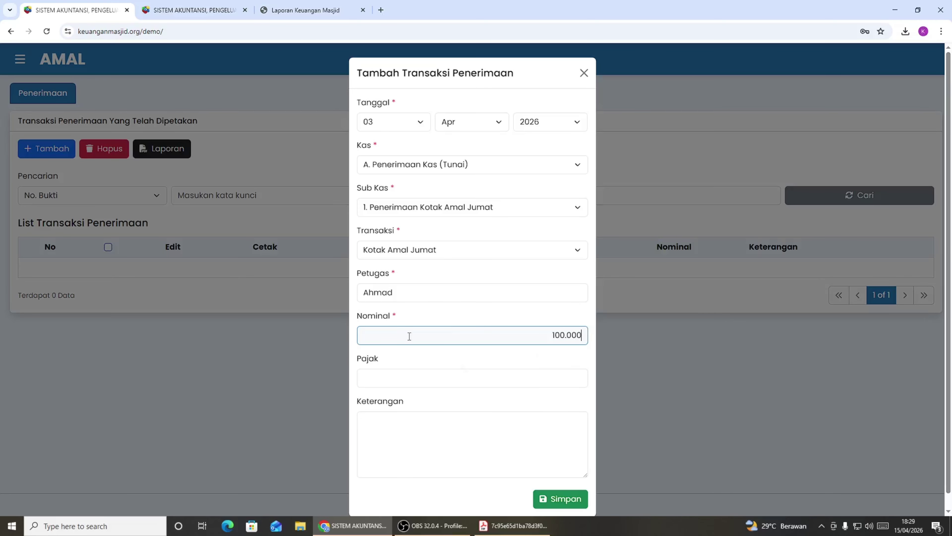
{"action": "left_click", "coordinate": [432, 429]}
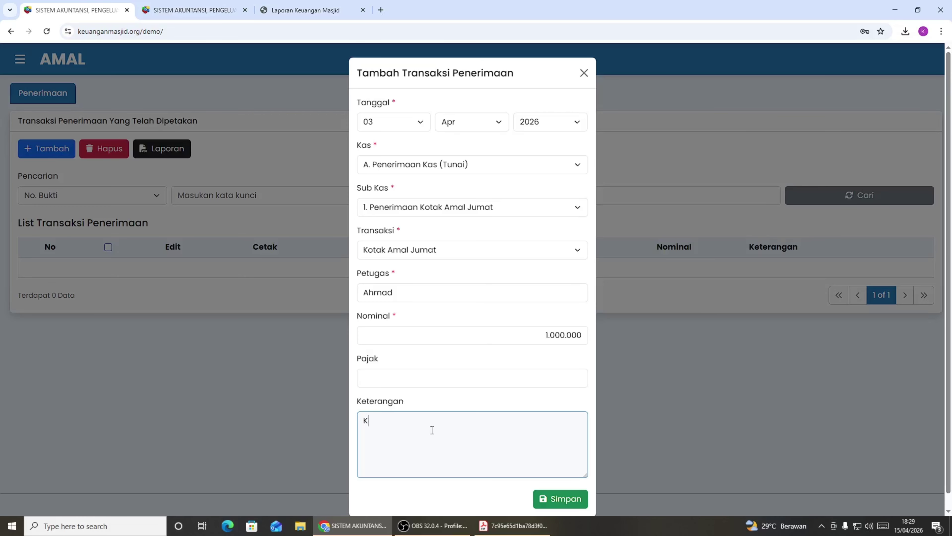
{"action": "type", "text": "Kotak Amal Jumat"}
{"action": "left_click", "coordinate": [547, 500]}
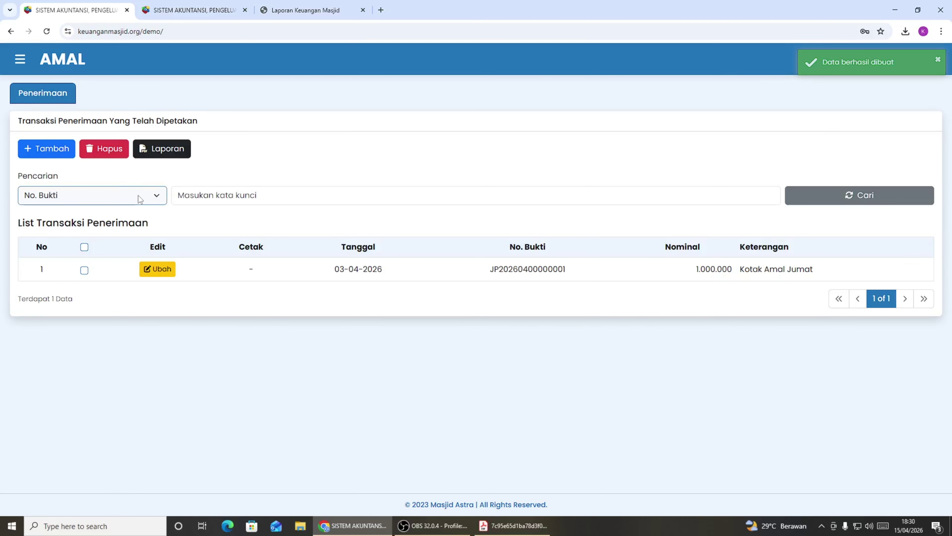
Start another mapped receipt transaction (Penerimaan) dated 05 Apr 2026.
{"action": "left_click", "coordinate": [47, 150]}
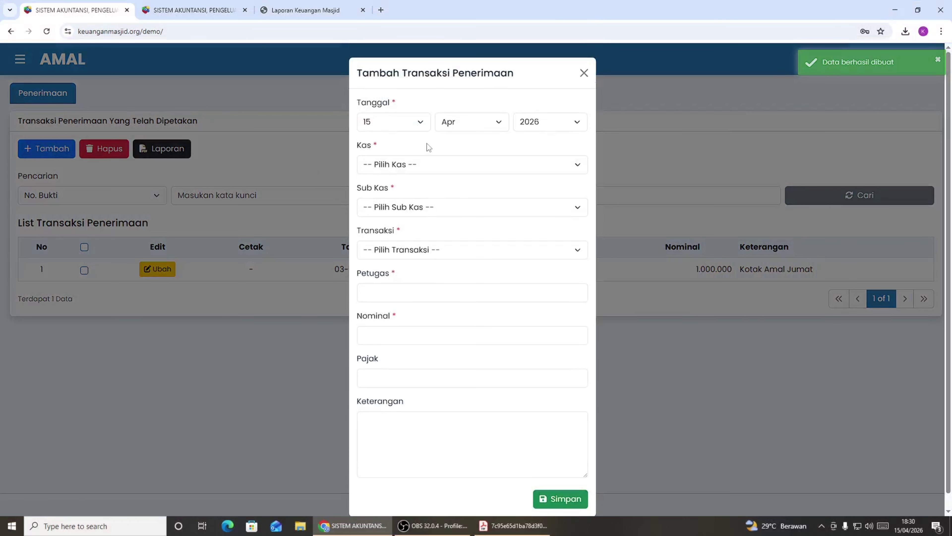
{"action": "left_click", "coordinate": [420, 121]}
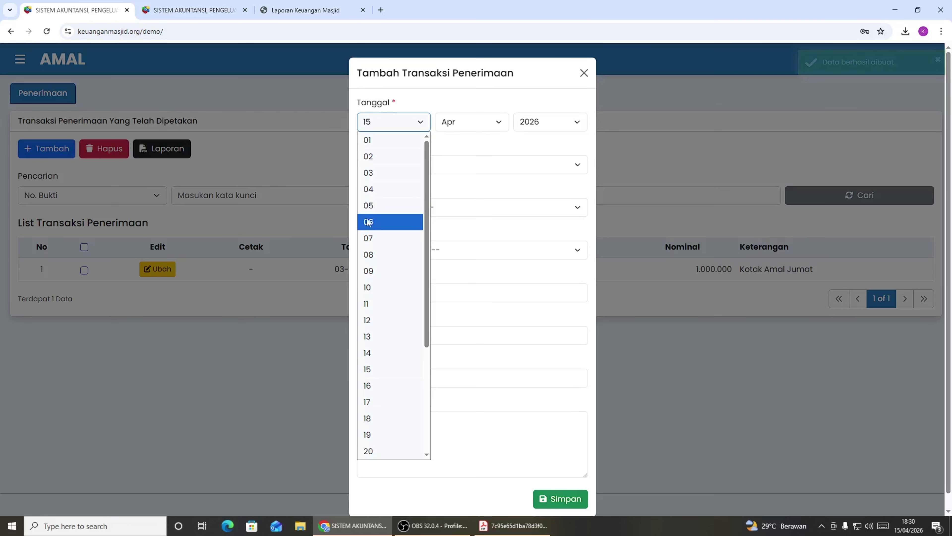
{"action": "left_click", "coordinate": [373, 205]}
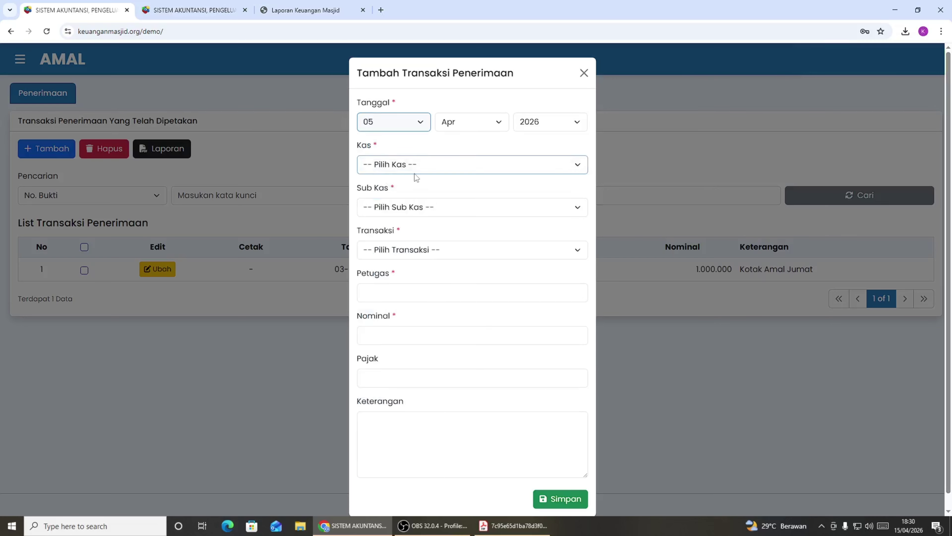
Assign the receipt to B. Penerimaan Via Transfer Bank, sub cash 1. Sumbangan Perusahaan and transaction Sumbangan Perusahaan.
{"action": "left_click", "coordinate": [414, 170]}
{"action": "left_click", "coordinate": [416, 215]}
{"action": "left_click", "coordinate": [416, 212]}
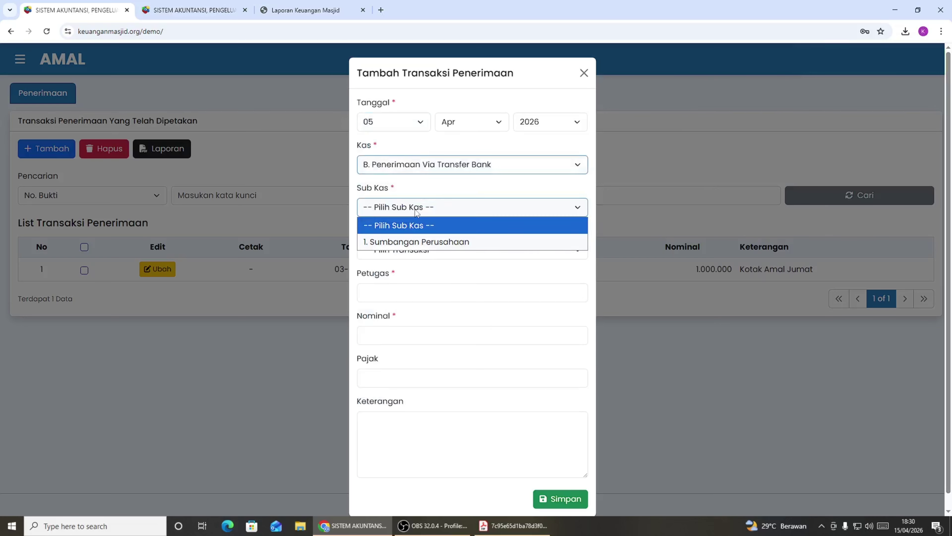
{"action": "left_click", "coordinate": [416, 241]}
{"action": "left_click", "coordinate": [413, 254]}
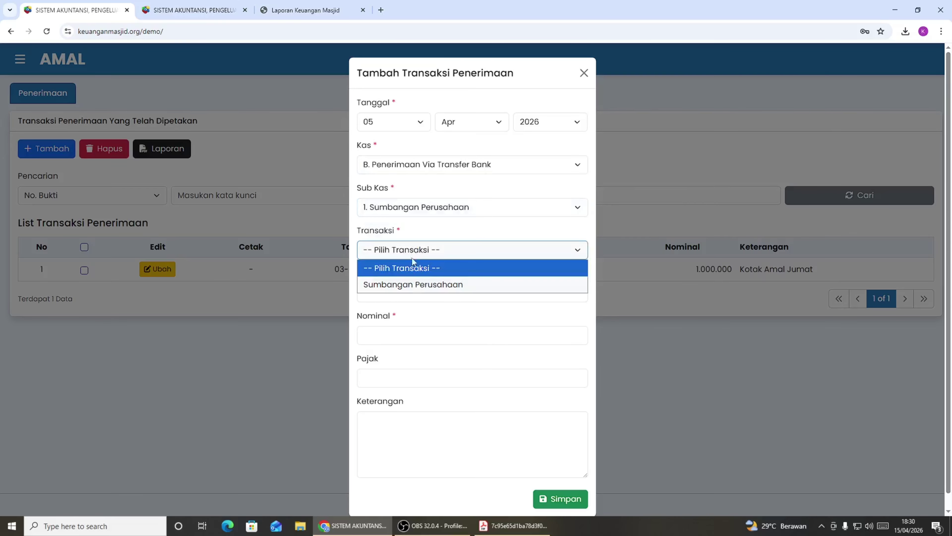
{"action": "left_click", "coordinate": [412, 285]}
Enter the officer's name as Petugas, 10.000.000 as Nominal and Sumbangan Perusahaan as Keterangan, and save the receipt.
{"action": "left_click", "coordinate": [405, 295]}
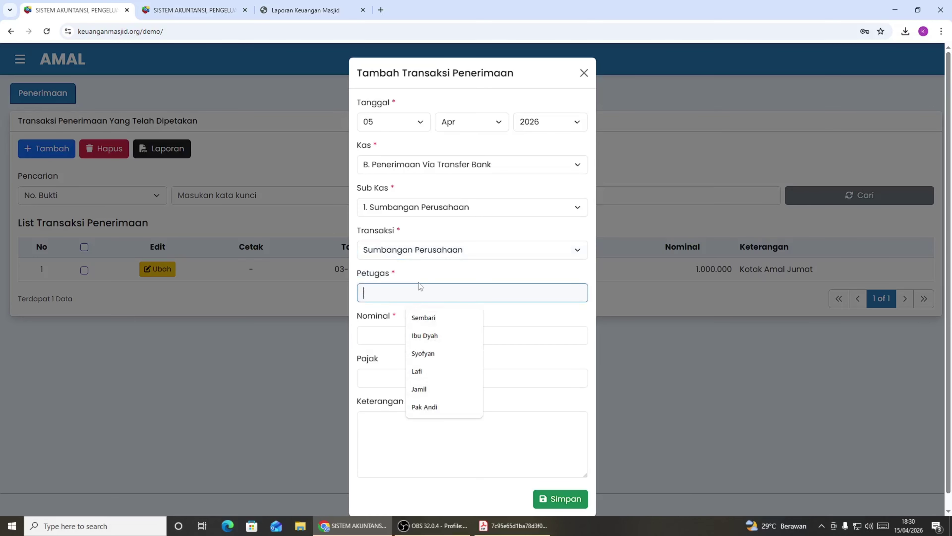
{"action": "type", "text": "Ahmad"}
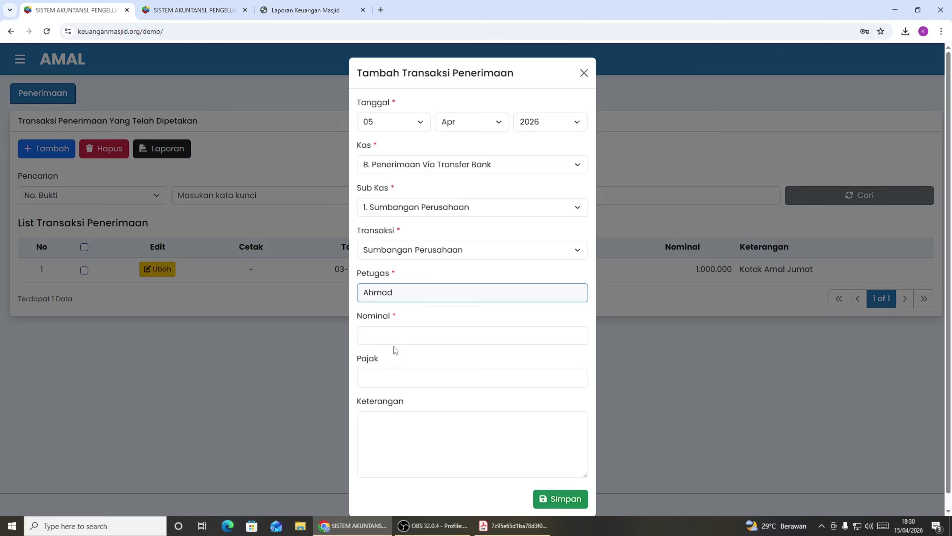
{"action": "left_click", "coordinate": [396, 338]}
{"action": "type", "text": "100000"}
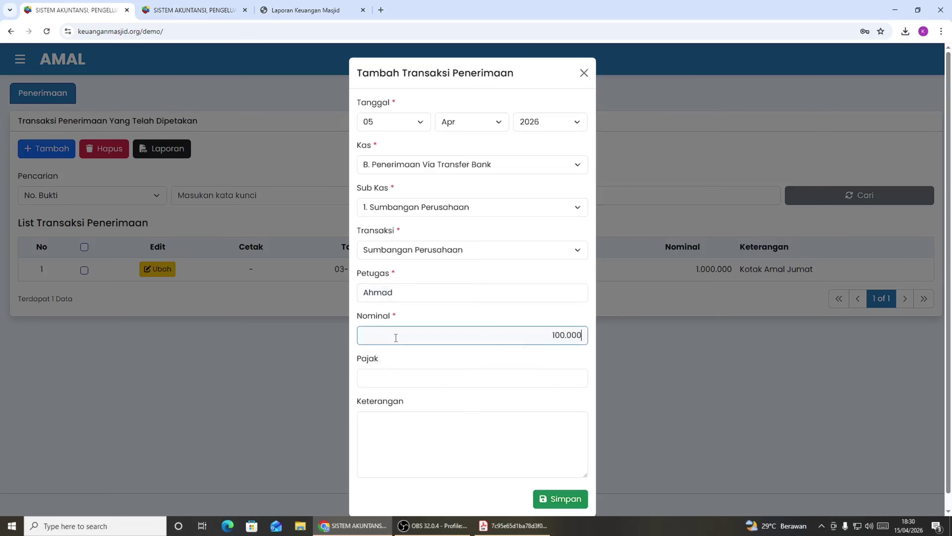
{"action": "left_click", "coordinate": [422, 454]}
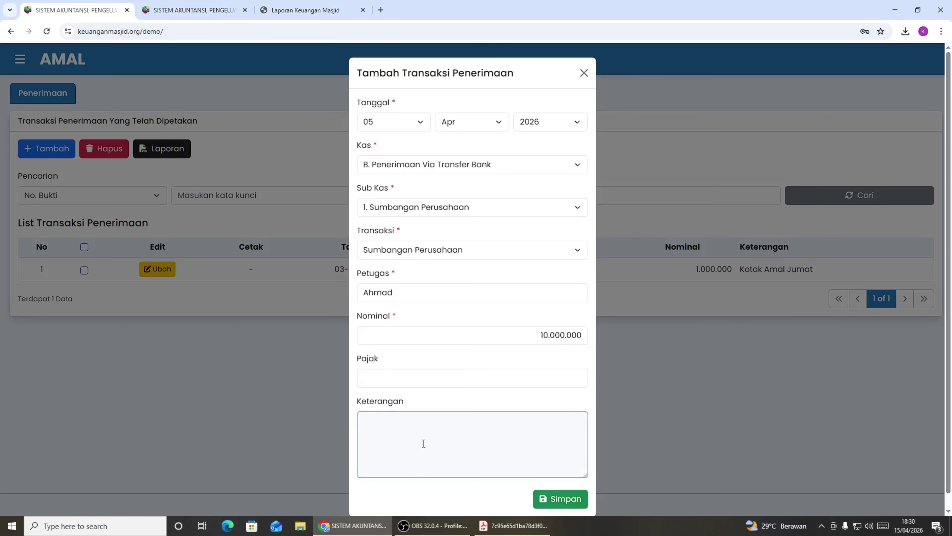
{"action": "type", "text": "Sumbangan Perusahaan"}
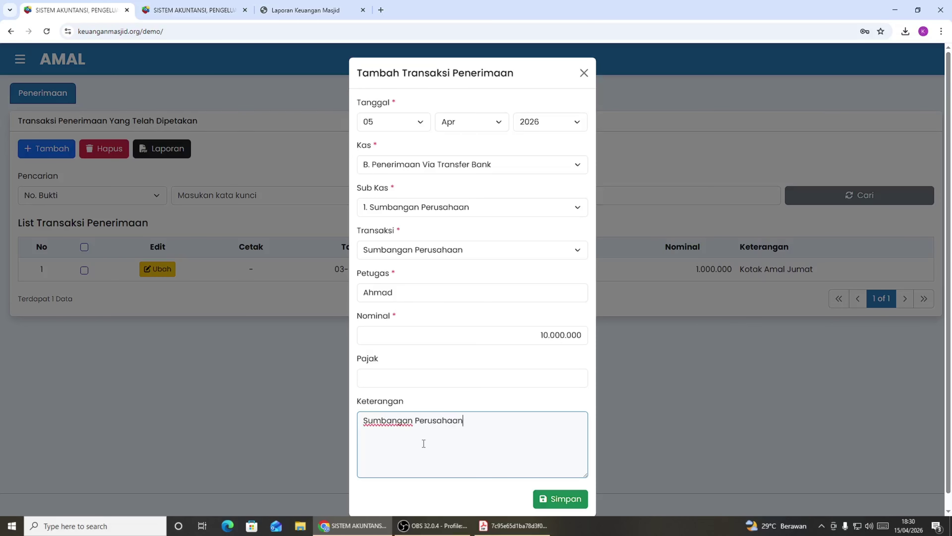
{"action": "left_click", "coordinate": [546, 500]}
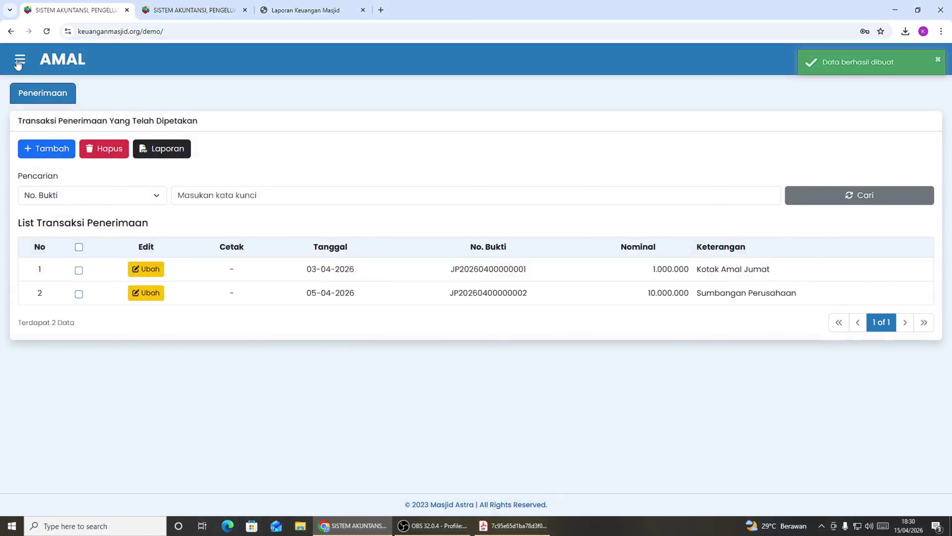
Open the receipt approvals (Persetujuan) and set the Kotak Amal Jumat receipt's approval to Sudah, saving the change.
{"action": "left_click", "coordinate": [17, 63]}
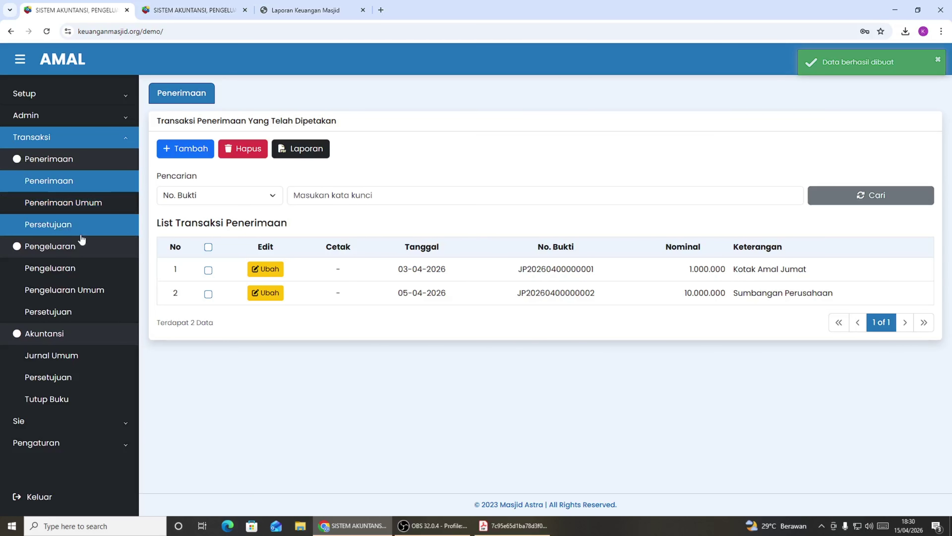
{"action": "left_click", "coordinate": [80, 229]}
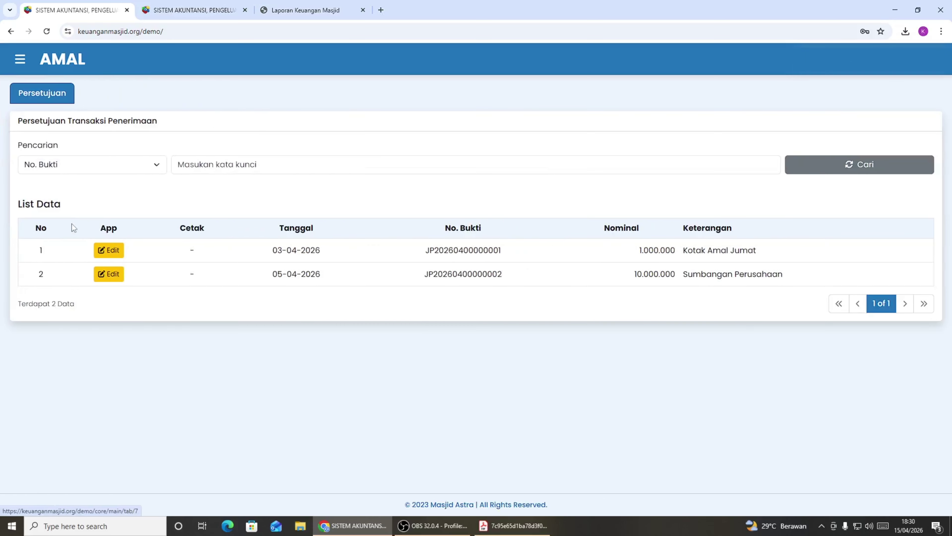
{"action": "left_click", "coordinate": [115, 251]}
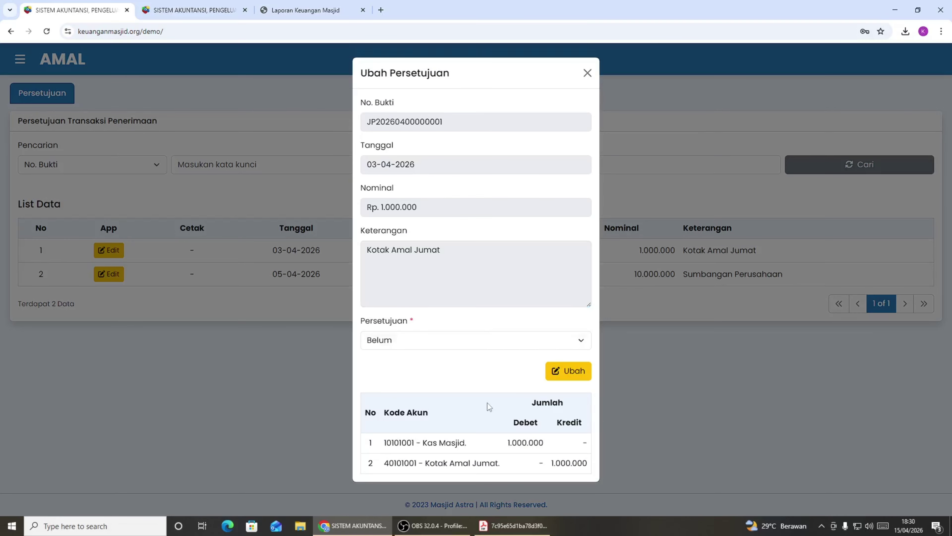
{"action": "left_click", "coordinate": [496, 337]}
{"action": "left_click", "coordinate": [452, 371]}
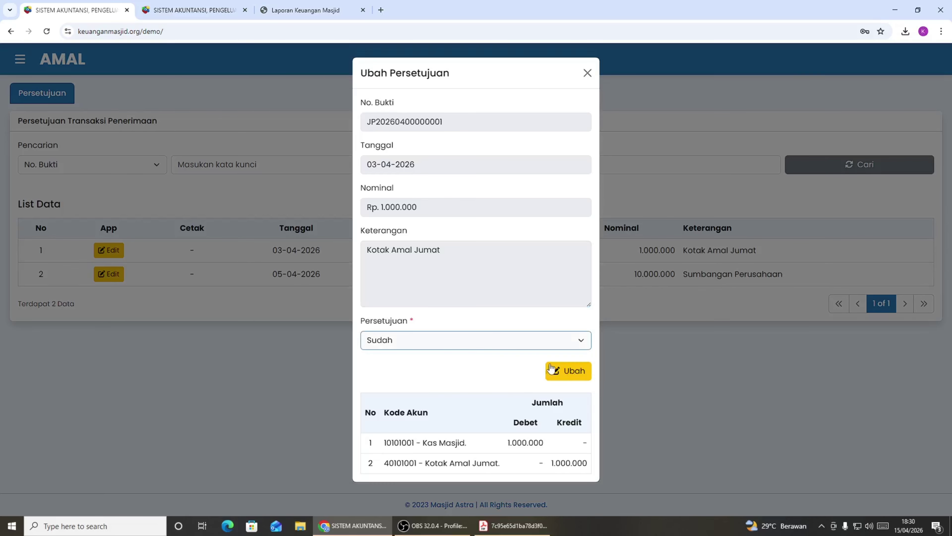
{"action": "left_click", "coordinate": [564, 368]}
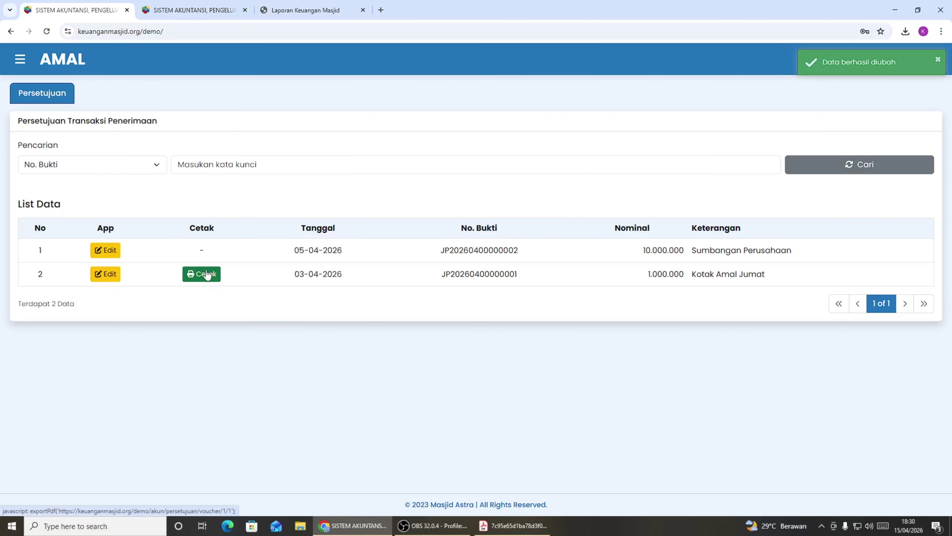
Set the approval of the Sumbangan Perusahaan receipt to Sudah and save it.
{"action": "left_click", "coordinate": [105, 251]}
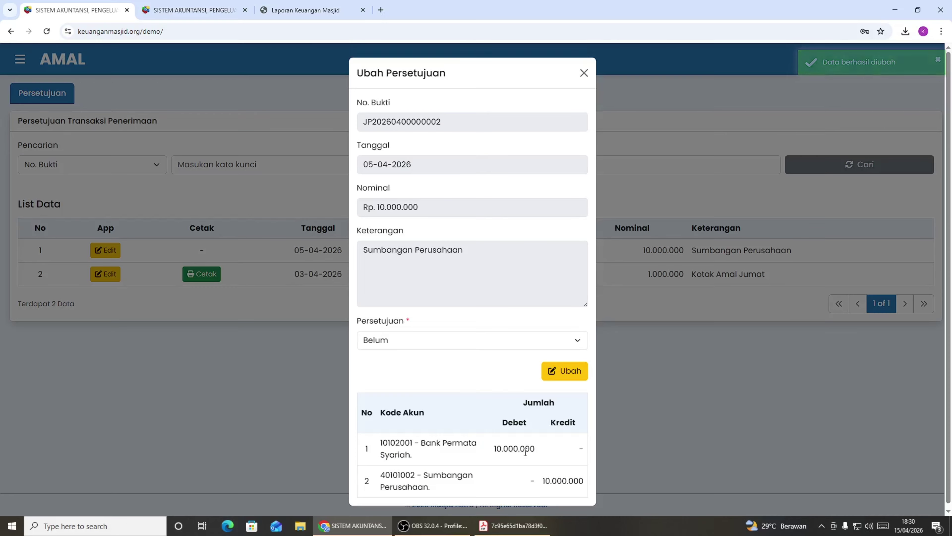
{"action": "left_click", "coordinate": [524, 339]}
{"action": "left_click", "coordinate": [431, 376]}
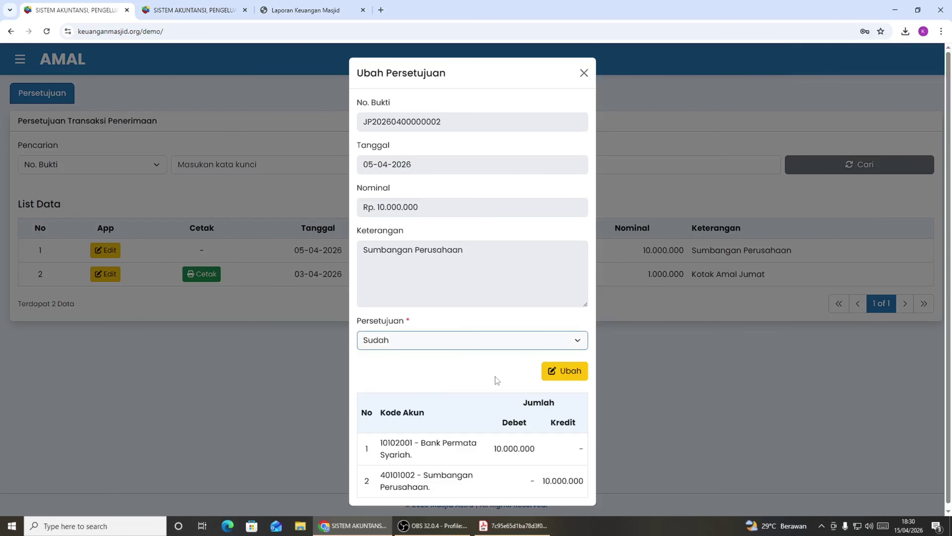
{"action": "left_click", "coordinate": [564, 373]}
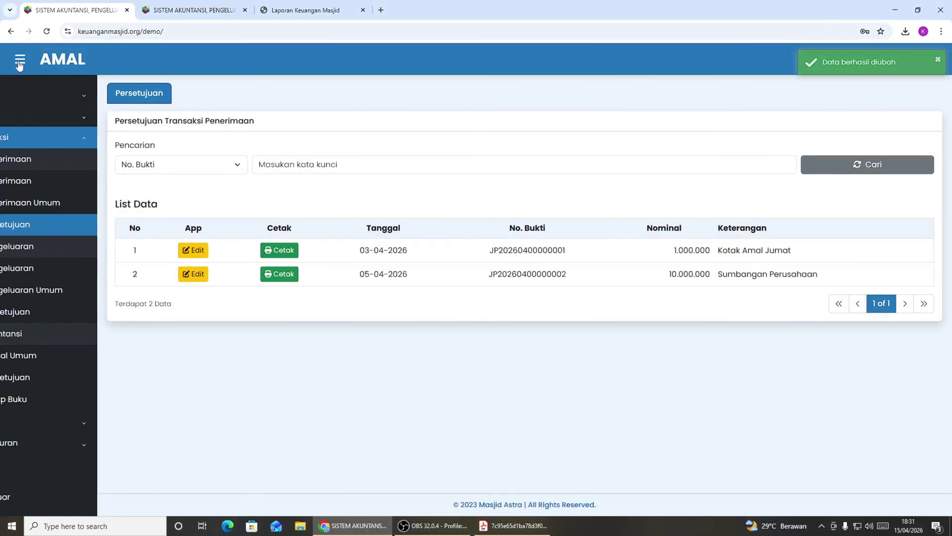
Print the voucher of the approved Kotak Amal Jumat receipt to view it as a PDF, and return to the browser.
{"action": "mouse_move", "coordinate": [4, 95]}
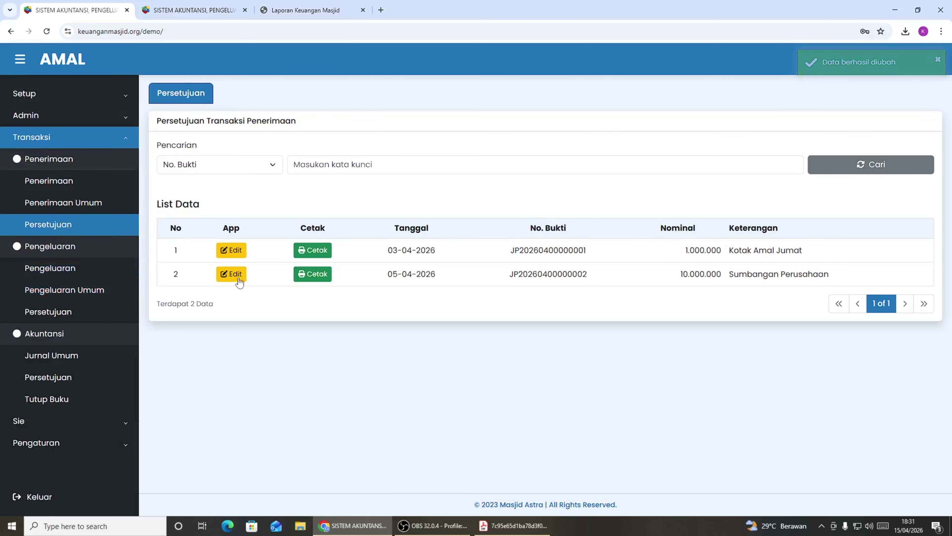
{"action": "left_click", "coordinate": [308, 250]}
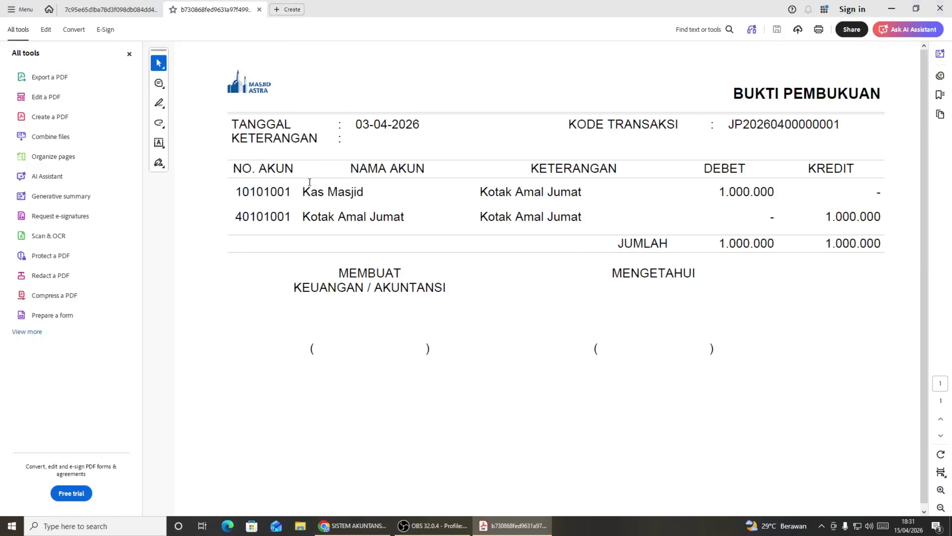
{"action": "left_click", "coordinate": [355, 526]}
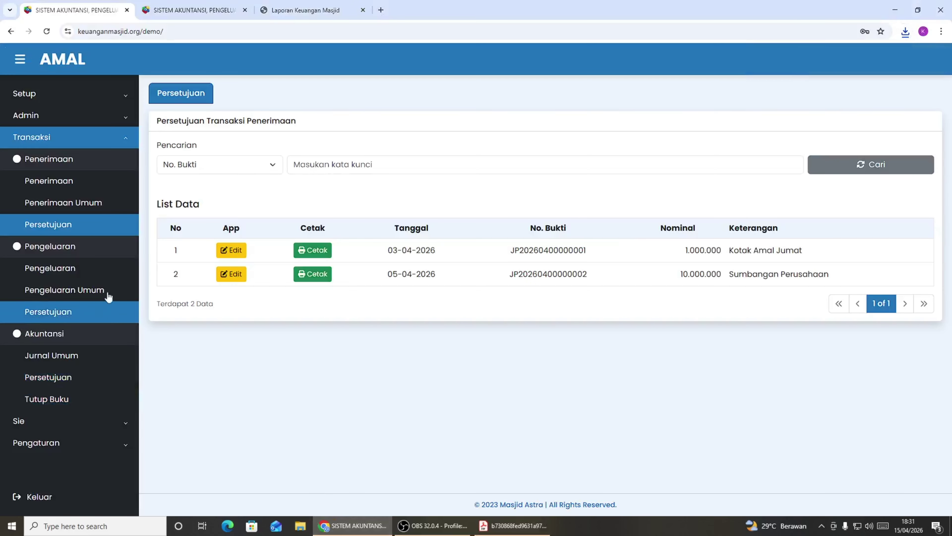
Add a new record to the Ustadz data under Pengeluaran, entering only the ustadz's name, and save it.
{"action": "left_click", "coordinate": [105, 277]}
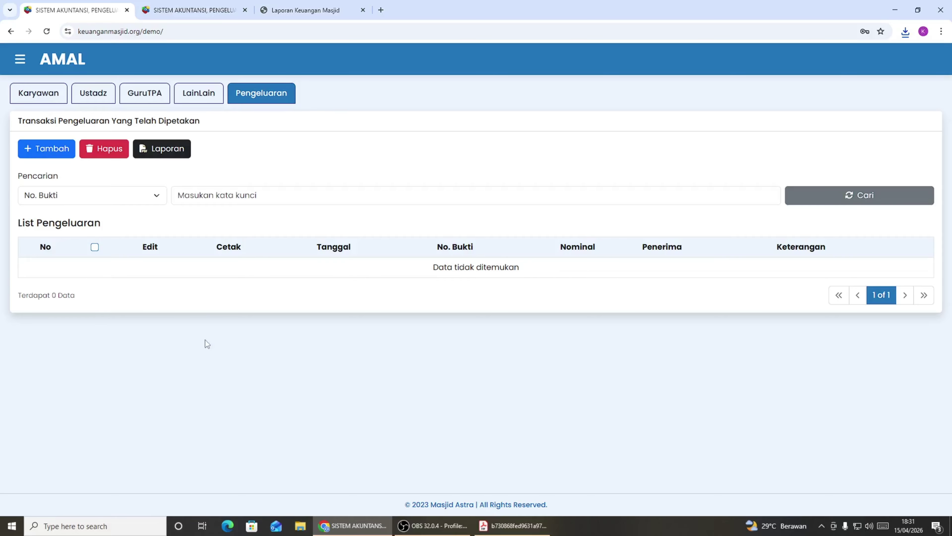
{"action": "left_click", "coordinate": [102, 97]}
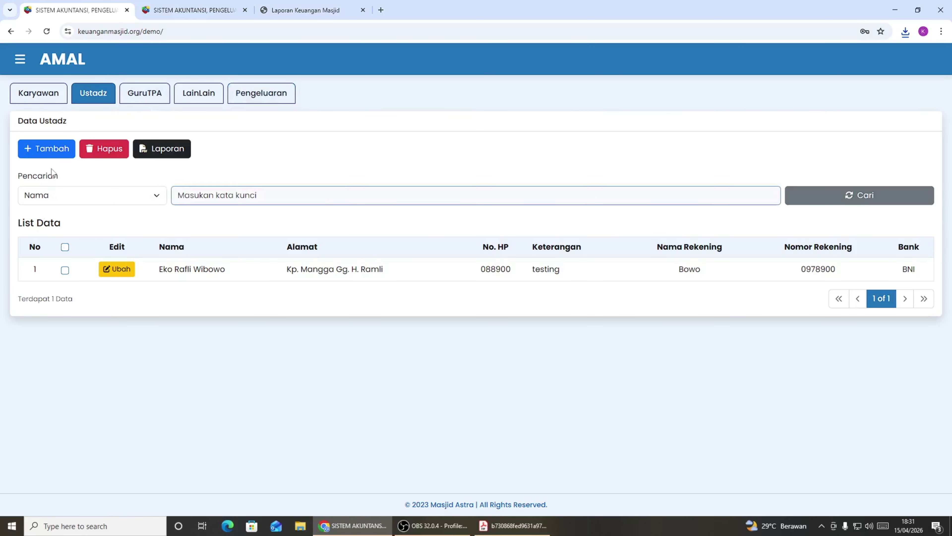
{"action": "left_click", "coordinate": [44, 149]}
{"action": "left_click", "coordinate": [439, 113]}
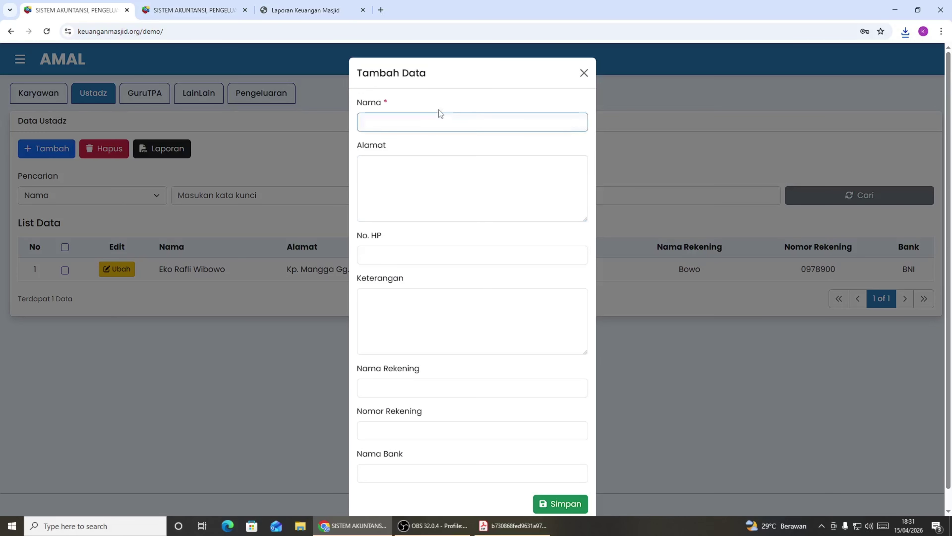
{"action": "left_click", "coordinate": [436, 121]}
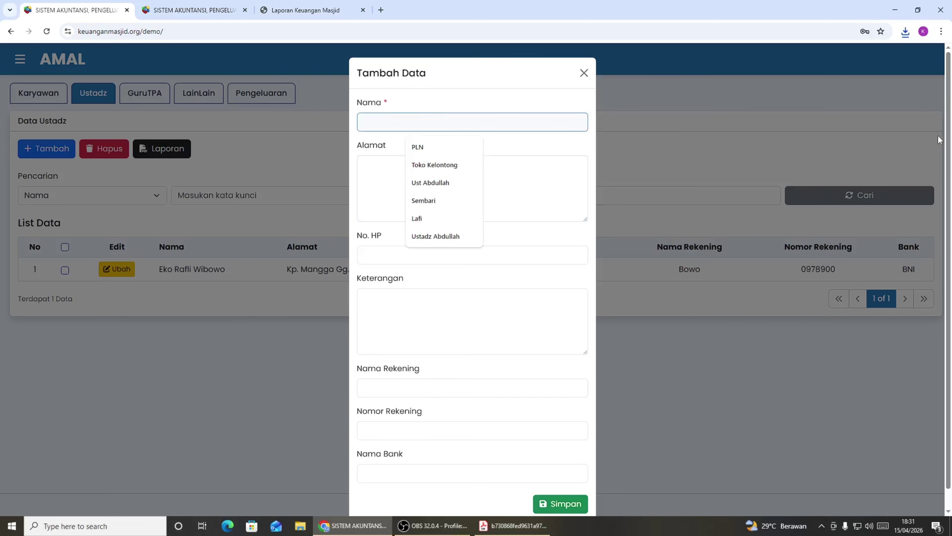
{"action": "type", "text": "Ustadz Syarif"}
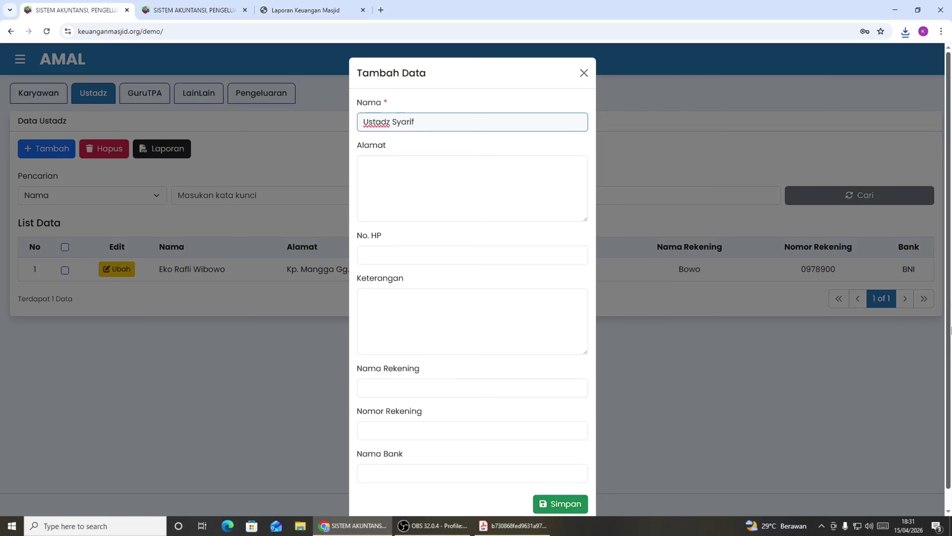
{"action": "left_click", "coordinate": [511, 345]}
{"action": "scroll", "coordinate": [511, 345], "scroll_direction": "down", "scroll_amount": 1}
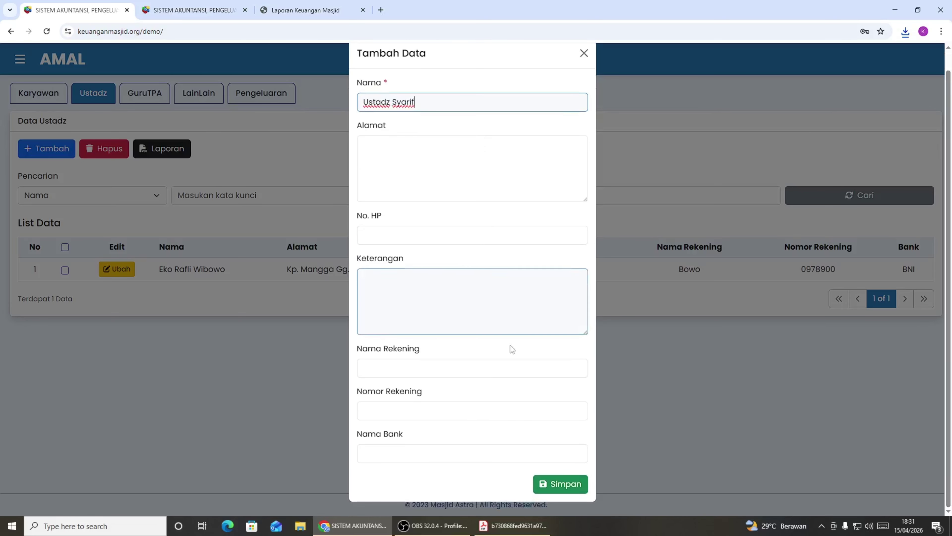
{"action": "left_click", "coordinate": [574, 484]}
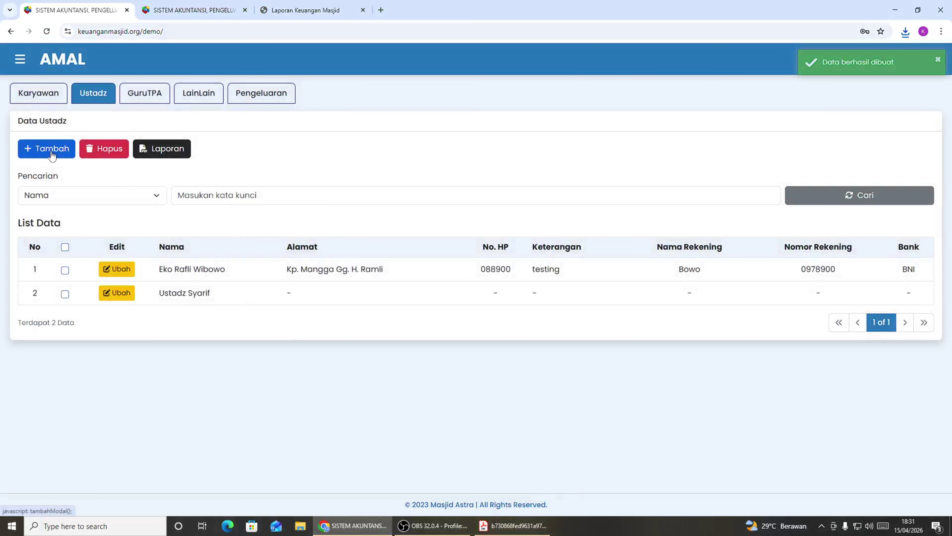
Add a vendor named Shodaqoh Mart to the LainLain data and save it.
{"action": "left_click", "coordinate": [198, 94]}
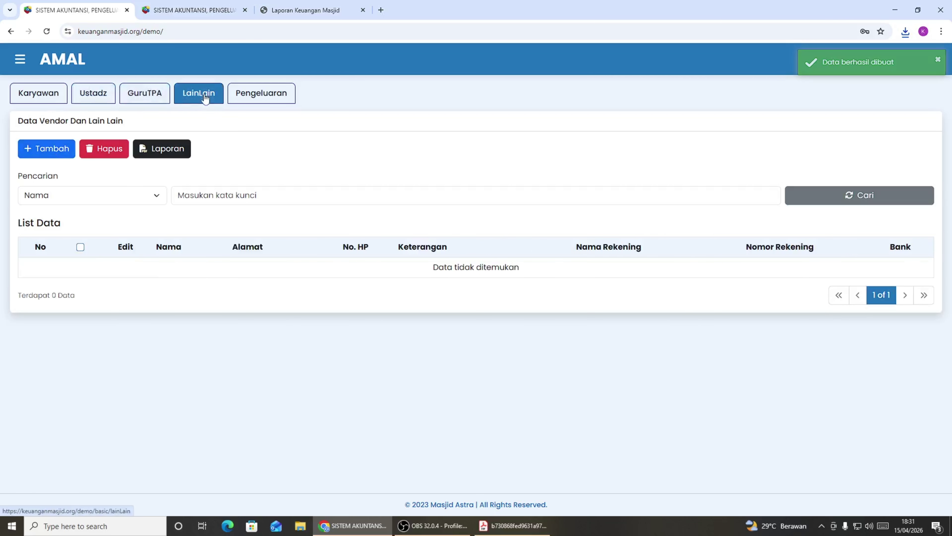
{"action": "left_click", "coordinate": [56, 150]}
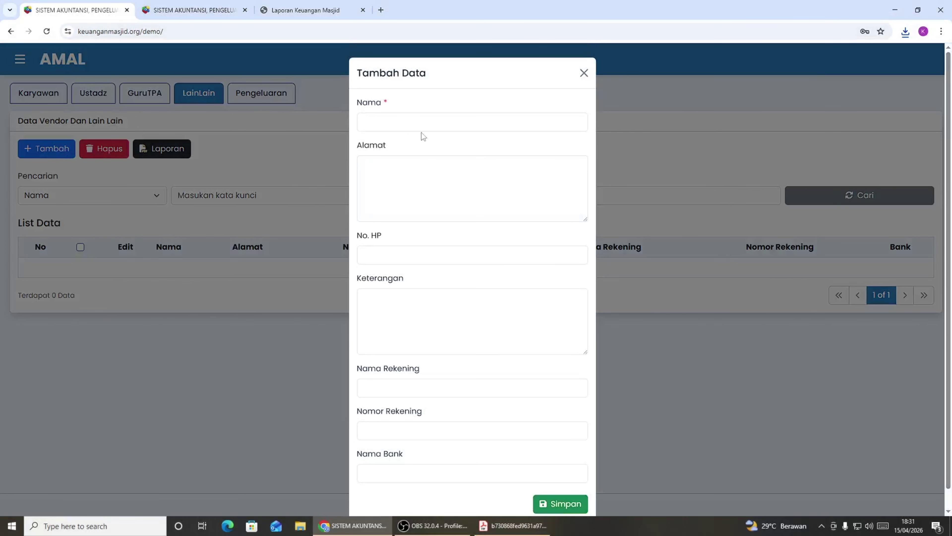
{"action": "left_click", "coordinate": [422, 119]}
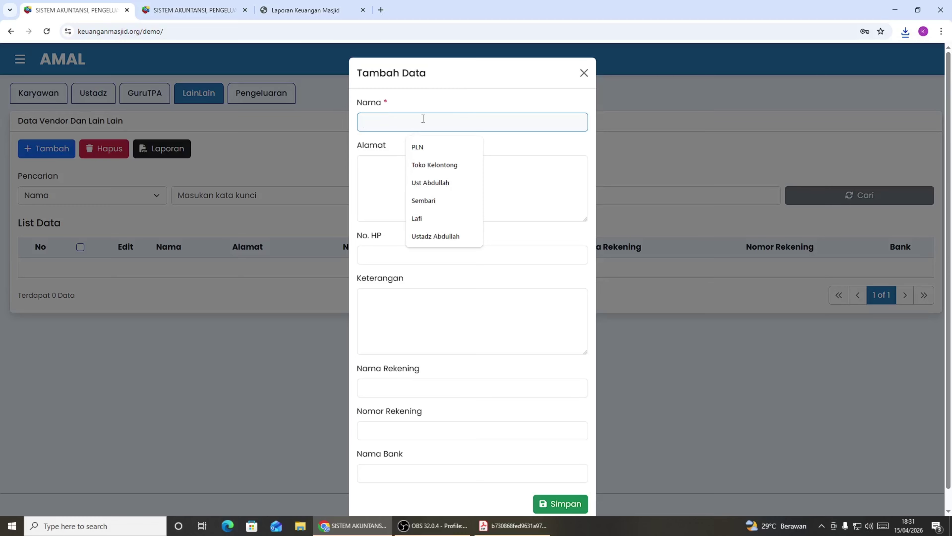
{"action": "type", "text": "Shodaqoh Mart"}
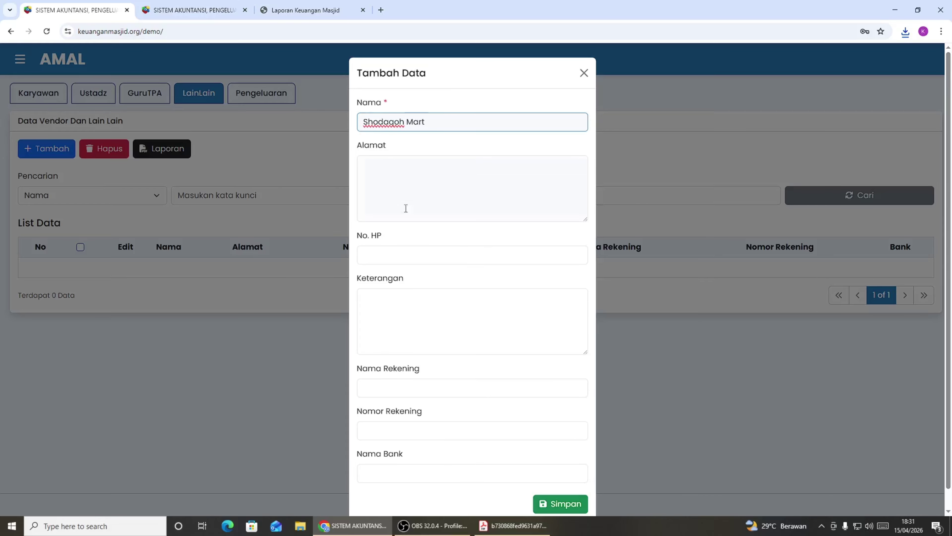
{"action": "left_click", "coordinate": [560, 503]}
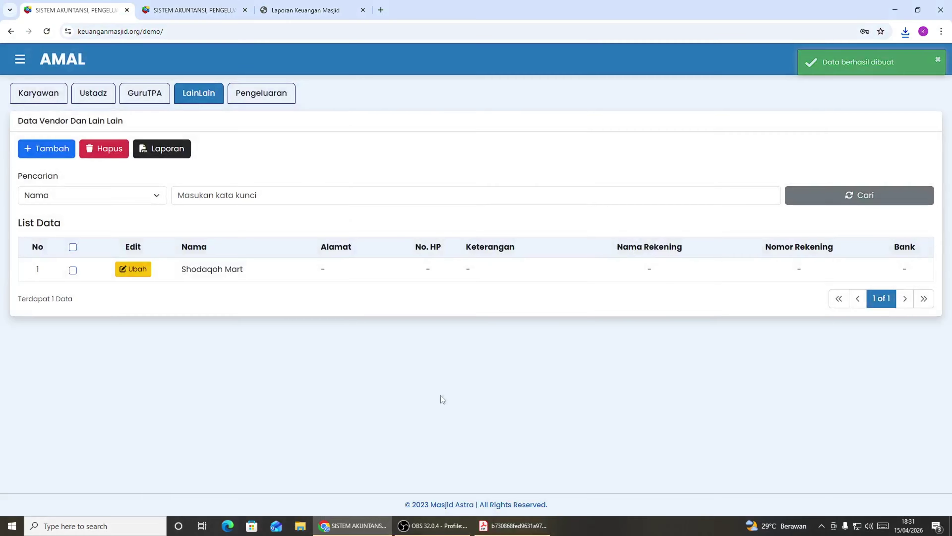
Add another vendor named PLN to the LainLain data, leaving the other fields empty, and save it.
{"action": "left_click", "coordinate": [23, 148]}
{"action": "left_click", "coordinate": [379, 123]}
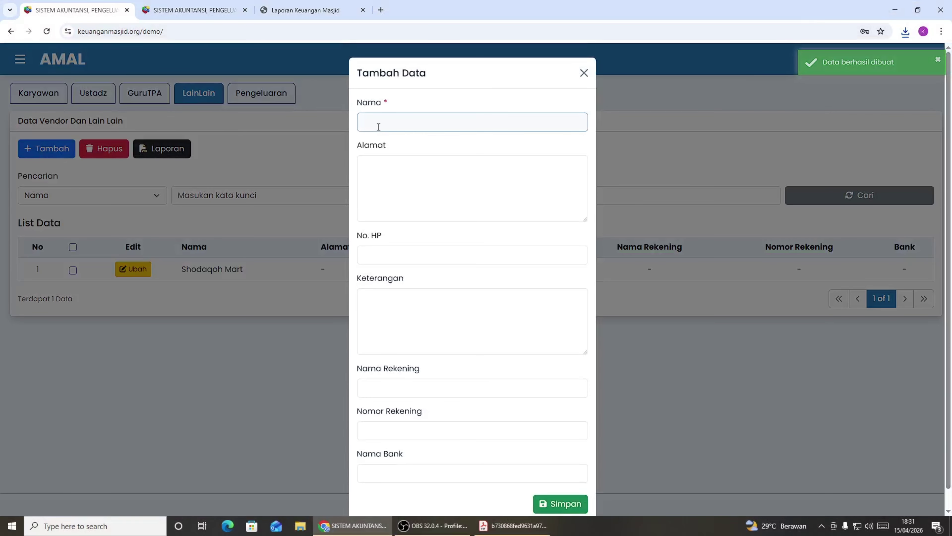
{"action": "type", "text": "PLN"}
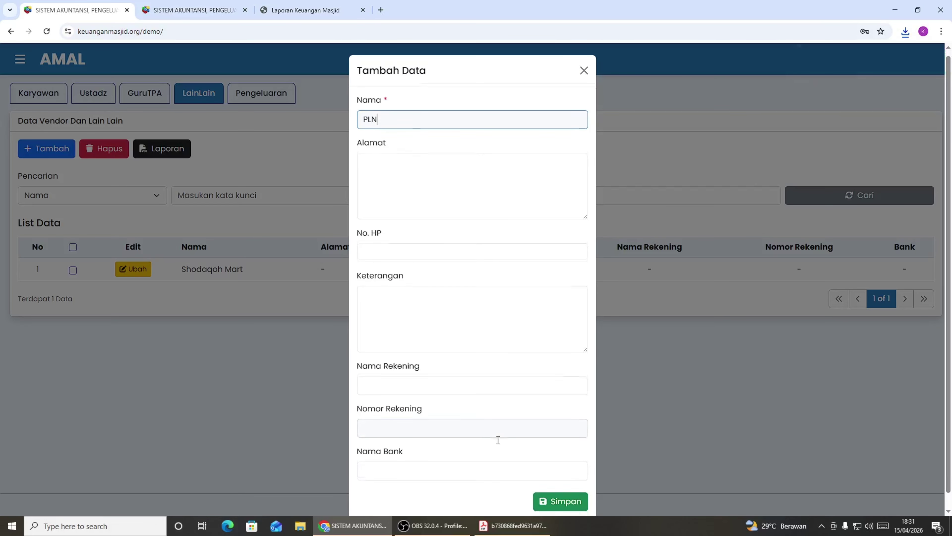
{"action": "scroll", "coordinate": [569, 481], "scroll_direction": "down", "scroll_amount": 1}
{"action": "left_click", "coordinate": [569, 481]}
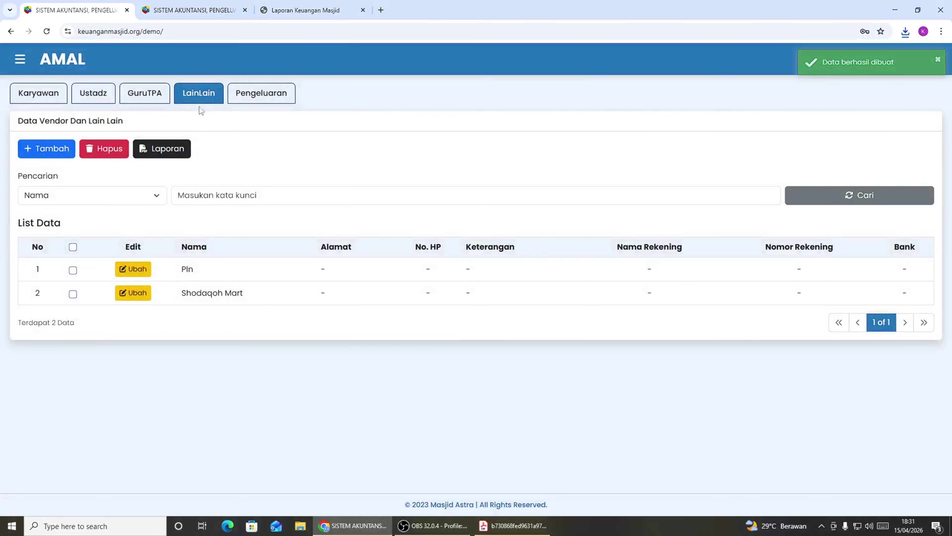
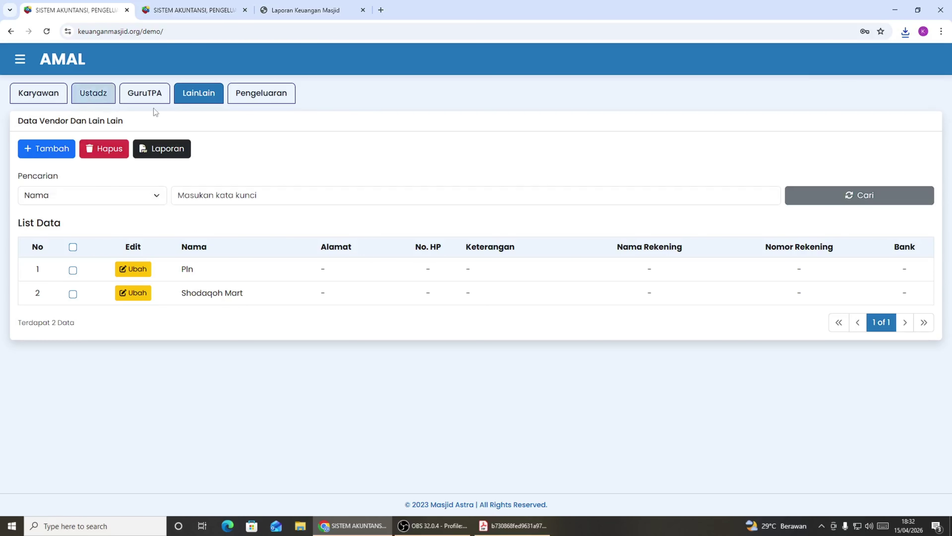
Start a new transaction in the Pengeluaran list and date it 03 Apr 2026, consulting the system calendar.
{"action": "left_click", "coordinate": [255, 97]}
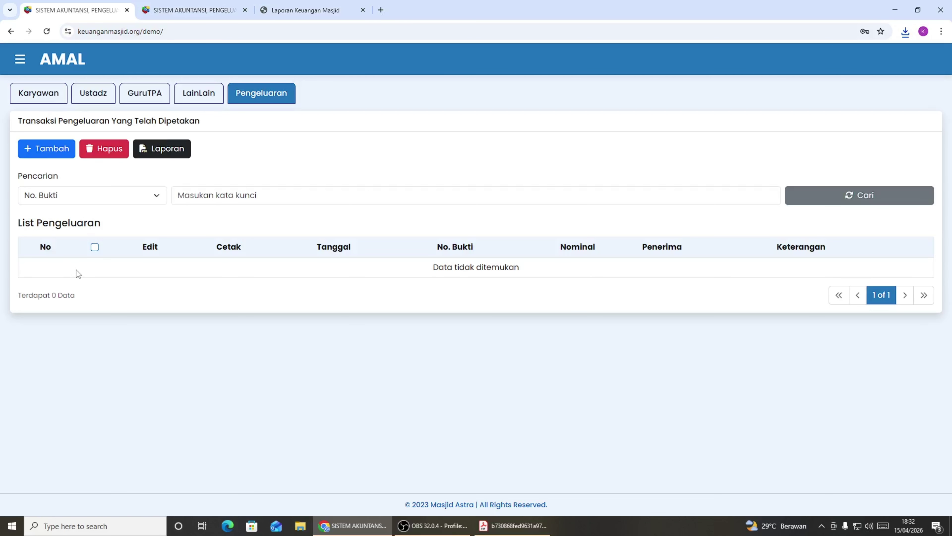
{"action": "left_click", "coordinate": [41, 150]}
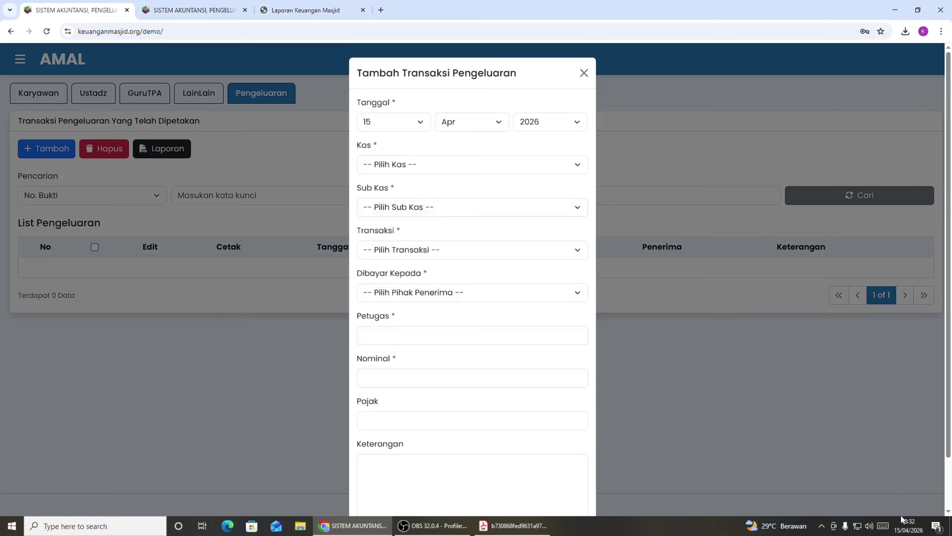
{"action": "left_click", "coordinate": [908, 525]}
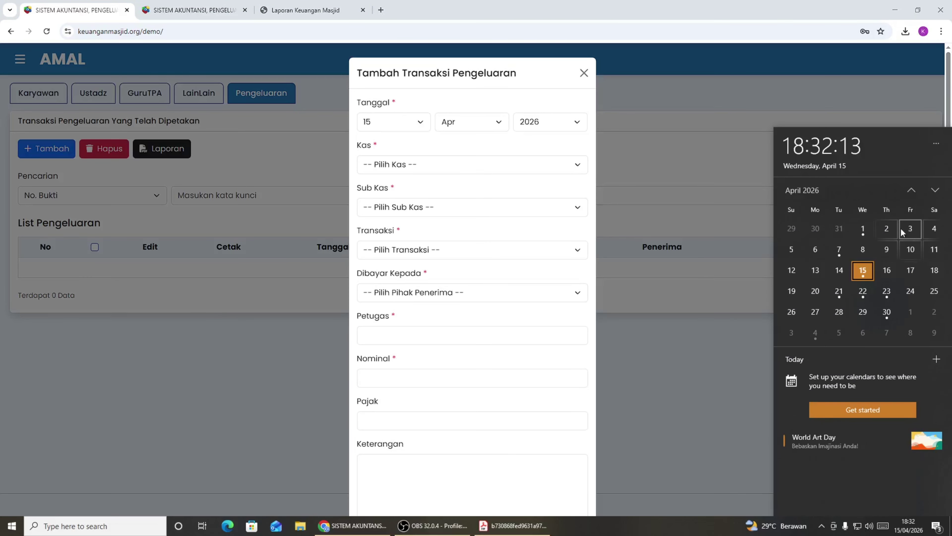
{"action": "left_click", "coordinate": [394, 122]}
{"action": "left_click", "coordinate": [387, 156]}
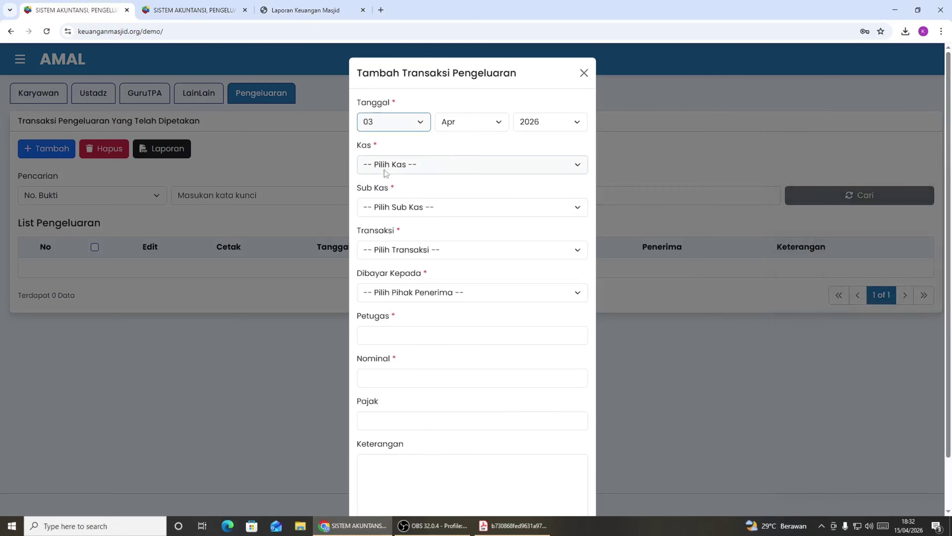
{"action": "left_click", "coordinate": [471, 125]}
{"action": "left_click", "coordinate": [462, 185]}
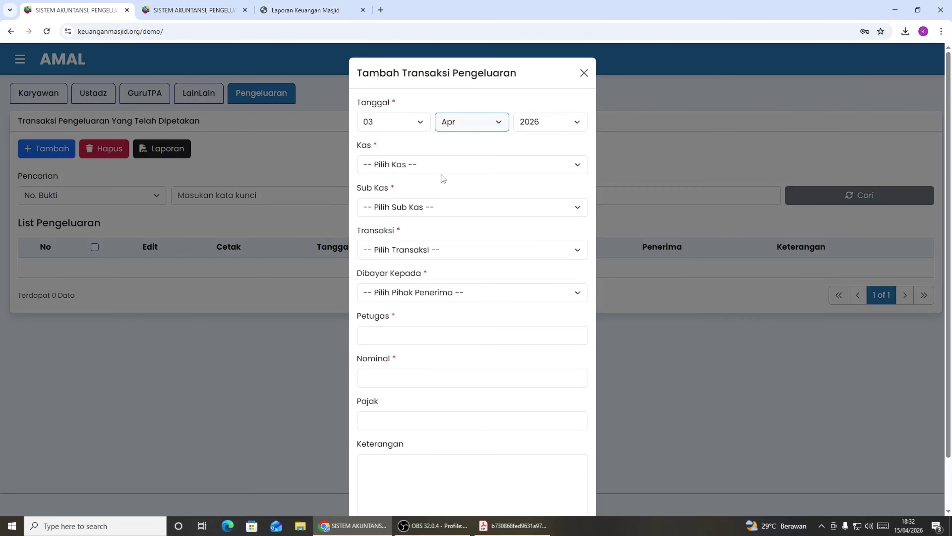
Set the expenditure's Kas to C. Pengeluaran Tunai, Sub Kas to 1. Honor Khatib Jumat and Transaksi to Honor Khatib Jumat.
{"action": "left_click", "coordinate": [441, 170]}
{"action": "left_click", "coordinate": [432, 201]}
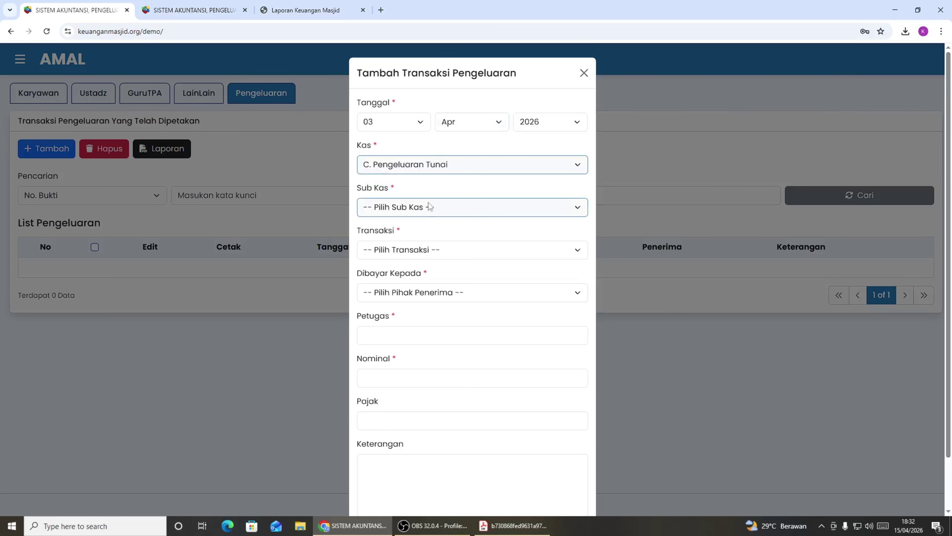
{"action": "left_click", "coordinate": [429, 203]}
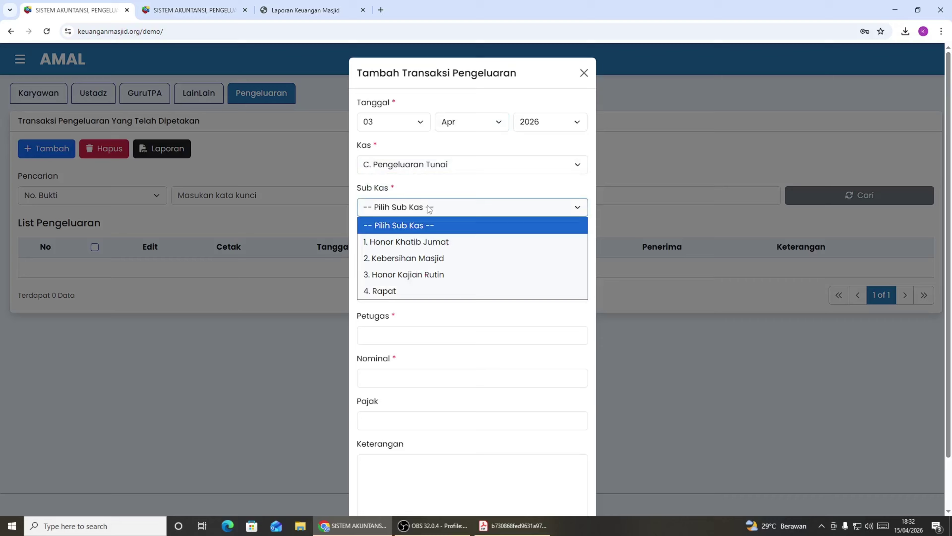
{"action": "left_click", "coordinate": [430, 243]}
{"action": "left_click", "coordinate": [432, 251]}
{"action": "left_click", "coordinate": [419, 284]}
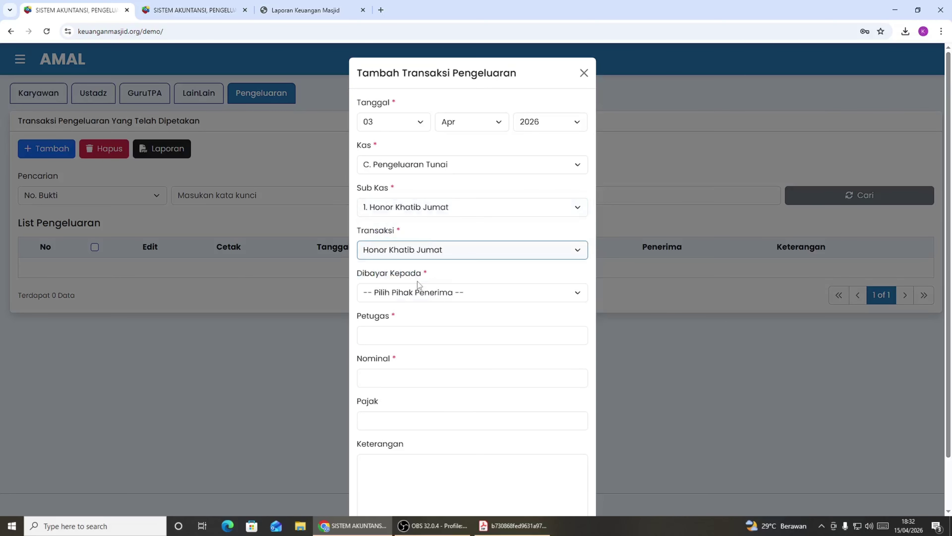
Choose the newly registered ustadz as payee, fill in the officer's name as Petugas and set the Nominal to 500.000.
{"action": "left_click", "coordinate": [415, 292]}
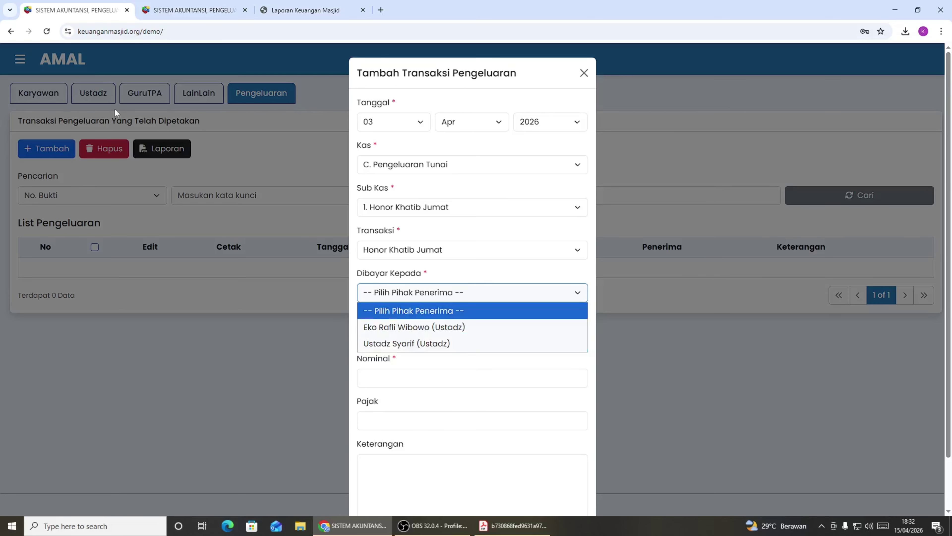
{"action": "left_click", "coordinate": [407, 343]}
{"action": "left_click", "coordinate": [405, 335]}
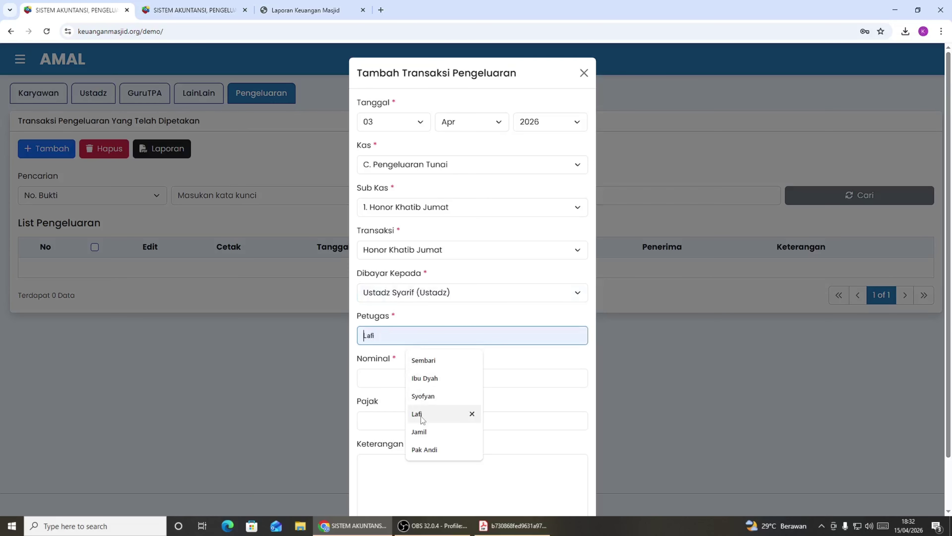
{"action": "left_click", "coordinate": [422, 450]}
{"action": "left_click", "coordinate": [396, 381]}
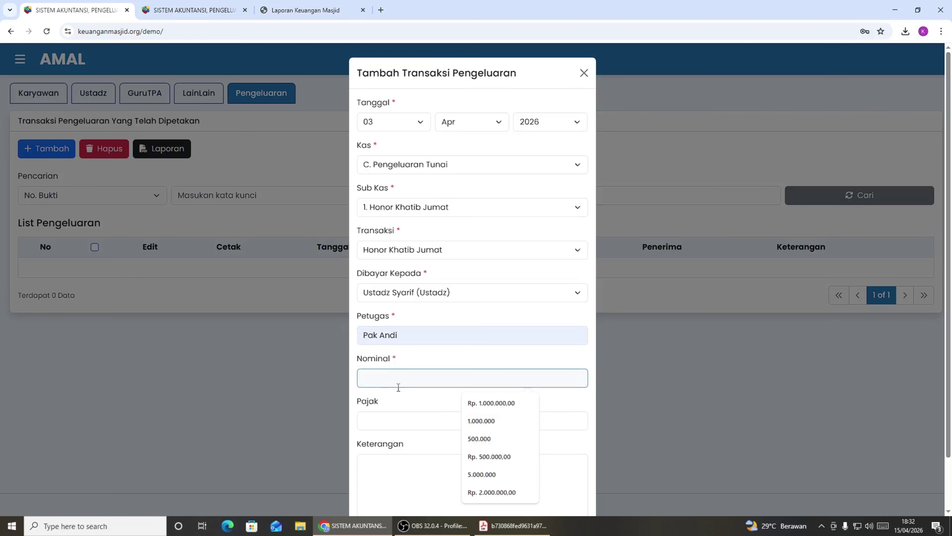
{"action": "type", "text": "5000000"}
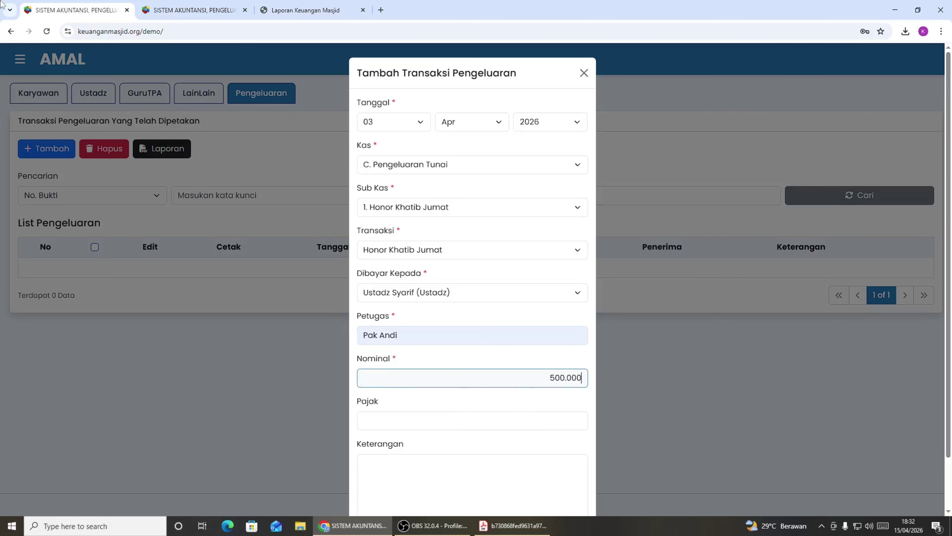
Enter Honor Khotib Jumat as the Keterangan and save the expenditure transaction.
{"action": "left_click", "coordinate": [387, 470]}
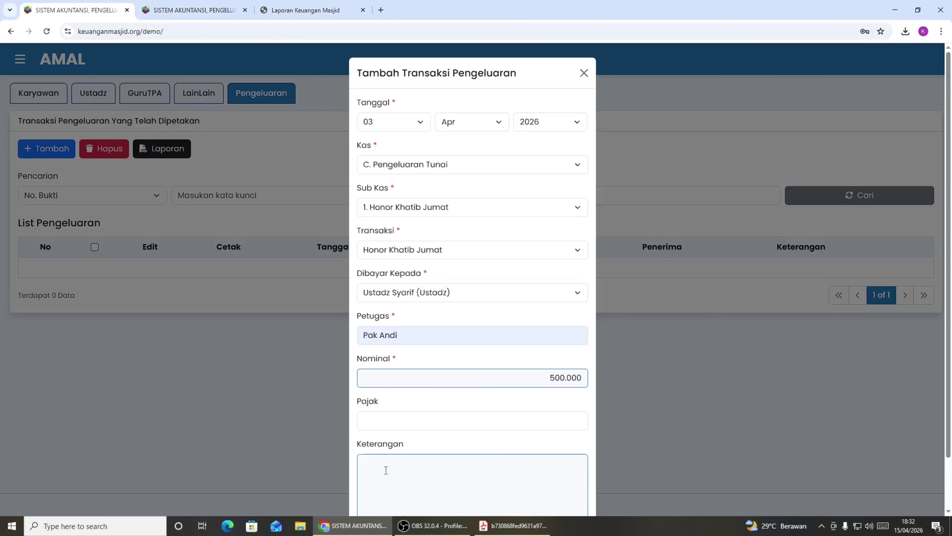
{"action": "type", "text": "Ho"}
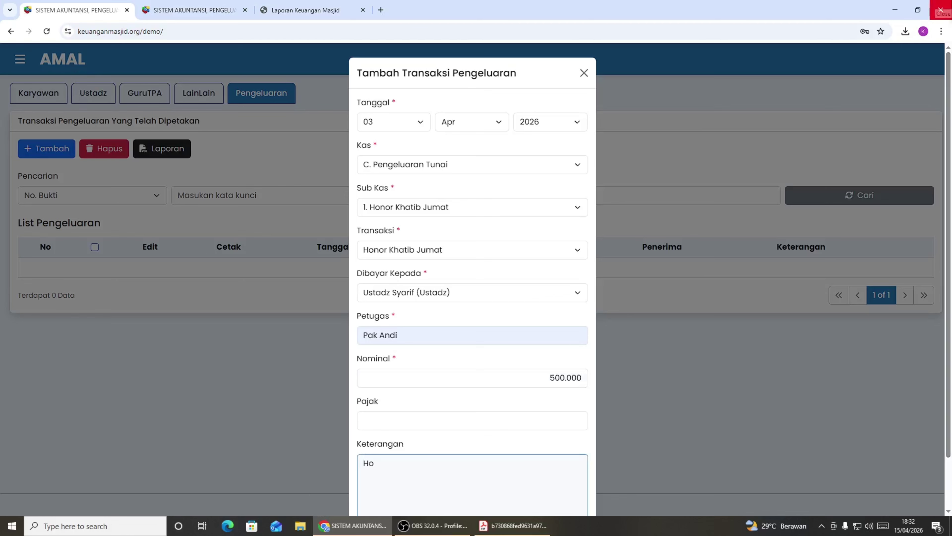
{"action": "type", "text": "nor Khotib Jumat"}
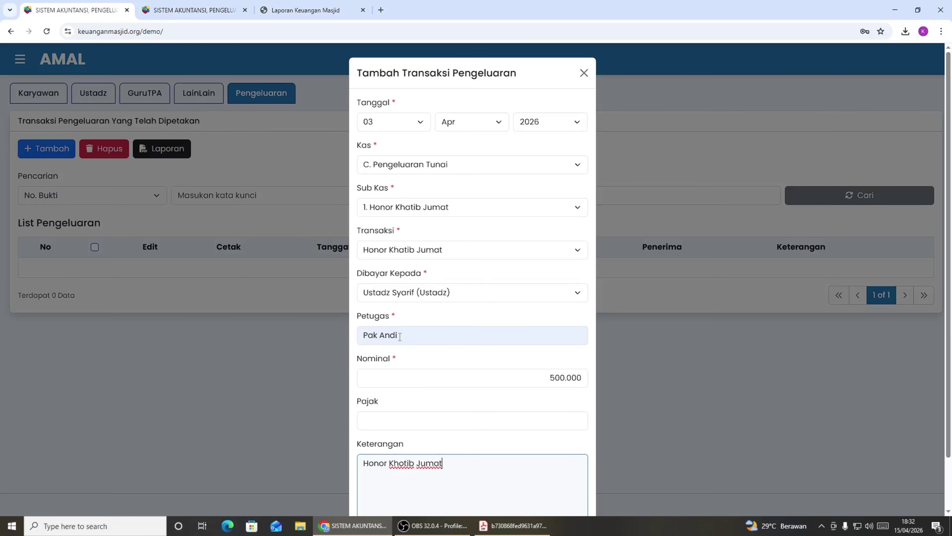
{"action": "scroll", "coordinate": [569, 488], "scroll_direction": "down", "scroll_amount": 1}
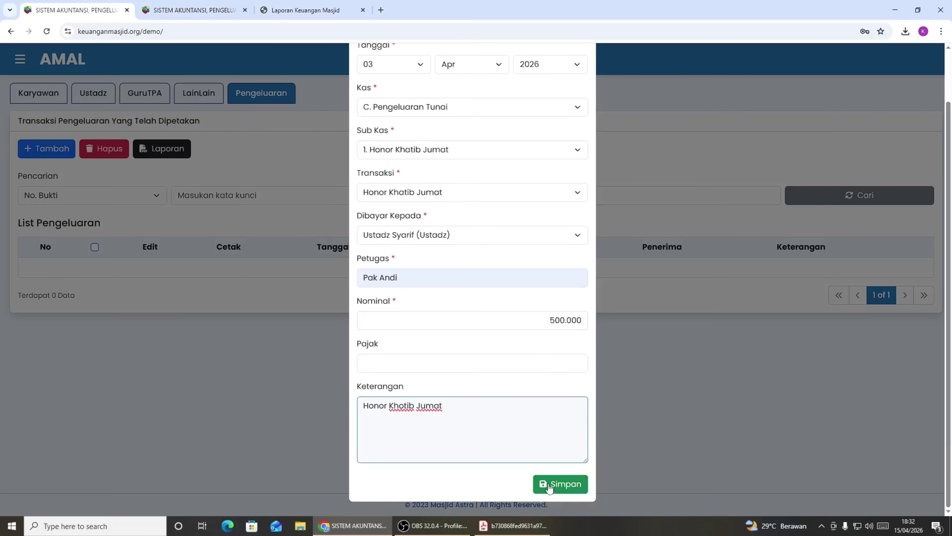
{"action": "left_click", "coordinate": [569, 488]}
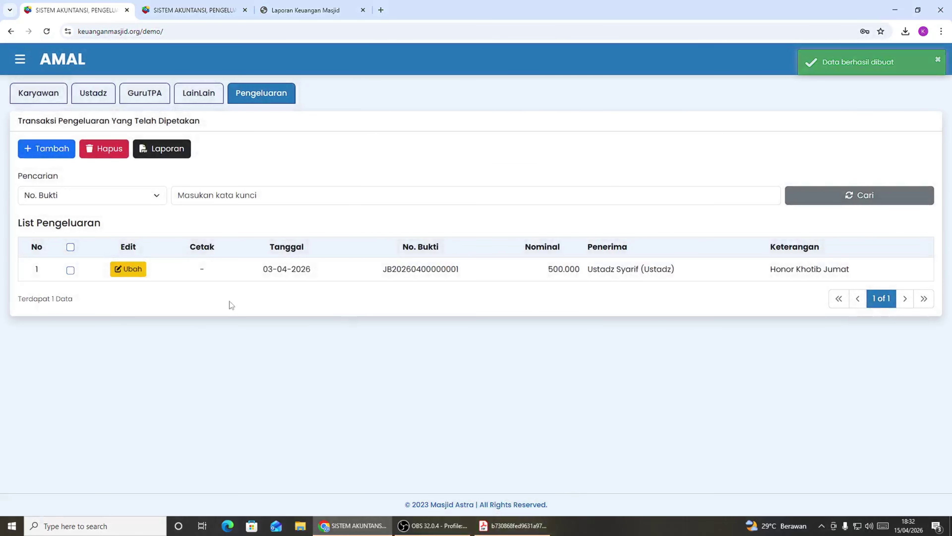
Start a new expenditure dated 10 Apr 2026 with Kas C. Pengeluaran Tunai, Sub Kas 4. Rapat and Transaksi Rapat.
{"action": "left_click", "coordinate": [63, 149]}
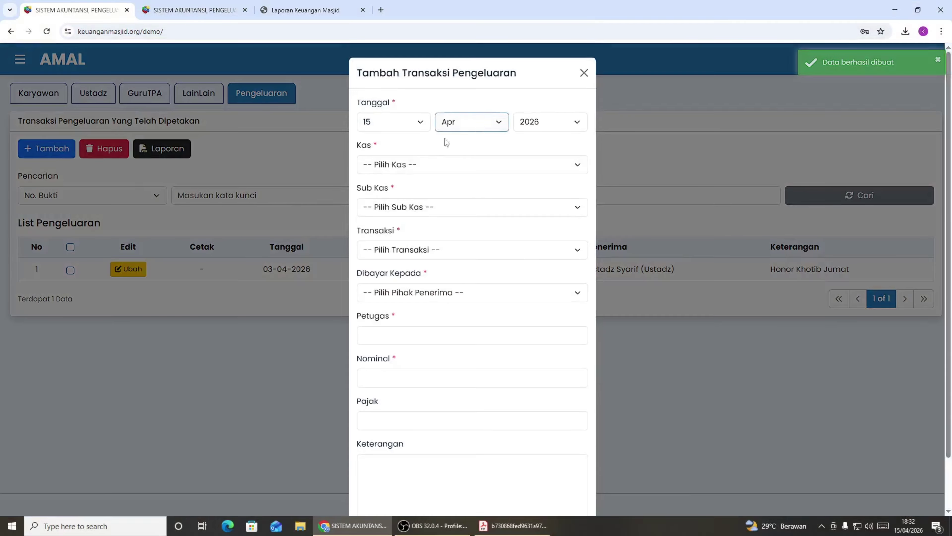
{"action": "left_click", "coordinate": [408, 131]}
{"action": "left_click", "coordinate": [379, 279]}
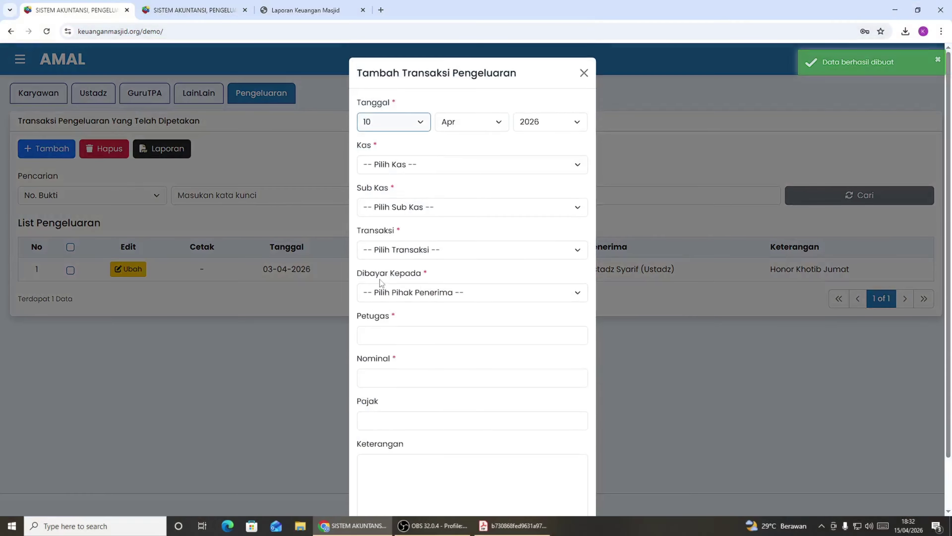
{"action": "left_click", "coordinate": [442, 170]}
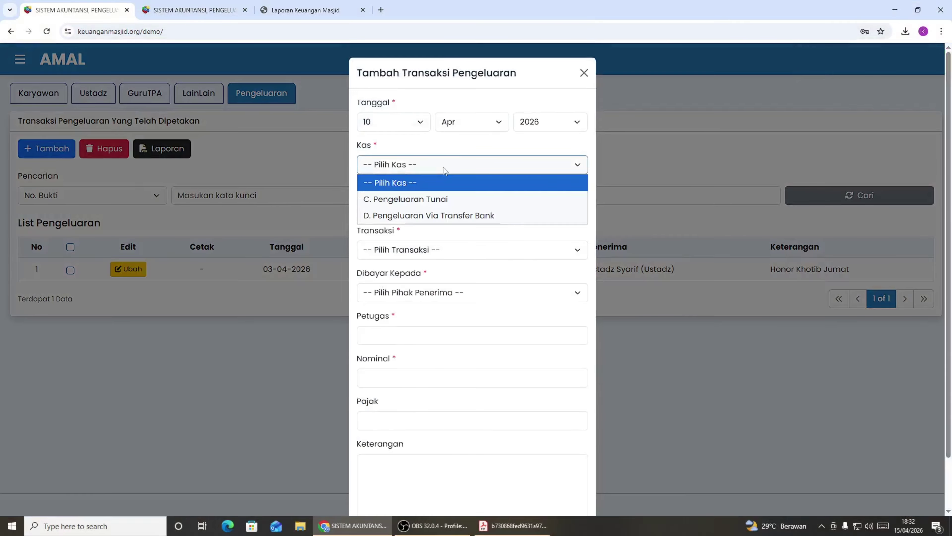
{"action": "left_click", "coordinate": [448, 207]}
{"action": "left_click", "coordinate": [442, 213]}
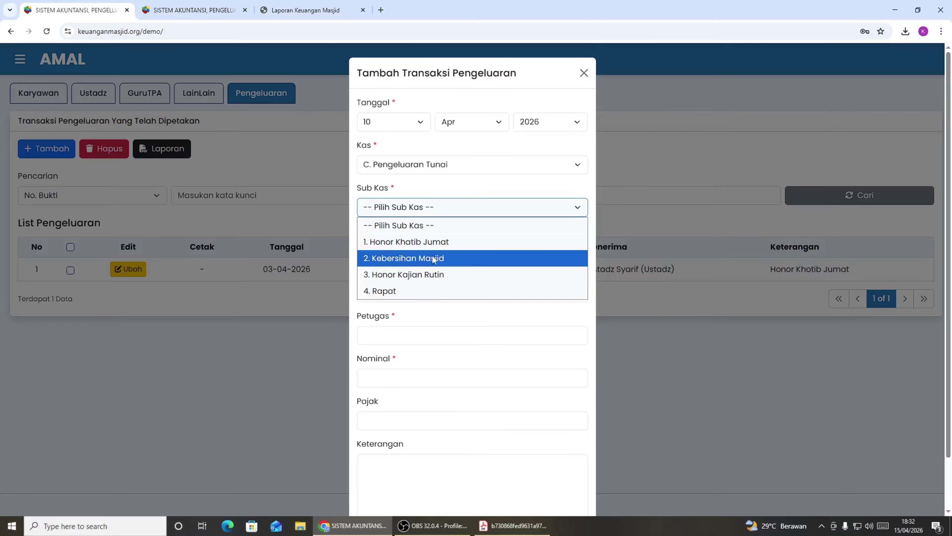
{"action": "left_click", "coordinate": [406, 291]}
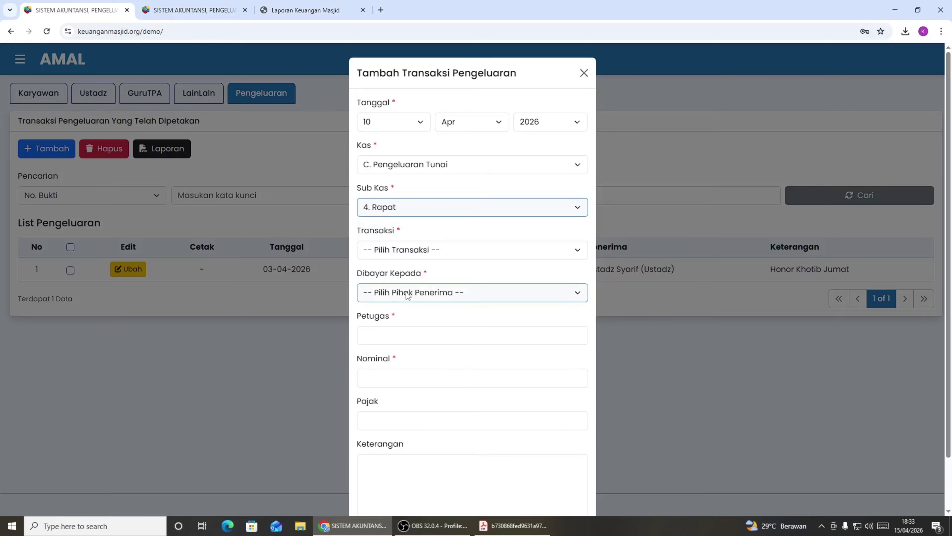
{"action": "left_click", "coordinate": [416, 257]}
{"action": "left_click", "coordinate": [414, 278]}
Choose Shodaqoh Mart (Lain-Lain) as payee, fill in the officer's name as Petugas and set the Nominal to 100.000.
{"action": "left_click", "coordinate": [414, 288]}
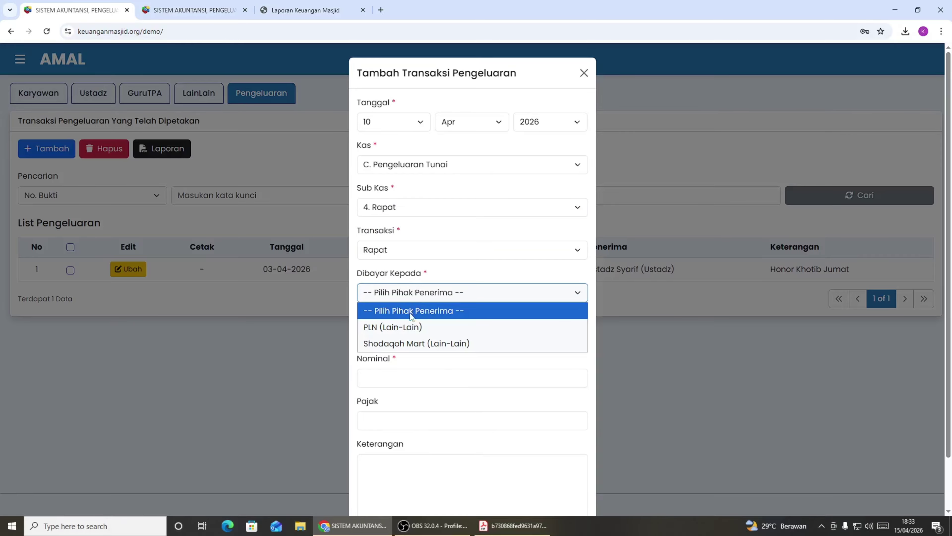
{"action": "left_click", "coordinate": [411, 344]}
{"action": "left_click", "coordinate": [409, 336]}
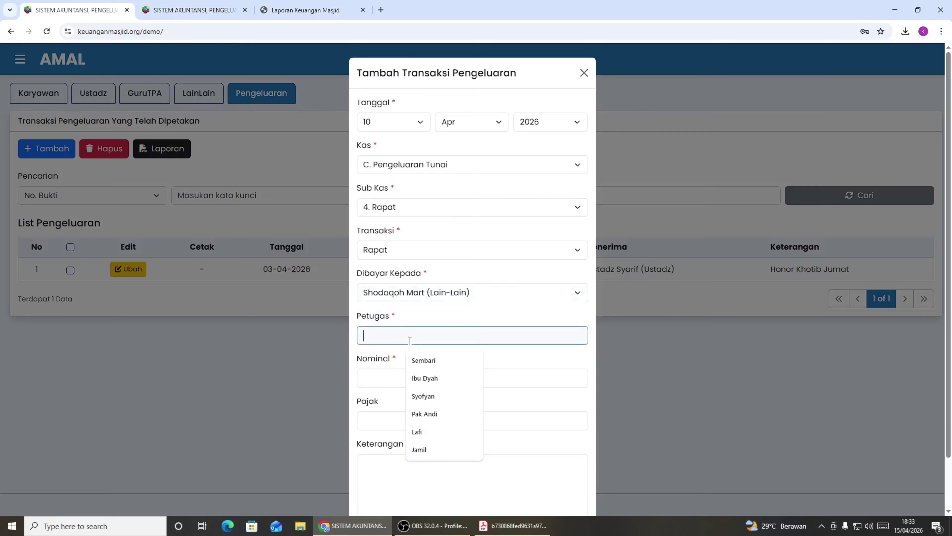
{"action": "left_click", "coordinate": [431, 414]}
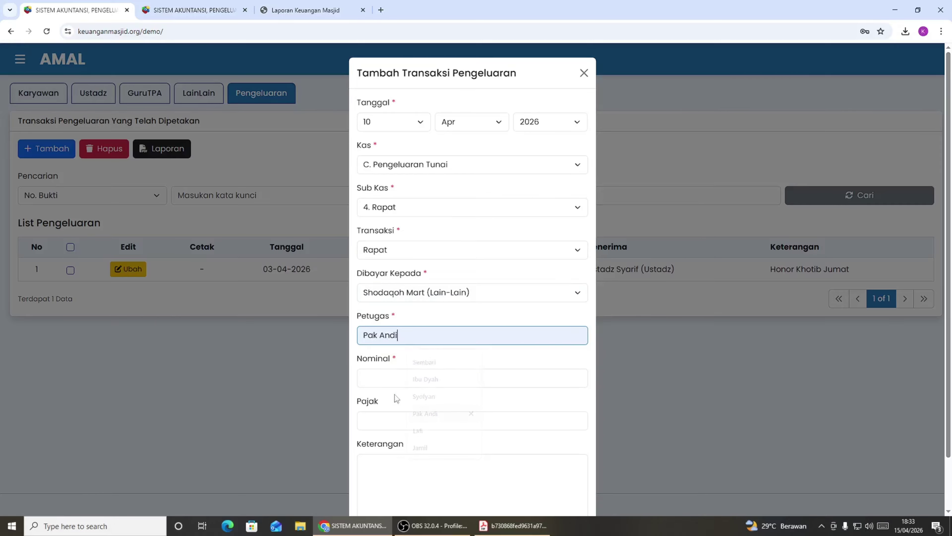
{"action": "left_click", "coordinate": [363, 383]}
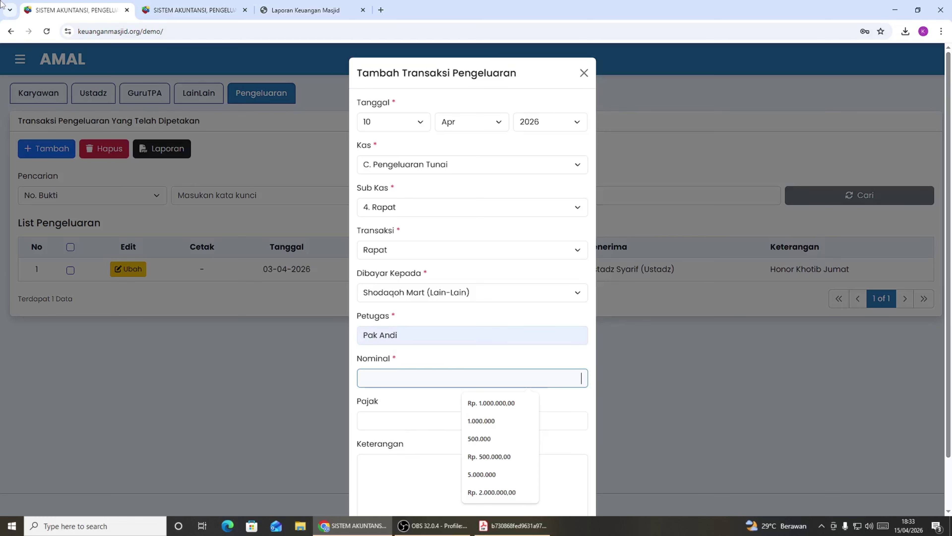
{"action": "type", "text": "100.000"}
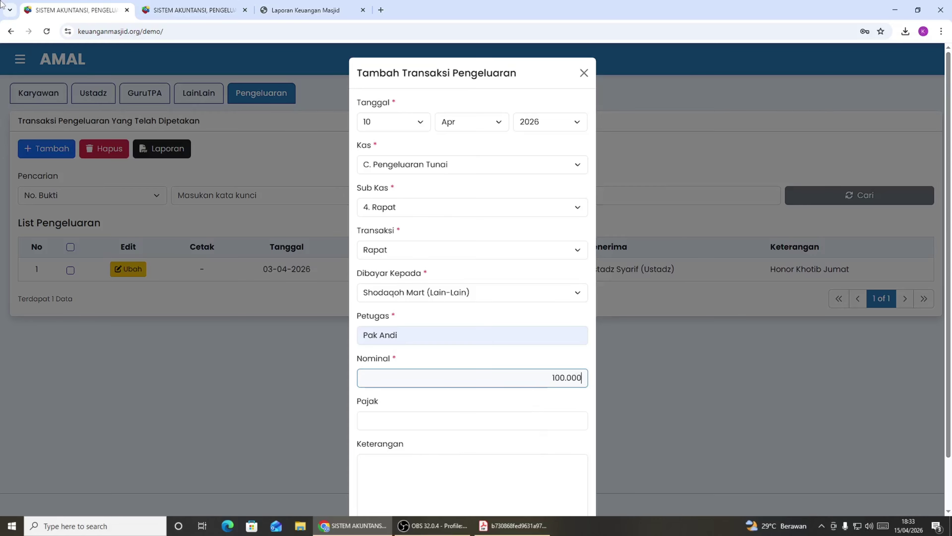
Enter Konsumsi Rapat as the Keterangan, and check the payee options, keeping Shodaqoh Mart (Lain-Lain) selected.
{"action": "left_click", "coordinate": [396, 470]}
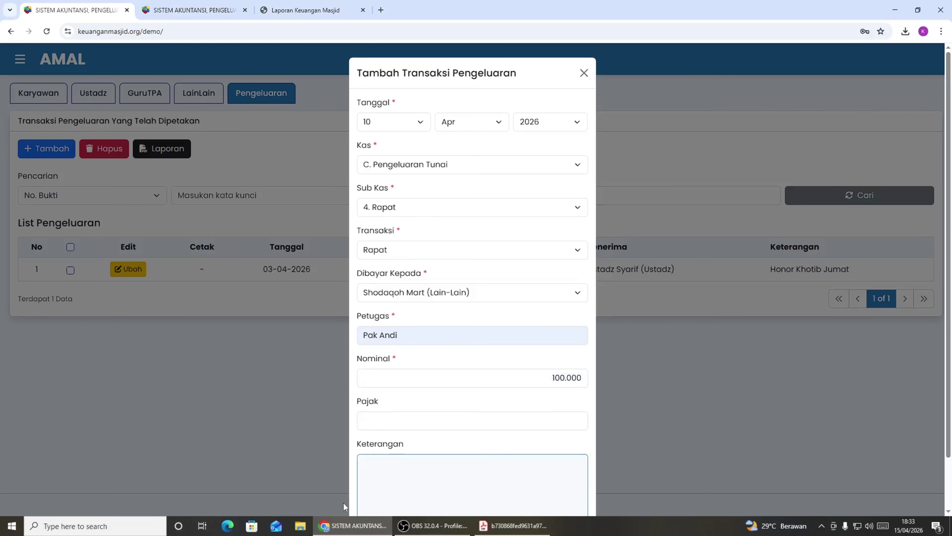
{"action": "type", "text": "S"}
{"action": "key", "text": "BackSpace"}
{"action": "type", "text": "Konsumsi Rapat"}
{"action": "left_click", "coordinate": [435, 426]}
{"action": "scroll", "coordinate": [435, 426], "scroll_direction": "down", "scroll_amount": 1}
{"action": "left_click", "coordinate": [432, 432]}
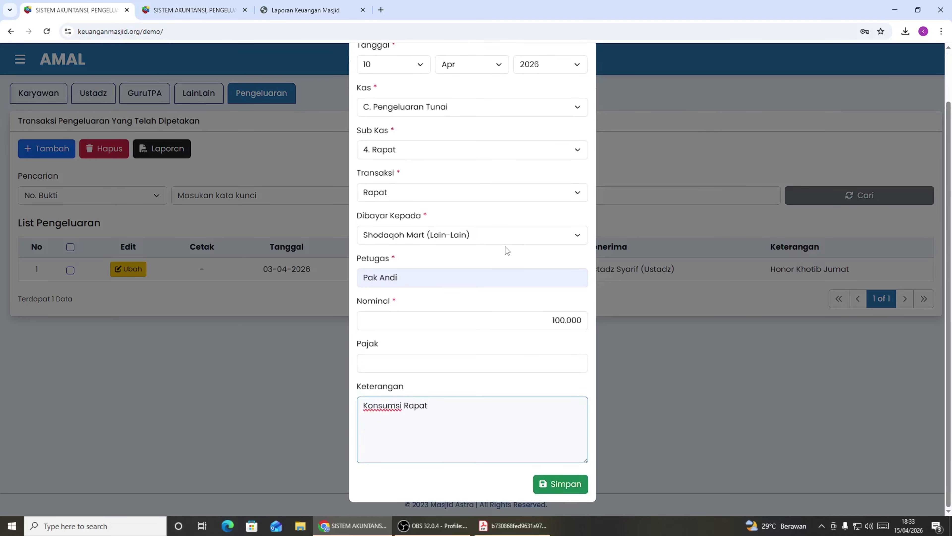
{"action": "left_click", "coordinate": [503, 234]}
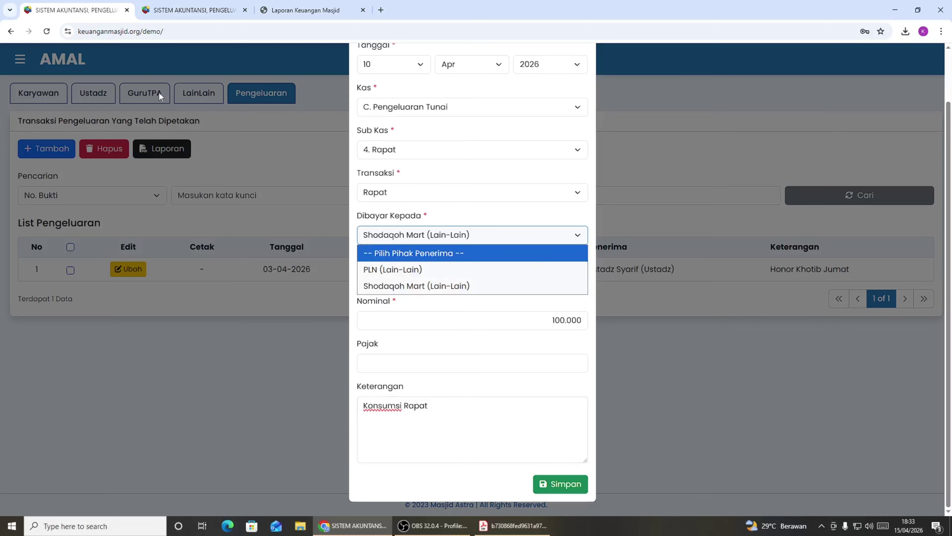
{"action": "left_click", "coordinate": [403, 286]}
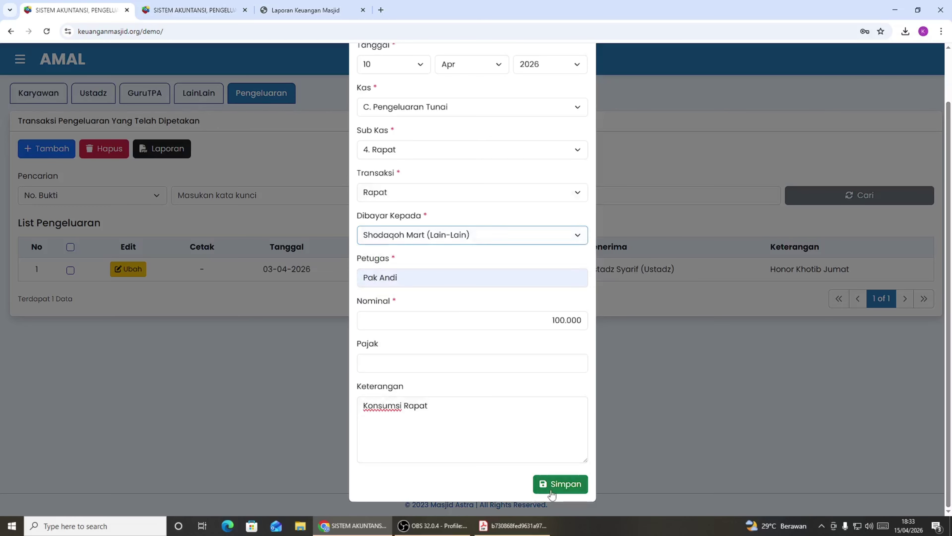
Save the Konsumsi Rapat expenditure, and approve the Honor Khotib Jumat expenditure by setting its Persetujuan to Sudah.
{"action": "left_click", "coordinate": [560, 484]}
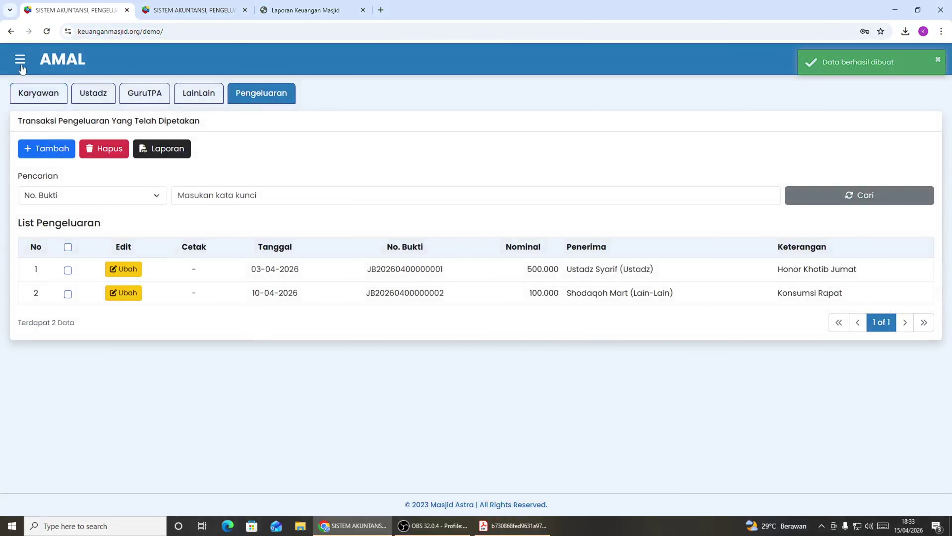
{"action": "left_click", "coordinate": [20, 64]}
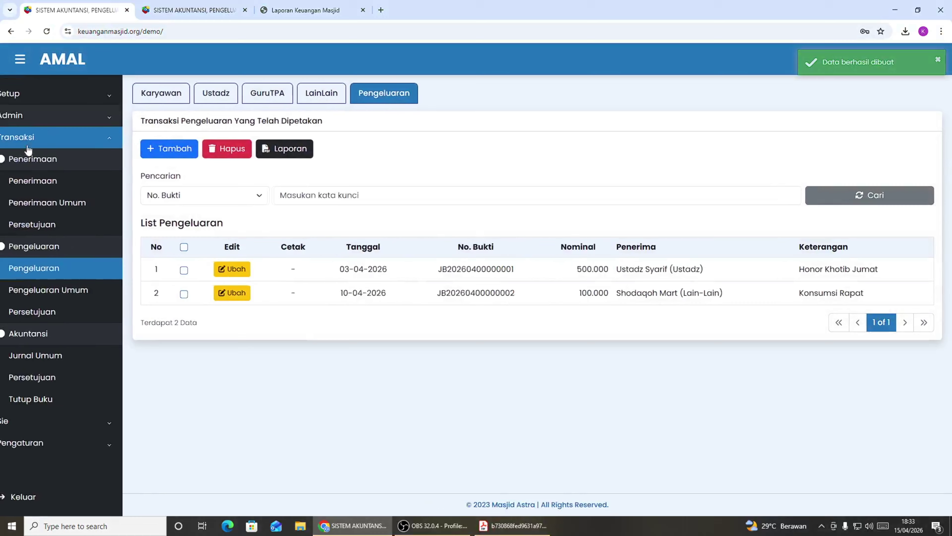
{"action": "left_click", "coordinate": [67, 317]}
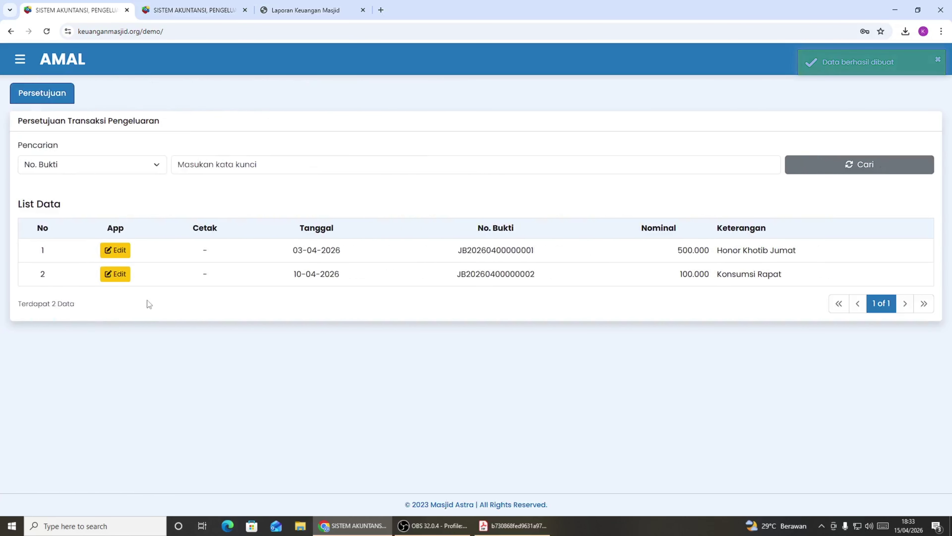
{"action": "left_click", "coordinate": [114, 251]}
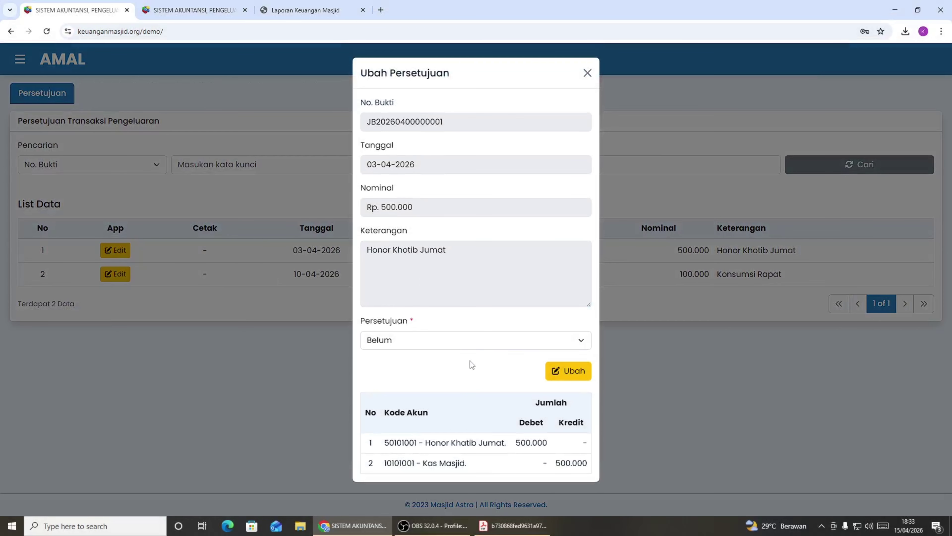
{"action": "left_click", "coordinate": [467, 342]}
{"action": "left_click", "coordinate": [439, 374]}
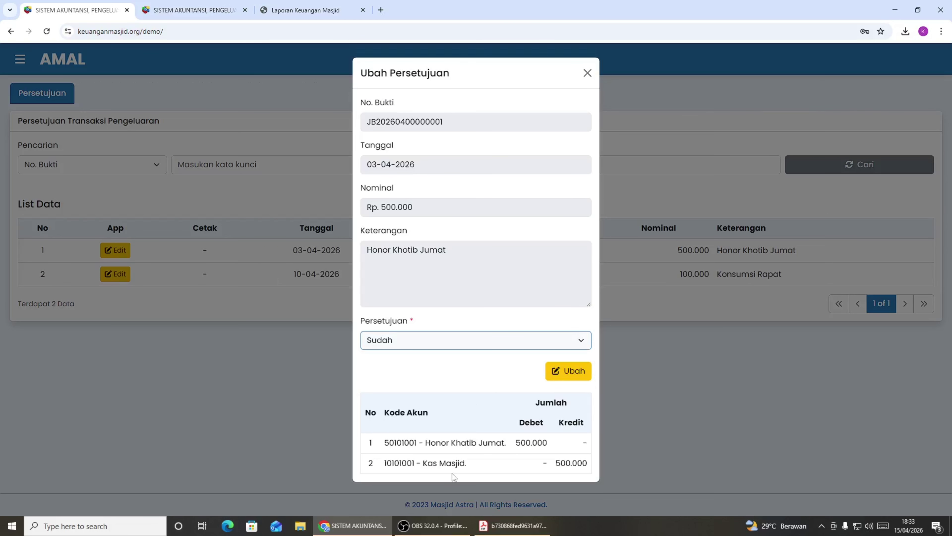
{"action": "left_click", "coordinate": [558, 375]}
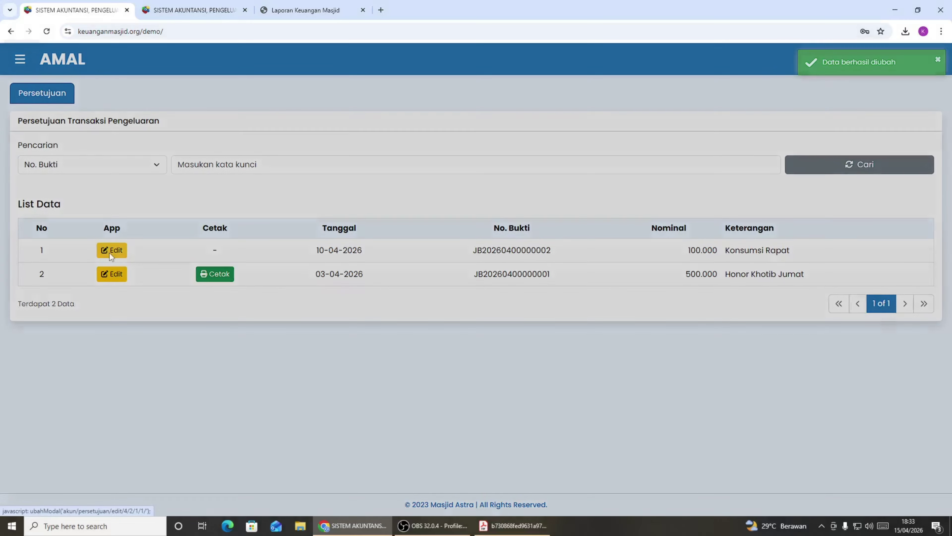
Approve the Konsumsi Rapat expenditure by setting its Persetujuan to Sudah, and return to the Pengeluaran transaction list.
{"action": "left_click", "coordinate": [110, 252]}
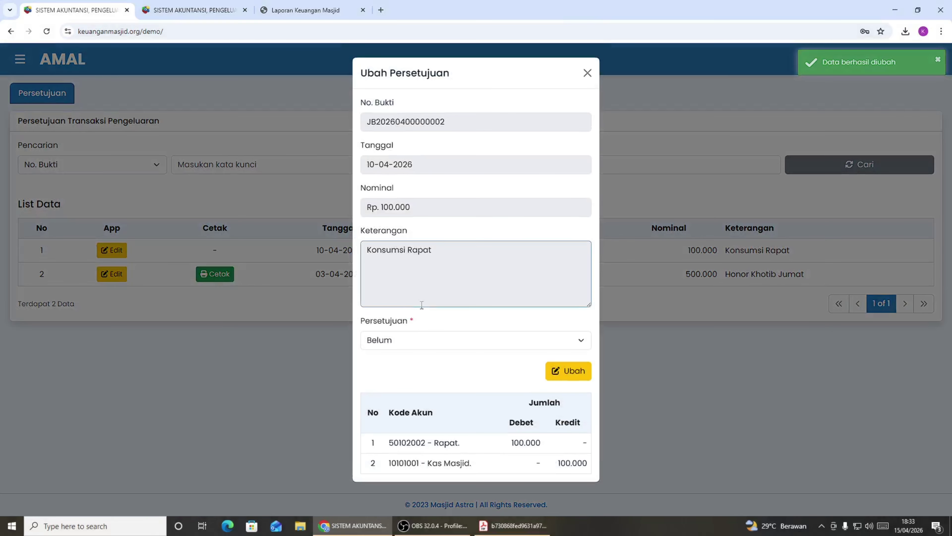
{"action": "left_click", "coordinate": [426, 338]}
{"action": "left_click", "coordinate": [413, 373]}
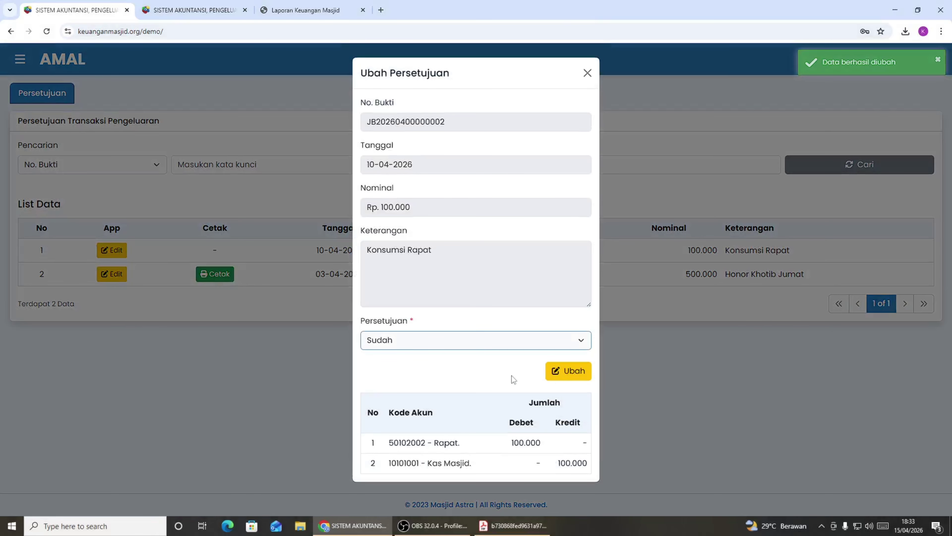
{"action": "left_click", "coordinate": [560, 380]}
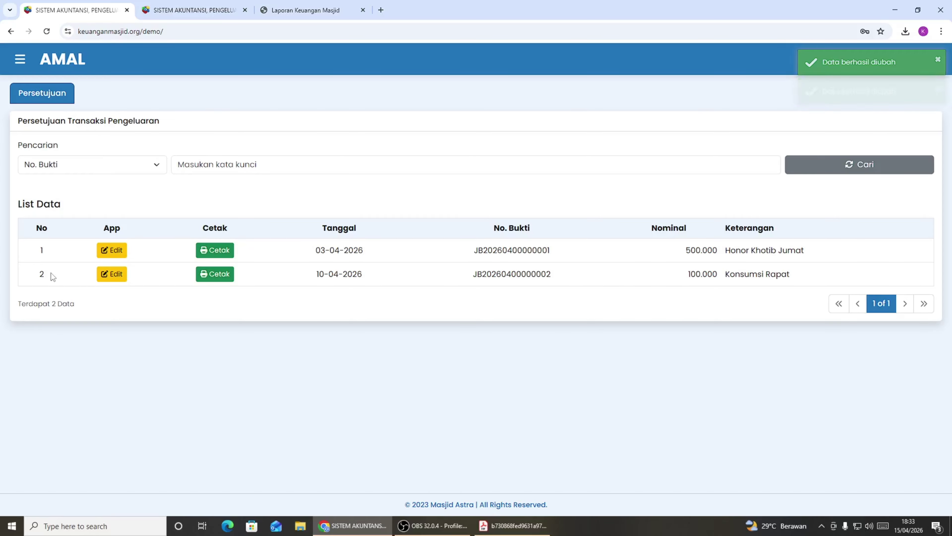
{"action": "left_click", "coordinate": [20, 64]}
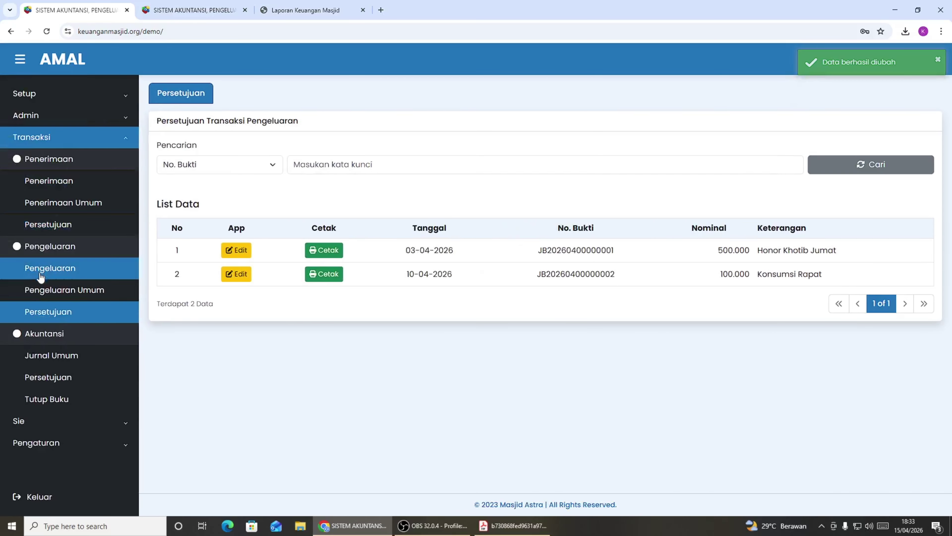
{"action": "left_click", "coordinate": [73, 268]}
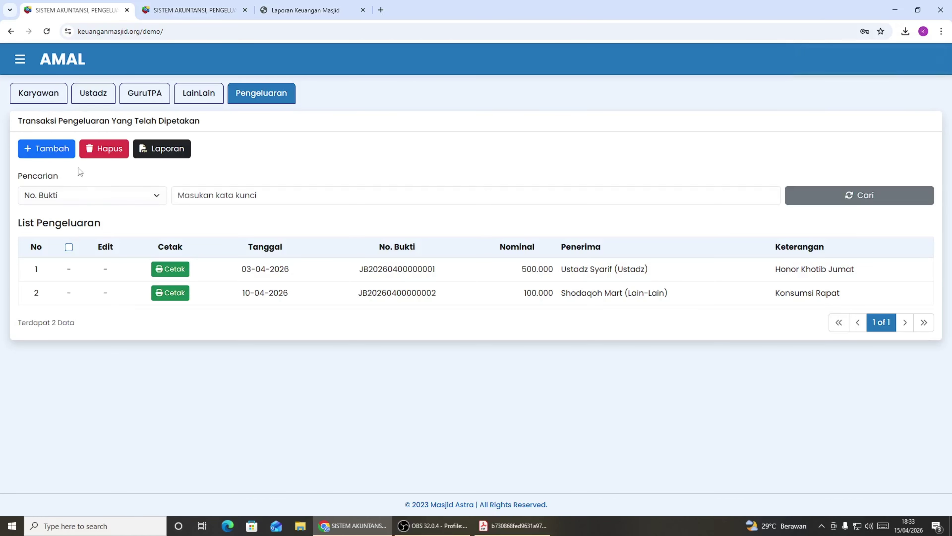
Revoke the approval of the Honor Khotib Jumat expenditure by setting its Persetujuan to Belum and saving the change.
{"action": "left_click", "coordinate": [21, 61]}
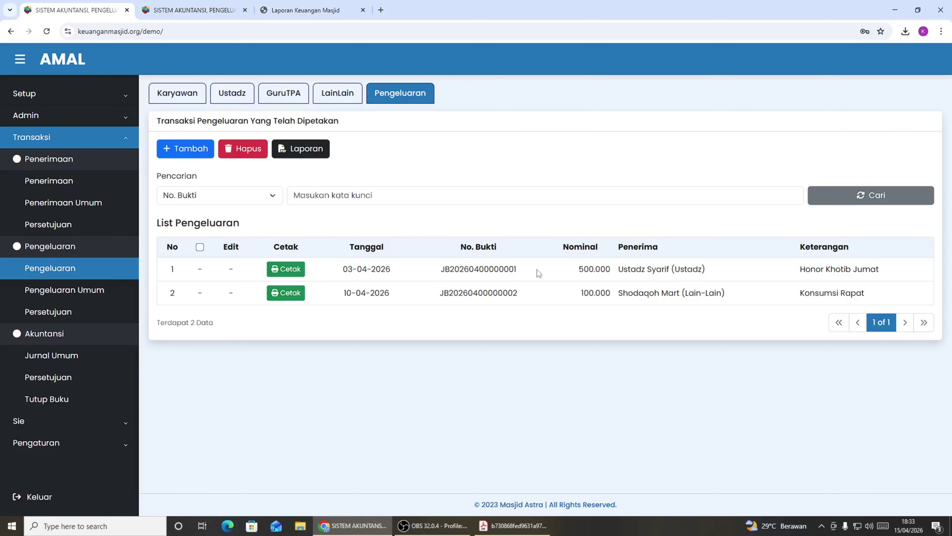
{"action": "left_click", "coordinate": [53, 312]}
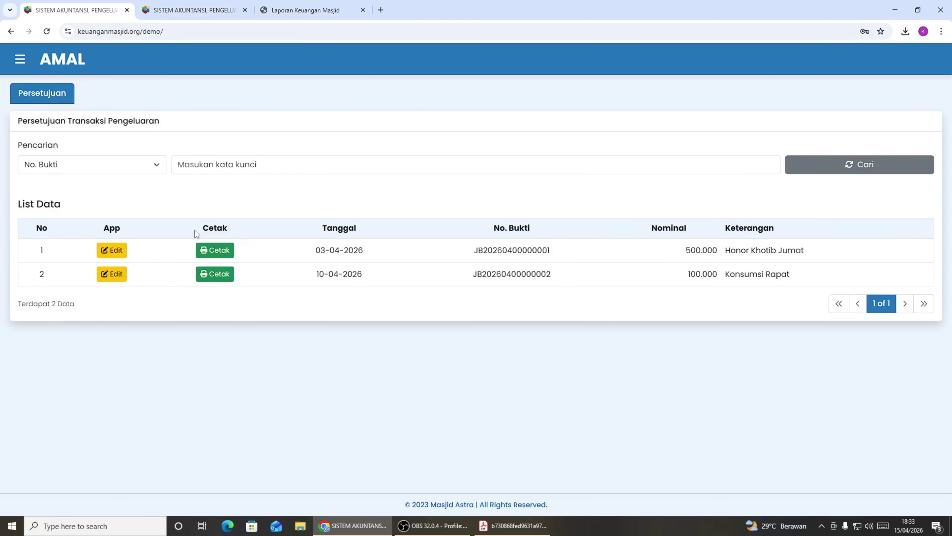
{"action": "left_click", "coordinate": [113, 250]}
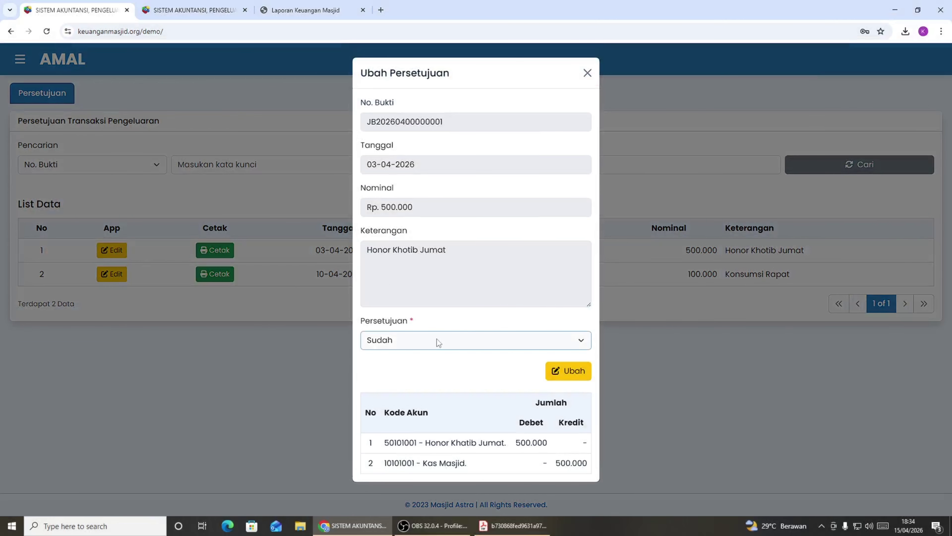
{"action": "left_click", "coordinate": [436, 338]}
{"action": "left_click", "coordinate": [422, 357]}
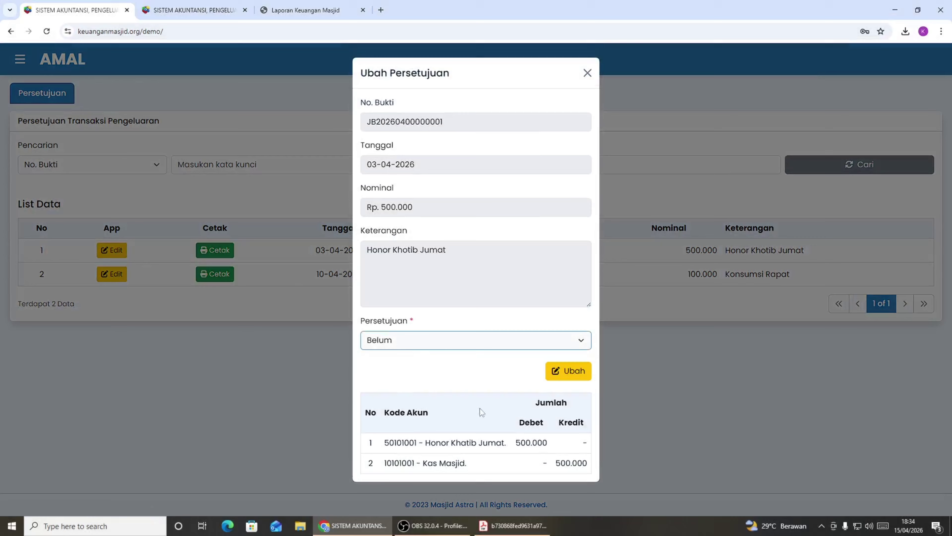
{"action": "left_click", "coordinate": [570, 372]}
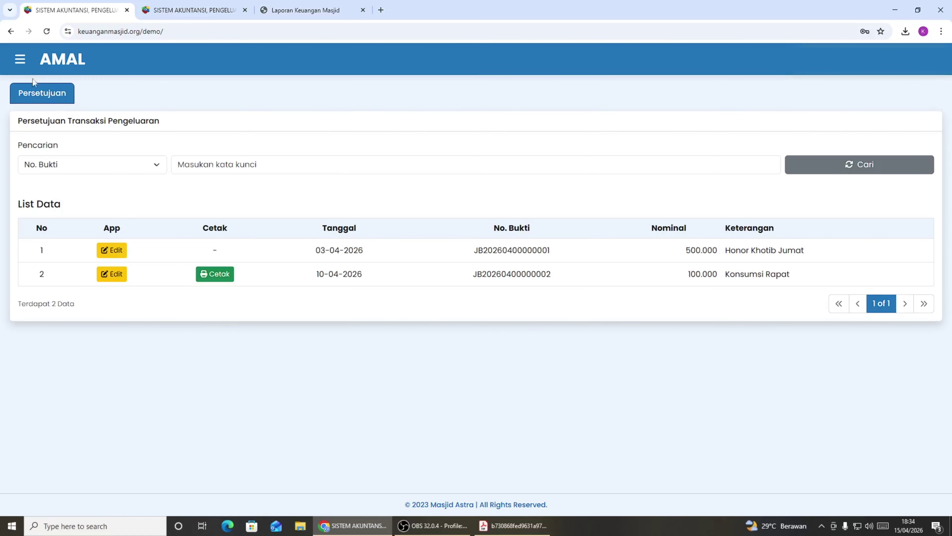
Edit the Honor Khotib Jumat expenditure in the Pengeluaran list, set its Nominal to 600.000 and save the change.
{"action": "left_click", "coordinate": [19, 59]}
{"action": "left_click", "coordinate": [75, 271]}
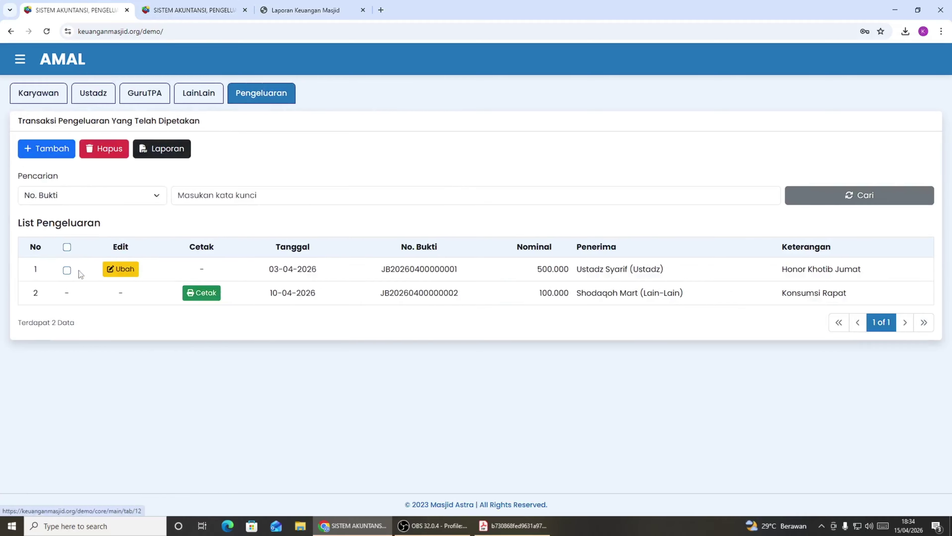
{"action": "left_click", "coordinate": [121, 269]}
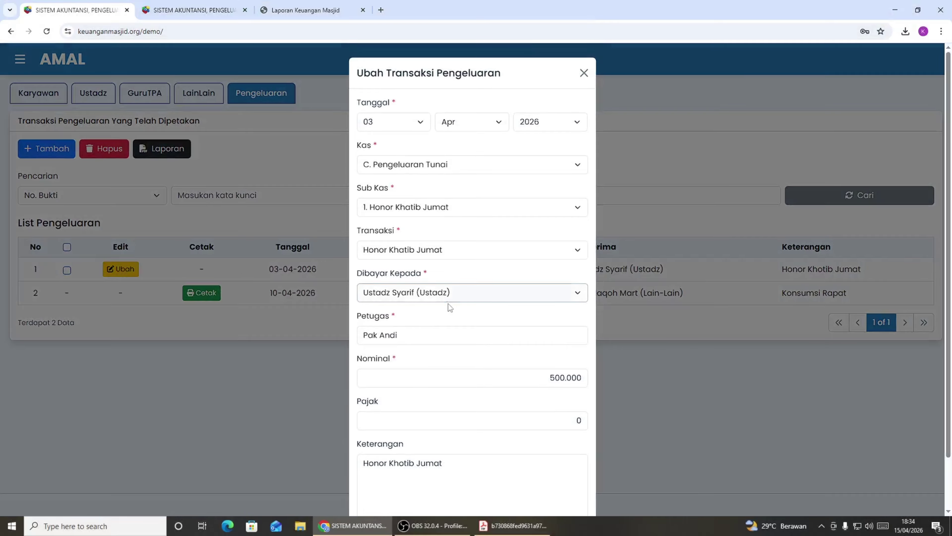
{"action": "scroll", "coordinate": [421, 404], "scroll_direction": "down", "scroll_amount": 2}
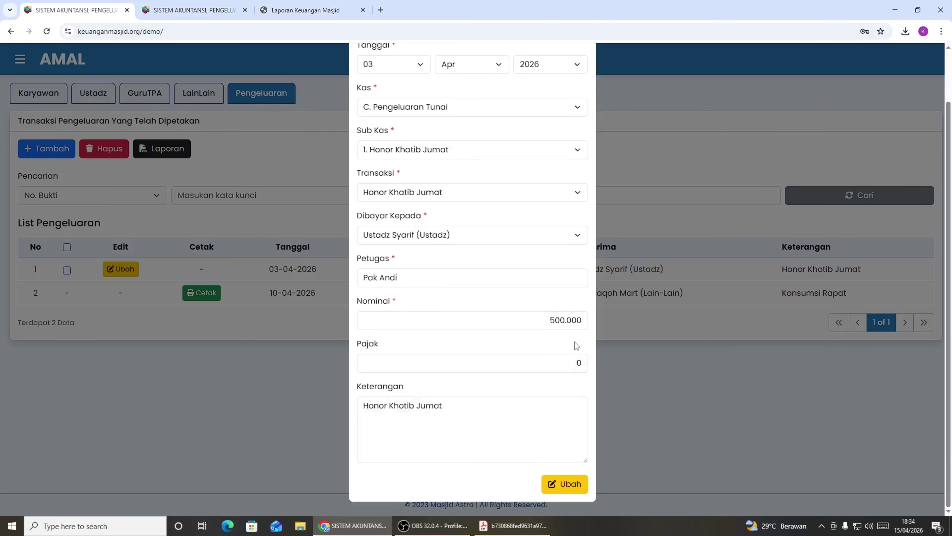
{"action": "left_click_drag", "start_coordinate": [585, 320], "coordinate": [442, 319]}
{"action": "type", "text": "600000"}
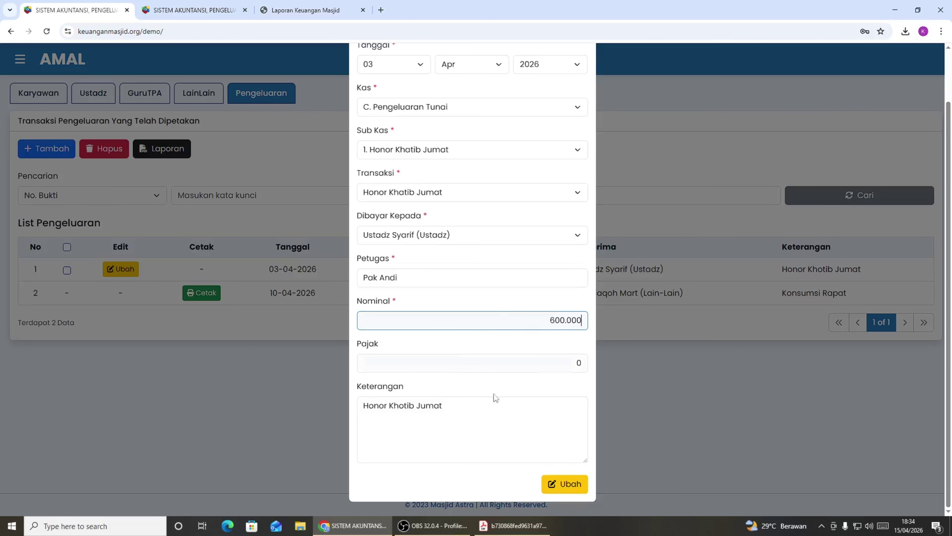
{"action": "left_click", "coordinate": [568, 487]}
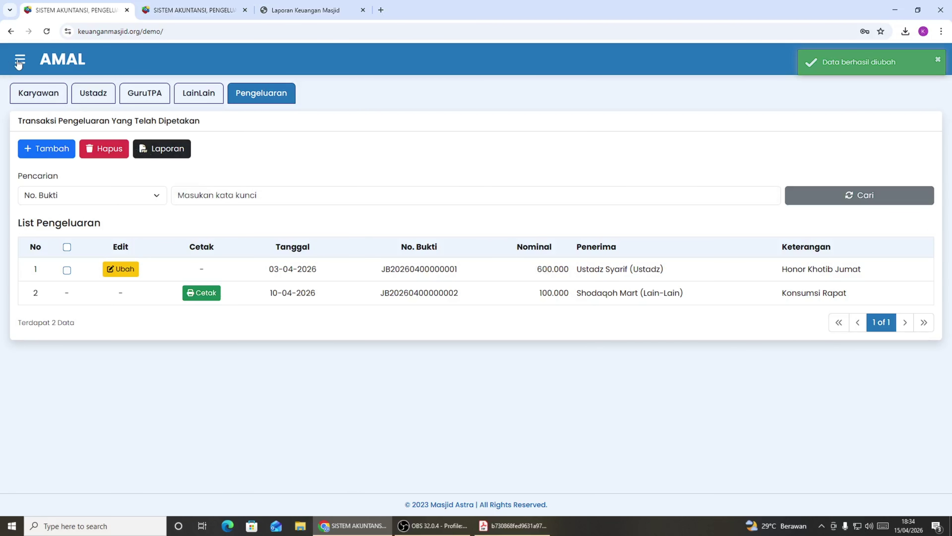
Approve the edited Honor Khotib Jumat expenditure again by setting its Persetujuan to Sudah and saving.
{"action": "left_click", "coordinate": [19, 60]}
{"action": "left_click", "coordinate": [64, 312]}
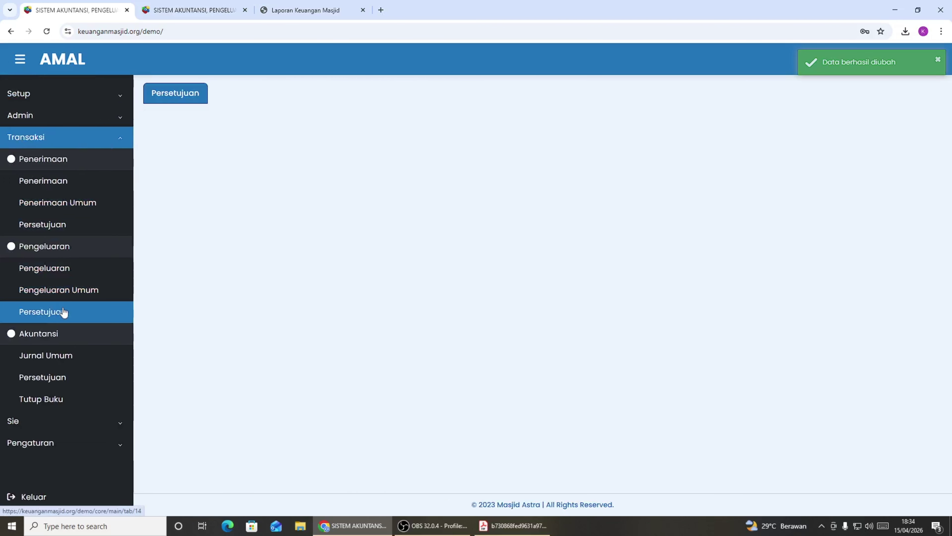
{"action": "left_click", "coordinate": [111, 251]}
{"action": "left_click", "coordinate": [445, 346]}
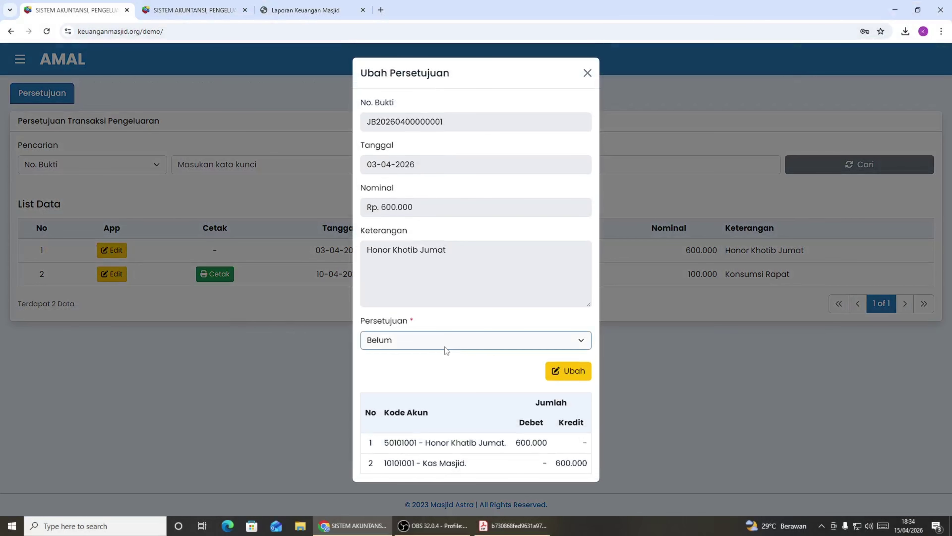
{"action": "left_click", "coordinate": [425, 376]}
{"action": "left_click", "coordinate": [565, 370]}
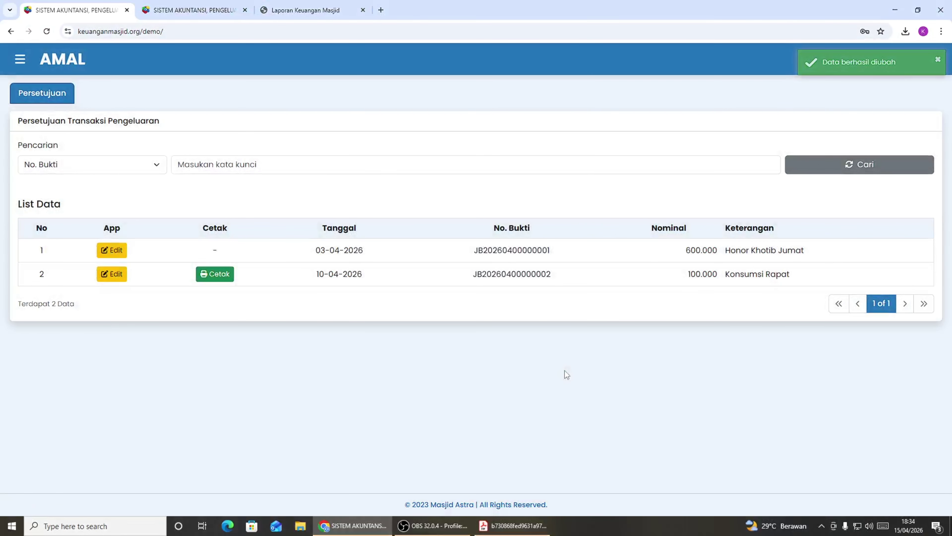
Revoke the approval of the Kotak Amal Jumat receipt by setting its Persetujuan to Belum and saving.
{"action": "left_click", "coordinate": [17, 60]}
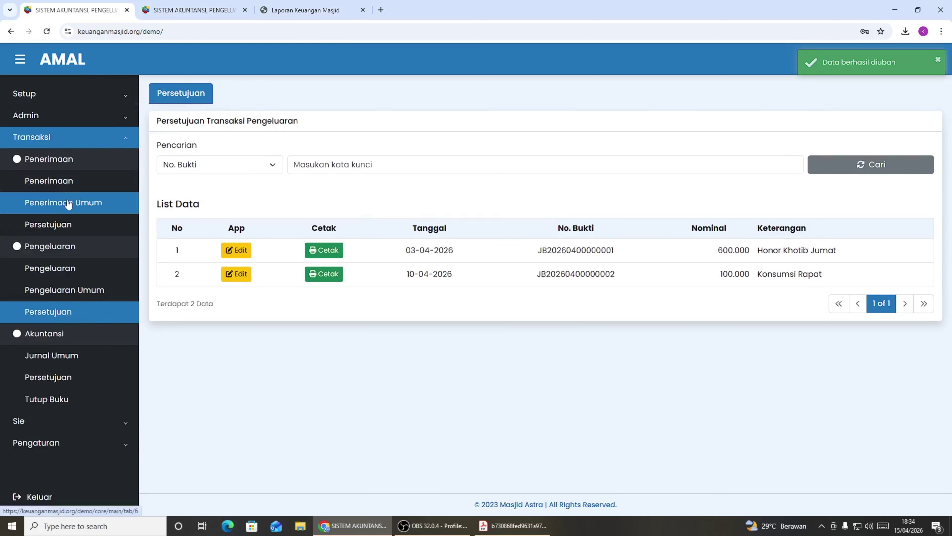
{"action": "left_click", "coordinate": [67, 224]}
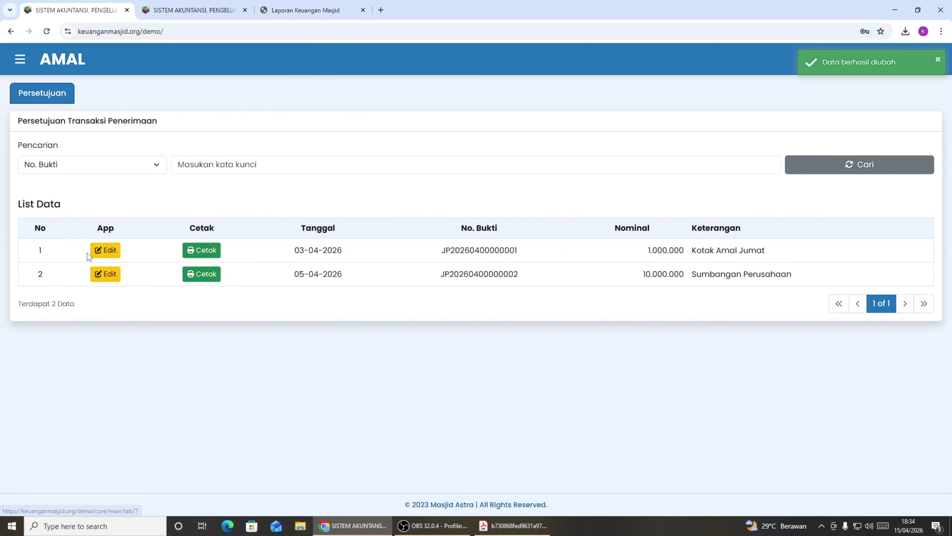
{"action": "left_click", "coordinate": [100, 251]}
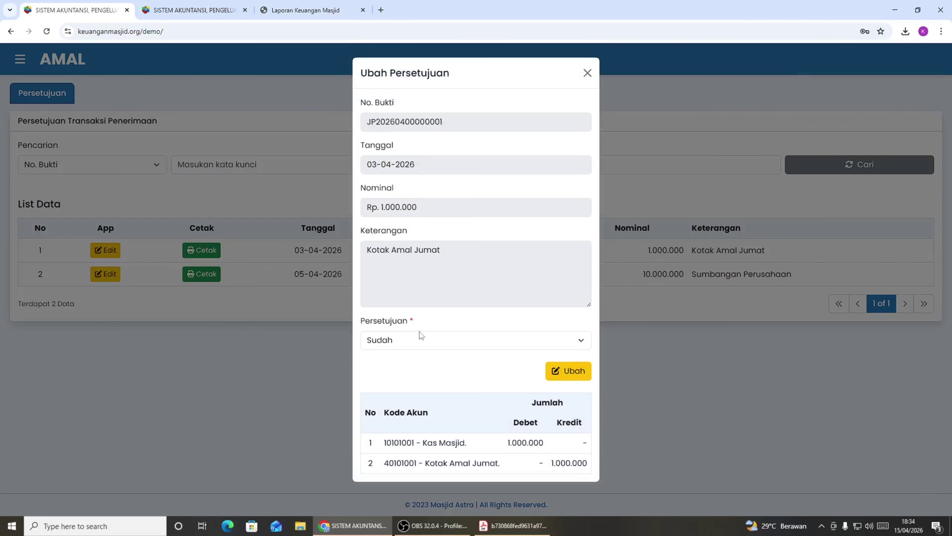
{"action": "left_click", "coordinate": [419, 340]}
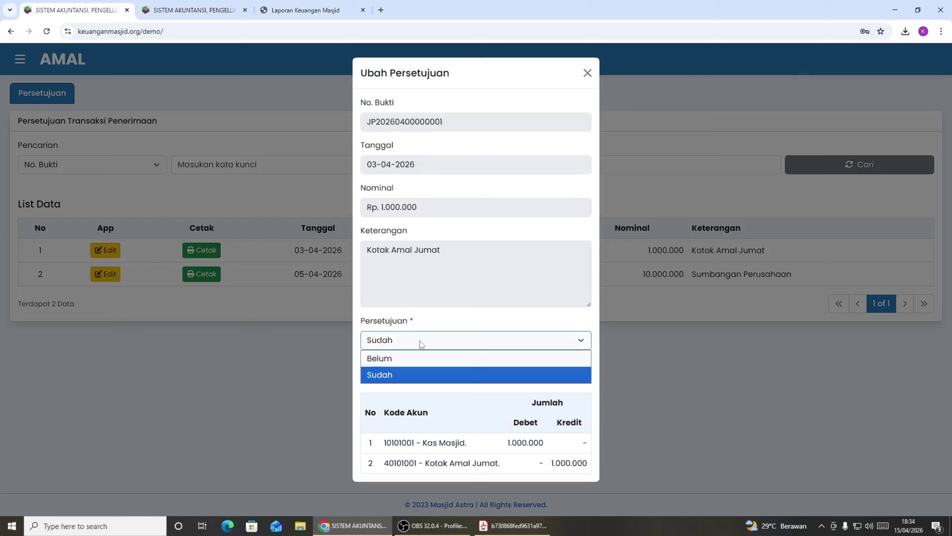
{"action": "left_click", "coordinate": [407, 359]}
{"action": "left_click", "coordinate": [579, 371]}
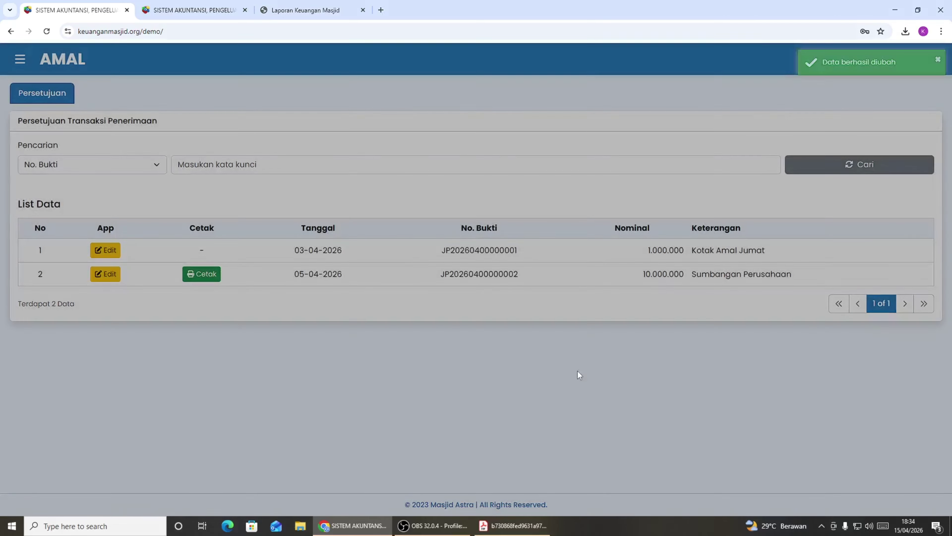
Edit the Kotak Amal Jumat receipt in the Penerimaan list, set its Nominal to 1.100.000 and save the change.
{"action": "left_click", "coordinate": [21, 63]}
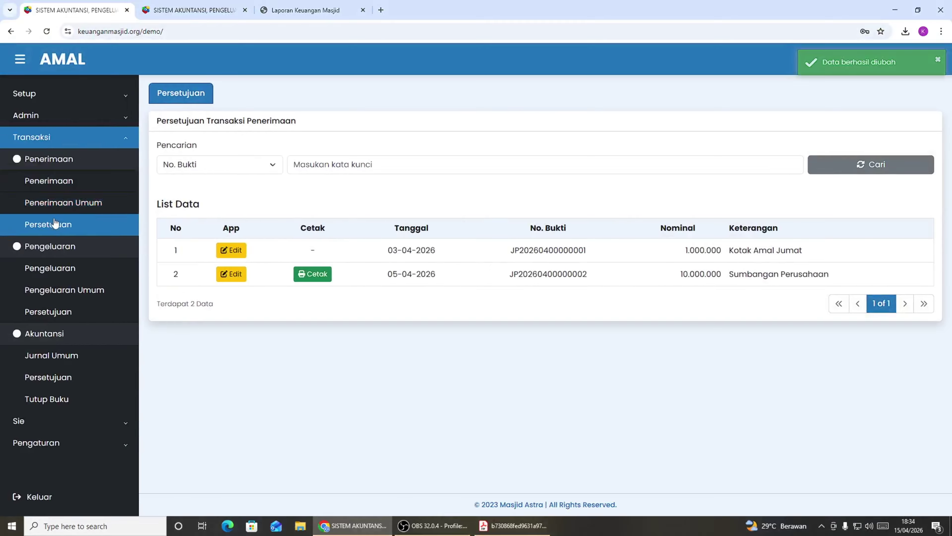
{"action": "left_click", "coordinate": [57, 180]}
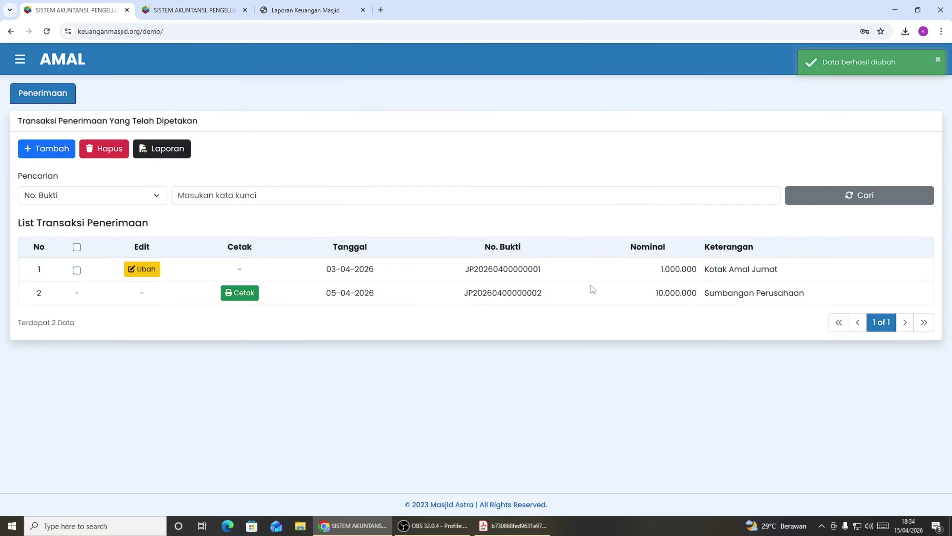
{"action": "left_click", "coordinate": [145, 269]}
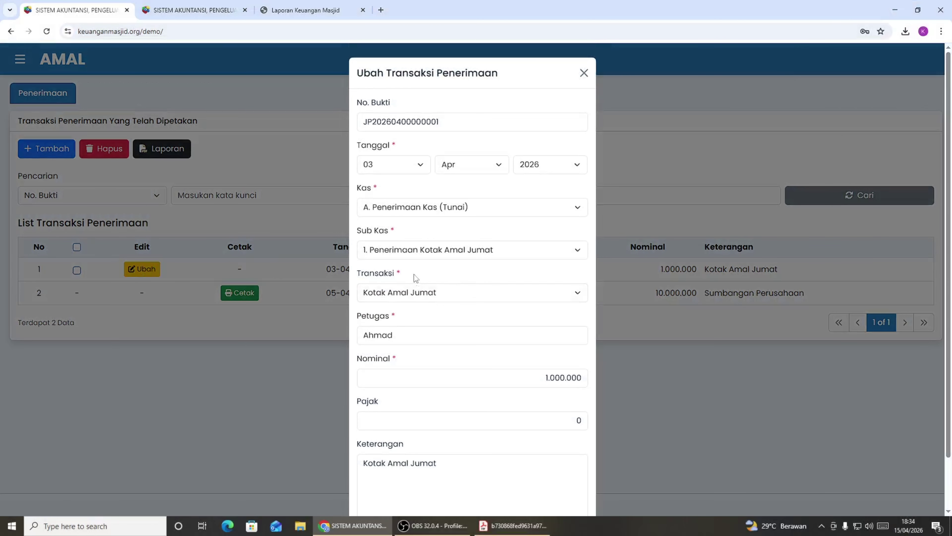
{"action": "left_click", "coordinate": [586, 382]}
{"action": "double_click", "coordinate": [392, 376]}
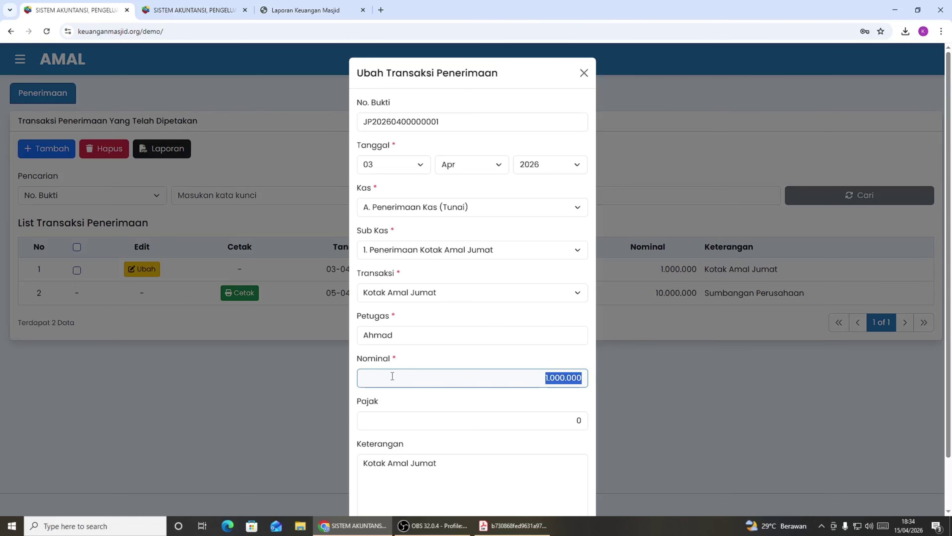
{"action": "type", "text": "1100"}
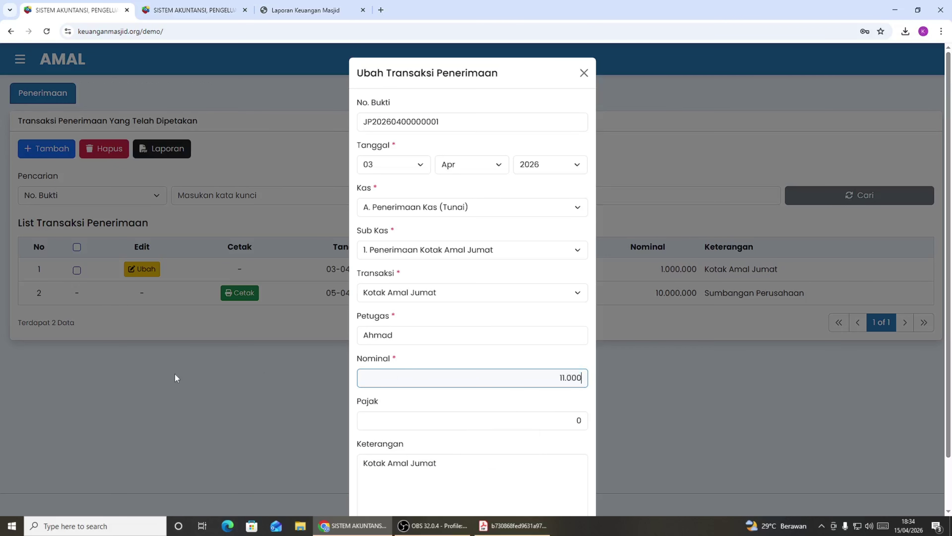
{"action": "scroll", "coordinate": [525, 450], "scroll_direction": "down", "scroll_amount": 2}
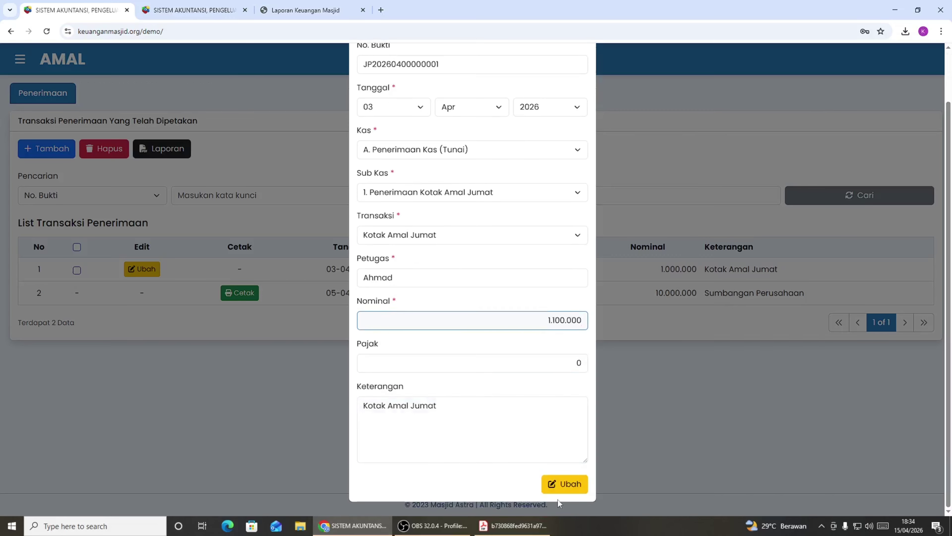
{"action": "left_click", "coordinate": [563, 483]}
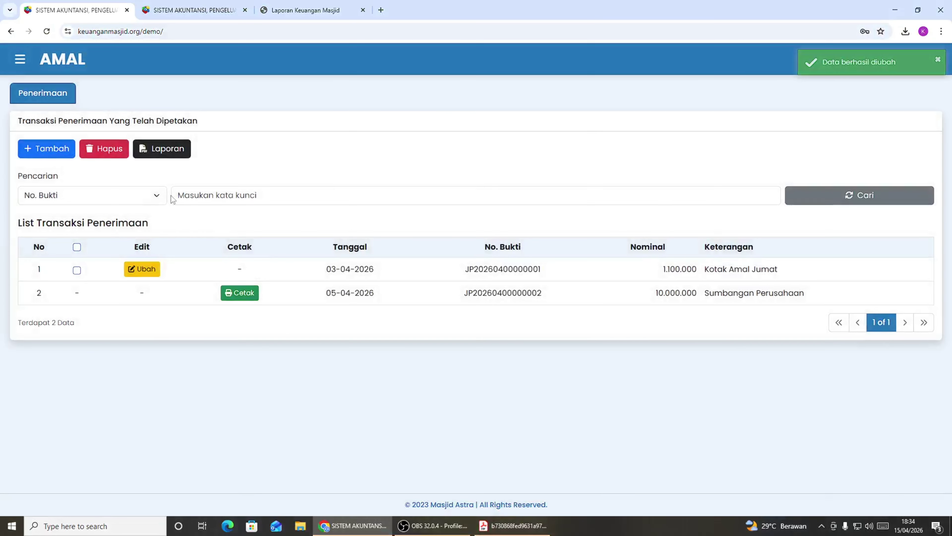
Approve the edited Kotak Amal Jumat receipt again by setting its Persetujuan to Sudah and saving.
{"action": "left_click", "coordinate": [20, 59]}
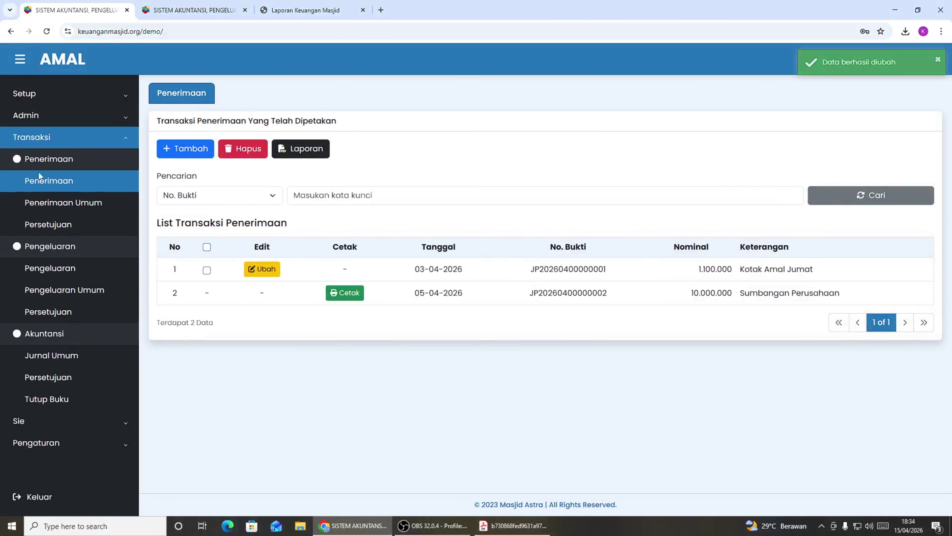
{"action": "left_click", "coordinate": [56, 227]}
{"action": "left_click", "coordinate": [114, 254]}
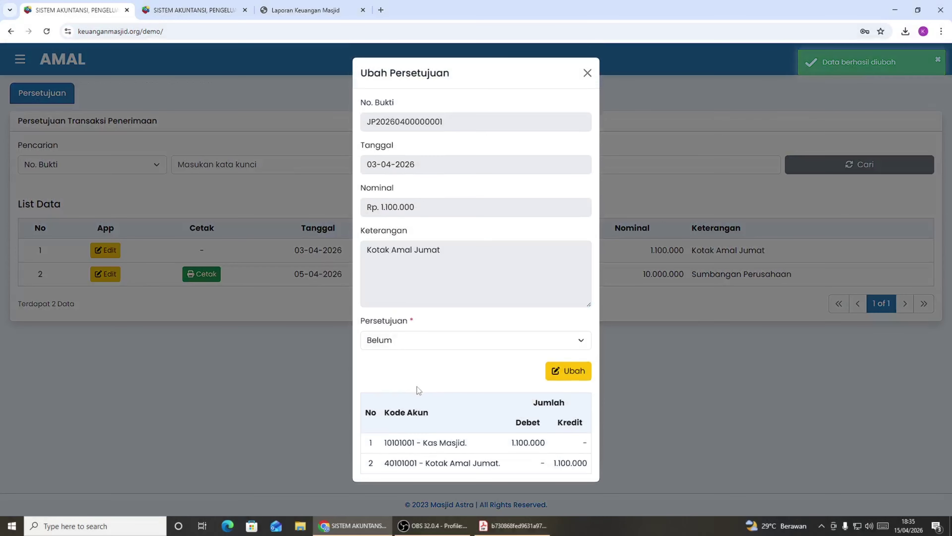
{"action": "left_click", "coordinate": [418, 341]}
{"action": "left_click", "coordinate": [413, 374]}
{"action": "left_click", "coordinate": [569, 369]}
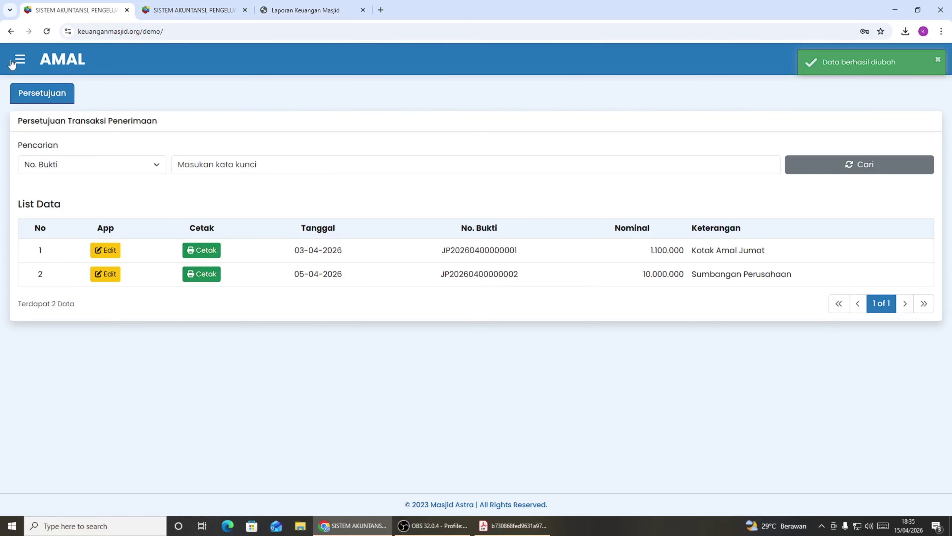
Print the Laporan Posisi Keuangan Per Level report for level 4, April 2026, in PDF format.
{"action": "left_click", "coordinate": [14, 60]}
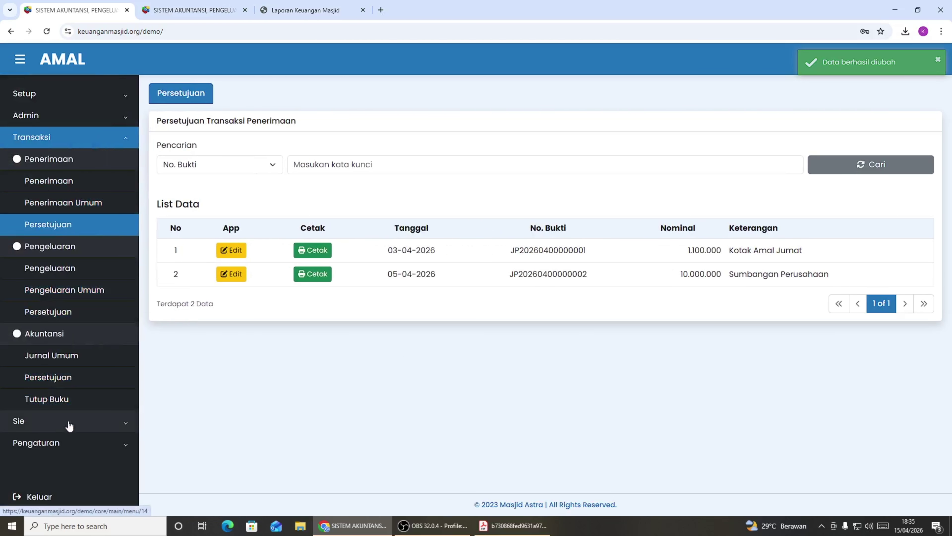
{"action": "left_click", "coordinate": [69, 423]}
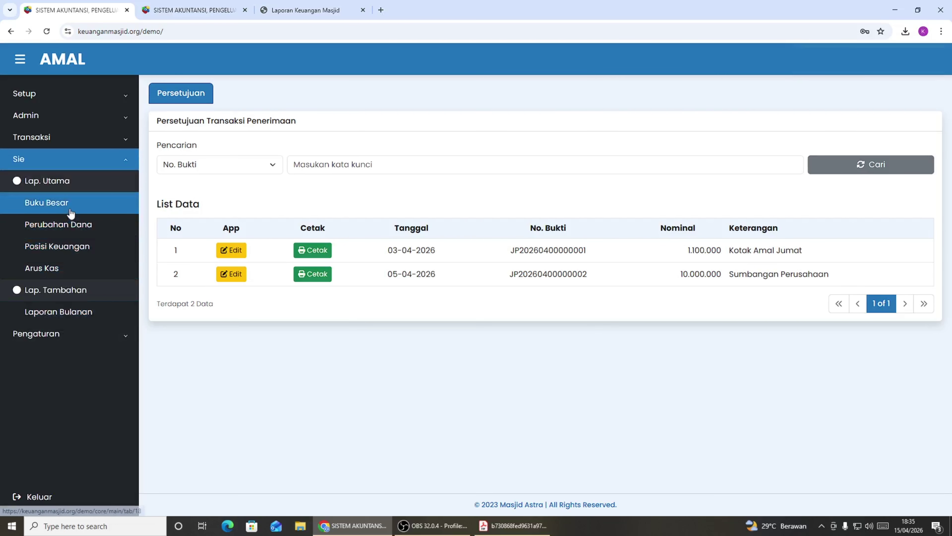
{"action": "left_click", "coordinate": [72, 246]}
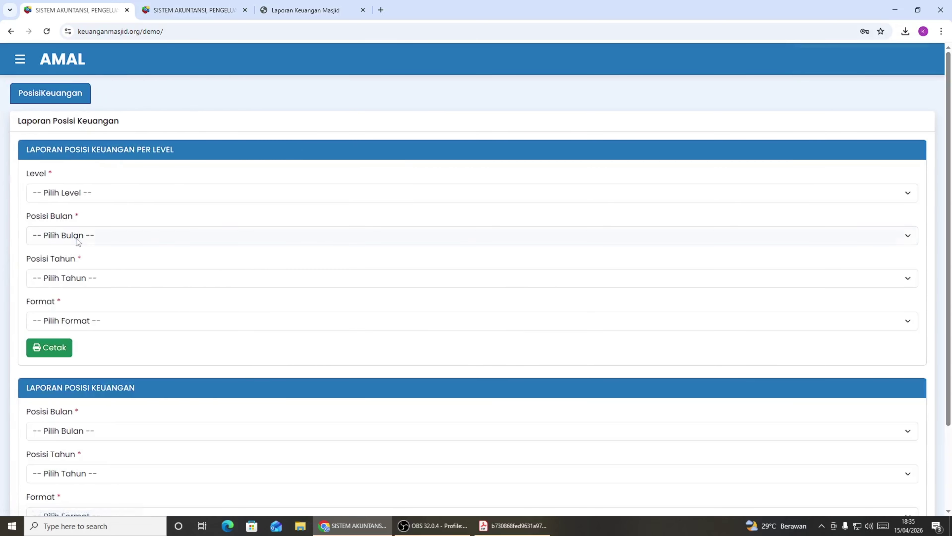
{"action": "left_click", "coordinate": [105, 192]}
{"action": "left_click", "coordinate": [77, 276]}
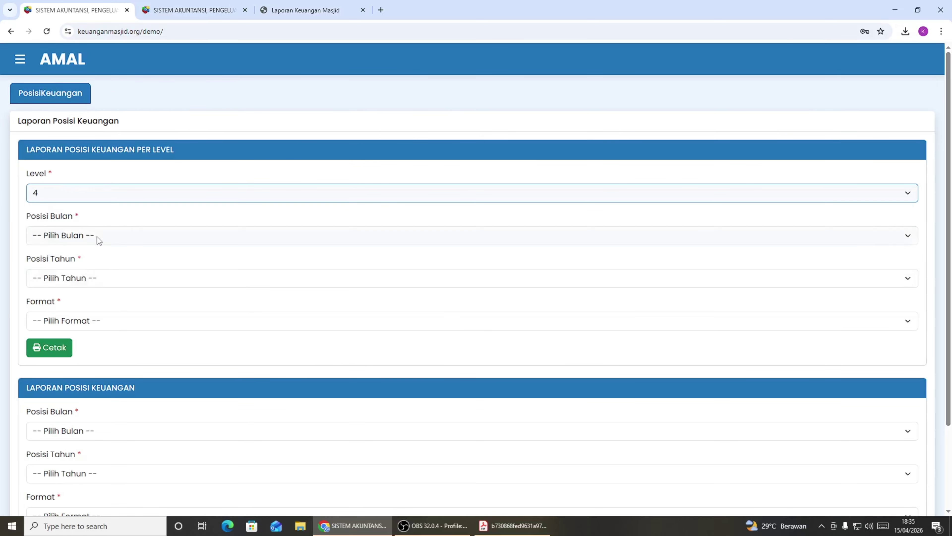
{"action": "left_click", "coordinate": [96, 237]}
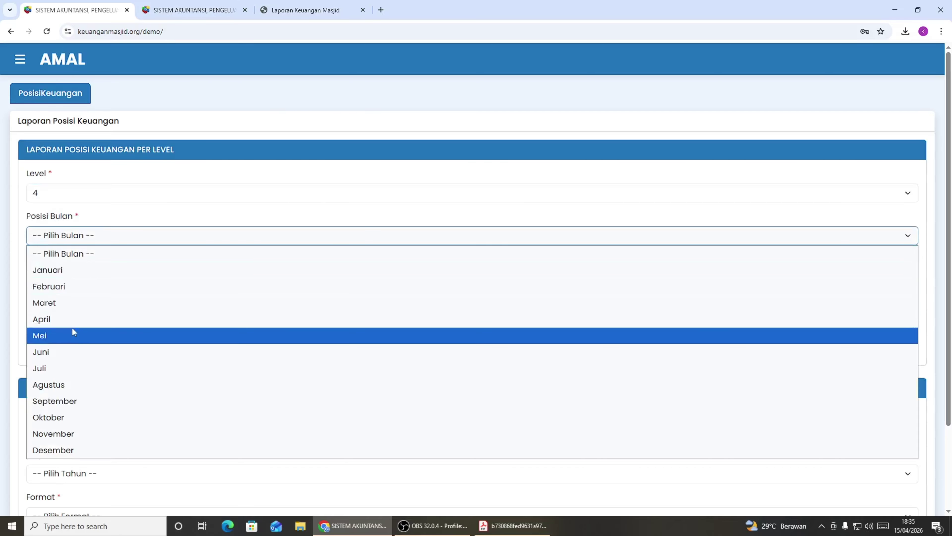
{"action": "left_click", "coordinate": [73, 319]}
{"action": "left_click", "coordinate": [72, 278]}
{"action": "left_click", "coordinate": [68, 311]}
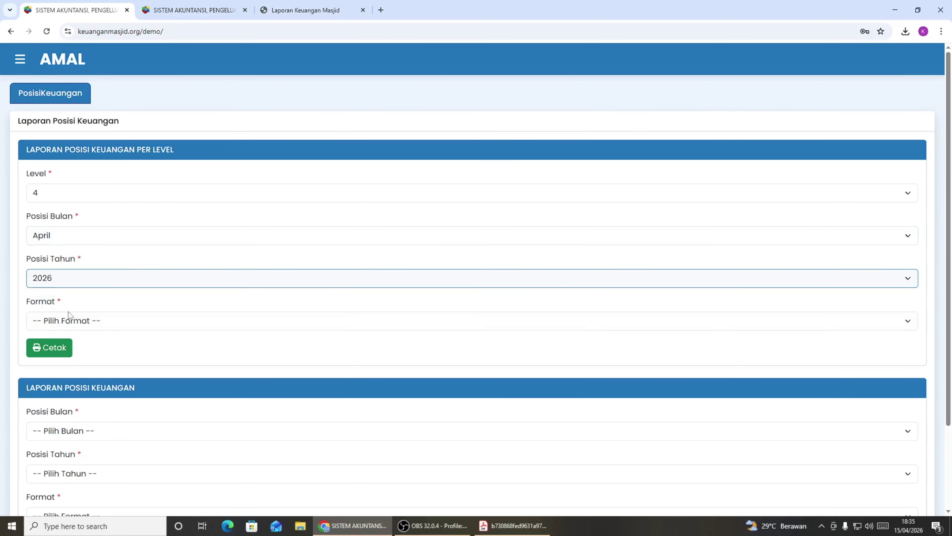
{"action": "left_click", "coordinate": [69, 318]}
{"action": "left_click", "coordinate": [68, 355]}
{"action": "left_click", "coordinate": [53, 351]}
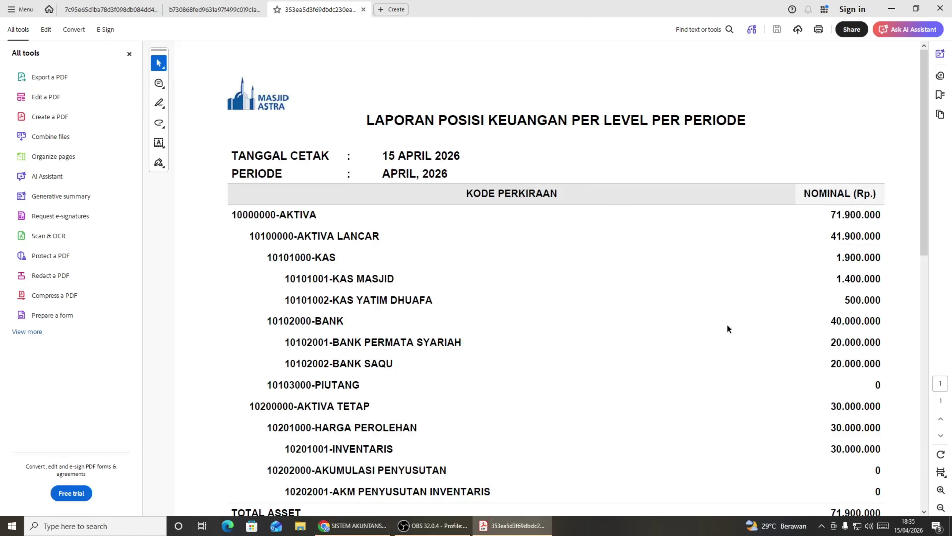
Review the Posisi Keuangan PDF from the asset accounts to the liabilities and net asset totals, then close it and switch back to Chrome.
{"action": "scroll", "coordinate": [651, 320], "scroll_direction": "down", "scroll_amount": 1}
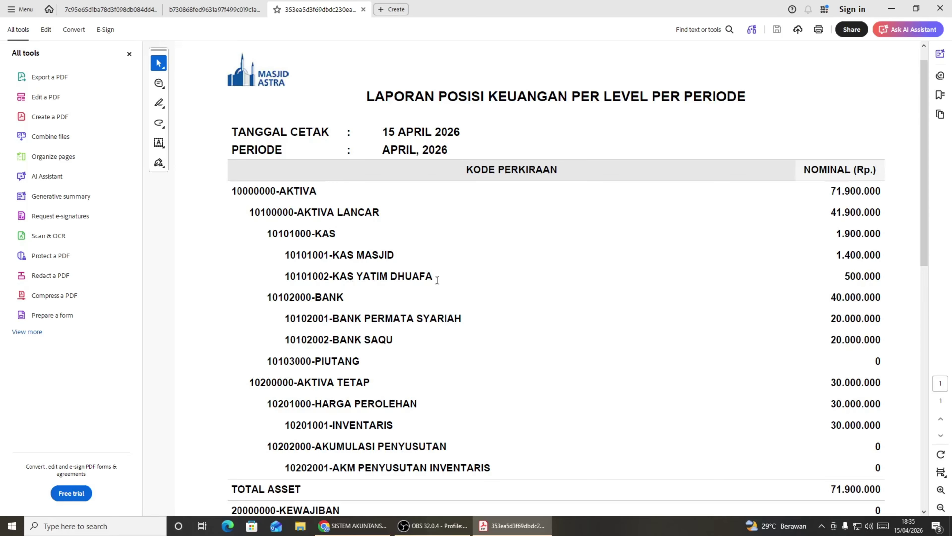
{"action": "scroll", "coordinate": [606, 320], "scroll_direction": "down", "scroll_amount": 4}
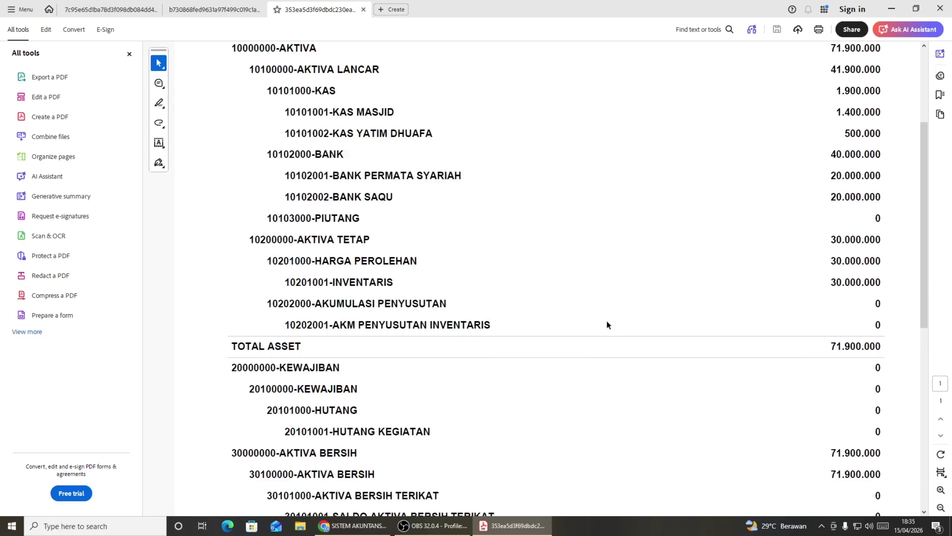
{"action": "scroll", "coordinate": [763, 333], "scroll_direction": "down", "scroll_amount": 3}
{"action": "scroll", "coordinate": [762, 323], "scroll_direction": "down", "scroll_amount": 2}
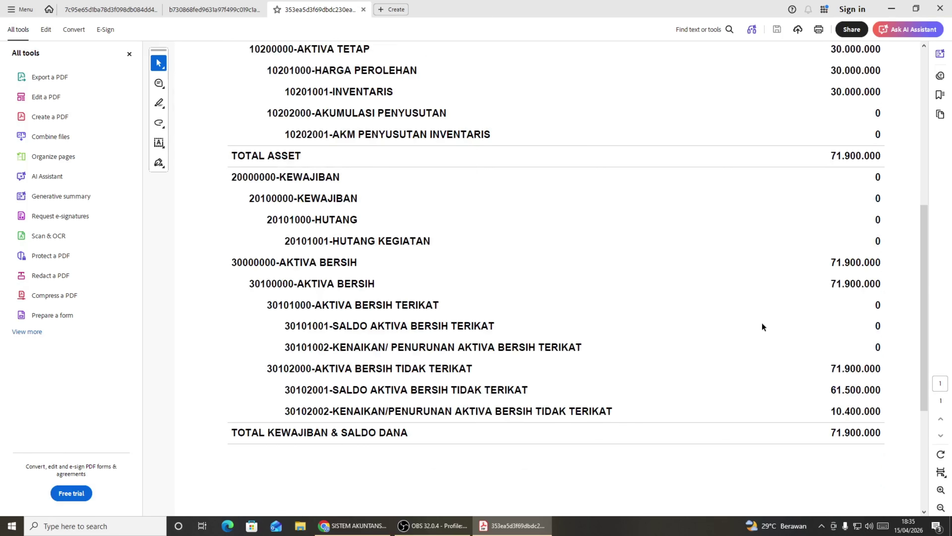
{"action": "scroll", "coordinate": [762, 322], "scroll_direction": "up", "scroll_amount": 3}
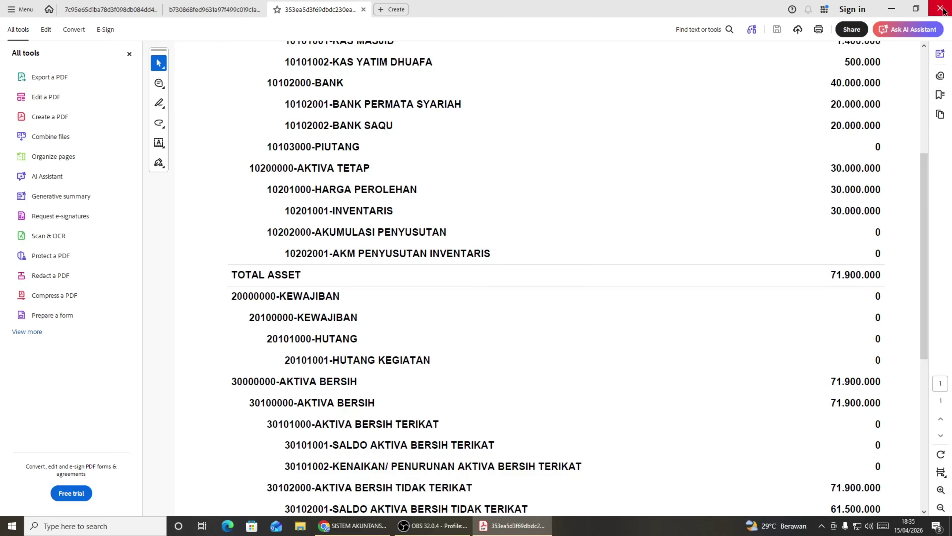
{"action": "left_click", "coordinate": [364, 10]}
{"action": "left_click", "coordinate": [352, 526]}
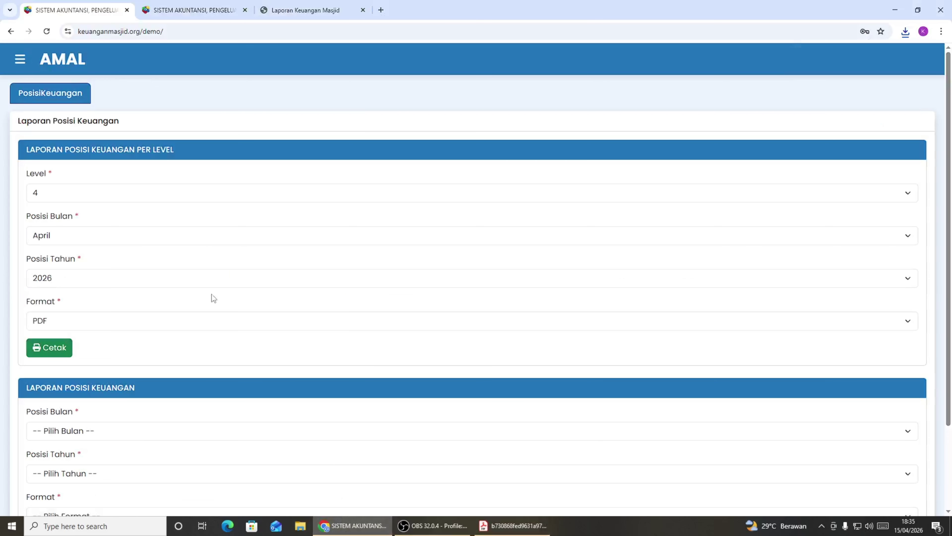
{"action": "scroll", "coordinate": [82, 330], "scroll_direction": "down", "scroll_amount": 2}
{"action": "scroll", "coordinate": [75, 300], "scroll_direction": "up", "scroll_amount": 2}
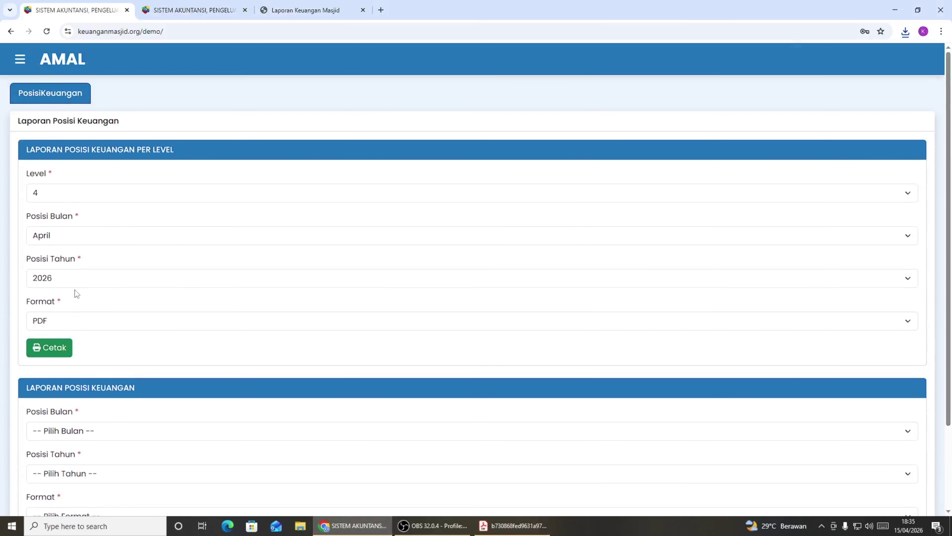
Print the Laporan Perubahan Dana report for level 4, April 2026, in PDF format.
{"action": "left_click", "coordinate": [20, 58]}
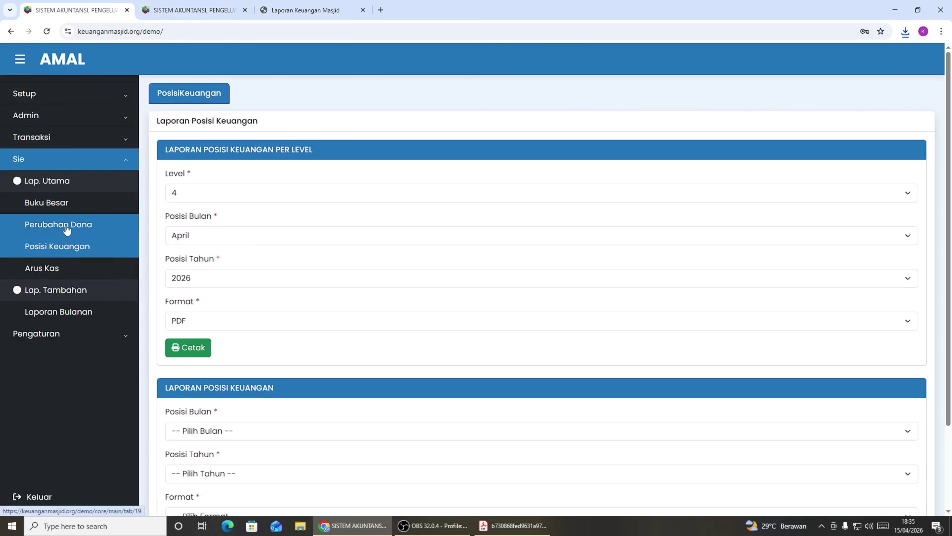
{"action": "left_click", "coordinate": [66, 225]}
{"action": "left_click", "coordinate": [138, 164]}
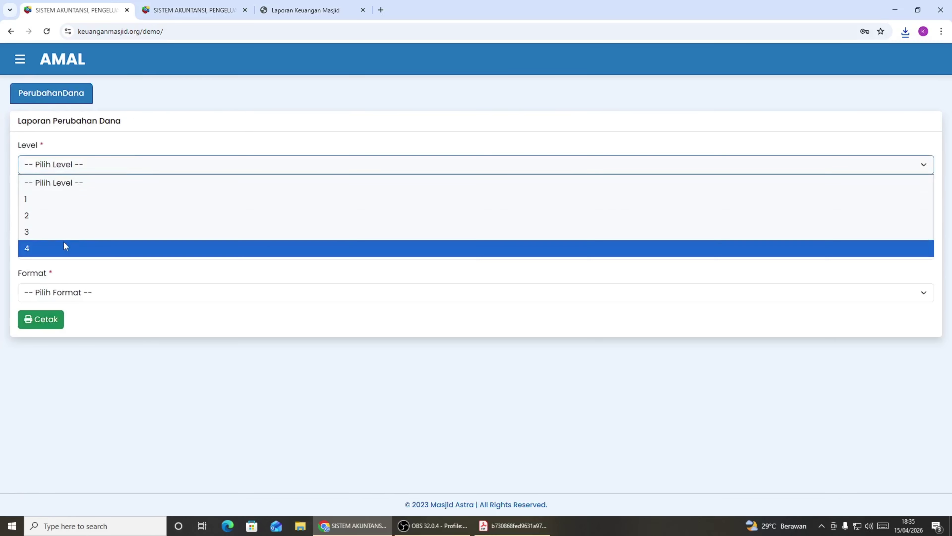
{"action": "left_click", "coordinate": [65, 247]}
{"action": "left_click", "coordinate": [79, 207]}
{"action": "left_click", "coordinate": [60, 289]}
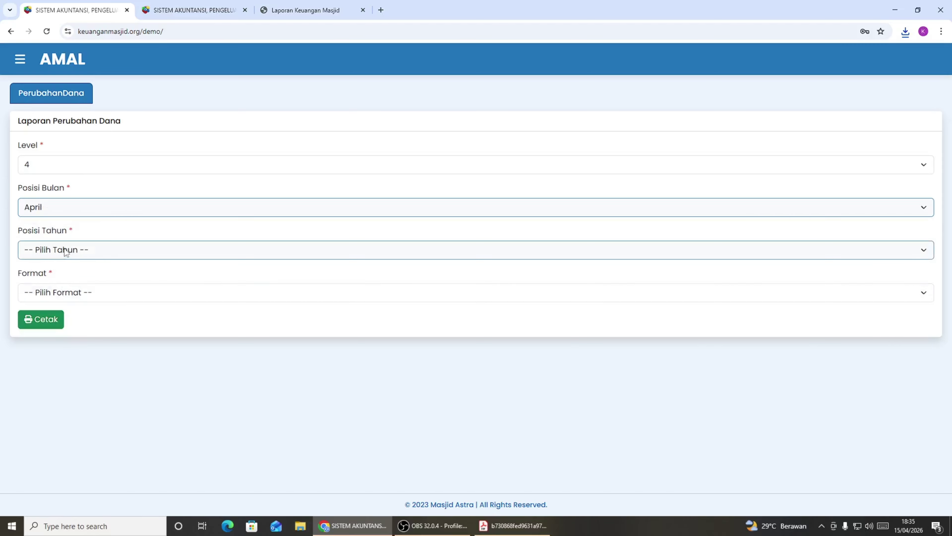
{"action": "left_click", "coordinate": [66, 252]}
{"action": "left_click", "coordinate": [59, 281]}
{"action": "left_click", "coordinate": [65, 293]}
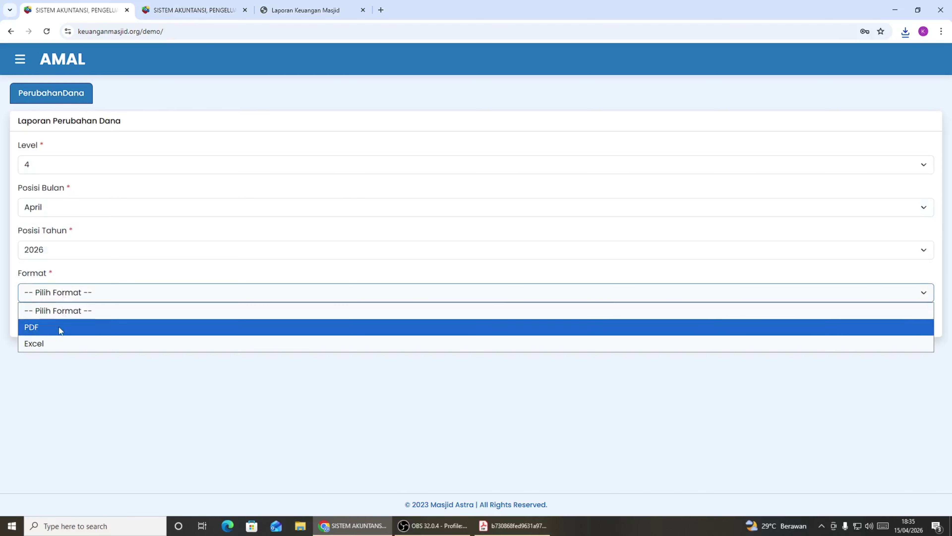
{"action": "left_click", "coordinate": [58, 326]}
{"action": "left_click", "coordinate": [36, 324]}
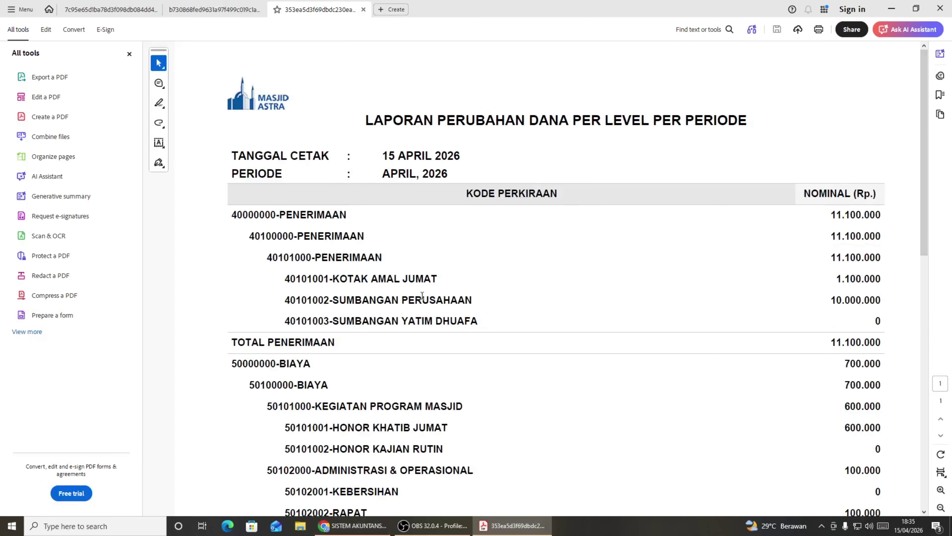
Review the receipts, expenses and fund balance change in the Perubahan Dana PDF, then switch back to Chrome.
{"action": "scroll", "coordinate": [682, 394], "scroll_direction": "down", "scroll_amount": 3}
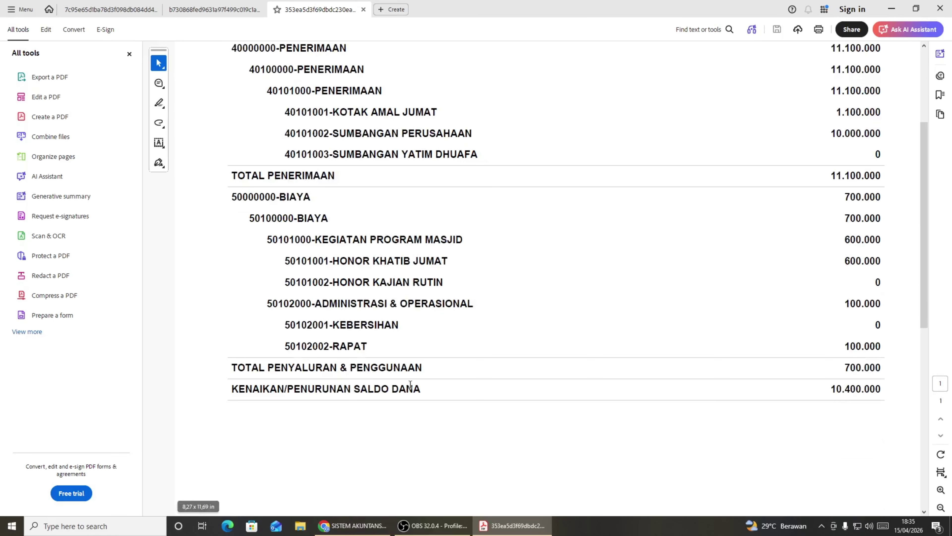
{"action": "scroll", "coordinate": [412, 383], "scroll_direction": "up", "scroll_amount": 3}
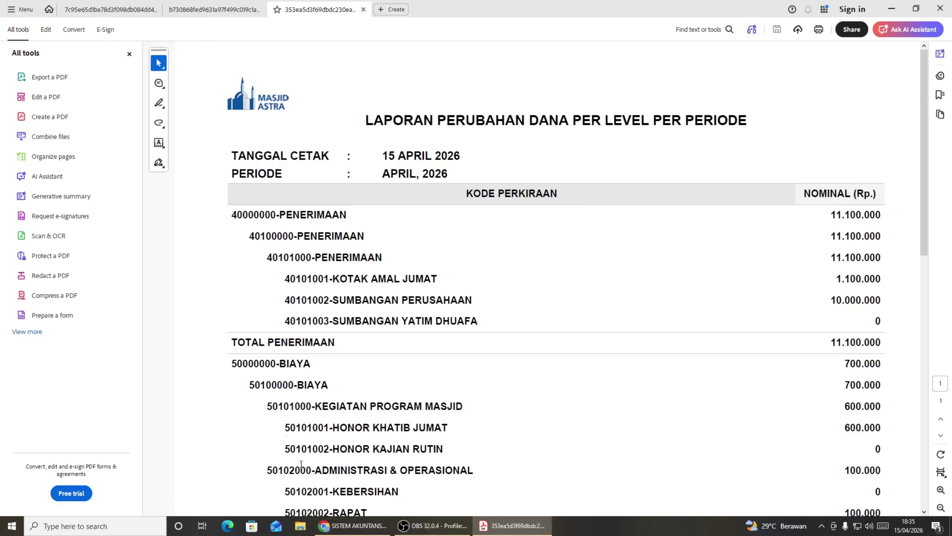
{"action": "left_click", "coordinate": [353, 526]}
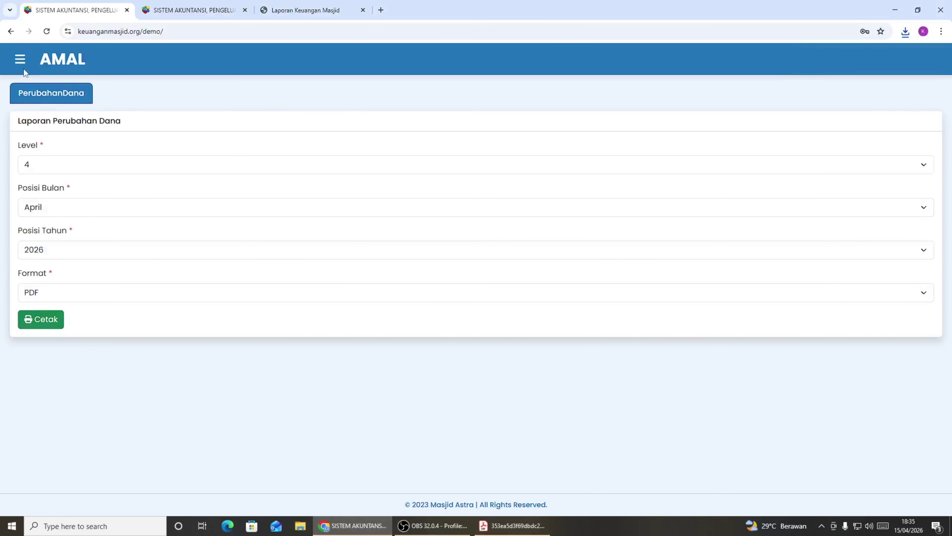
Open the Laporan Buku Besar report and set its start and end periods both to April 2026.
{"action": "left_click", "coordinate": [20, 60]}
{"action": "left_click", "coordinate": [47, 206]}
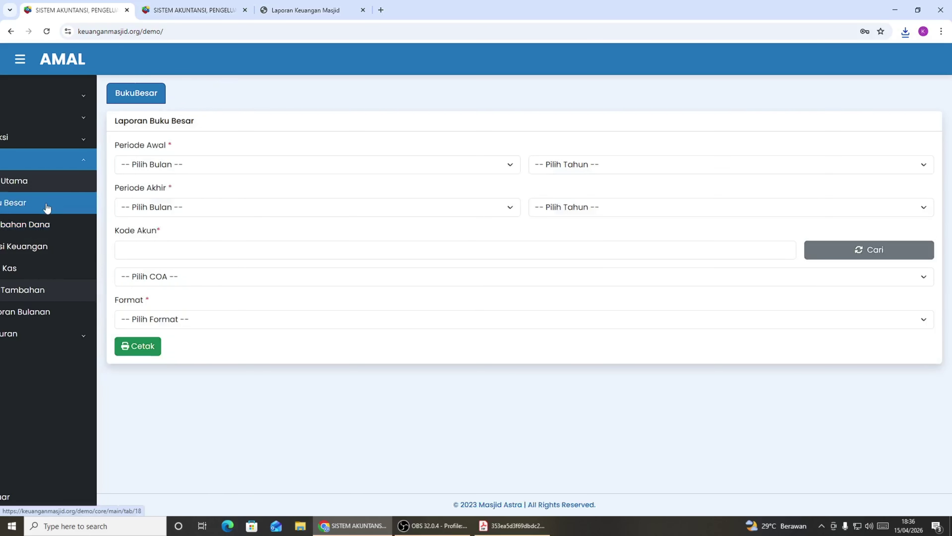
{"action": "left_click", "coordinate": [79, 166]}
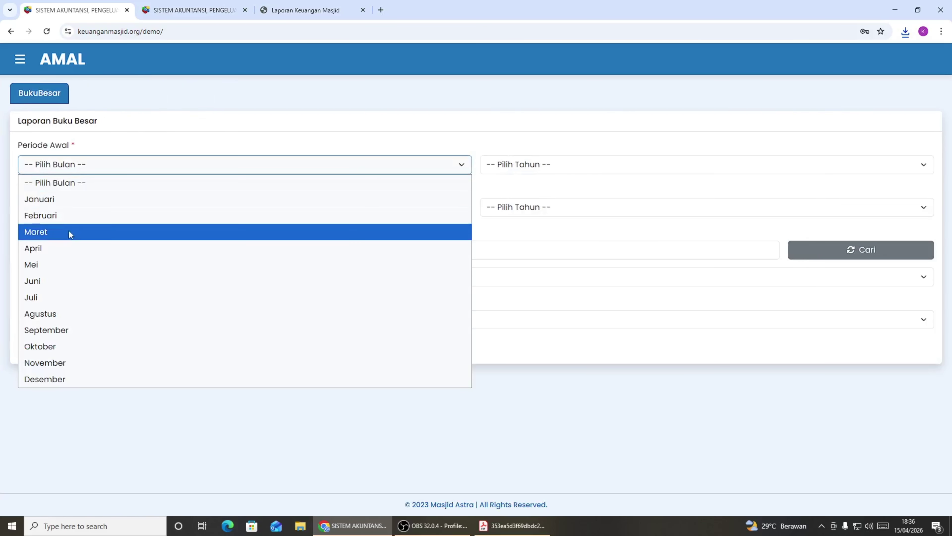
{"action": "left_click", "coordinate": [66, 247]}
{"action": "left_click", "coordinate": [491, 166]}
{"action": "left_click", "coordinate": [480, 203]}
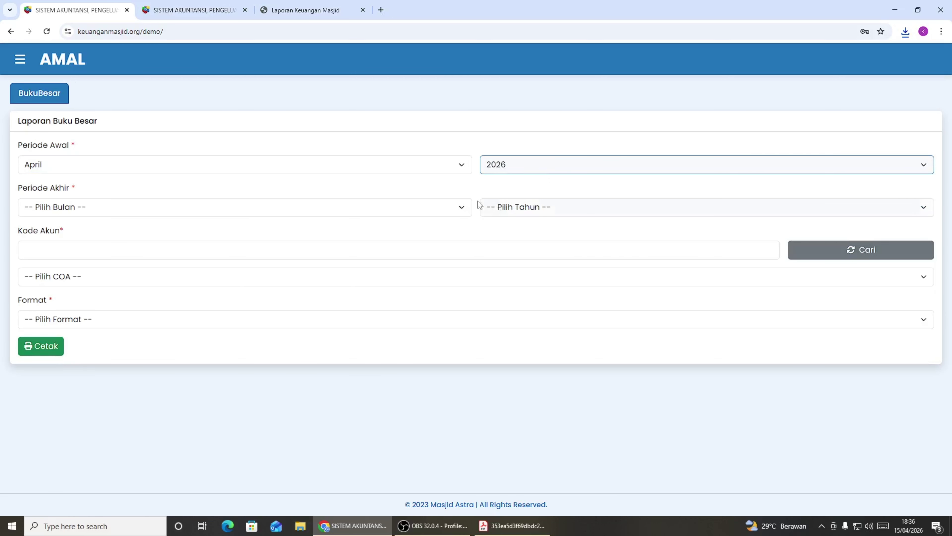
{"action": "left_click", "coordinate": [387, 208]}
{"action": "left_click", "coordinate": [323, 293]}
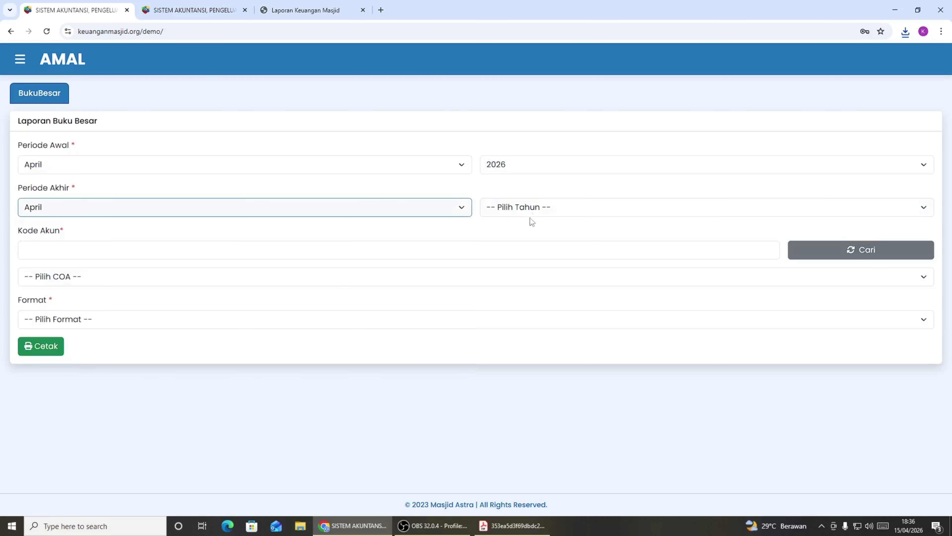
{"action": "left_click", "coordinate": [531, 213]}
{"action": "left_click", "coordinate": [527, 239]}
Search accounts for kas, print the Buku Besar report for 10101001 - Kas Masjid in PDF format, and close the PDF.
{"action": "left_click", "coordinate": [186, 254]}
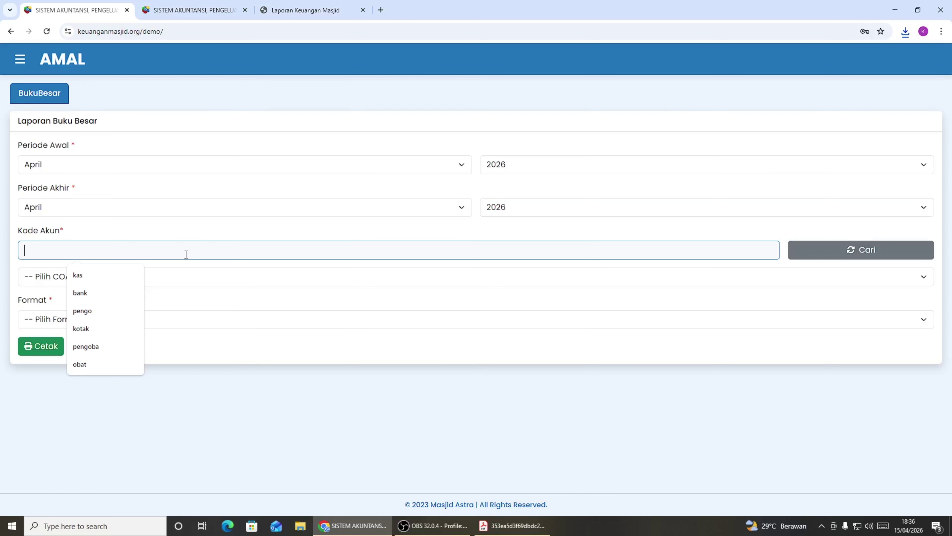
{"action": "left_click", "coordinate": [75, 276]}
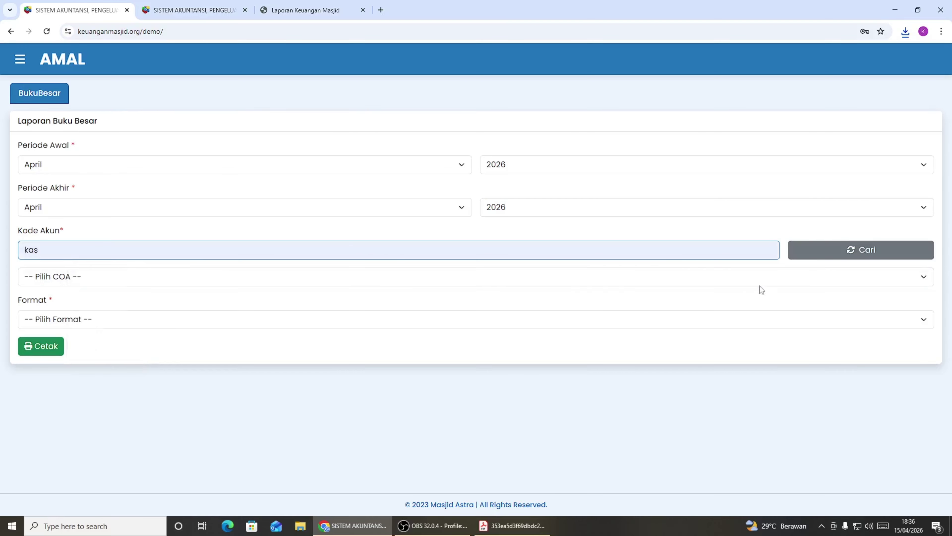
{"action": "left_click", "coordinate": [817, 253]}
{"action": "left_click", "coordinate": [747, 281]}
{"action": "left_click", "coordinate": [124, 311]}
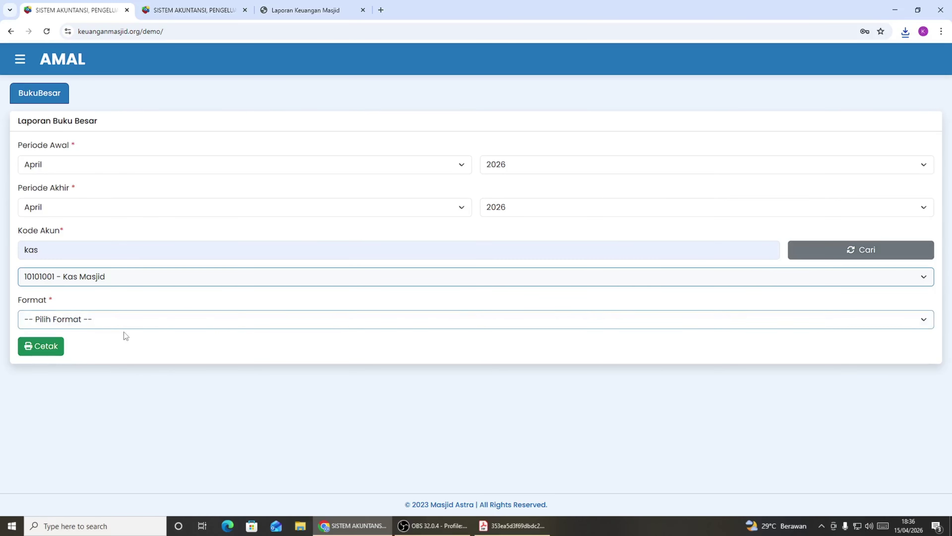
{"action": "left_click", "coordinate": [112, 323]}
{"action": "left_click", "coordinate": [74, 355]}
{"action": "left_click", "coordinate": [42, 346]}
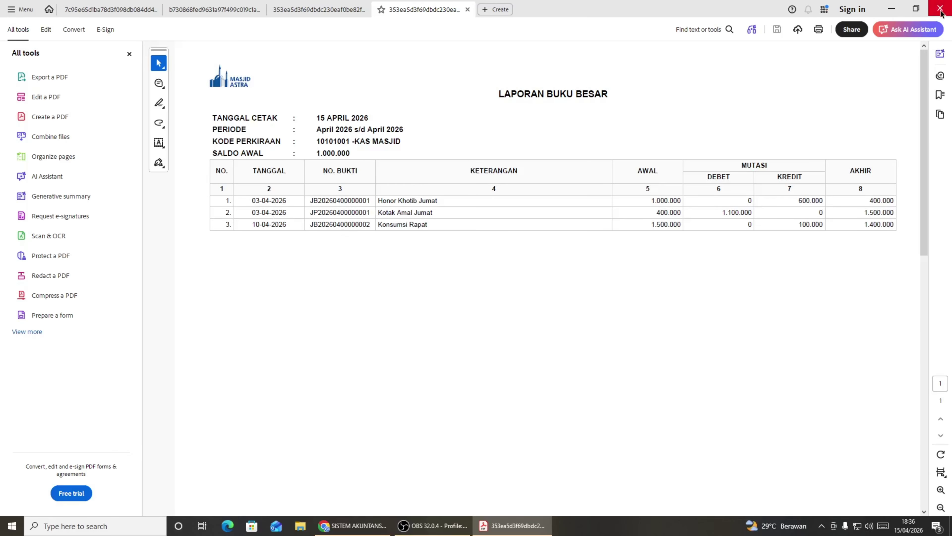
{"action": "left_click", "coordinate": [933, 17]}
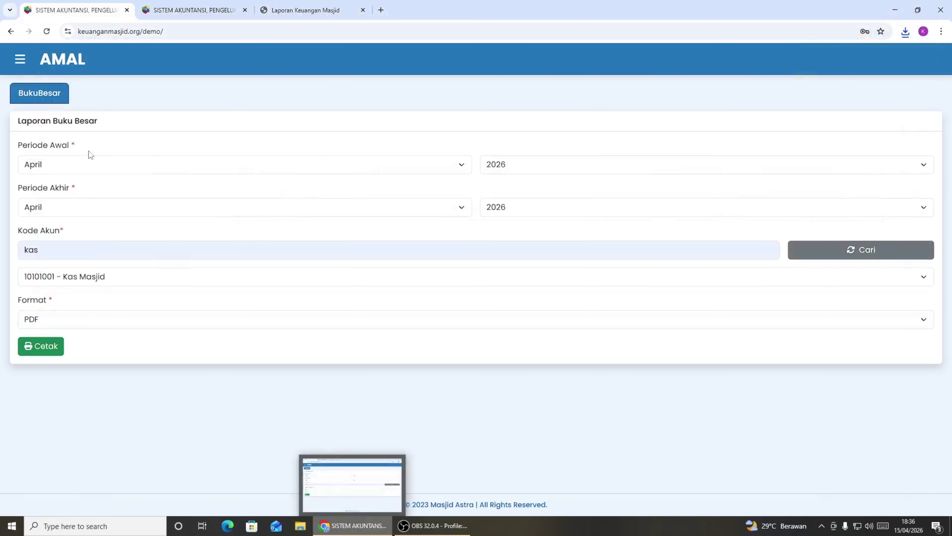
Open the application user list under Setup and begin a new user assigned to the View group.
{"action": "left_click", "coordinate": [21, 64]}
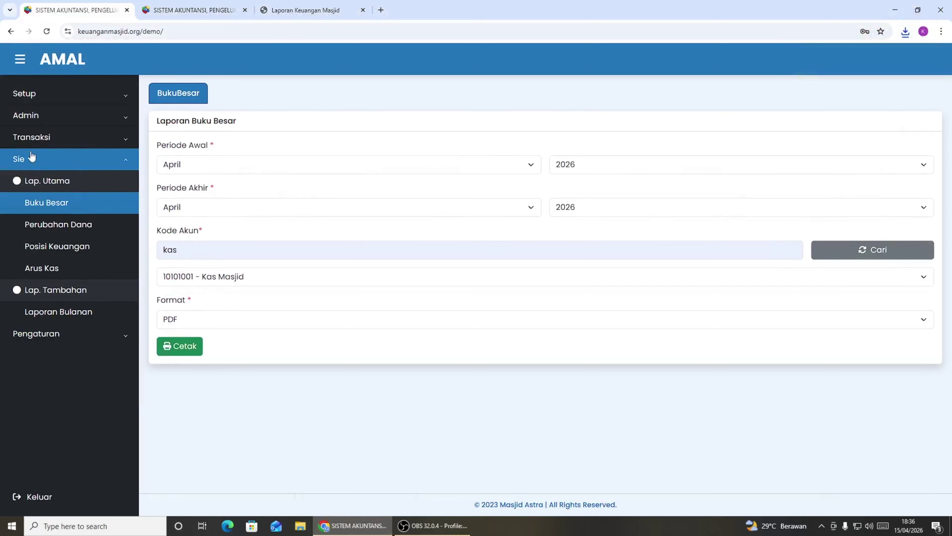
{"action": "left_click", "coordinate": [64, 95]}
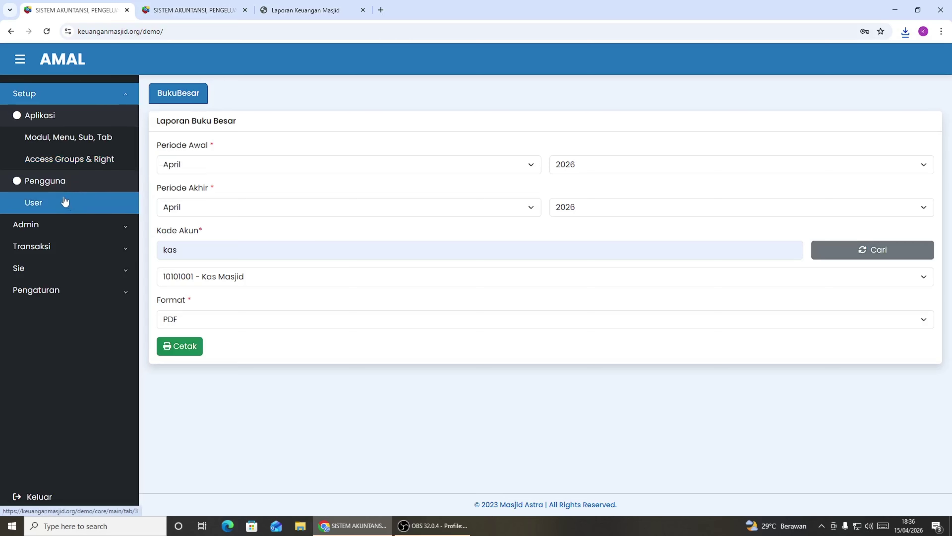
{"action": "left_click", "coordinate": [74, 98]}
{"action": "left_click", "coordinate": [70, 96]}
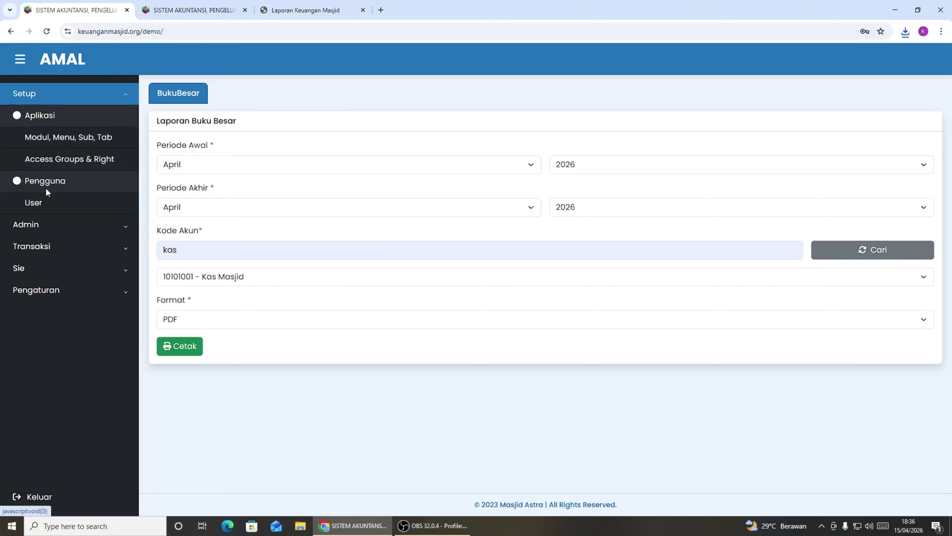
{"action": "left_click", "coordinate": [47, 201]}
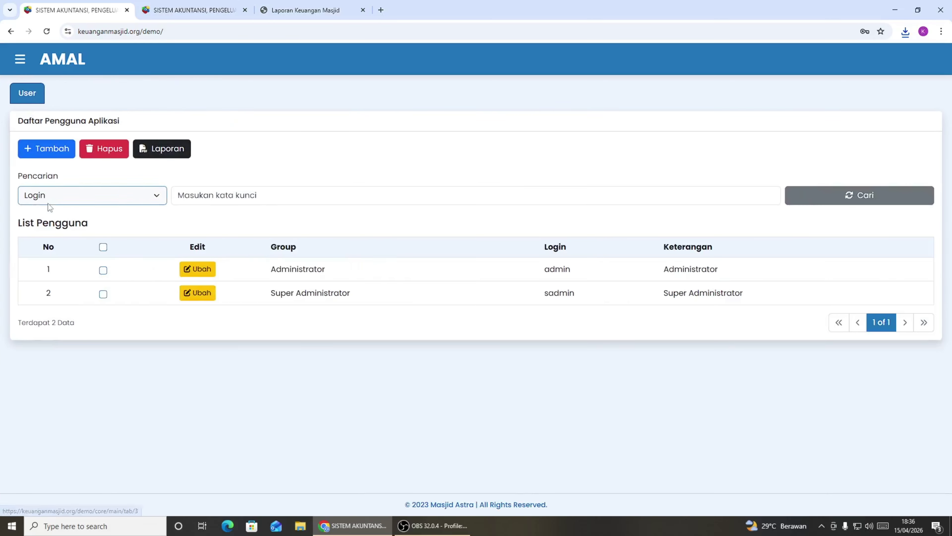
{"action": "left_click", "coordinate": [53, 148]}
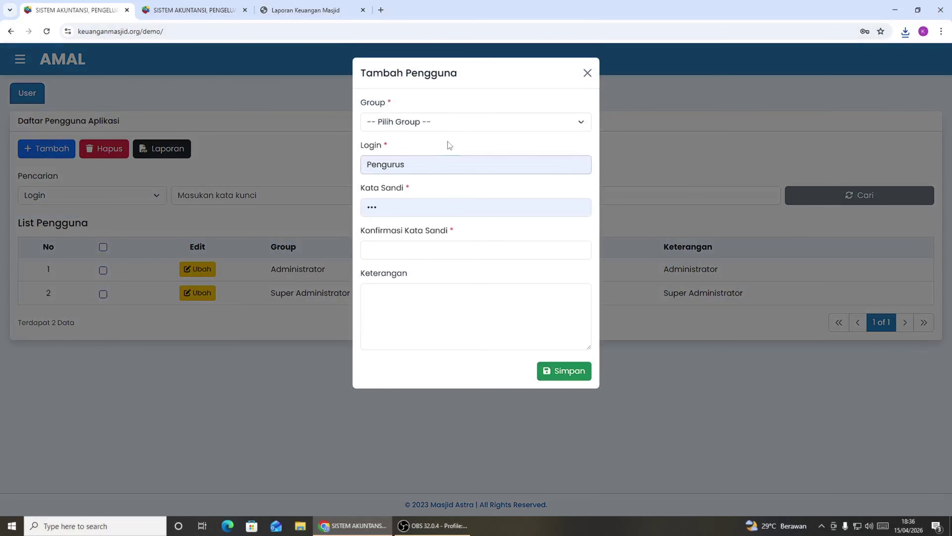
{"action": "left_click", "coordinate": [448, 121]}
{"action": "left_click", "coordinate": [392, 207]}
Replace the prefilled login of the new user with jamaah.
{"action": "left_click", "coordinate": [423, 172]}
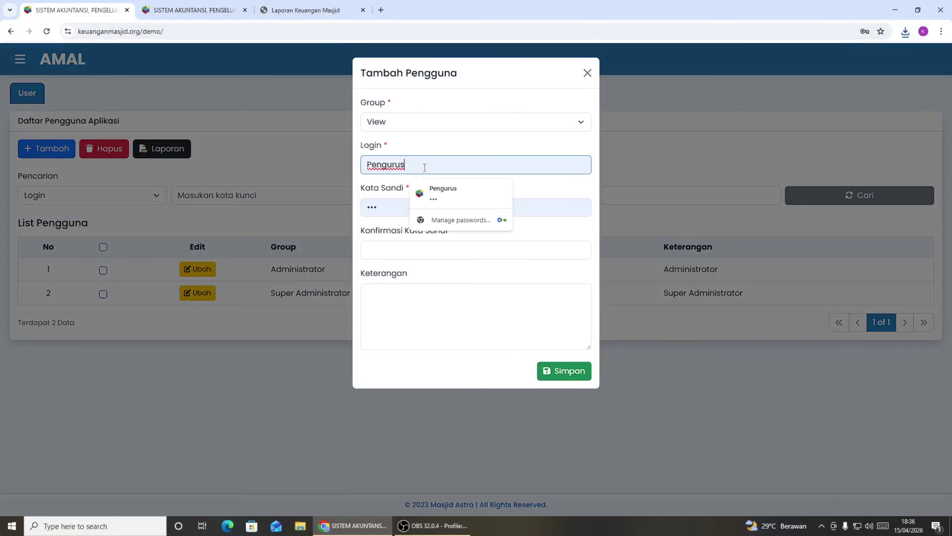
{"action": "left_click_drag", "start_coordinate": [423, 166], "coordinate": [285, 171]}
{"action": "type", "text": "kam"}
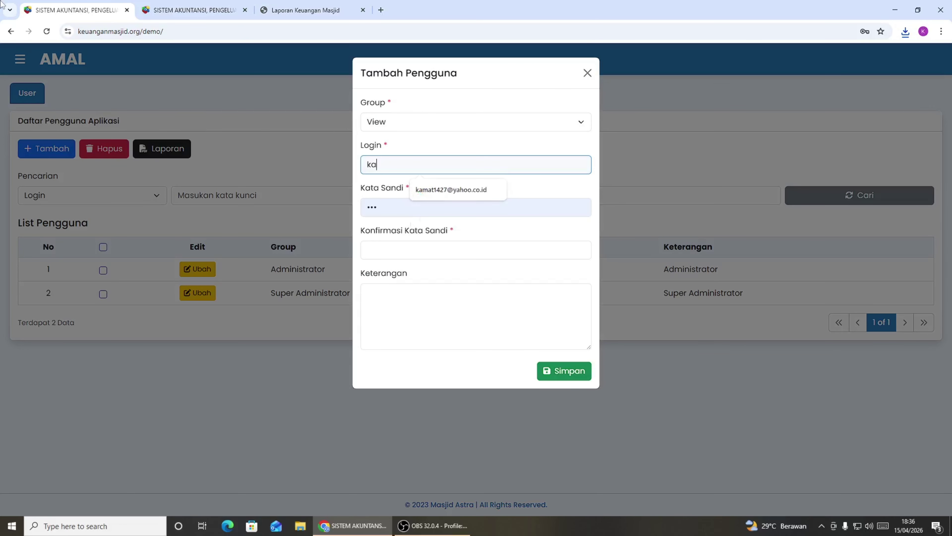
{"action": "key", "text": "BackSpace"}
{"action": "key", "text": "BackSpace"}
{"action": "key", "text": "BackSpace"}
{"action": "type", "text": "jamaah"}
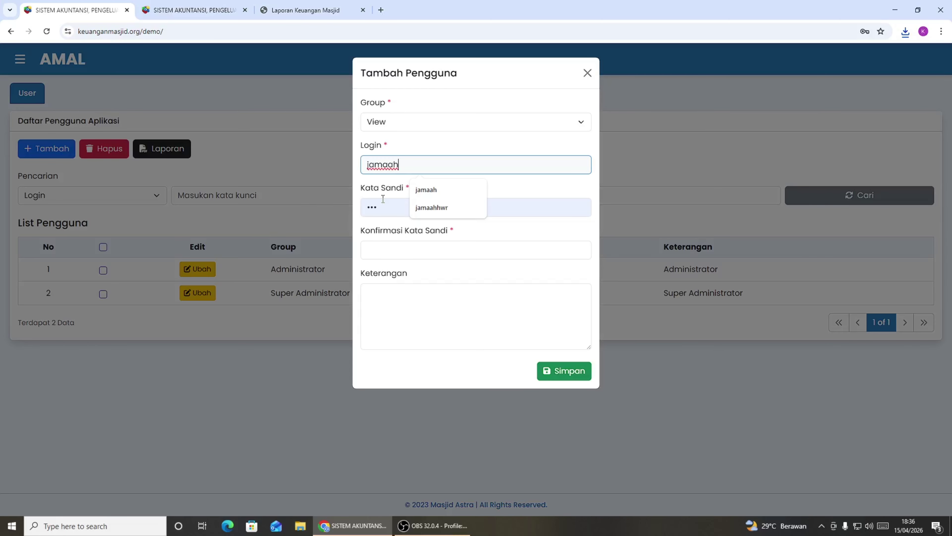
Enter and confirm the new user's password, set the Keterangan to jamaah, and save the user.
{"action": "left_click_drag", "start_coordinate": [384, 205], "coordinate": [307, 202]}
{"action": "type", "text": "•••"}
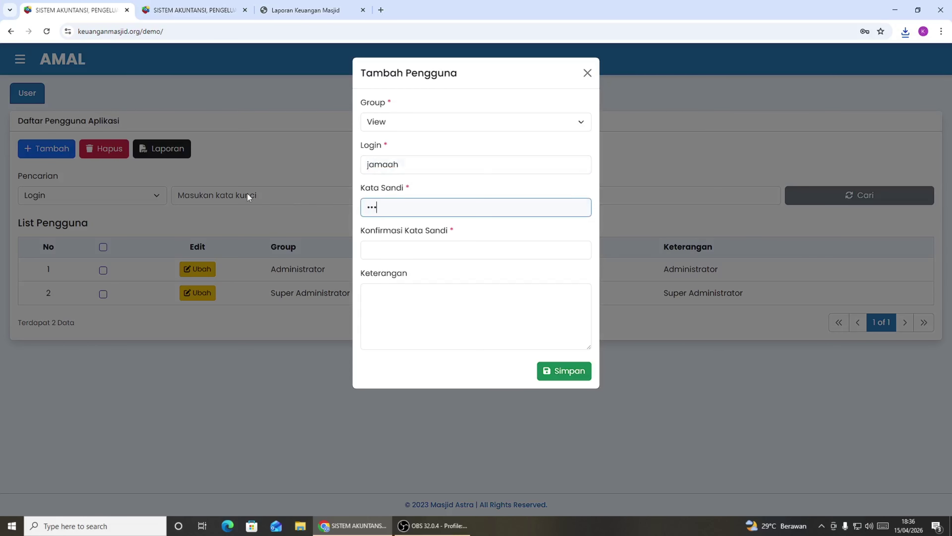
{"action": "left_click", "coordinate": [363, 250]}
{"action": "type", "text": "•"}
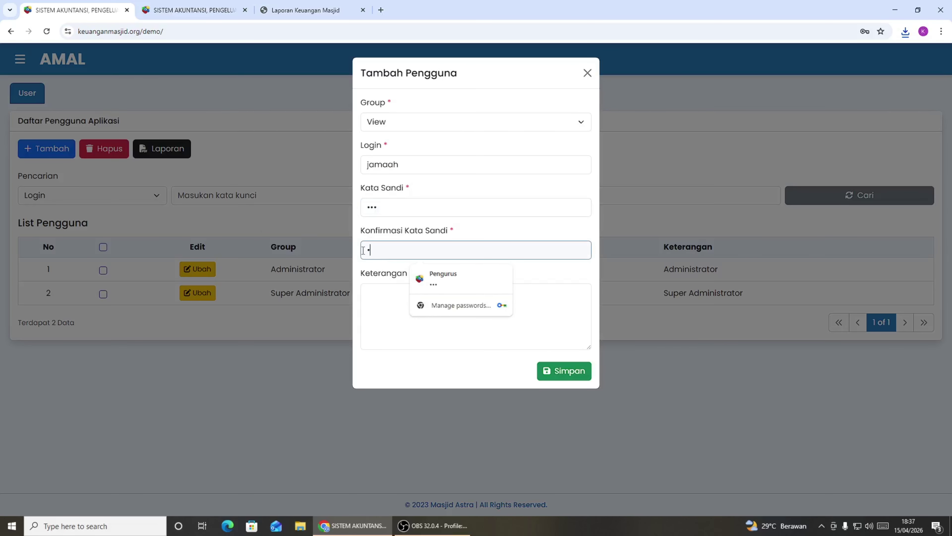
{"action": "type", "text": "••"}
{"action": "left_click", "coordinate": [471, 319]}
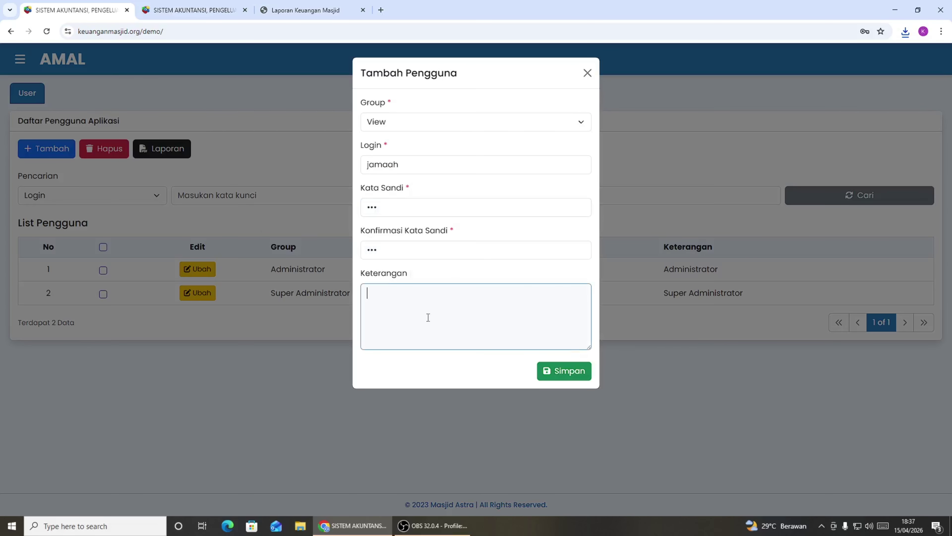
{"action": "type", "text": "jamaah"}
{"action": "left_click", "coordinate": [568, 373]}
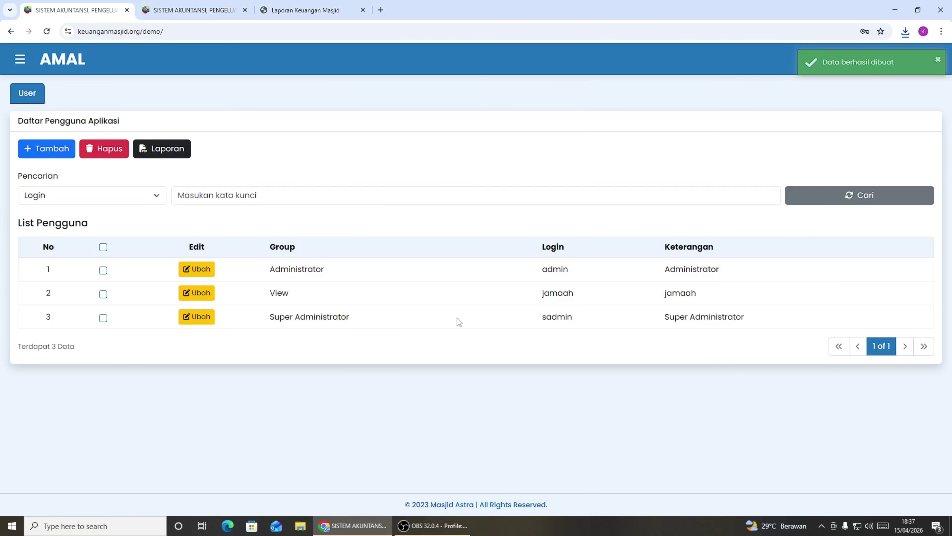
Load the access control list of the View group from Access Groups & Right.
{"action": "left_click", "coordinate": [20, 60]}
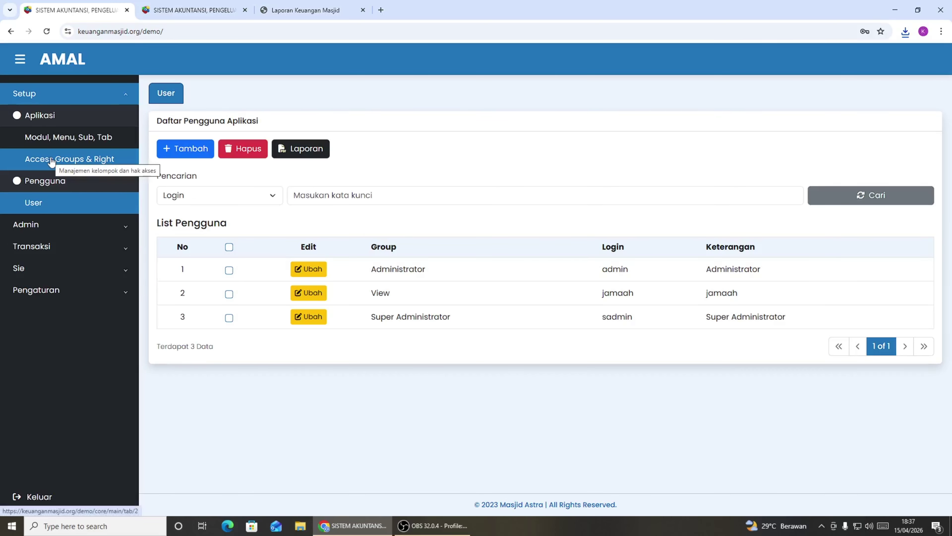
{"action": "left_click", "coordinate": [72, 158]}
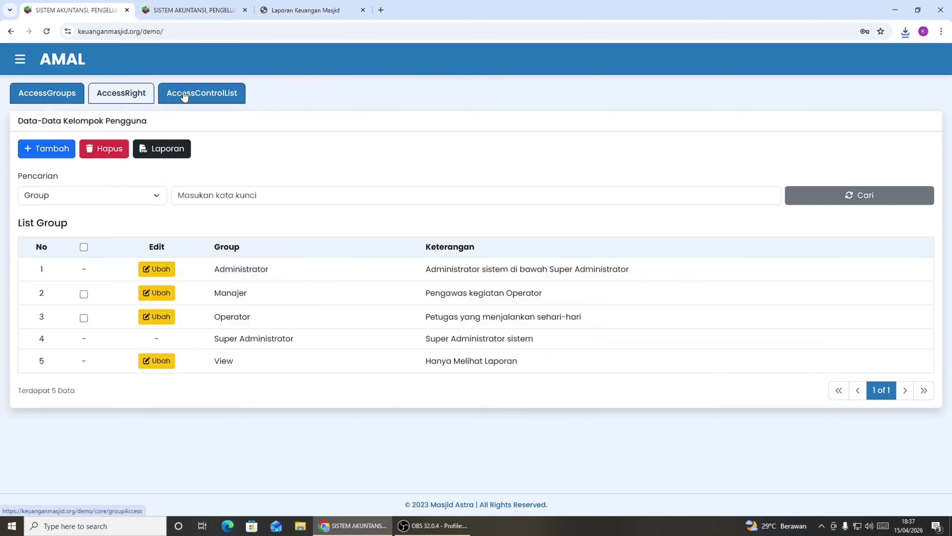
{"action": "left_click", "coordinate": [197, 96]}
{"action": "left_click", "coordinate": [295, 193]}
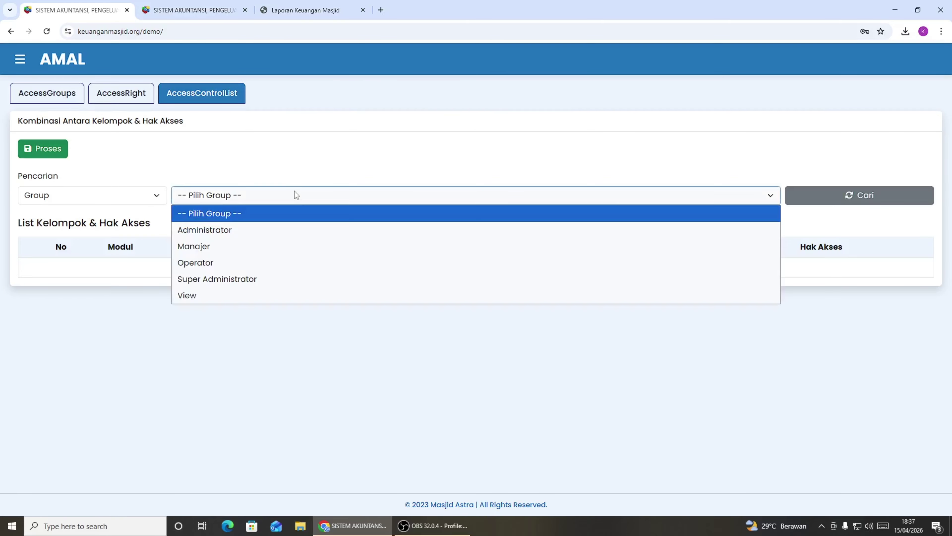
{"action": "left_click", "coordinate": [204, 294]}
{"action": "left_click", "coordinate": [882, 194]}
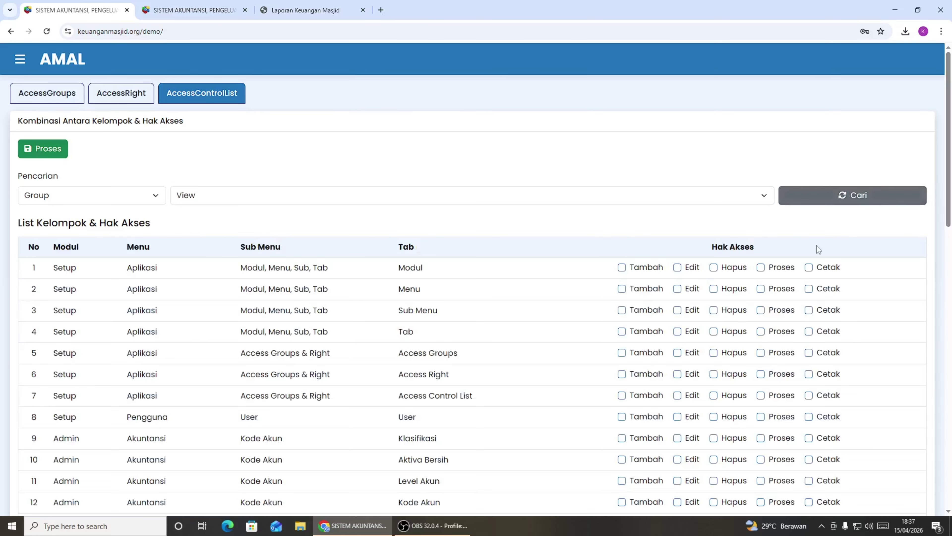
Grant the View group the Cetak right for Buku Besar, Perubahan Dana, Posisi Keuangan, Arus Kas and Laporan Bulanan, and save the access rights.
{"action": "scroll", "coordinate": [817, 246], "scroll_direction": "down", "scroll_amount": 15}
{"action": "scroll", "coordinate": [810, 263], "scroll_direction": "down", "scroll_amount": 3}
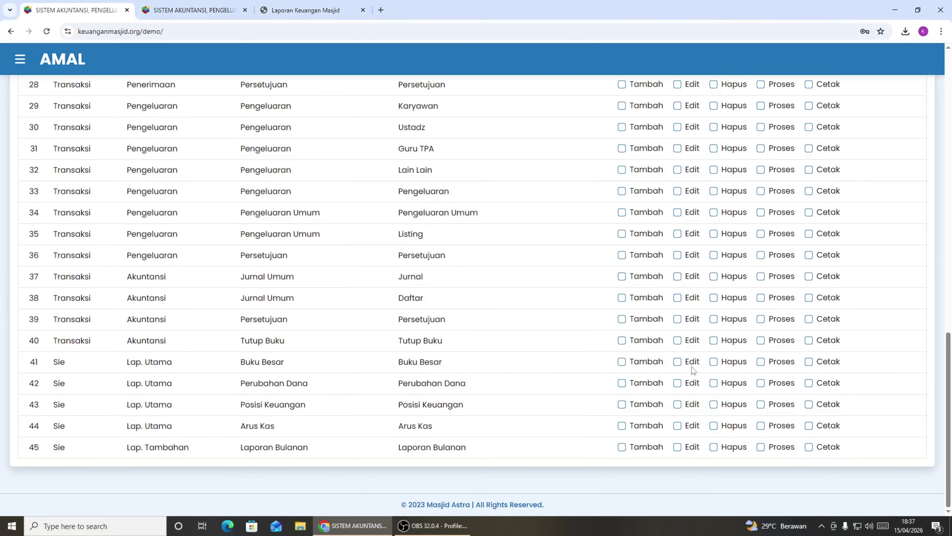
{"action": "left_click", "coordinate": [808, 362]}
{"action": "left_click", "coordinate": [809, 383]}
{"action": "left_click", "coordinate": [808, 404]}
{"action": "left_click", "coordinate": [809, 425]}
{"action": "left_click", "coordinate": [809, 447]}
{"action": "scroll", "coordinate": [316, 361], "scroll_direction": "up", "scroll_amount": 15}
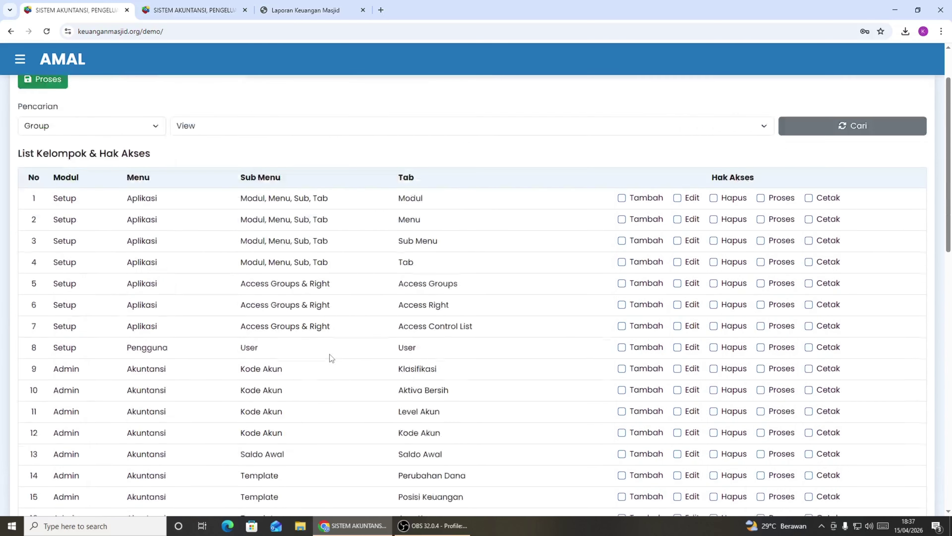
{"action": "scroll", "coordinate": [330, 363], "scroll_direction": "down", "scroll_amount": 15}
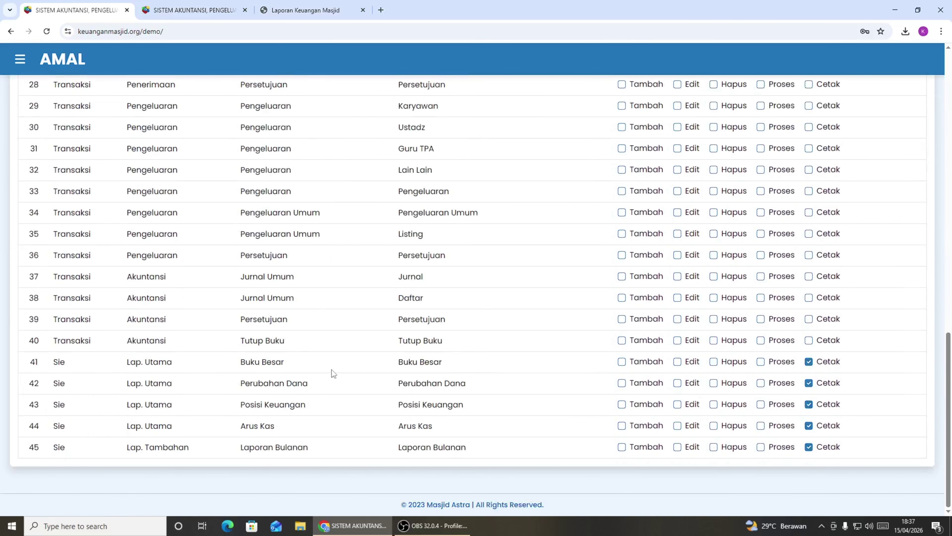
{"action": "scroll", "coordinate": [332, 369], "scroll_direction": "up", "scroll_amount": 15}
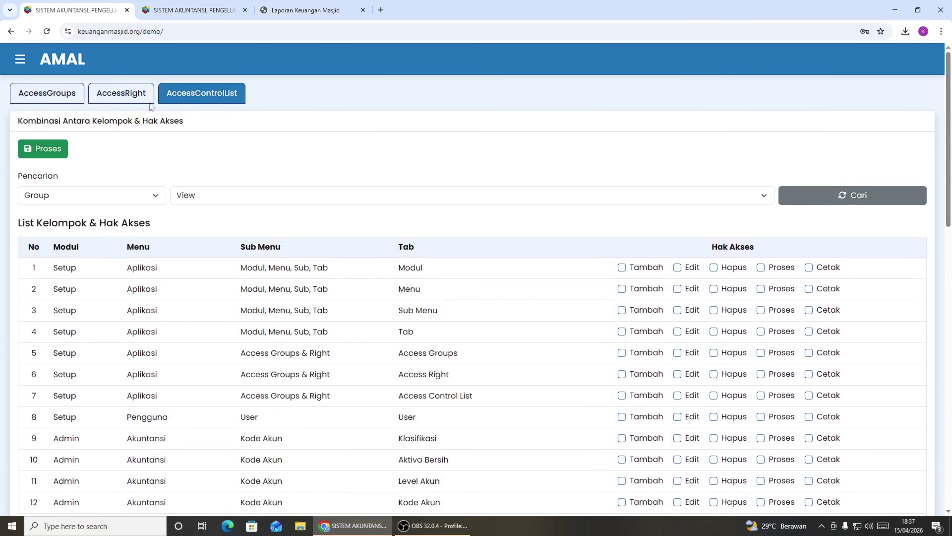
{"action": "left_click", "coordinate": [53, 150]}
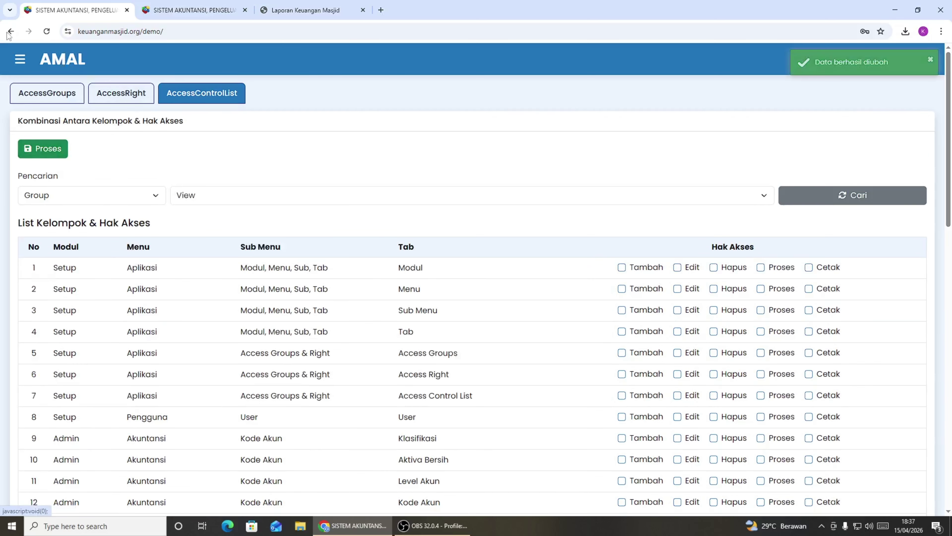
Check the user list again, then log out of the current account.
{"action": "left_click", "coordinate": [21, 60]}
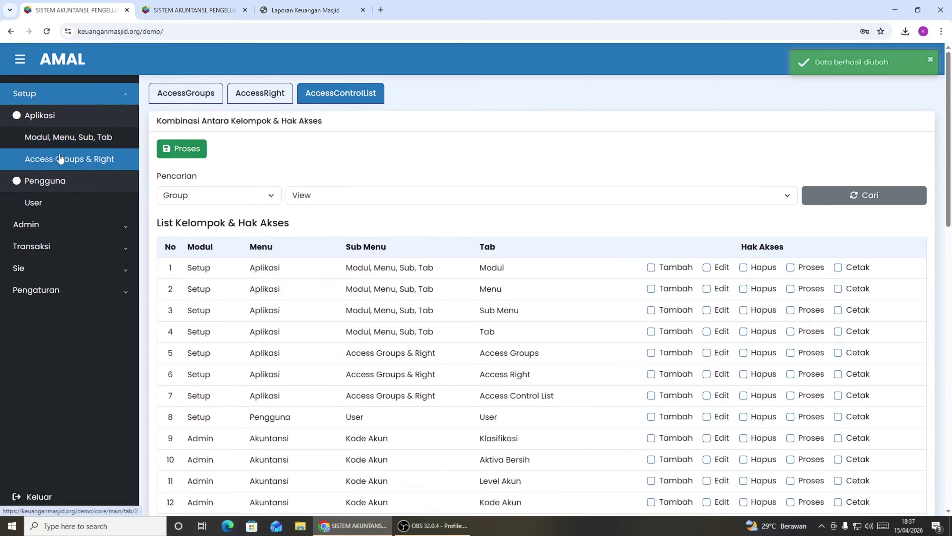
{"action": "left_click", "coordinate": [55, 203]}
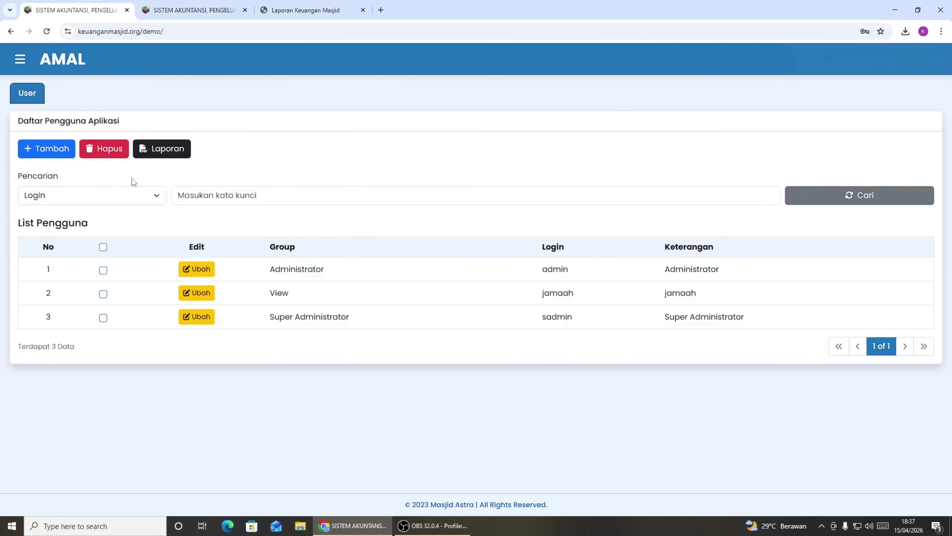
{"action": "left_click", "coordinate": [20, 60]}
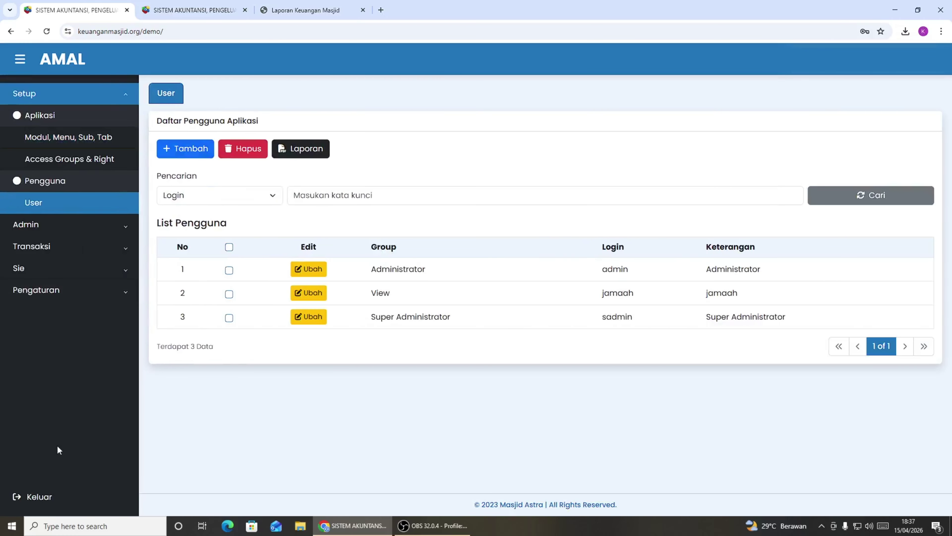
{"action": "left_click", "coordinate": [47, 500]}
{"action": "left_click", "coordinate": [559, 142]}
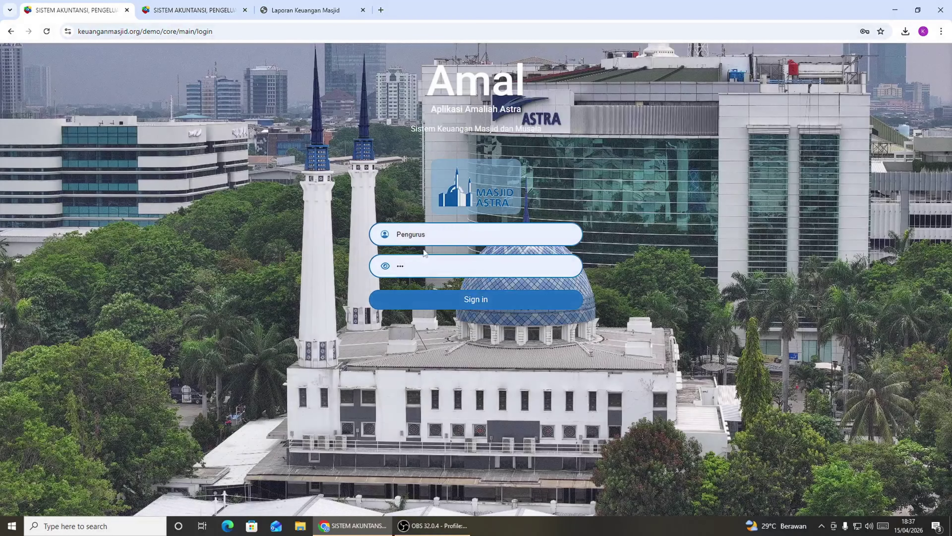
Sign in as jamaah with the account password.
{"action": "double_click", "coordinate": [424, 235]}
{"action": "type", "text": "jamaah"}
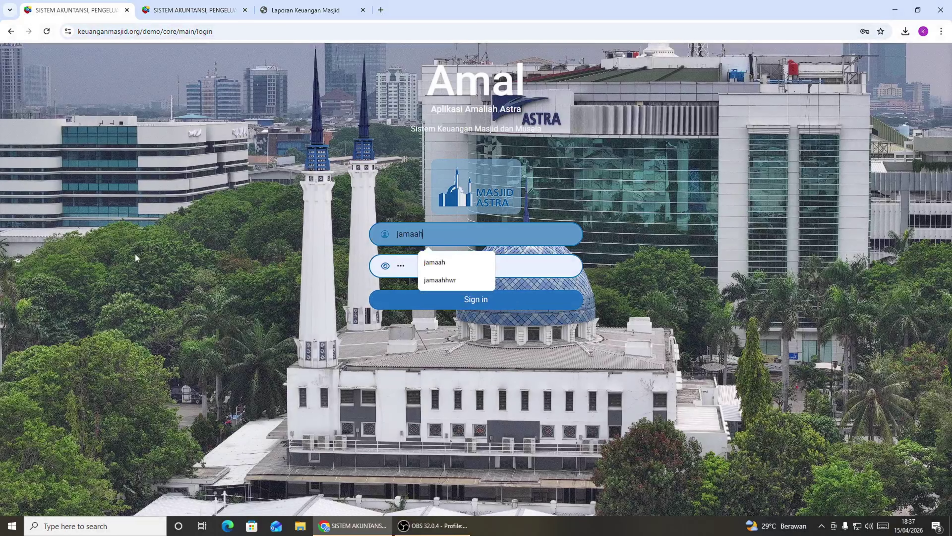
{"action": "key", "text": "Tab"}
{"action": "type", "text": "j"}
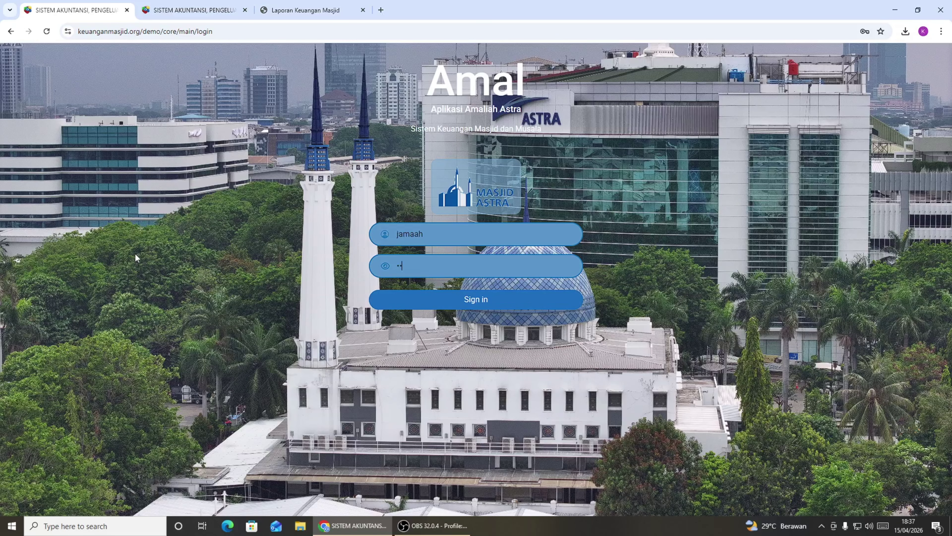
{"action": "key", "text": "Return"}
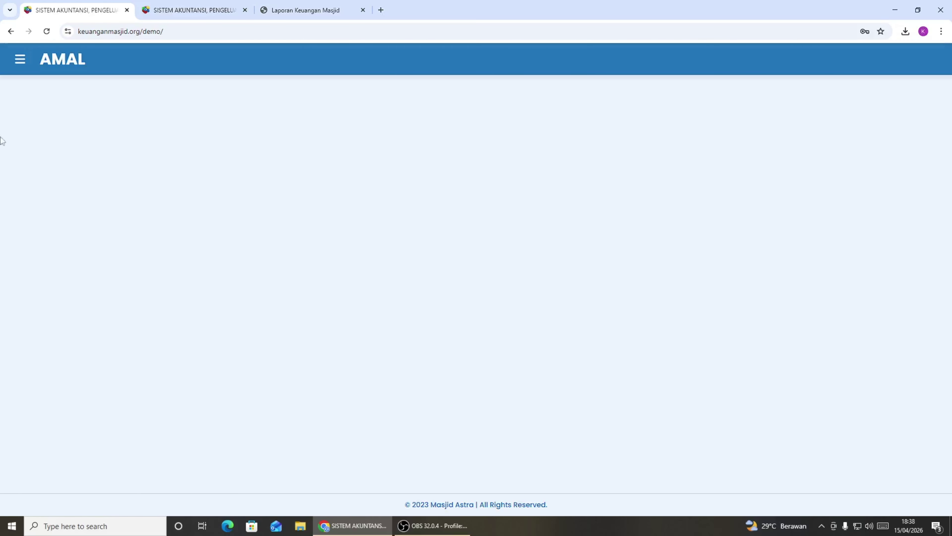
Check which Sie reports the jamaah account can access, then log out.
{"action": "left_click", "coordinate": [19, 59]}
{"action": "left_click", "coordinate": [33, 94]}
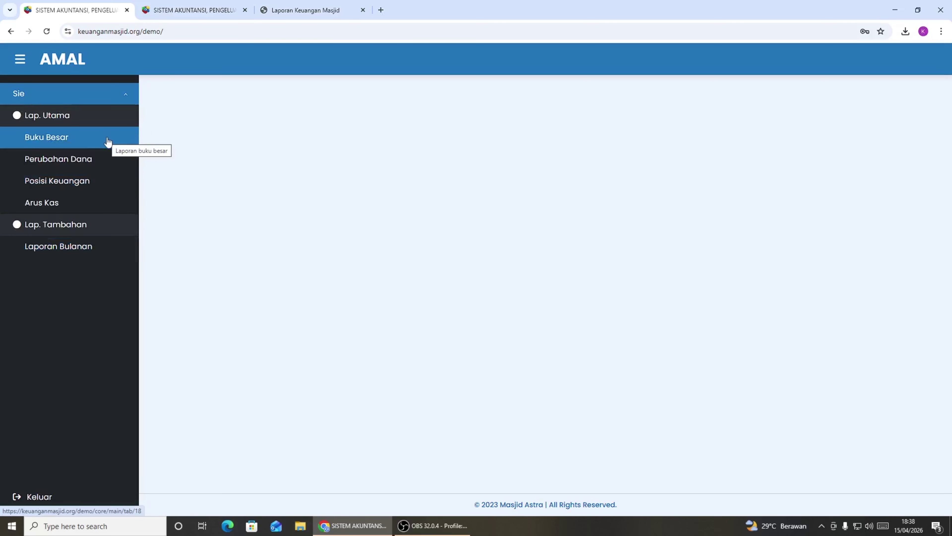
{"action": "left_click", "coordinate": [43, 497]}
{"action": "left_click", "coordinate": [550, 136]}
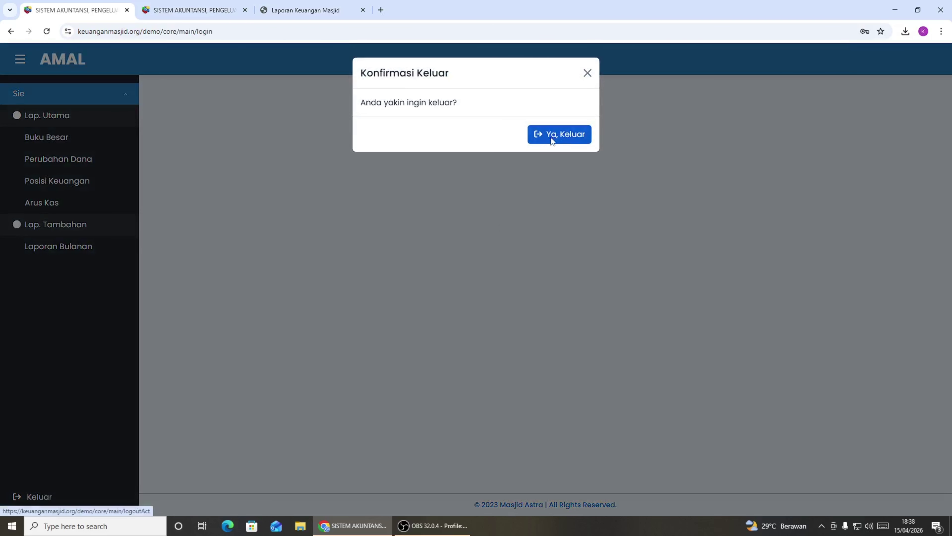